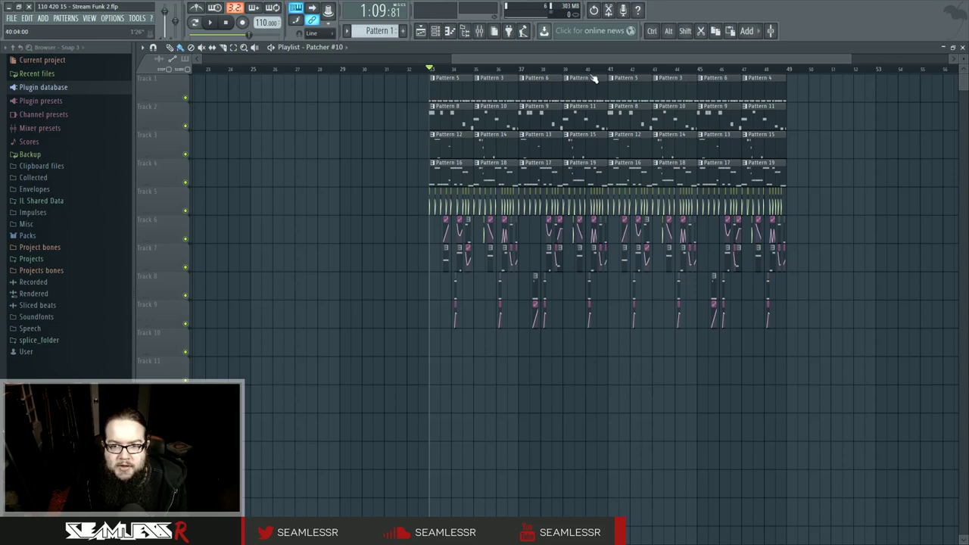
Set the playlist time selection to bars 33 through 41 and play that section back
{"action": "left_click_drag", "start_coordinate": [606, 69], "coordinate": [430, 69]}
{"action": "left_click_drag", "start_coordinate": [623, 68], "coordinate": [429, 69]}
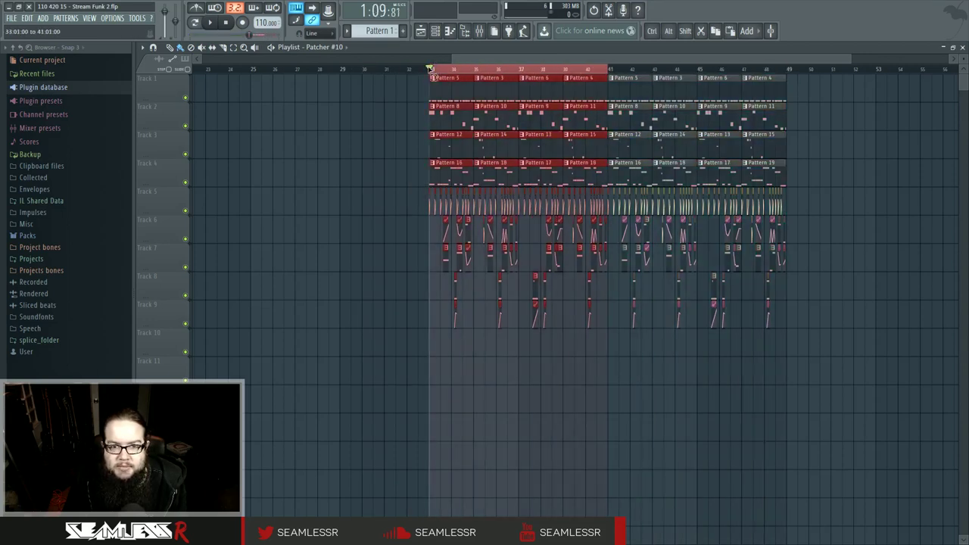
{"action": "scroll", "coordinate": [395, 224], "scroll_direction": "up", "scroll_amount": 6}
{"action": "left_click_drag", "start_coordinate": [589, 283], "coordinate": [312, 329]}
{"action": "scroll", "coordinate": [313, 329], "scroll_direction": "down", "scroll_amount": 1}
{"action": "scroll", "coordinate": [312, 329], "scroll_direction": "down", "scroll_amount": 2}
{"action": "left_click_drag", "start_coordinate": [383, 375], "coordinate": [444, 406]}
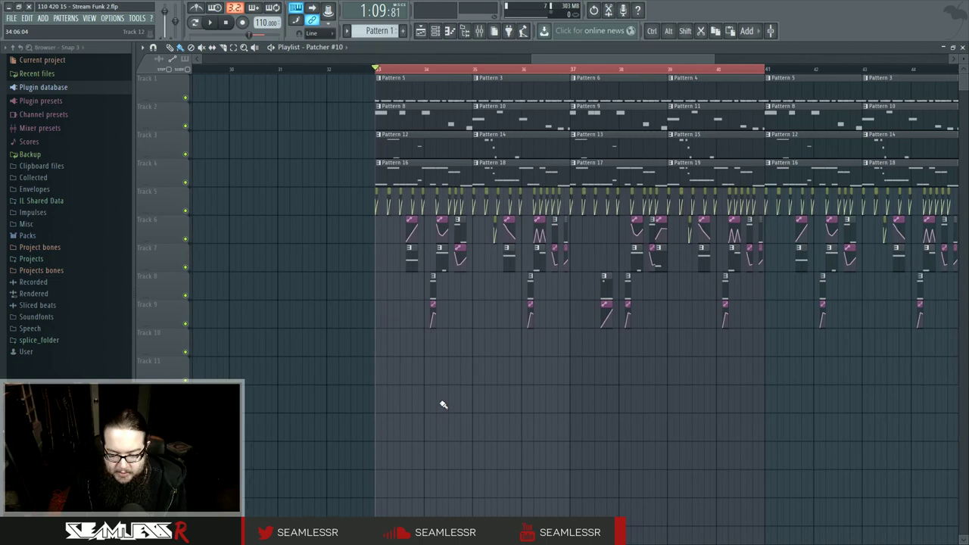
{"action": "key", "text": "space"}
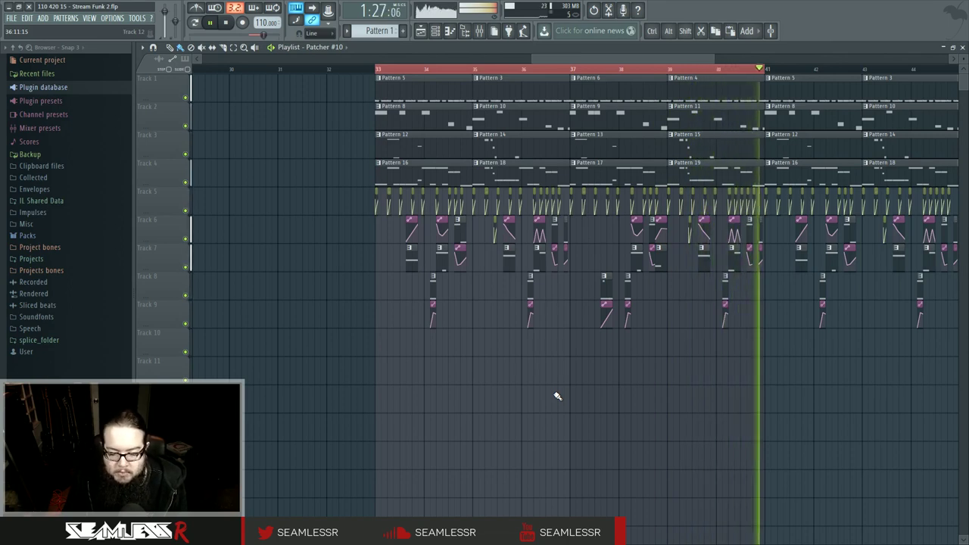
{"action": "key", "text": "space"}
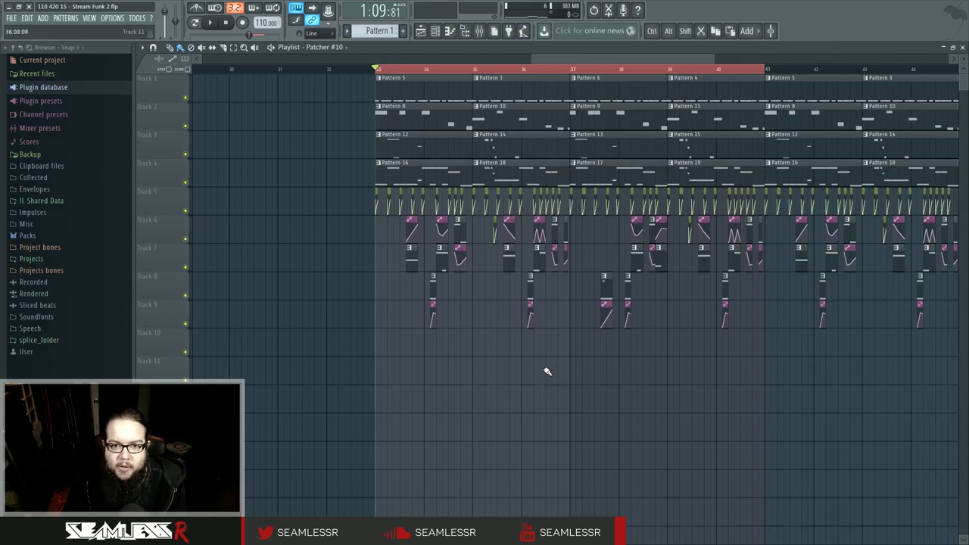
Show Pattern 5's Unsorted channels in the channel rack and play the pattern on its own
{"action": "left_click", "coordinate": [436, 32]}
{"action": "left_click", "coordinate": [433, 80]}
{"action": "left_click", "coordinate": [450, 31]}
{"action": "left_click", "coordinate": [439, 32]}
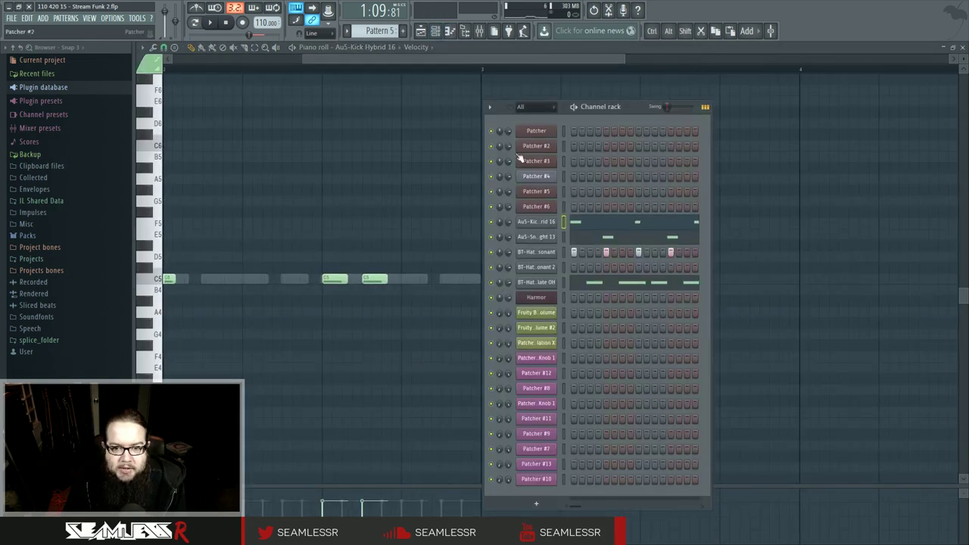
{"action": "left_click_drag", "start_coordinate": [643, 106], "coordinate": [645, 170]}
{"action": "scroll", "coordinate": [550, 84], "scroll_direction": "down", "scroll_amount": 1}
{"action": "left_click", "coordinate": [207, 23]}
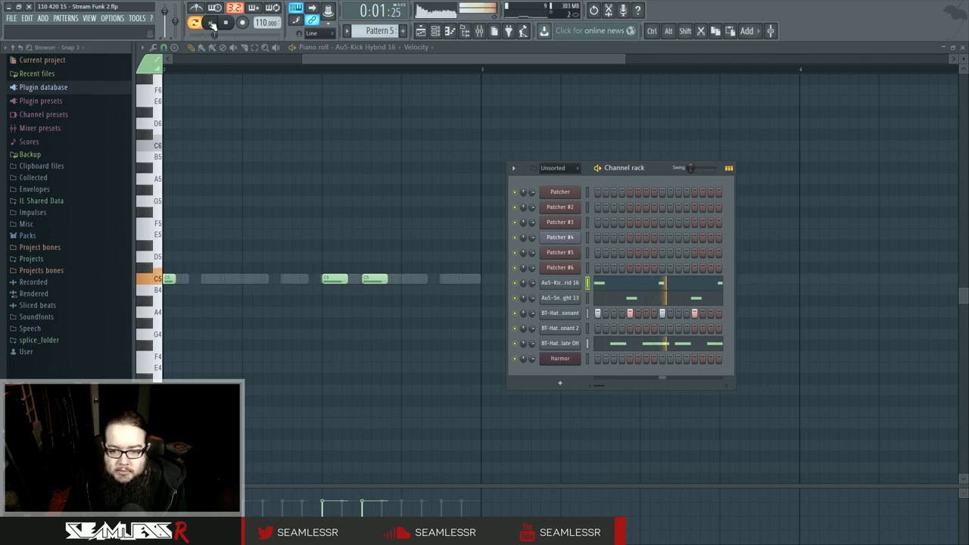
{"action": "key", "text": "space"}
Open the Au5-Kick Hybrid 16 channel's sampler settings and preview its sample
{"action": "left_click", "coordinate": [561, 283]}
{"action": "left_click", "coordinate": [375, 362]}
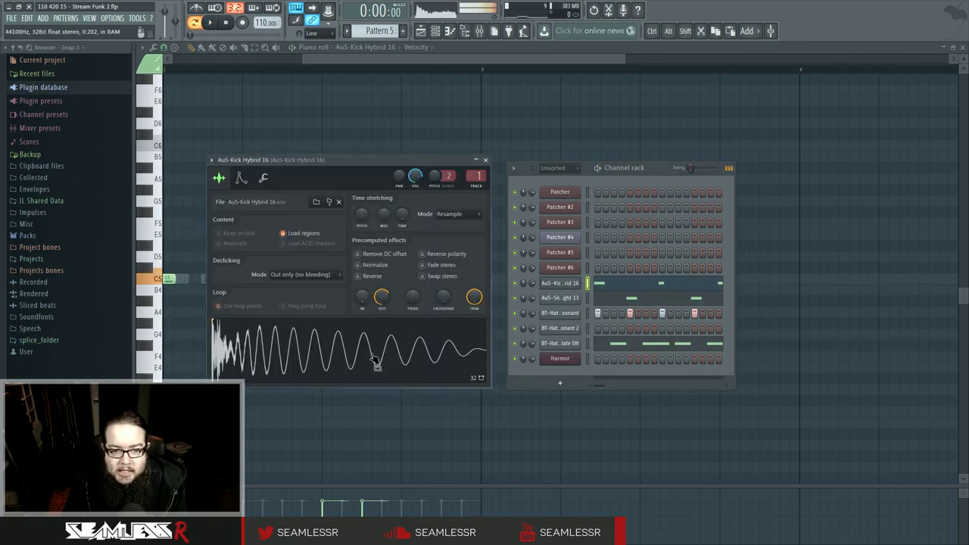
{"action": "left_click_drag", "start_coordinate": [362, 162], "coordinate": [458, 174]}
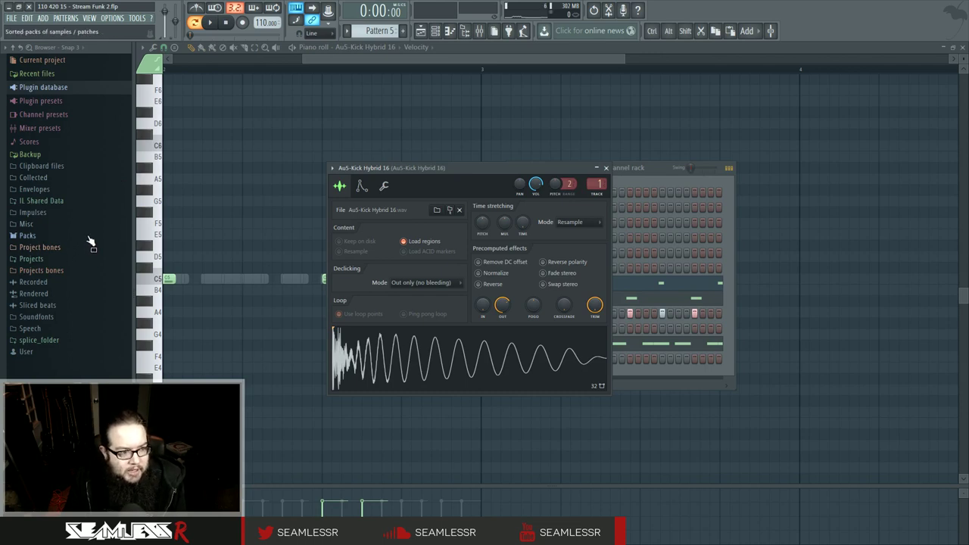
Browse the Packs library to the Electro kick samples under extra, Samples, 1-Kick
{"action": "left_click", "coordinate": [30, 236]}
{"action": "left_click", "coordinate": [68, 353]}
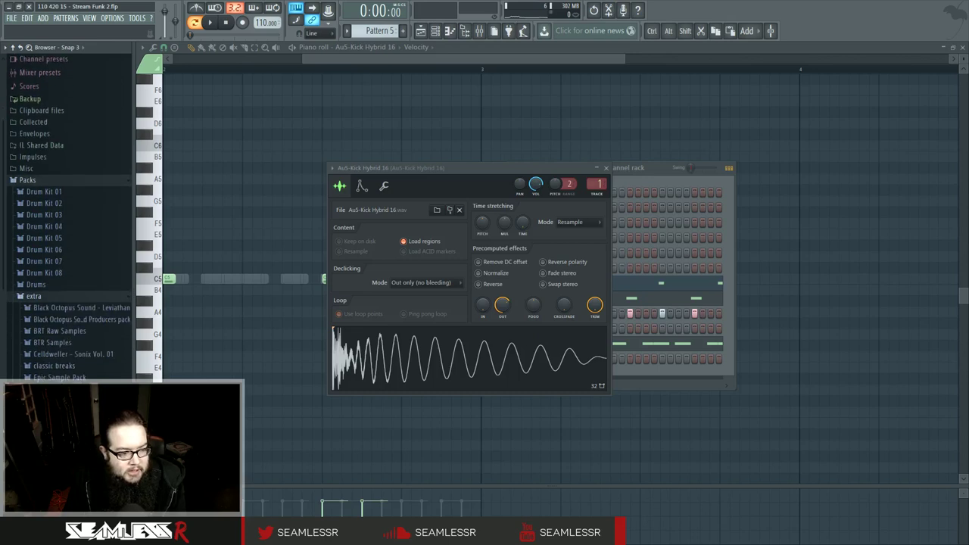
{"action": "scroll", "coordinate": [72, 397], "scroll_direction": "down", "scroll_amount": 1}
{"action": "left_click", "coordinate": [68, 399]}
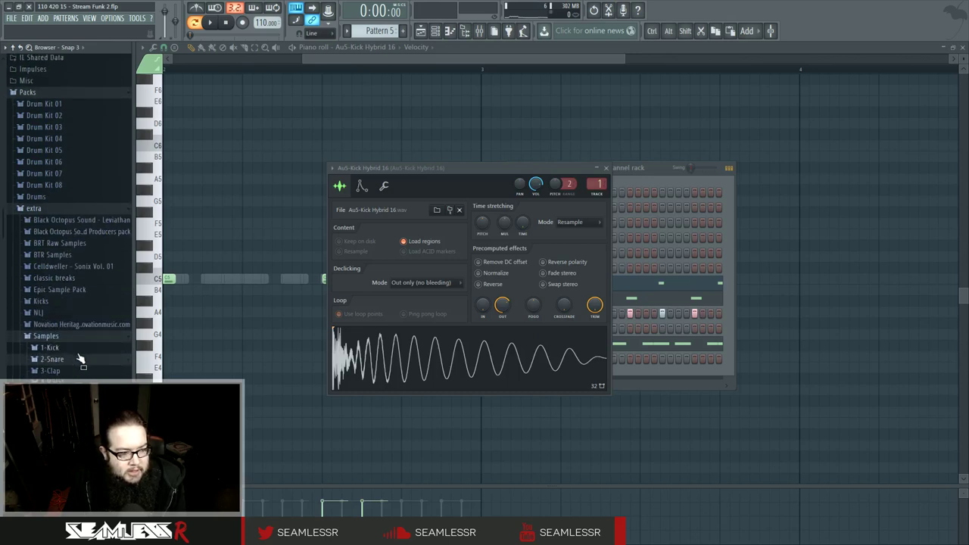
{"action": "left_click", "coordinate": [78, 352]}
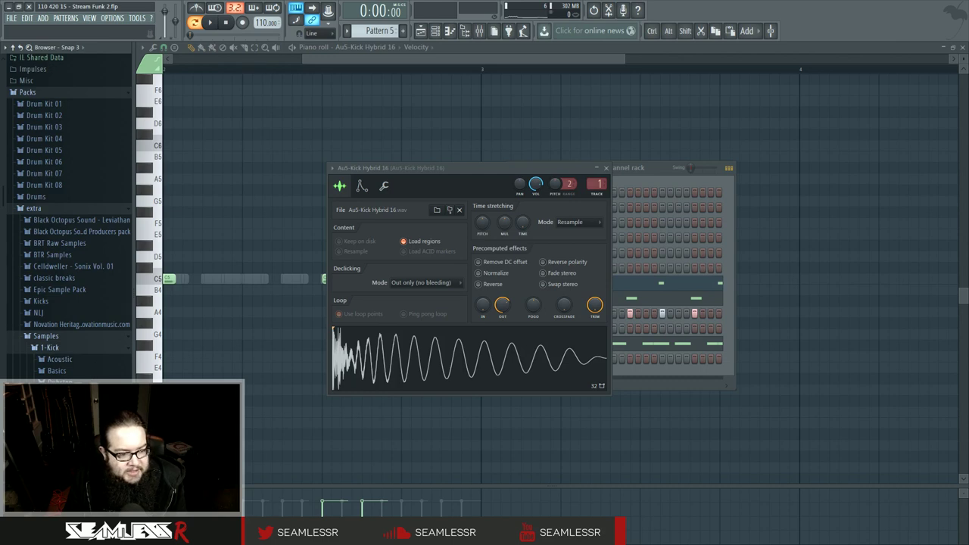
{"action": "left_click", "coordinate": [439, 354]}
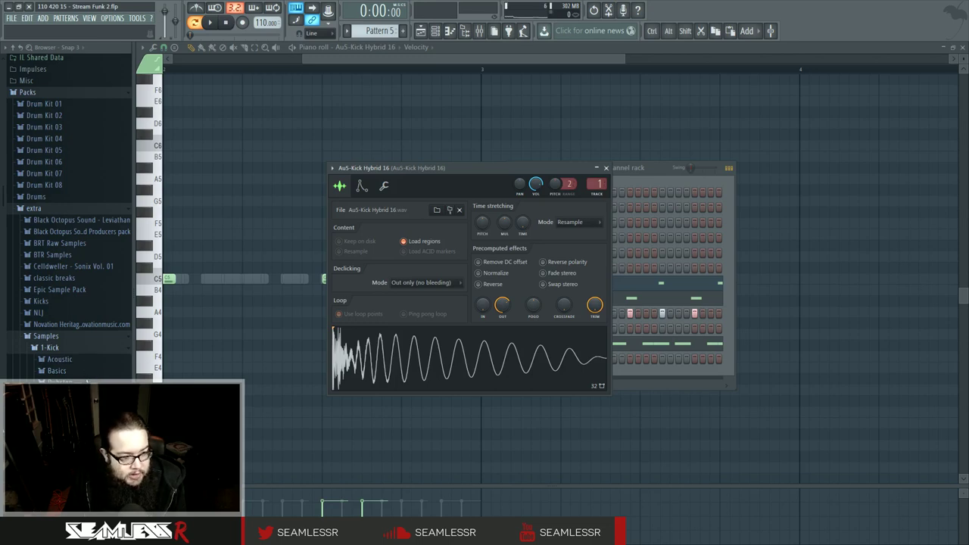
{"action": "left_click", "coordinate": [63, 394]}
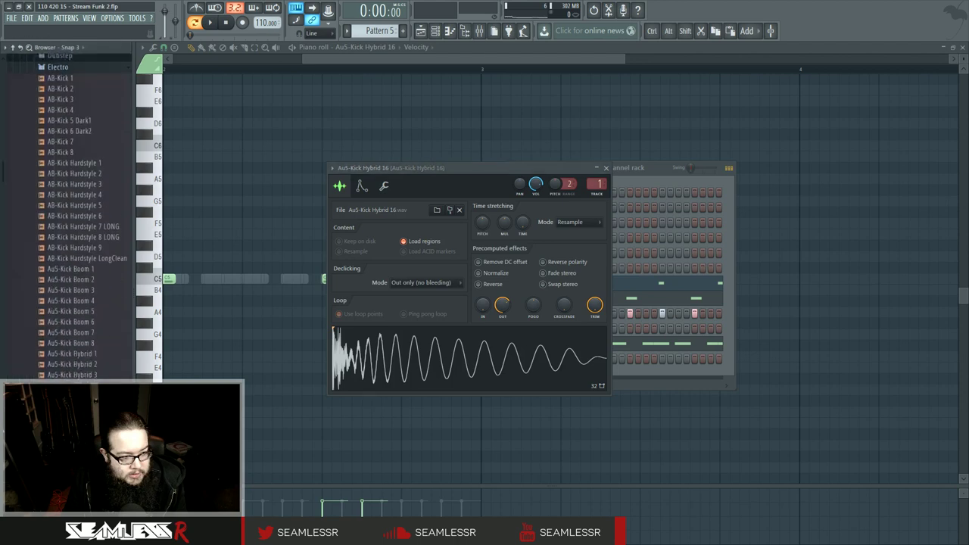
Audition several Au5-Kick Tight samples in the Electro folder, comparing them down to Au5-Kick Tight 3
{"action": "scroll", "coordinate": [97, 302], "scroll_direction": "down", "scroll_amount": 8}
{"action": "left_click", "coordinate": [73, 430]}
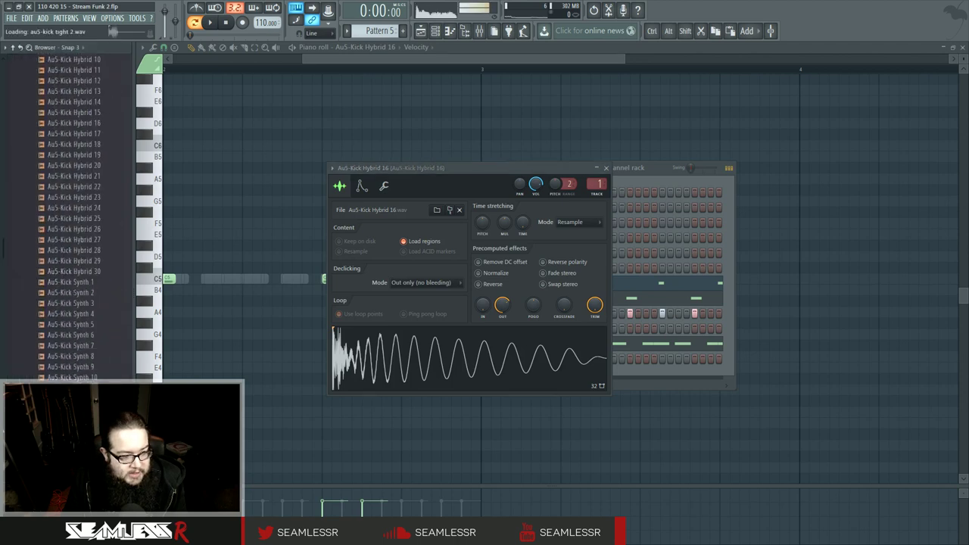
{"action": "left_click", "coordinate": [73, 472]}
{"action": "key", "text": "Down"}
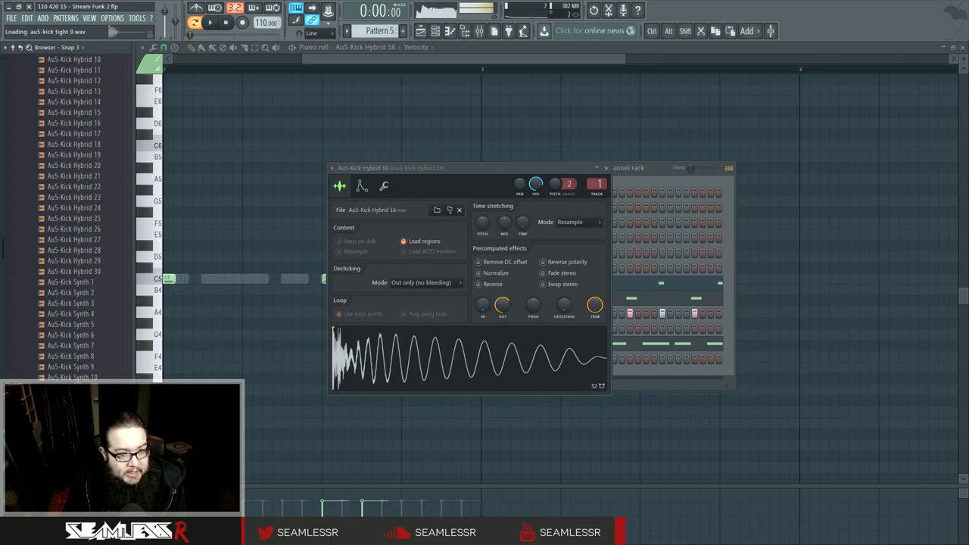
{"action": "left_click", "coordinate": [72, 420]}
{"action": "left_click", "coordinate": [72, 430]}
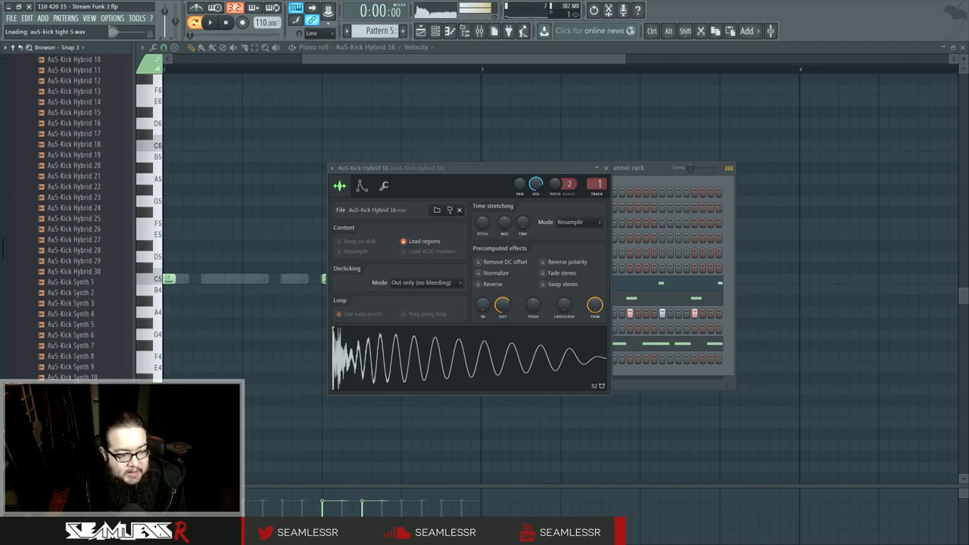
{"action": "key", "text": "Down"}
{"action": "key", "text": "Down"}
{"action": "key", "text": "Down"}
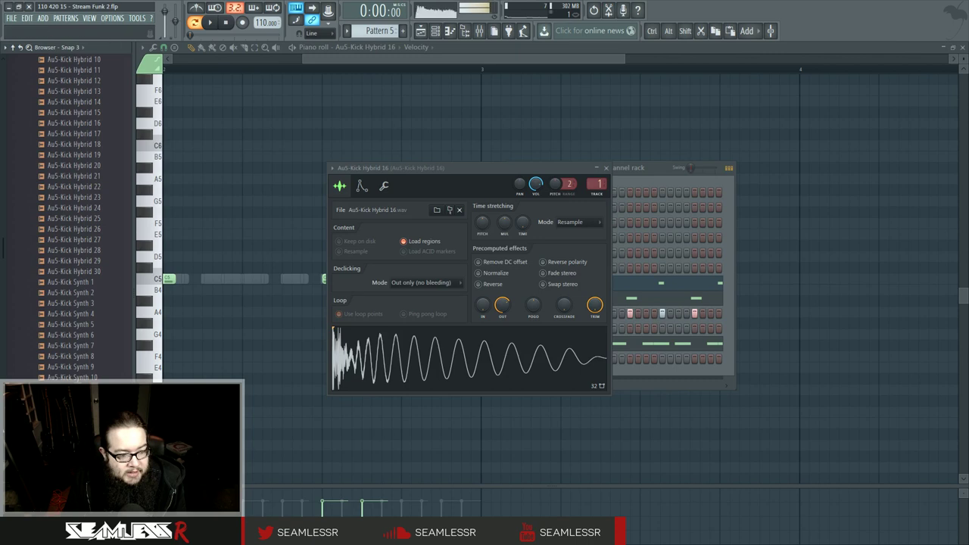
{"action": "left_click", "coordinate": [73, 409]}
{"action": "left_click", "coordinate": [72, 409]}
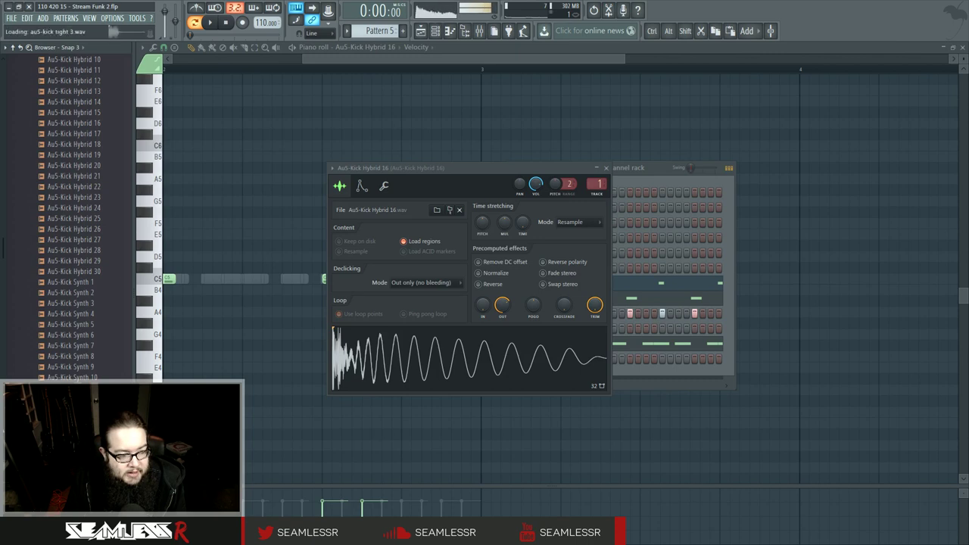
Replace the kick channel's sample with Au5-Kick Tight 3 and preview it
{"action": "left_click_drag", "start_coordinate": [73, 409], "coordinate": [496, 368]}
{"action": "left_click", "coordinate": [412, 362]}
{"action": "left_click", "coordinate": [412, 361]}
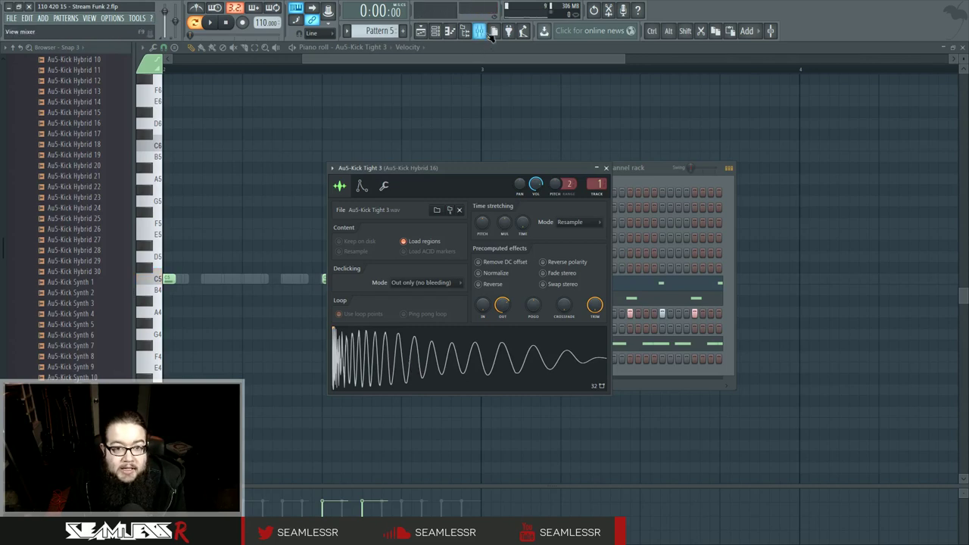
Reshape the kick mixer track's Parametric EQ 2 during playback, lowering bands 4 and 5 and moving band 6 down to a low-mid cut
{"action": "key", "text": "F9"}
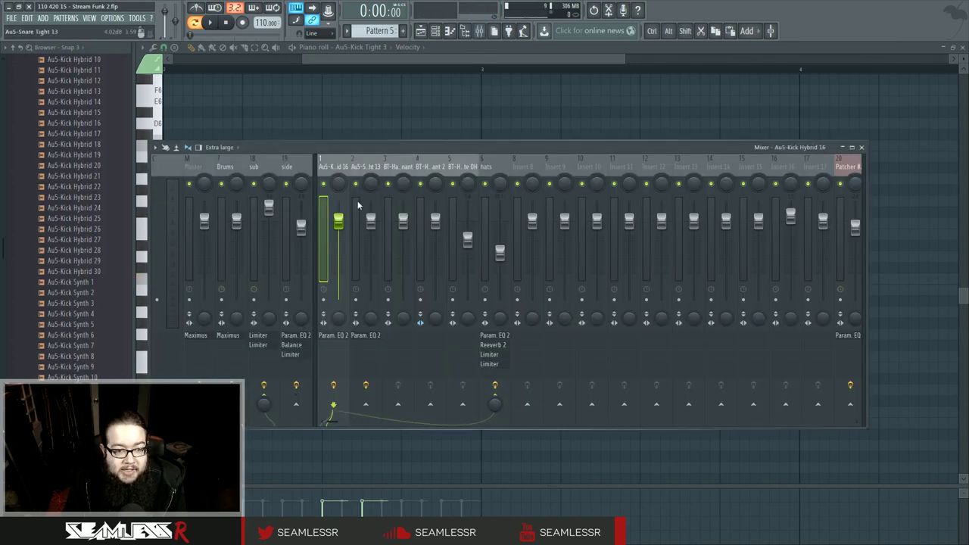
{"action": "left_click", "coordinate": [333, 337]}
{"action": "key", "text": "space"}
{"action": "left_click_drag", "start_coordinate": [345, 288], "coordinate": [336, 307]}
{"action": "left_click_drag", "start_coordinate": [410, 300], "coordinate": [326, 330]}
{"action": "mouse_move", "coordinate": [378, 312]}
{"action": "left_mouse_down"}
{"action": "mouse_move", "coordinate": [340, 331]}
{"action": "mouse_move", "coordinate": [370, 333]}
{"action": "mouse_move", "coordinate": [376, 324]}
{"action": "left_mouse_up"}
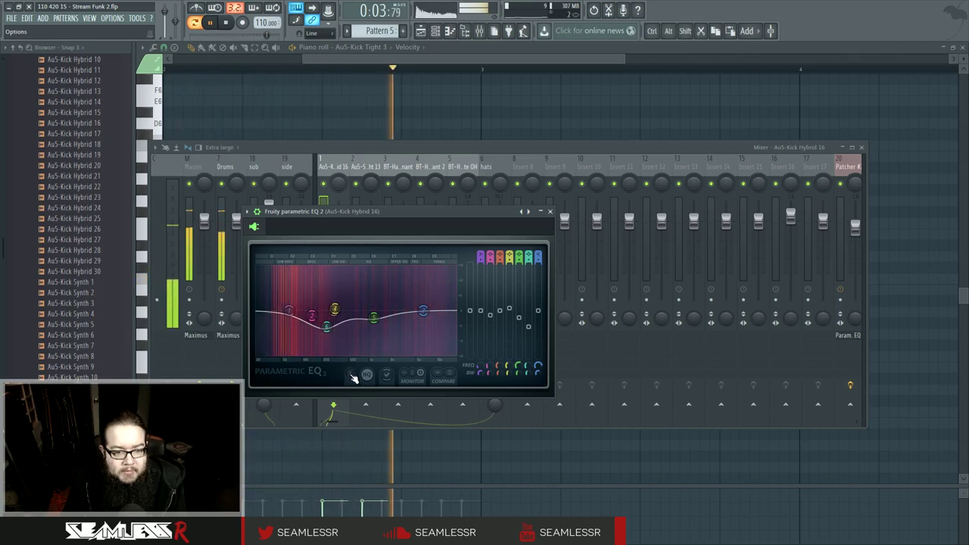
{"action": "key", "text": "space"}
Toggle the EQ window's detailed settings strip repeatedly, leave it hidden, and close the EQ
{"action": "left_click_drag", "start_coordinate": [364, 213], "coordinate": [480, 211]}
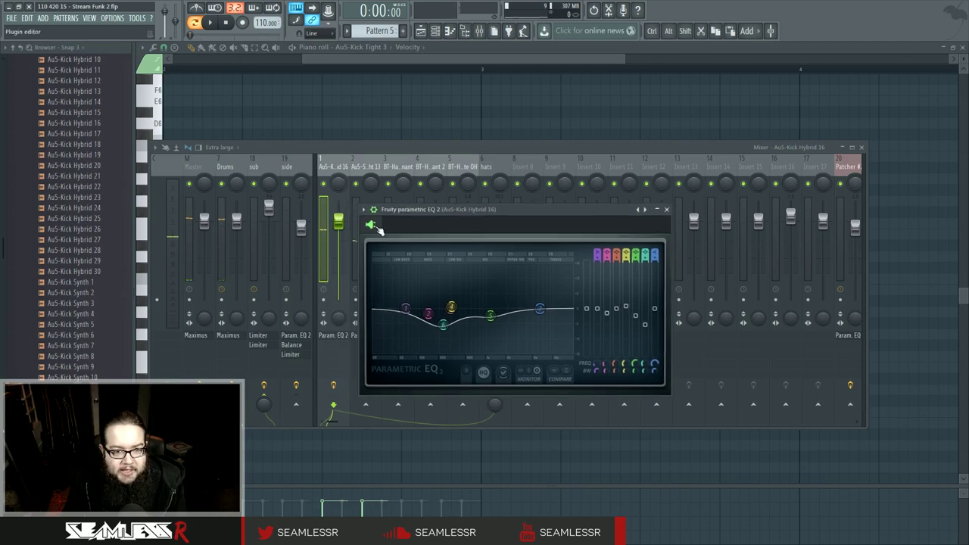
{"action": "left_click", "coordinate": [378, 213]}
{"action": "left_click", "coordinate": [378, 213]}
{"action": "left_click", "coordinate": [378, 213]}
{"action": "left_click", "coordinate": [377, 212]}
{"action": "left_click", "coordinate": [374, 212]}
{"action": "left_click", "coordinate": [374, 211]}
{"action": "left_click", "coordinate": [373, 212]}
{"action": "left_click", "coordinate": [374, 212]}
{"action": "left_click", "coordinate": [373, 212]}
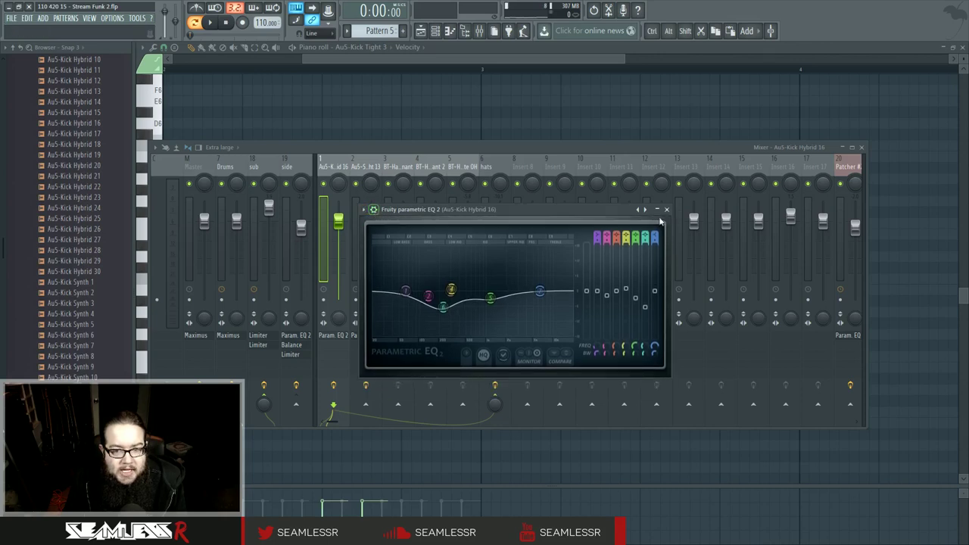
{"action": "left_click", "coordinate": [667, 210]}
Open the first Patcher channel from the channel rack, hide its detailed settings strip, and close it
{"action": "left_click", "coordinate": [465, 31]}
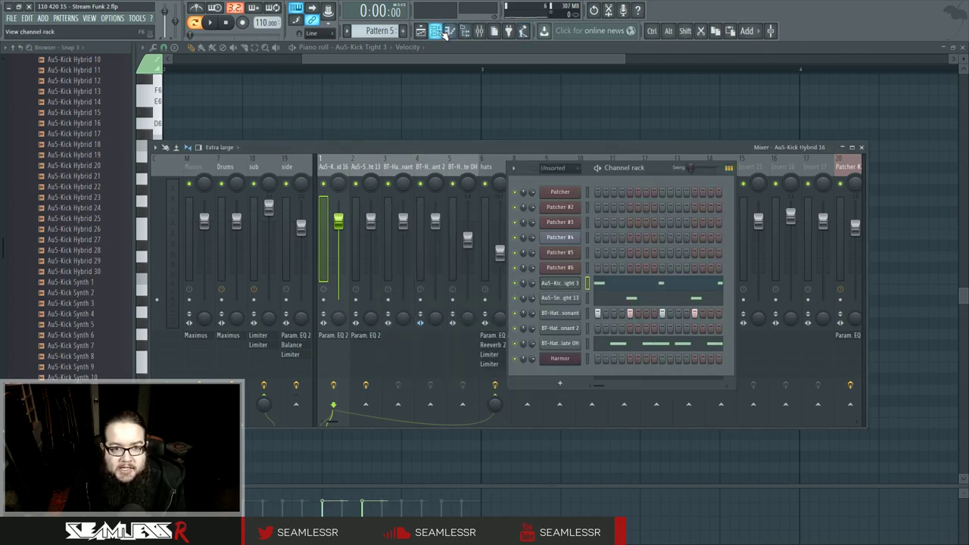
{"action": "left_click", "coordinate": [573, 314]}
{"action": "left_click", "coordinate": [573, 314]}
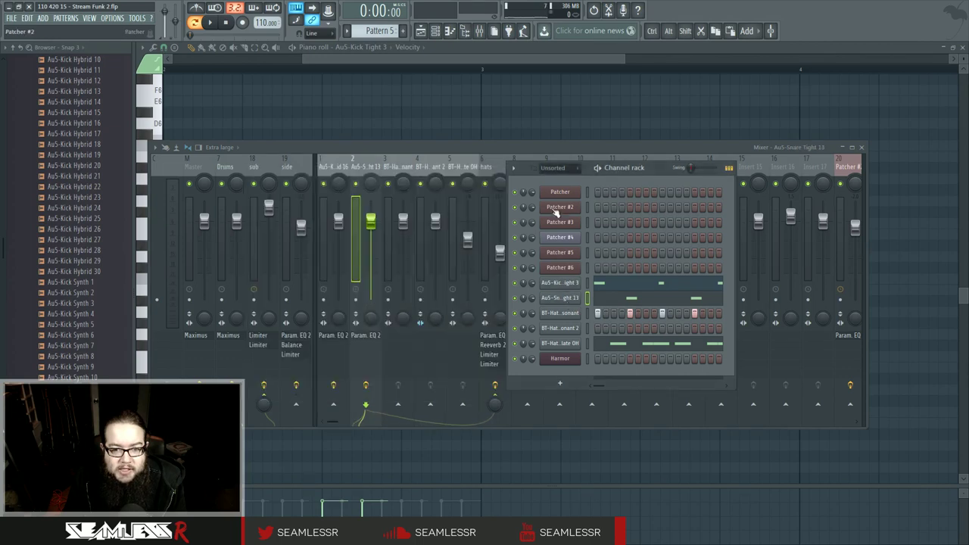
{"action": "left_click", "coordinate": [570, 192]}
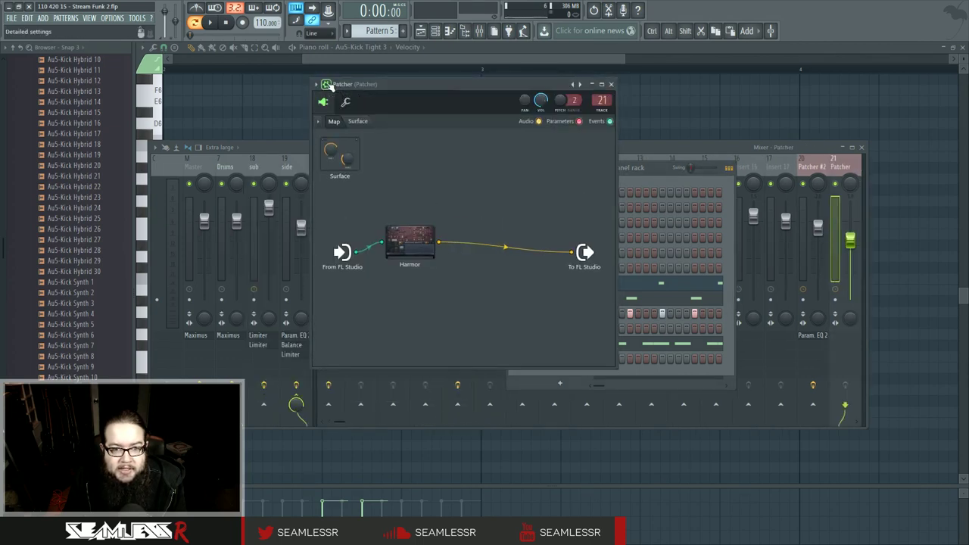
{"action": "left_click_drag", "start_coordinate": [464, 85], "coordinate": [505, 147]}
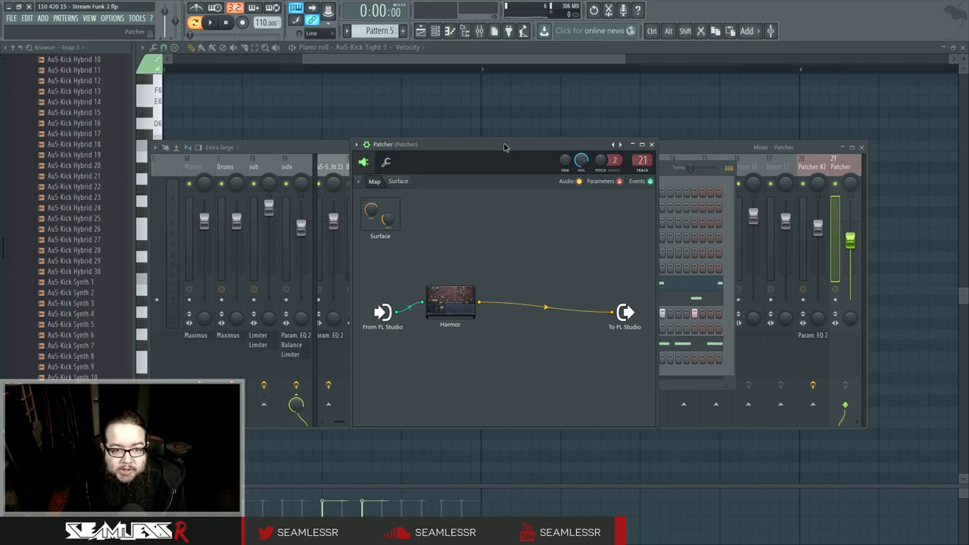
{"action": "left_click", "coordinate": [386, 162]}
{"action": "left_click", "coordinate": [386, 162]}
{"action": "left_click", "coordinate": [367, 143]}
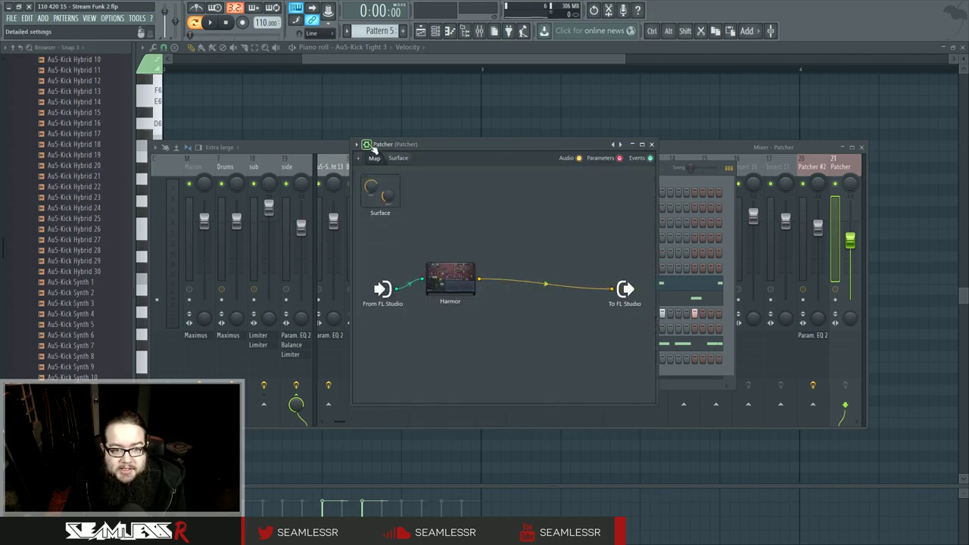
{"action": "left_click", "coordinate": [651, 144]}
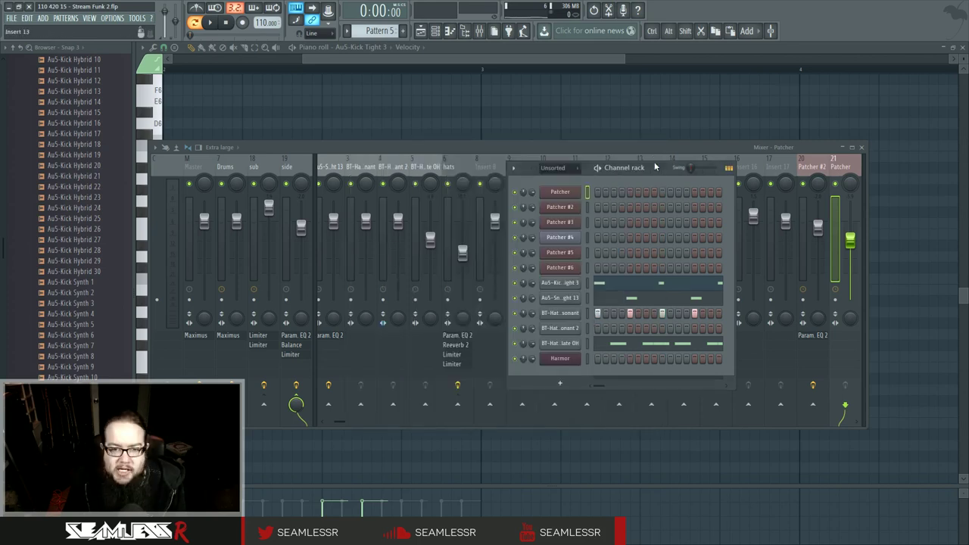
Play Pattern 5 to check the new kick with the rest of the drums
{"action": "left_click_drag", "start_coordinate": [657, 170], "coordinate": [668, 163]}
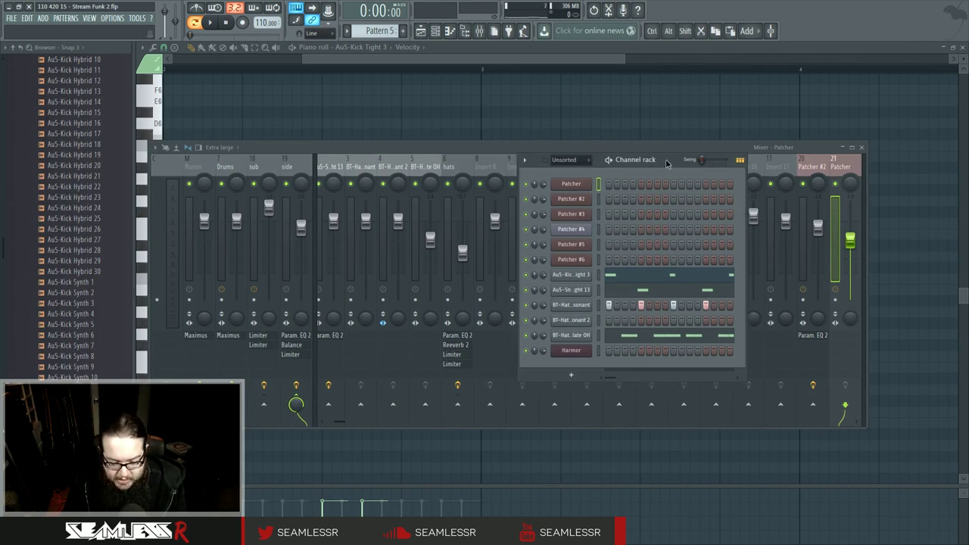
{"action": "left_click_drag", "start_coordinate": [666, 163], "coordinate": [628, 198]}
{"action": "key", "text": "space"}
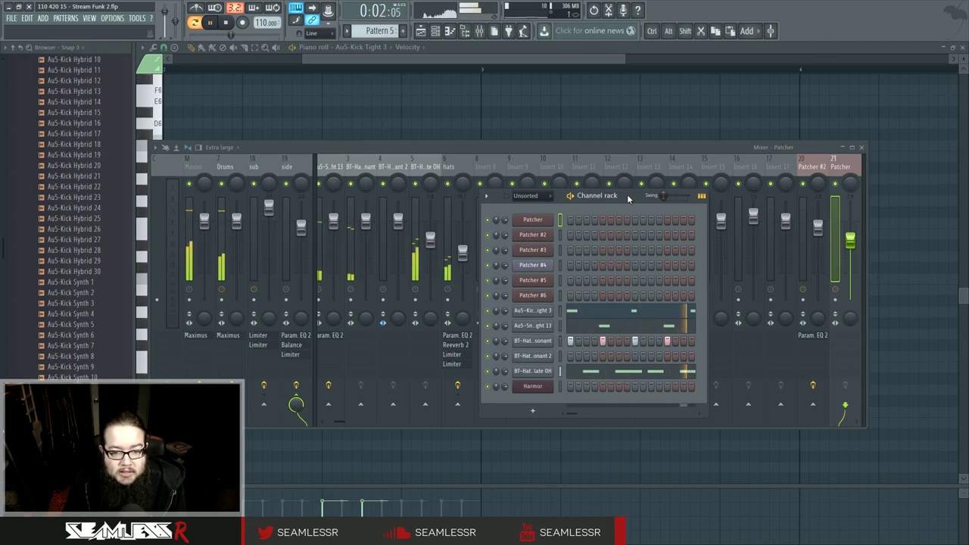
{"action": "key", "text": "space"}
Open the Au5-Snare Tight 13 channel's sampler settings from the channel rack and shift its window
{"action": "left_click", "coordinate": [474, 146]}
{"action": "scroll", "coordinate": [383, 175], "scroll_direction": "up", "scroll_amount": 2}
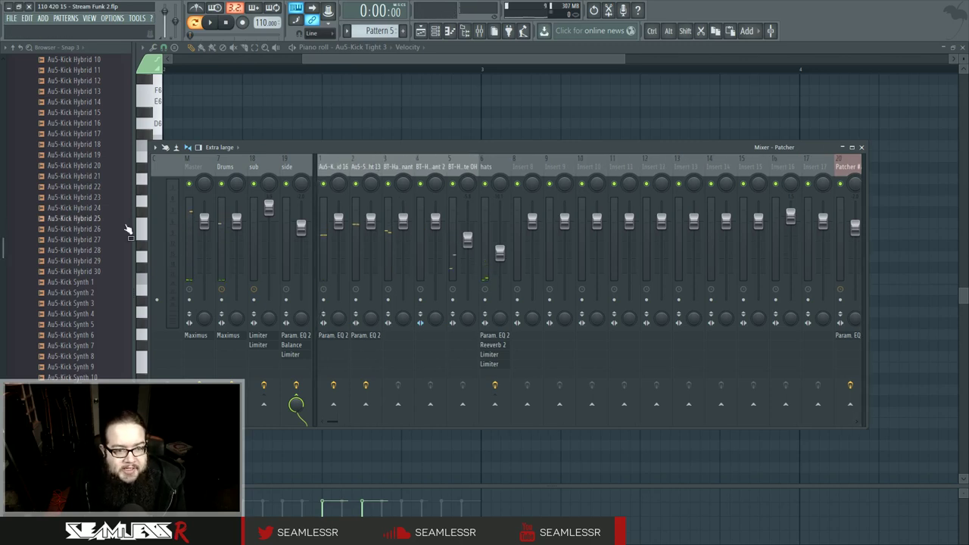
{"action": "left_click", "coordinate": [436, 30]}
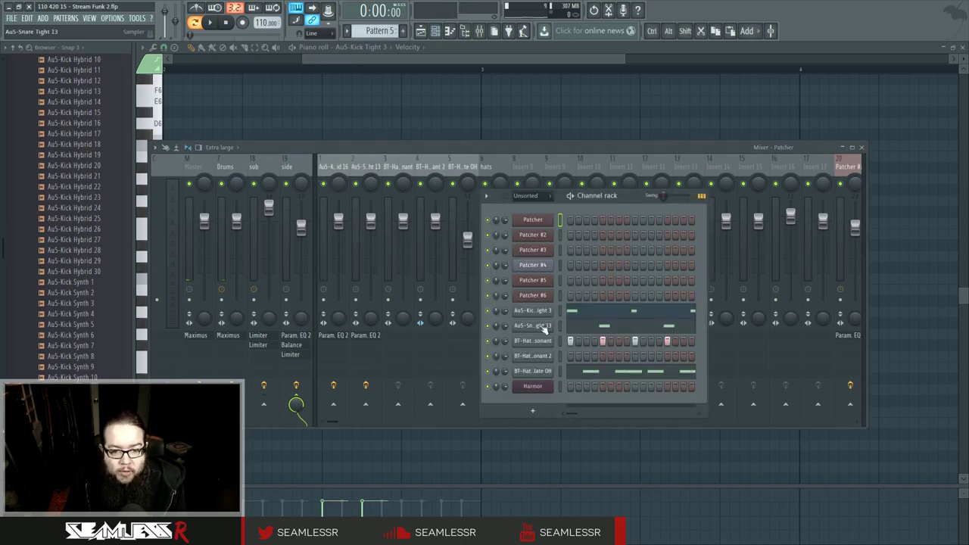
{"action": "left_click", "coordinate": [534, 326]}
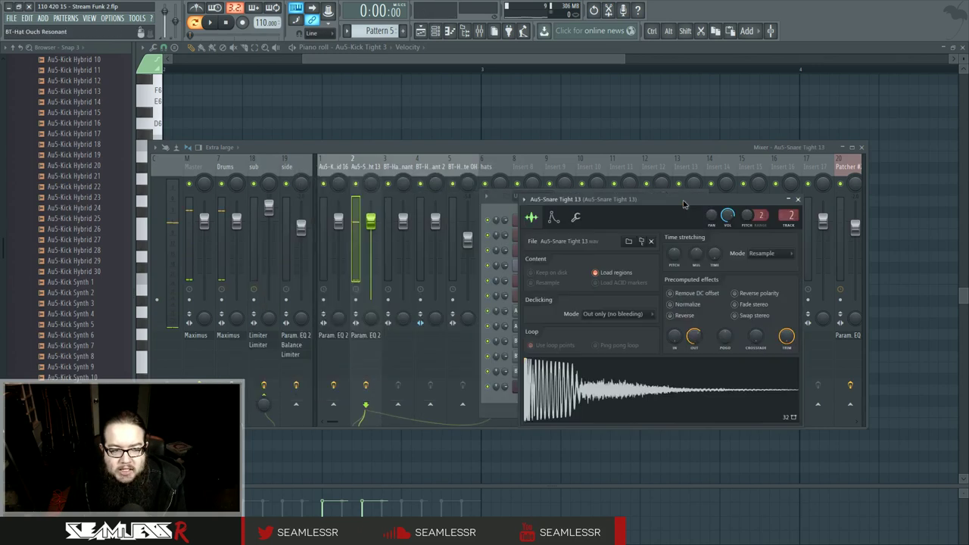
{"action": "left_click_drag", "start_coordinate": [644, 196], "coordinate": [605, 191]}
Collapse the kick sample folders in the browser and open the Electro folder under 2-Snare
{"action": "left_click_drag", "start_coordinate": [2, 246], "coordinate": [2, 113]}
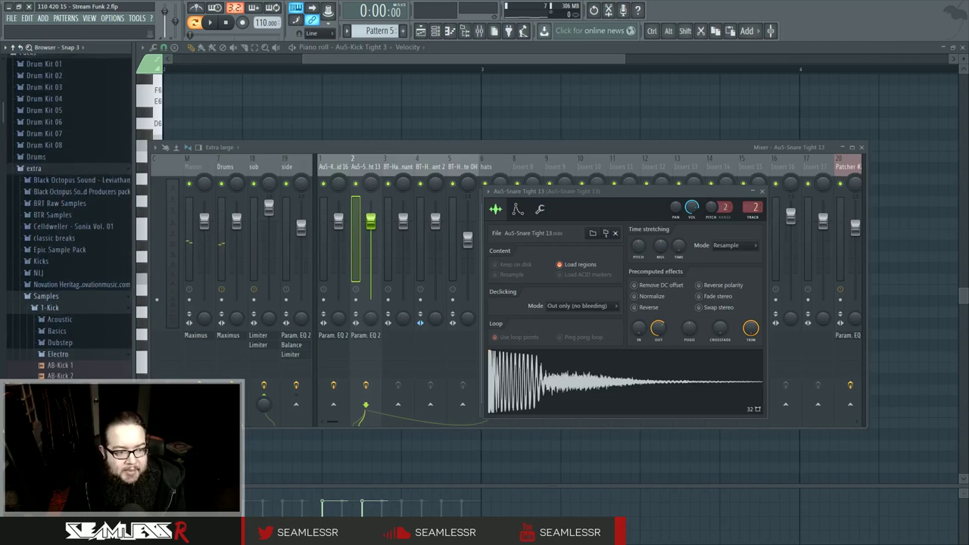
{"action": "left_click", "coordinate": [114, 356]}
{"action": "scroll", "coordinate": [109, 356], "scroll_direction": "down", "scroll_amount": 2}
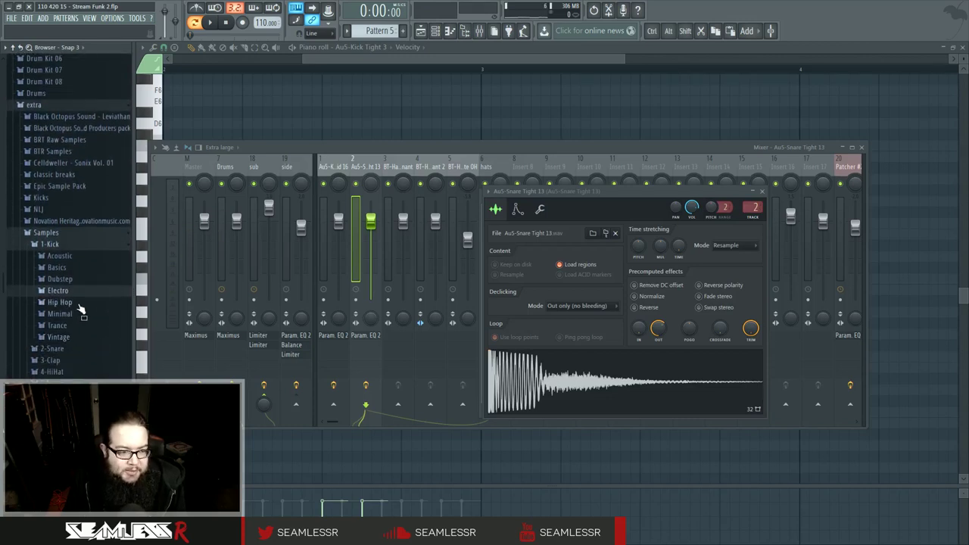
{"action": "left_click", "coordinate": [89, 247]}
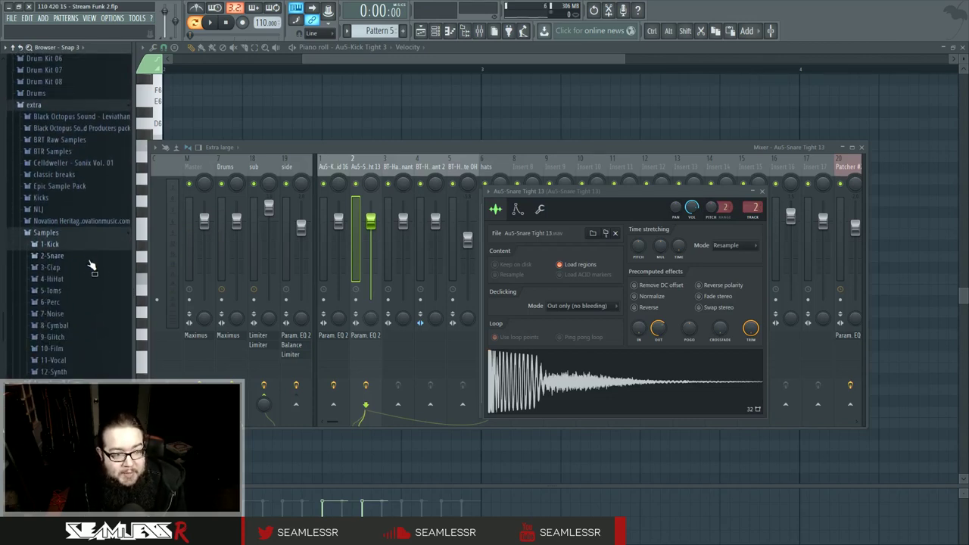
{"action": "left_click", "coordinate": [89, 260]}
{"action": "left_click", "coordinate": [95, 305]}
Audition snare samples in the Electro folder, ending with Au5-Snare Tight 15
{"action": "left_click", "coordinate": [97, 338]}
{"action": "scroll", "coordinate": [97, 318], "scroll_direction": "down", "scroll_amount": 15}
{"action": "left_click", "coordinate": [97, 294]}
{"action": "left_click", "coordinate": [95, 241]}
{"action": "left_click", "coordinate": [102, 221]}
{"action": "left_click", "coordinate": [102, 230]}
{"action": "left_click", "coordinate": [107, 239]}
{"action": "left_click", "coordinate": [107, 233]}
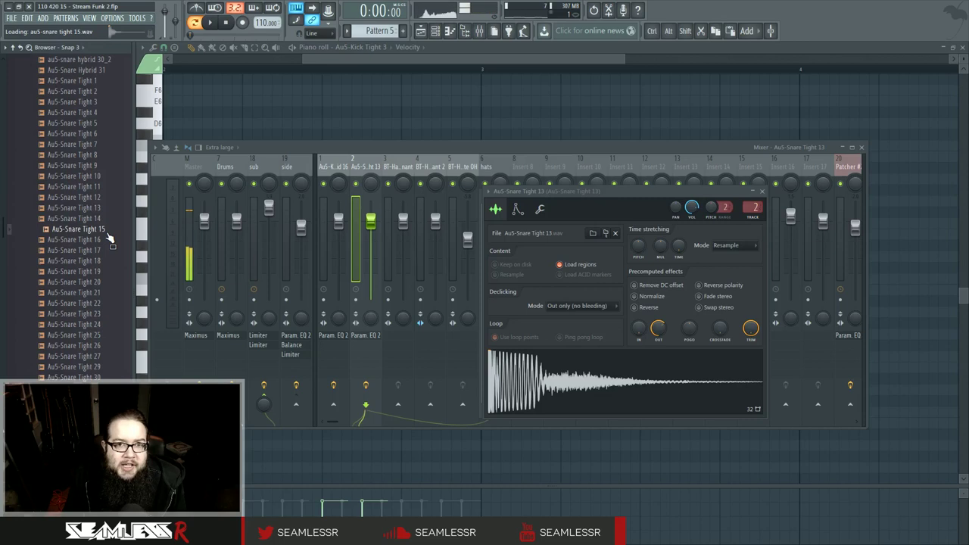
{"action": "left_click", "coordinate": [107, 233]}
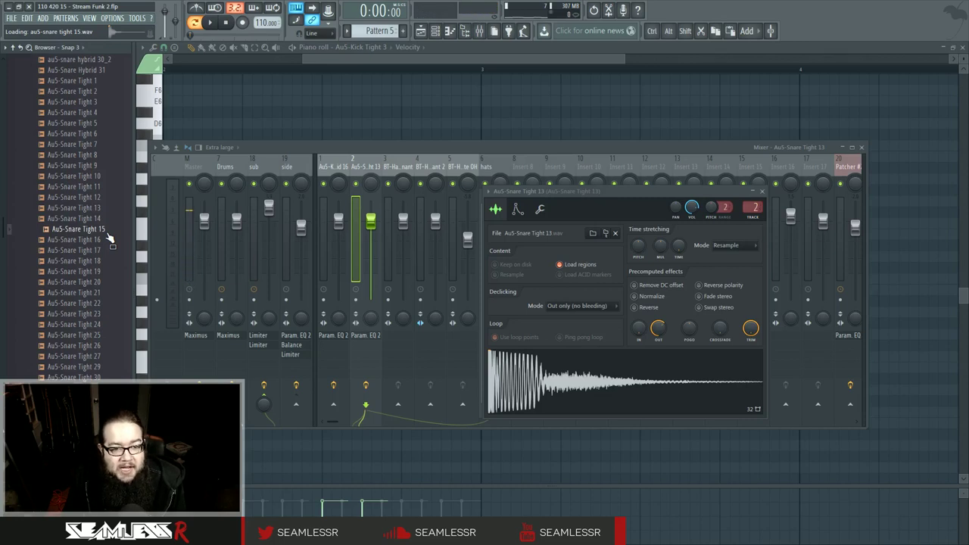
{"action": "scroll", "coordinate": [103, 231], "scroll_direction": "up", "scroll_amount": 5}
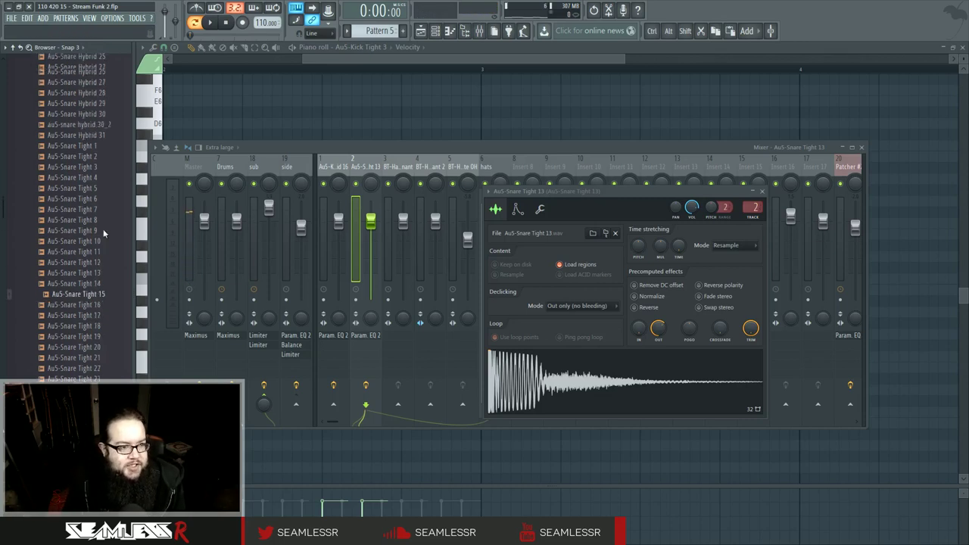
{"action": "scroll", "coordinate": [110, 264], "scroll_direction": "down", "scroll_amount": 3}
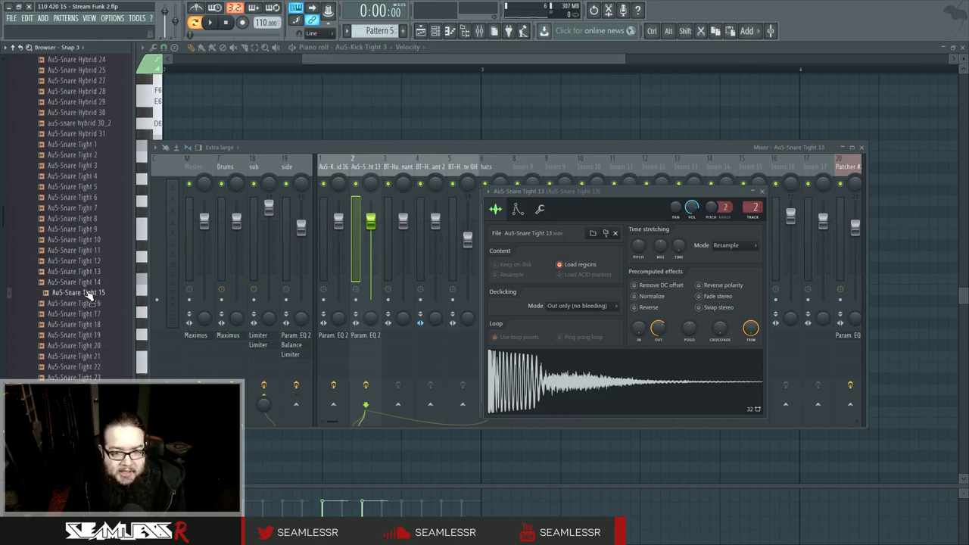
{"action": "scroll", "coordinate": [86, 369], "scroll_direction": "up", "scroll_amount": 10}
{"action": "scroll", "coordinate": [86, 369], "scroll_direction": "down", "scroll_amount": 4}
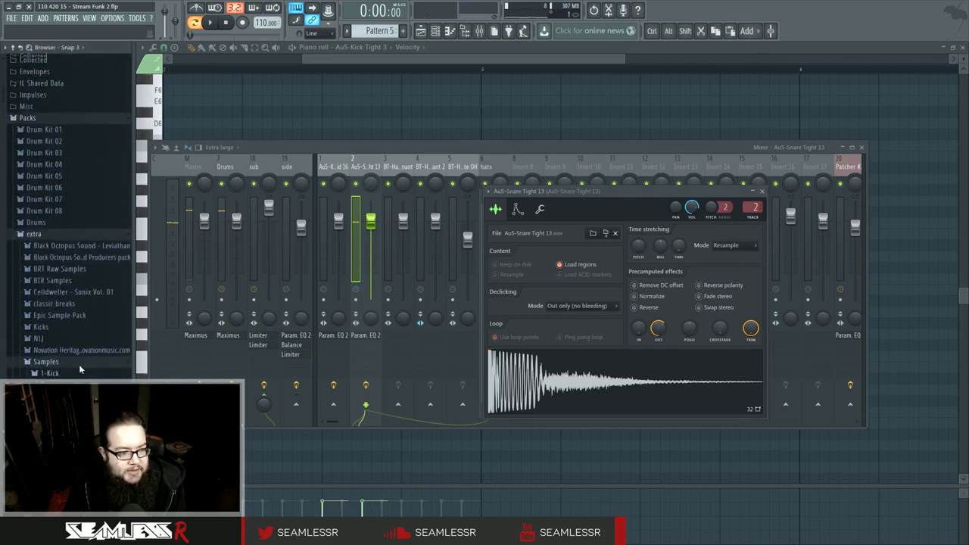
{"action": "scroll", "coordinate": [86, 369], "scroll_direction": "up", "scroll_amount": 2}
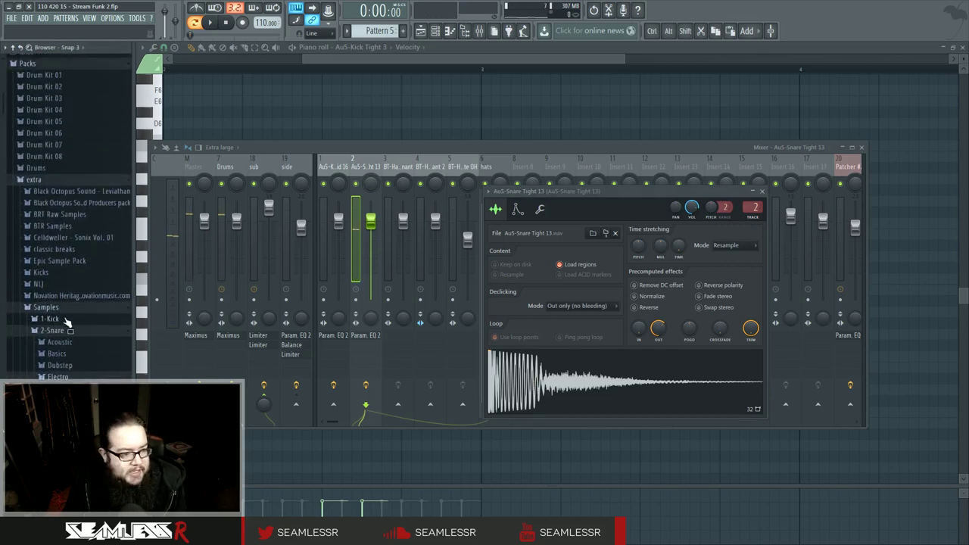
{"action": "left_click_drag", "start_coordinate": [68, 335], "coordinate": [494, 356]}
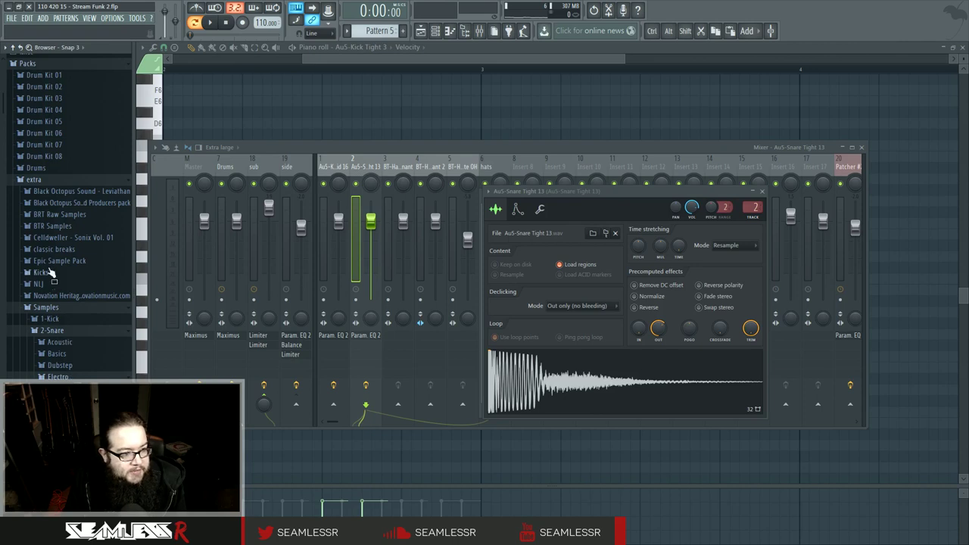
Audition the Au5-Snare Tight 1 to 5 samples in the browser to compare them
{"action": "scroll", "coordinate": [47, 273], "scroll_direction": "down", "scroll_amount": 15}
{"action": "left_click", "coordinate": [73, 281]}
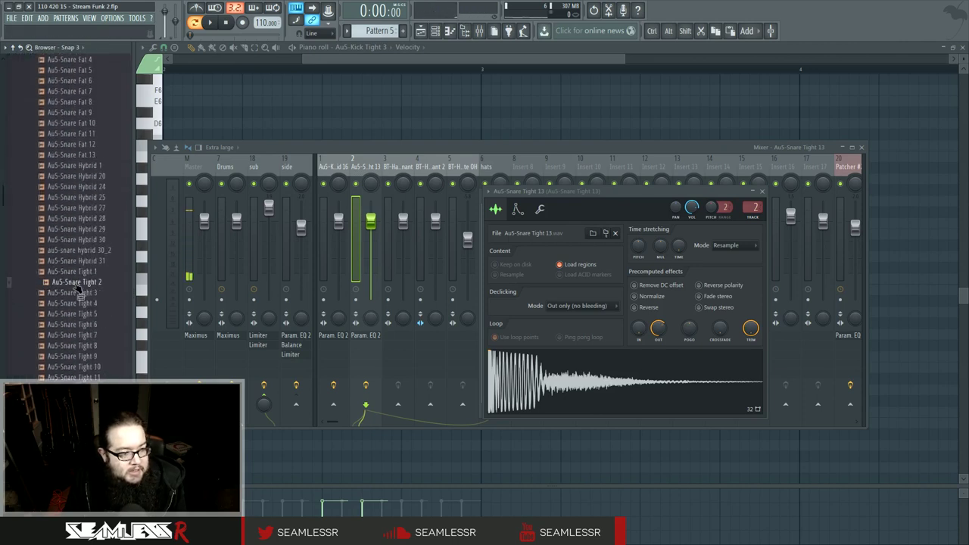
{"action": "left_click", "coordinate": [76, 284]}
{"action": "left_click", "coordinate": [79, 273]}
{"action": "left_click", "coordinate": [79, 283]}
{"action": "left_click", "coordinate": [78, 294]}
{"action": "left_click", "coordinate": [80, 314]}
{"action": "left_click", "coordinate": [83, 273]}
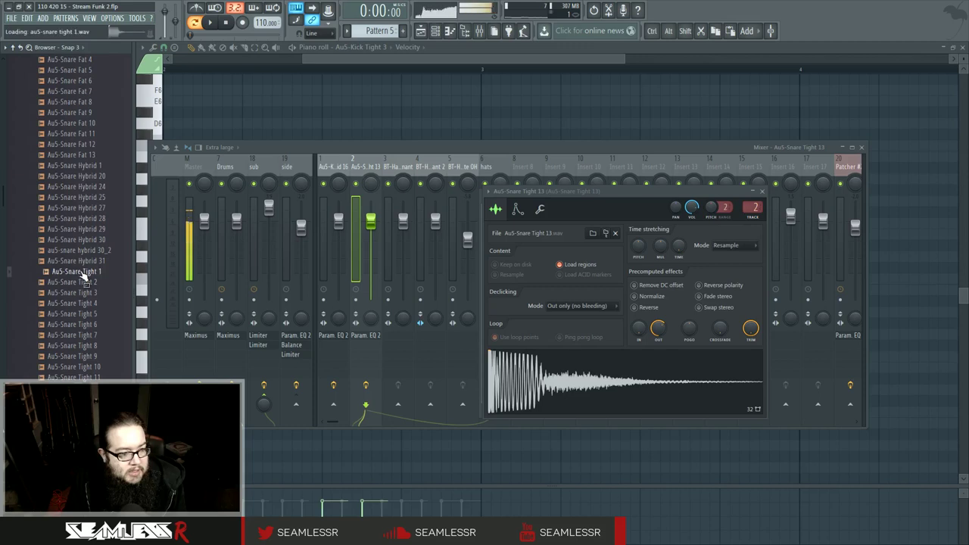
{"action": "left_click", "coordinate": [106, 282]}
{"action": "left_click", "coordinate": [107, 293]}
{"action": "left_click", "coordinate": [108, 303]}
Compare the channel's current snare with Au5-Snare Tight 4 and load Tight 4 into the snare channel
{"action": "left_click", "coordinate": [617, 395]}
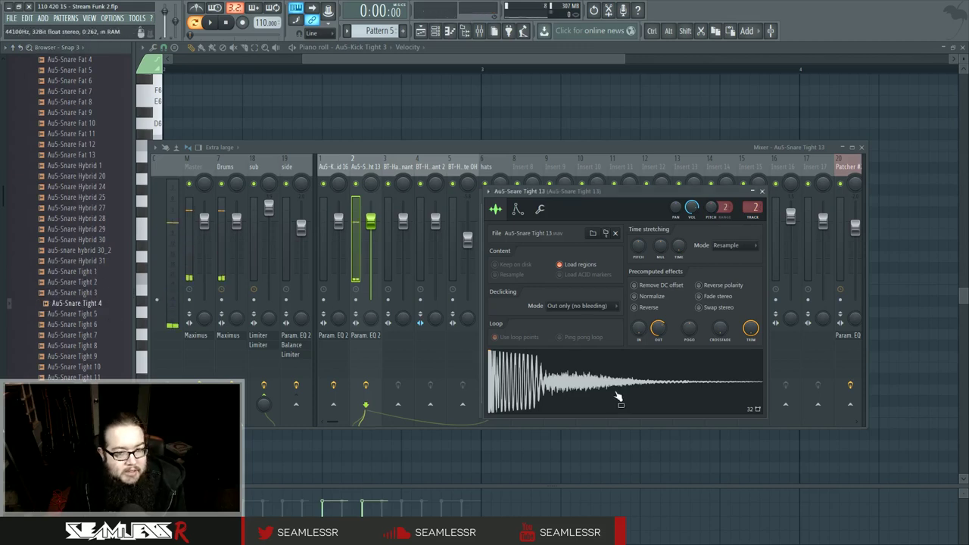
{"action": "left_click", "coordinate": [109, 305]}
{"action": "left_click", "coordinate": [113, 304]}
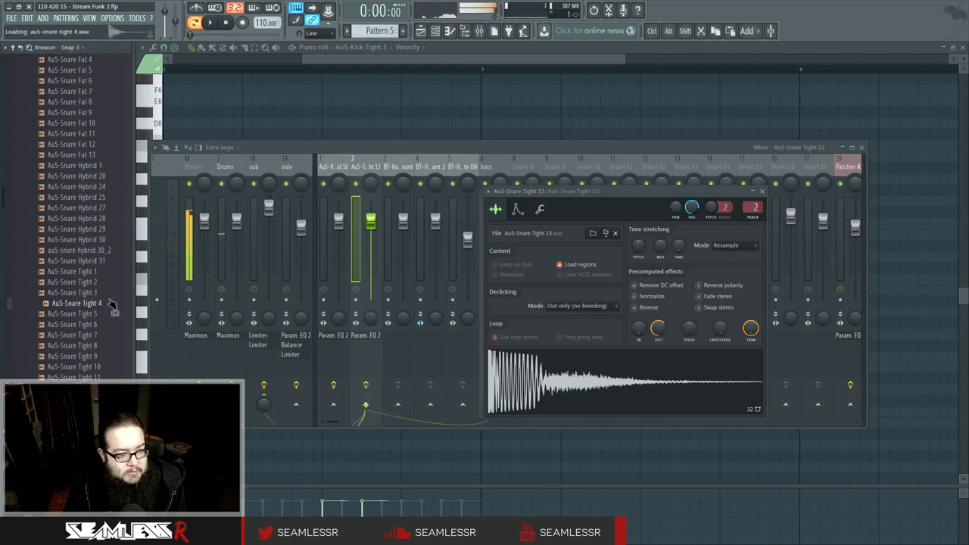
{"action": "left_click_drag", "start_coordinate": [113, 305], "coordinate": [591, 363]}
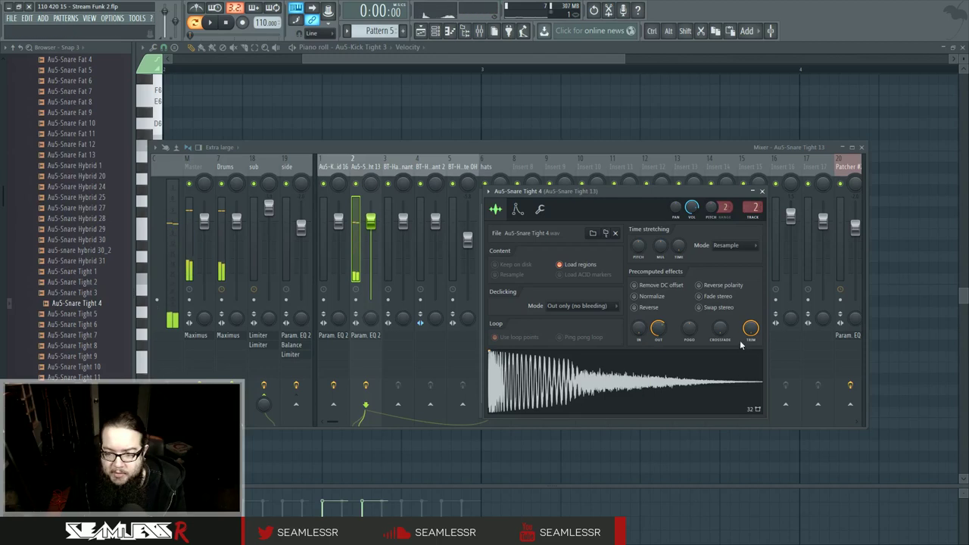
Increase the snare sample's Out fade, set its pitch range to 4, and check it by playing Pattern 5
{"action": "left_click", "coordinate": [654, 379]}
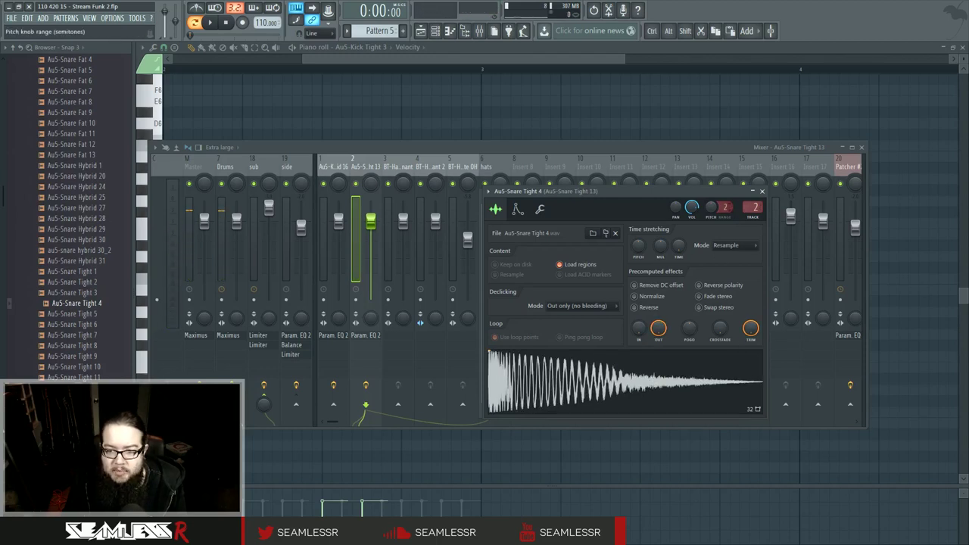
{"action": "left_click", "coordinate": [629, 367]}
{"action": "left_click_drag", "start_coordinate": [712, 207], "coordinate": [712, 206]}
{"action": "left_click", "coordinate": [642, 381]}
{"action": "key", "text": "space"}
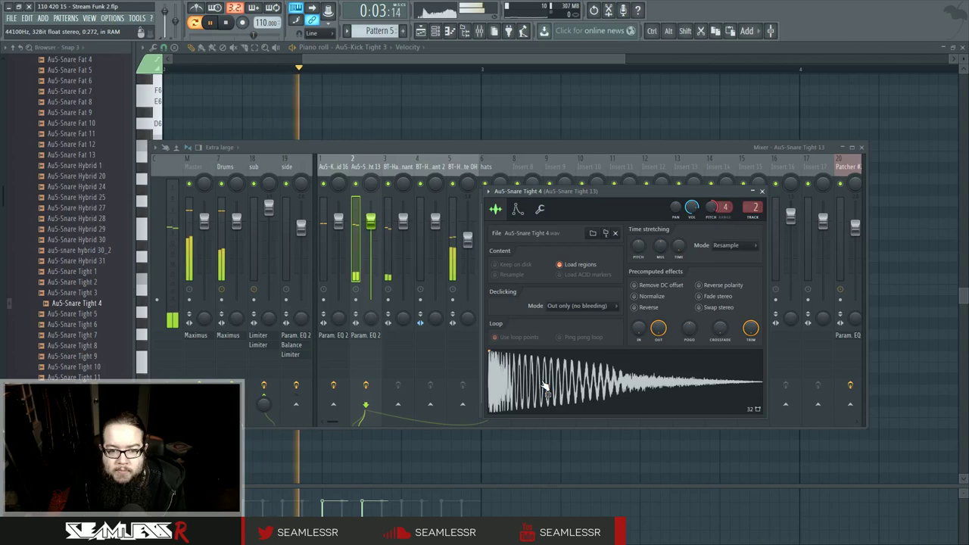
{"action": "key", "text": "space"}
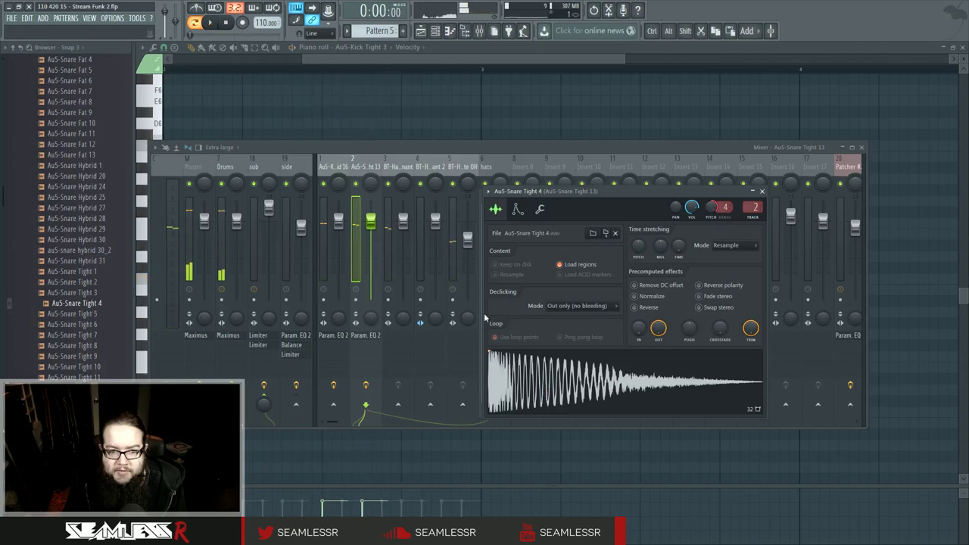
Select the BT-Hat Percolate OH mixer track, play Pattern 5 briefly, and bring up the channel rack
{"action": "left_click", "coordinate": [364, 166]}
{"action": "left_click", "coordinate": [468, 165]}
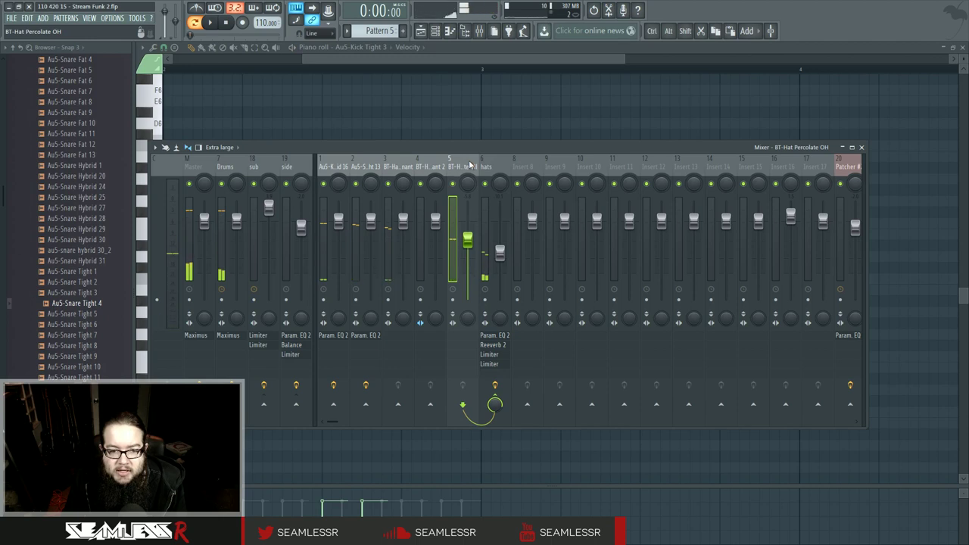
{"action": "key", "text": "space"}
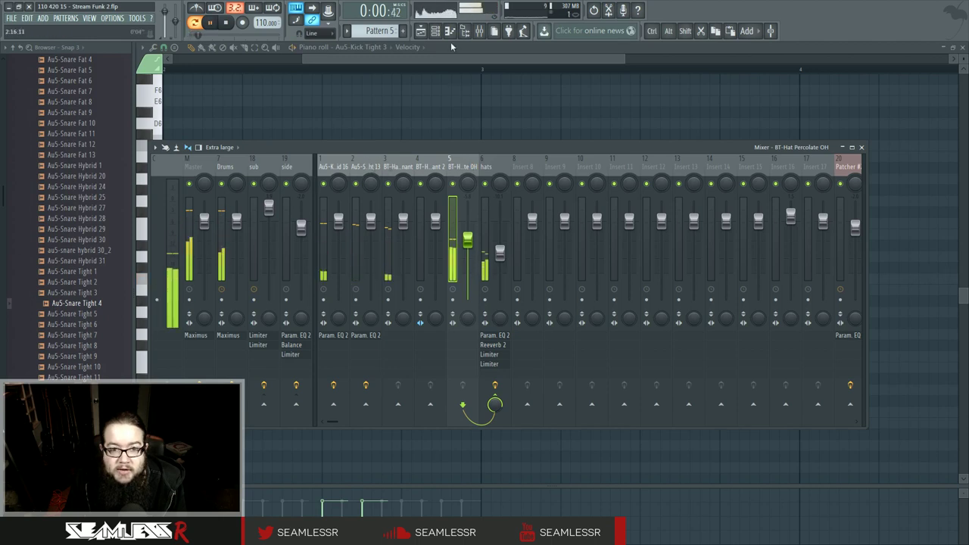
{"action": "key", "text": "F6"}
{"action": "key", "text": "space"}
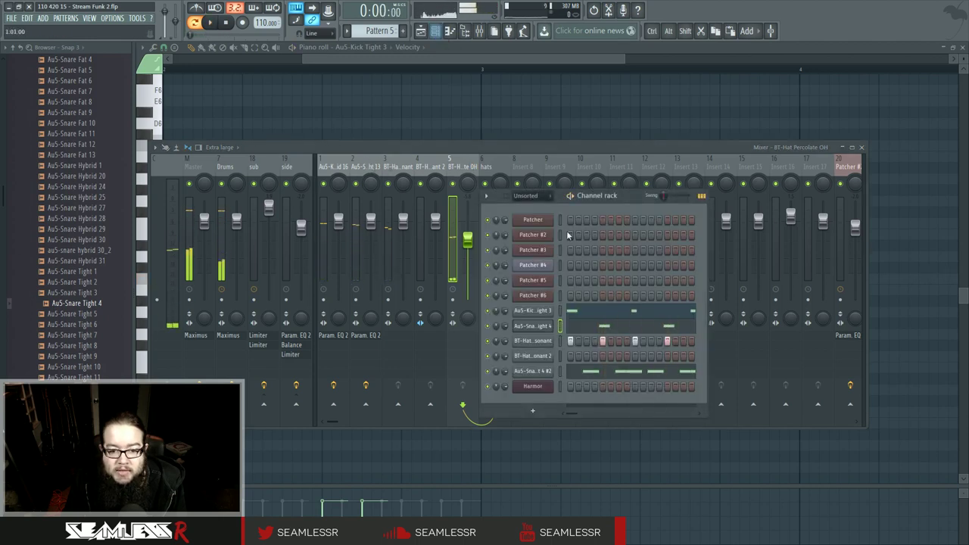
Open the Au5-Snare Tight 4 #2 channel's sampler and compare its sound with the main snare channel
{"action": "left_click", "coordinate": [549, 372]}
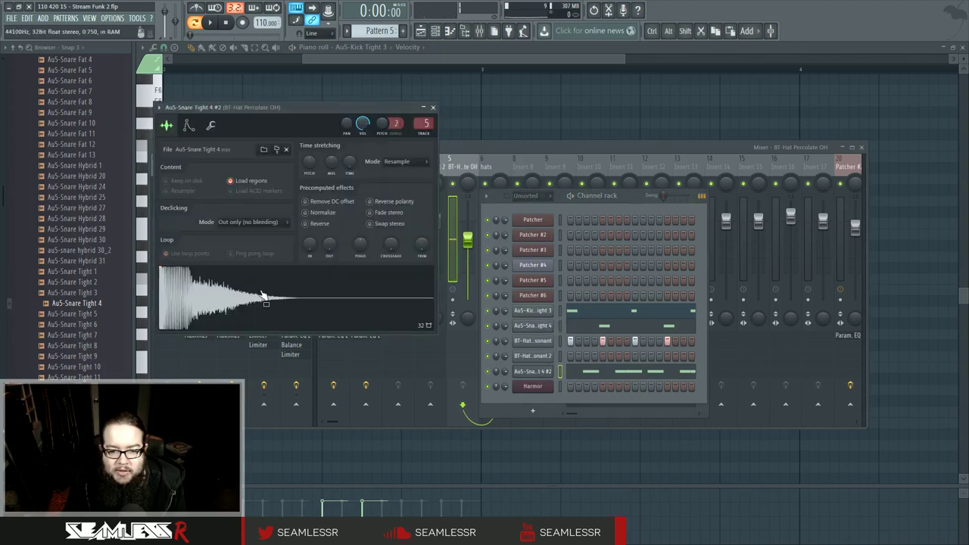
{"action": "left_click", "coordinate": [540, 325]}
{"action": "left_click_drag", "start_coordinate": [562, 196], "coordinate": [741, 200]}
{"action": "left_click", "coordinate": [534, 371]}
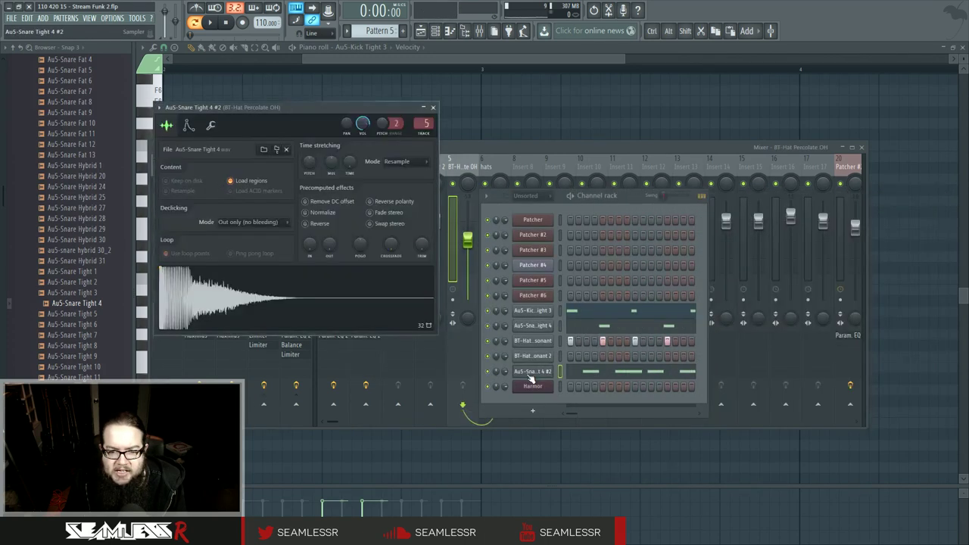
{"action": "left_click", "coordinate": [533, 371]}
{"action": "left_click", "coordinate": [533, 371]}
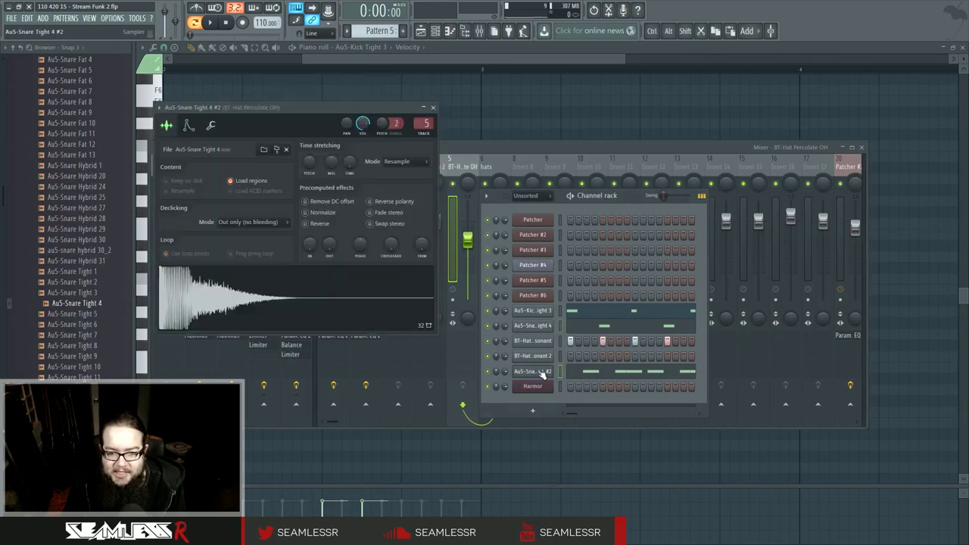
{"action": "left_click", "coordinate": [540, 329]}
{"action": "left_click", "coordinate": [540, 328]}
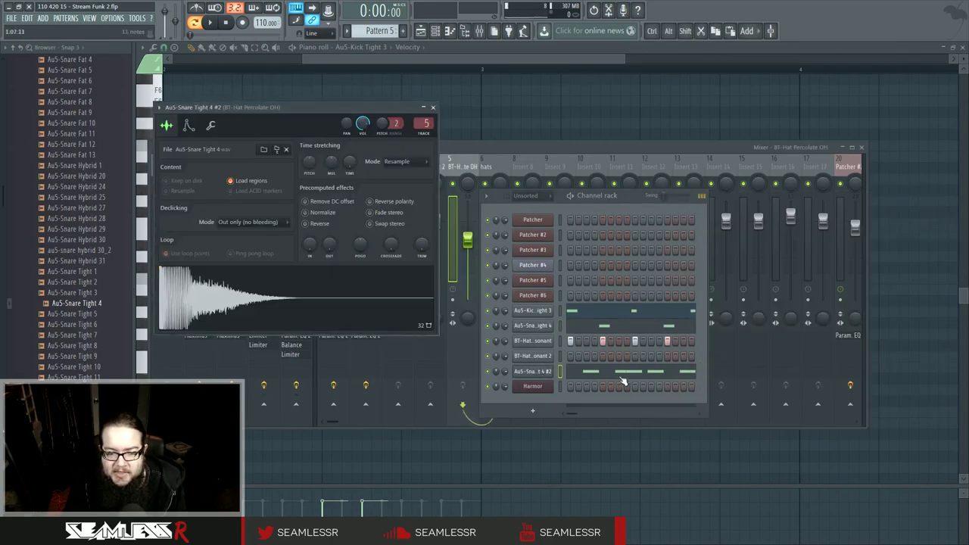
Collapse the snare sample folder in the browser and open the Electro folder under 4-HiHat
{"action": "scroll", "coordinate": [1, 140], "scroll_direction": "up", "scroll_amount": 10}
{"action": "left_click", "coordinate": [100, 168]}
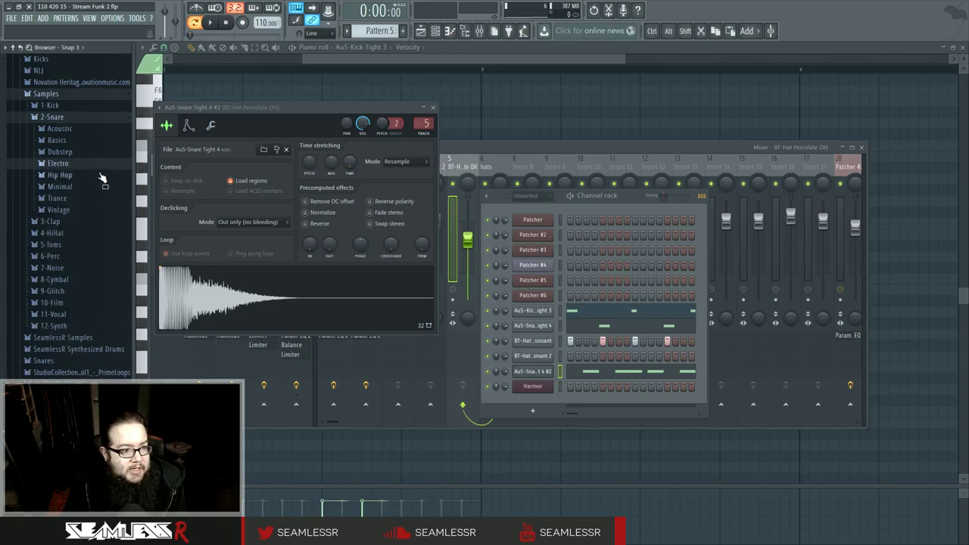
{"action": "left_click", "coordinate": [76, 118]}
{"action": "left_click", "coordinate": [80, 140]}
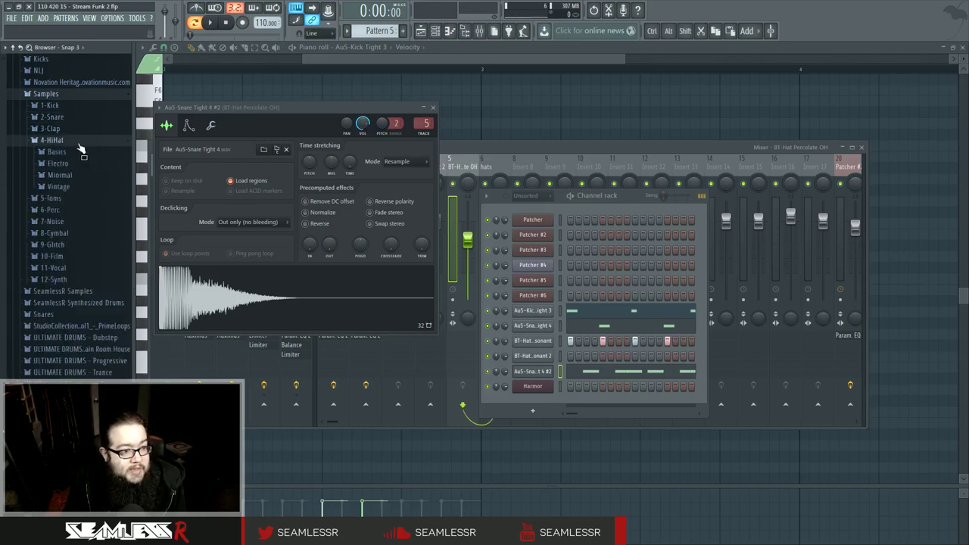
{"action": "left_click", "coordinate": [85, 161]}
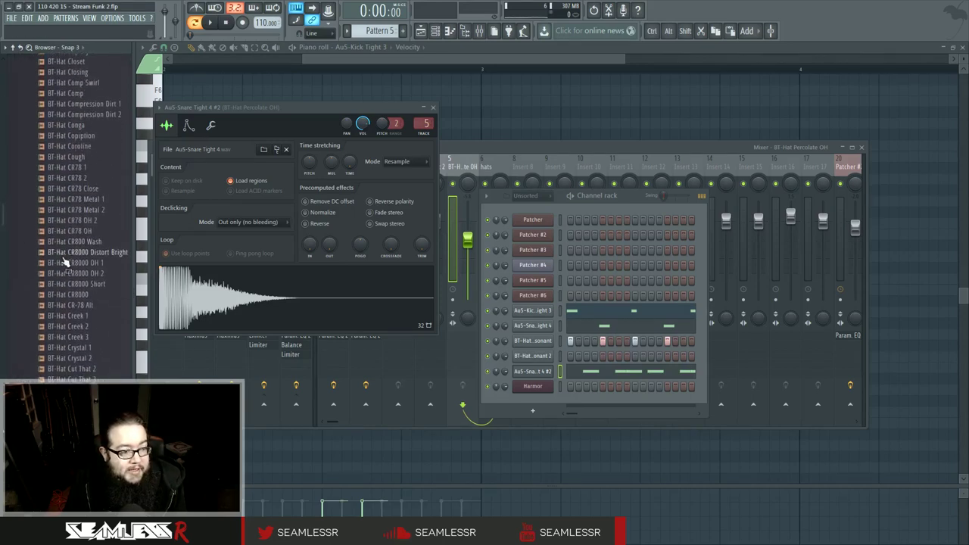
Replace the Au5-Snare Tight 4 #2 channel's sample with BT-Hat Kicker 3, check it in Pattern 5, and close the sampler
{"action": "scroll", "coordinate": [66, 303], "scroll_direction": "down", "scroll_amount": 5}
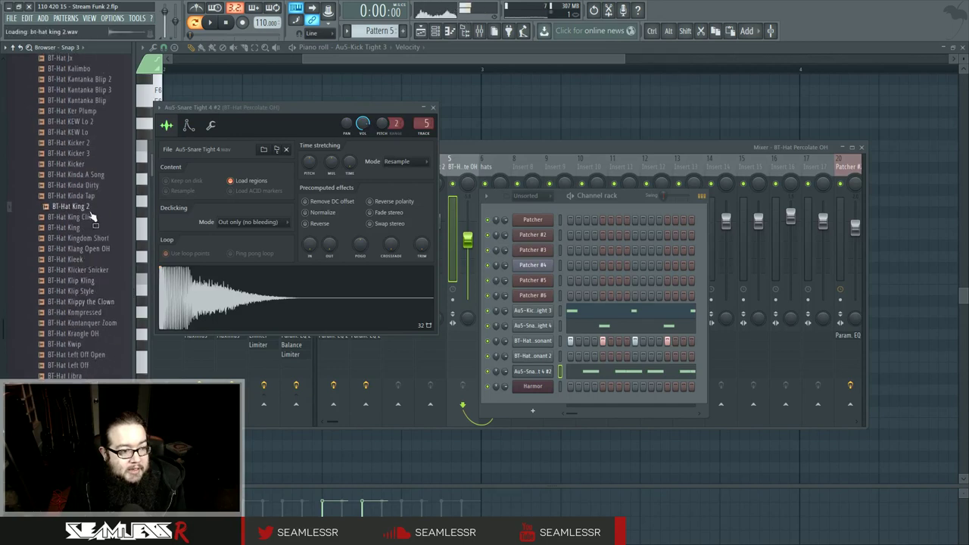
{"action": "left_click", "coordinate": [89, 153]}
{"action": "left_click_drag", "start_coordinate": [91, 155], "coordinate": [250, 315]}
{"action": "key", "text": "space"}
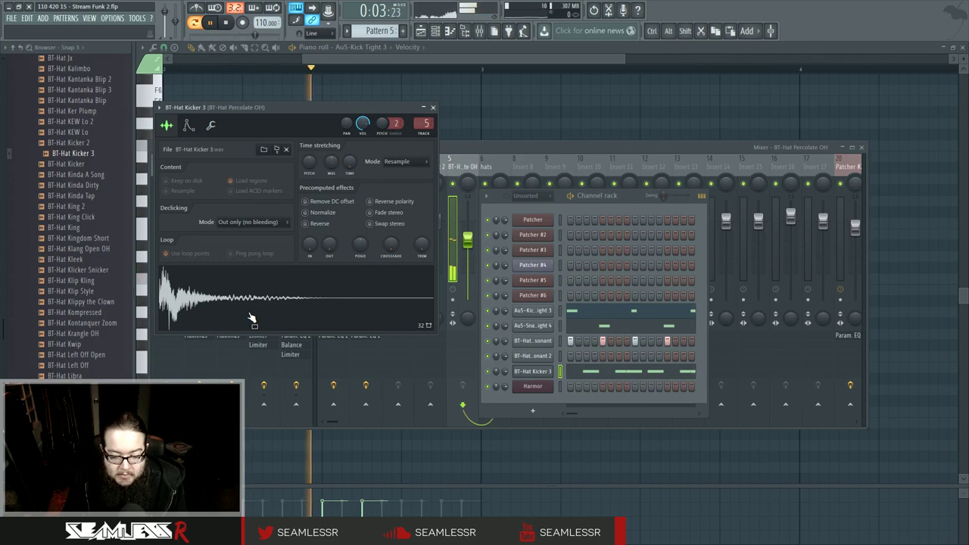
{"action": "key", "text": "space"}
{"action": "left_click", "coordinate": [433, 106]}
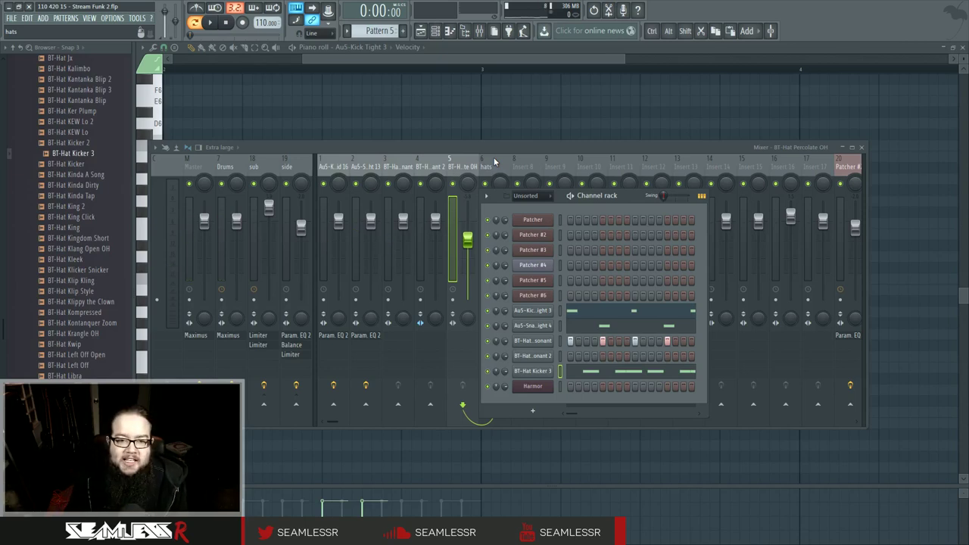
{"action": "left_click_drag", "start_coordinate": [632, 196], "coordinate": [638, 199]}
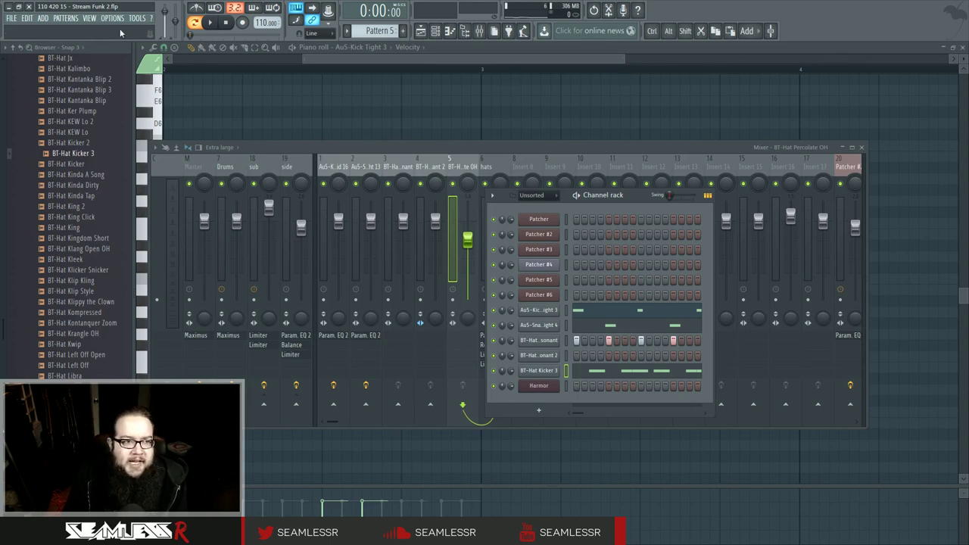
Check the audio and general settings, close them, and bring the mixer to the front
{"action": "key", "text": "F10"}
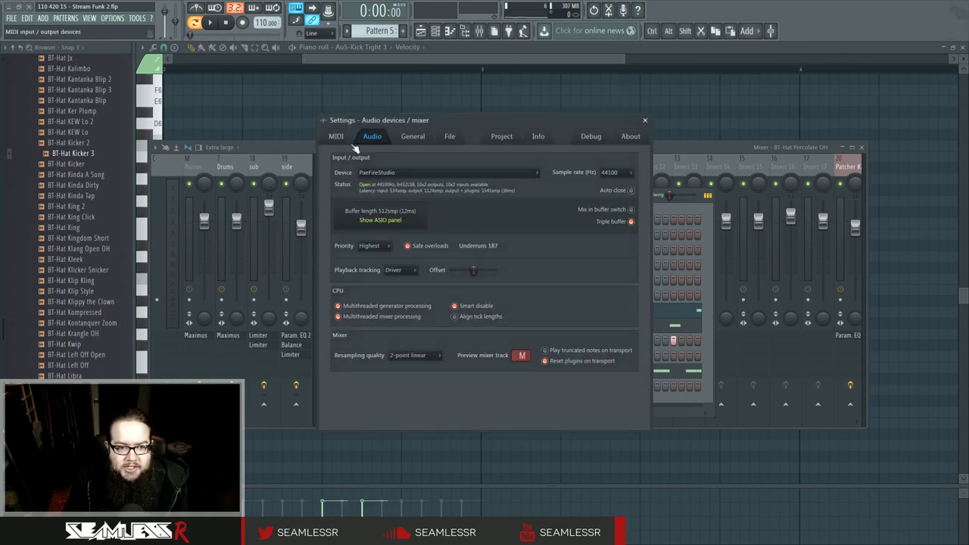
{"action": "left_click", "coordinate": [410, 137]}
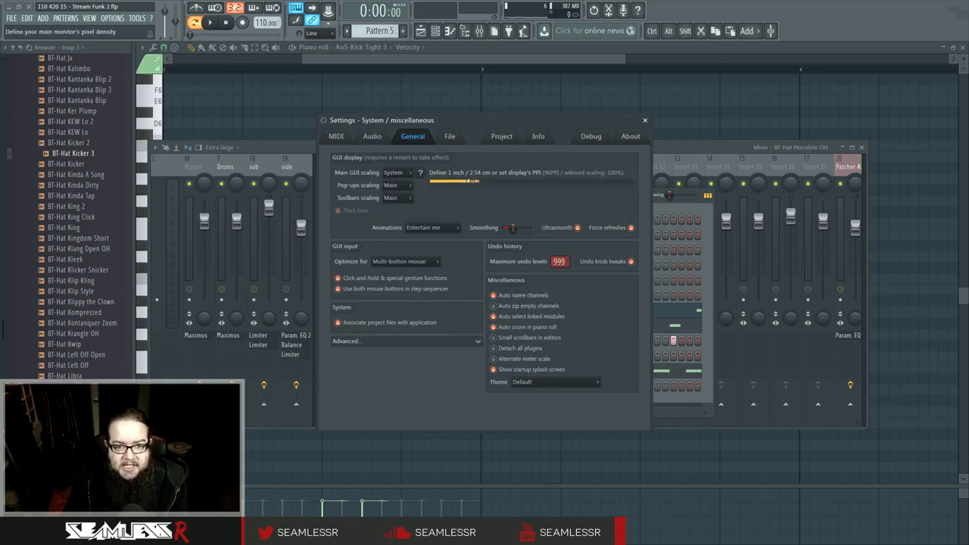
{"action": "left_click", "coordinate": [645, 121]}
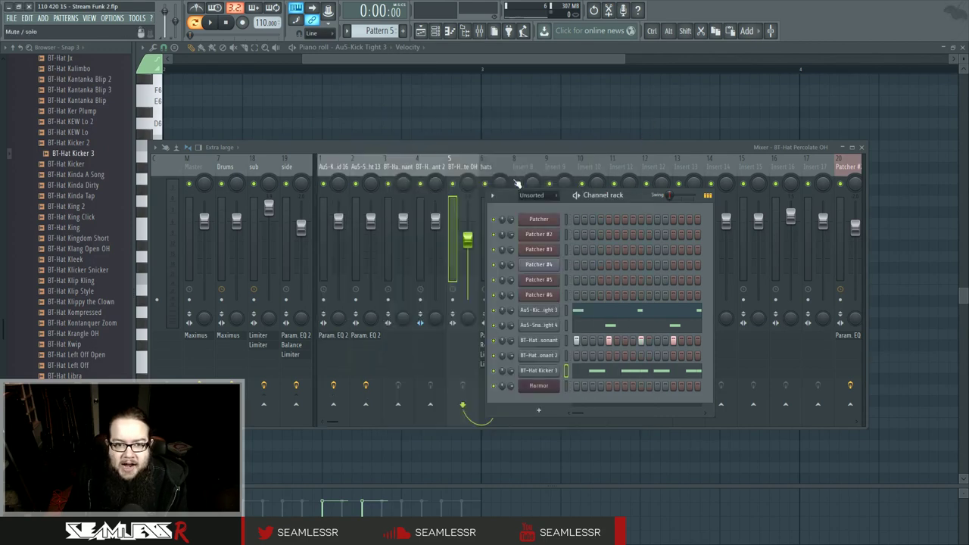
{"action": "left_click", "coordinate": [522, 147]}
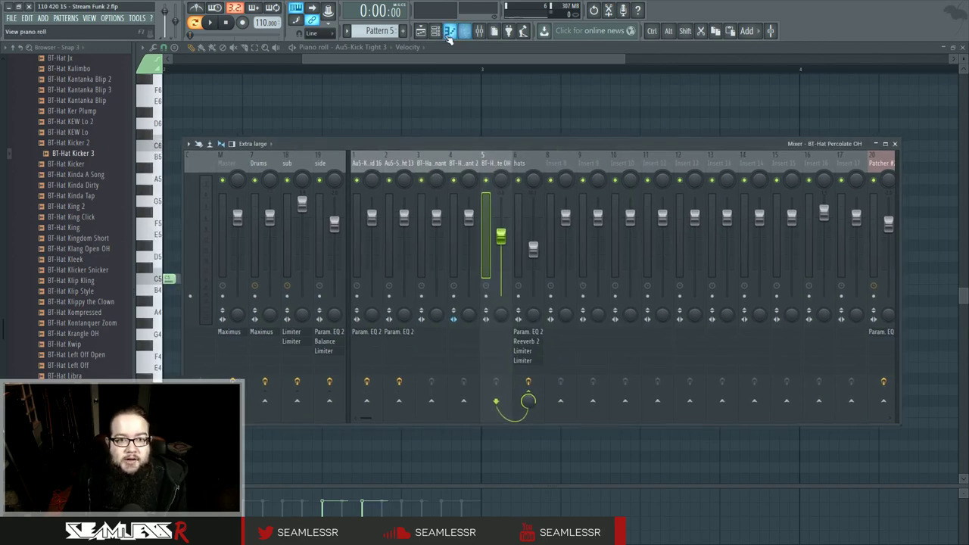
Show the playlist, play Pattern 5 briefly, and bring up the channel rack
{"action": "left_click", "coordinate": [421, 31]}
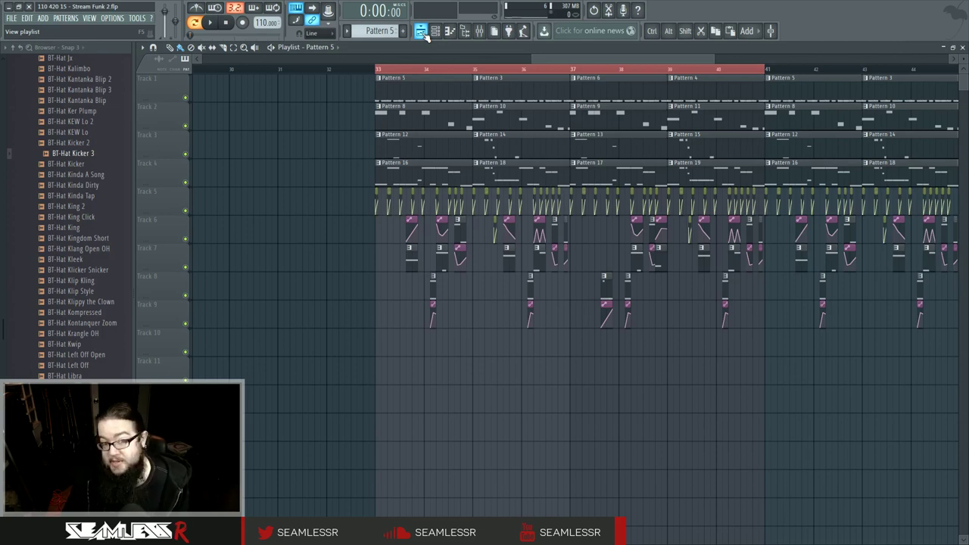
{"action": "left_click_drag", "start_coordinate": [137, 159], "coordinate": [120, 160]}
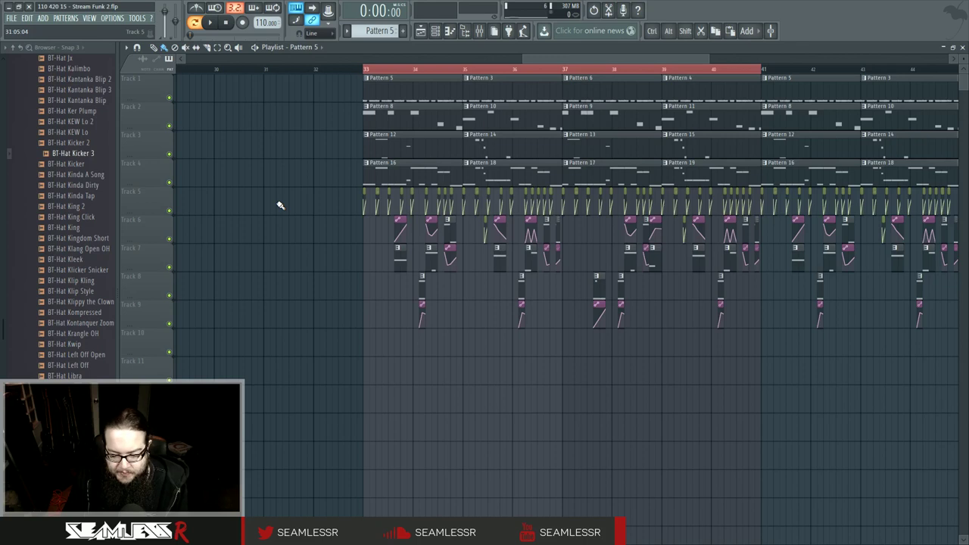
{"action": "left_click_drag", "start_coordinate": [306, 257], "coordinate": [284, 347]}
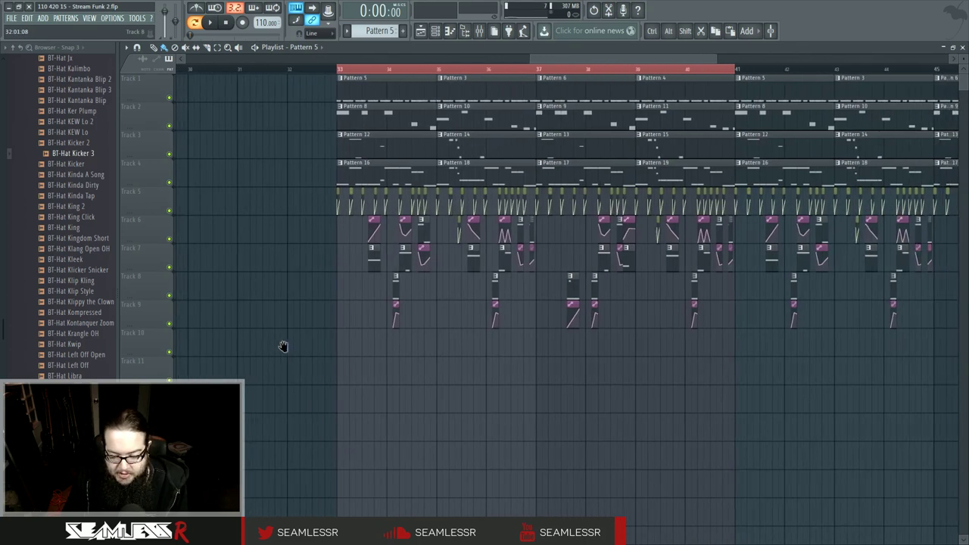
{"action": "scroll", "coordinate": [284, 347], "scroll_direction": "down", "scroll_amount": 5}
{"action": "key", "text": "space"}
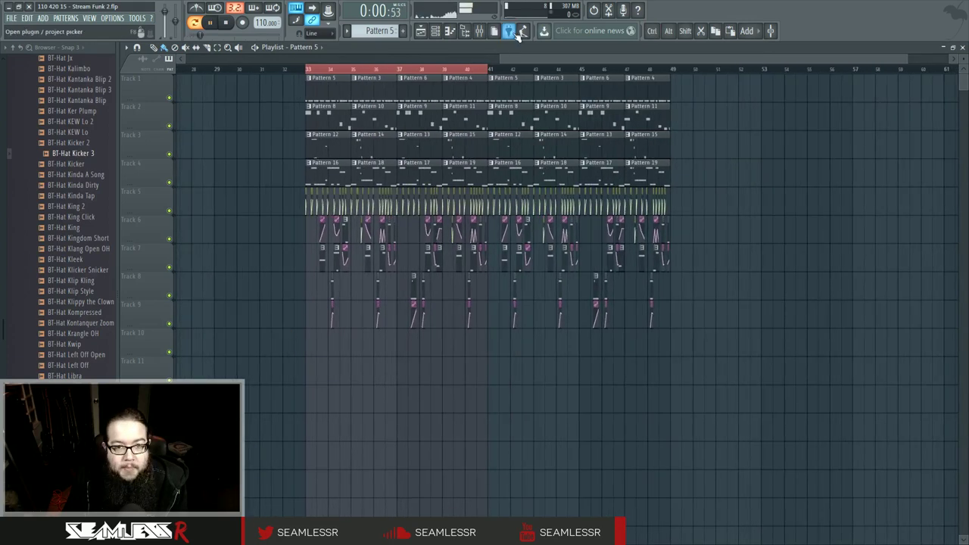
{"action": "left_click", "coordinate": [436, 31]}
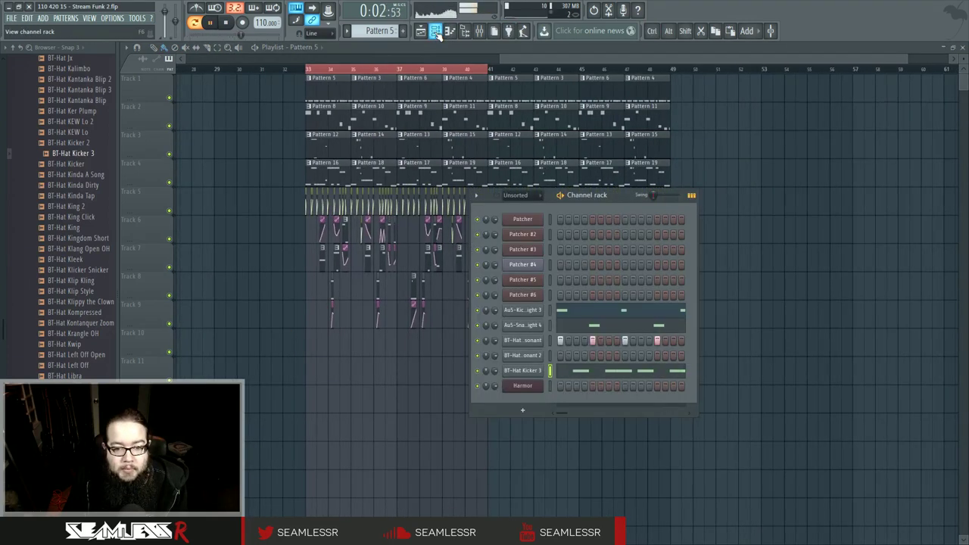
{"action": "key", "text": "space"}
Play the song arrangement from bar 33 to hear the drums in context, and stop playback
{"action": "left_click", "coordinate": [307, 70]}
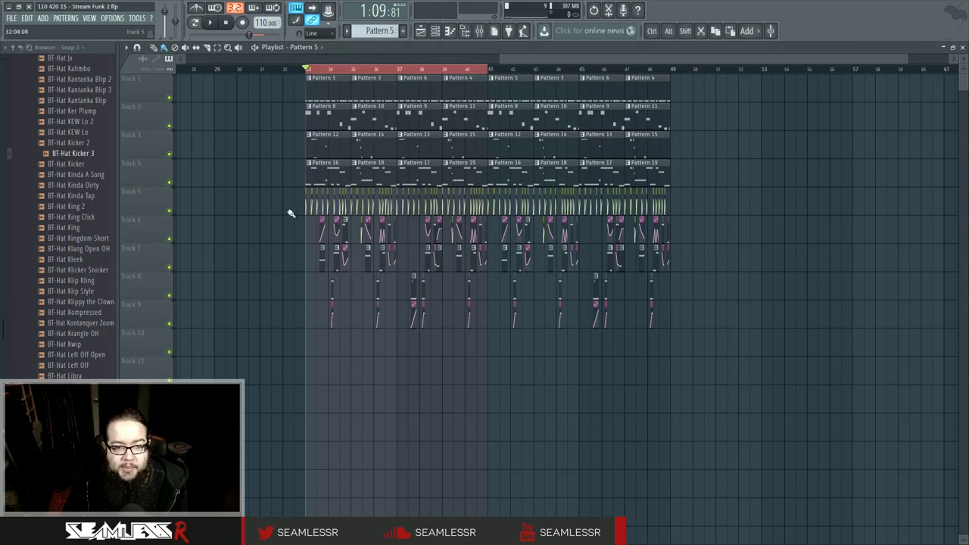
{"action": "key", "text": "space"}
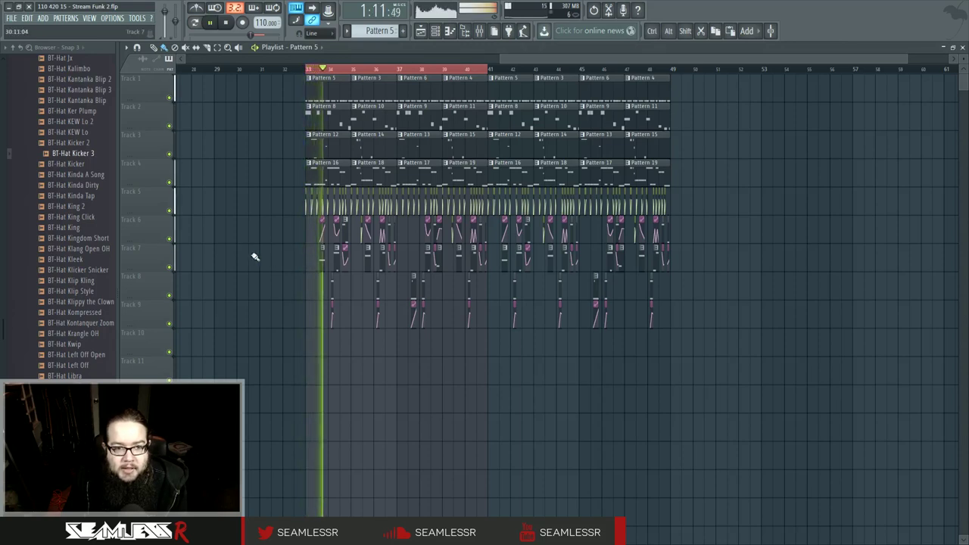
{"action": "scroll", "coordinate": [255, 258], "scroll_direction": "up", "scroll_amount": 3}
{"action": "left_click", "coordinate": [436, 31]}
{"action": "key", "text": "space"}
Play Pattern 5 and open both Fruity Limiters on the hats mixer track side by side
{"action": "left_click", "coordinate": [481, 34]}
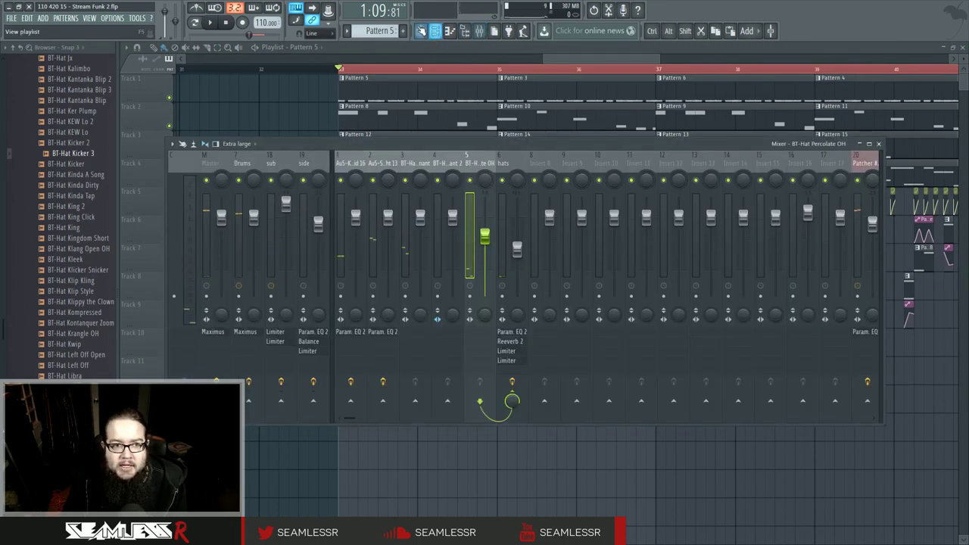
{"action": "key", "text": "space"}
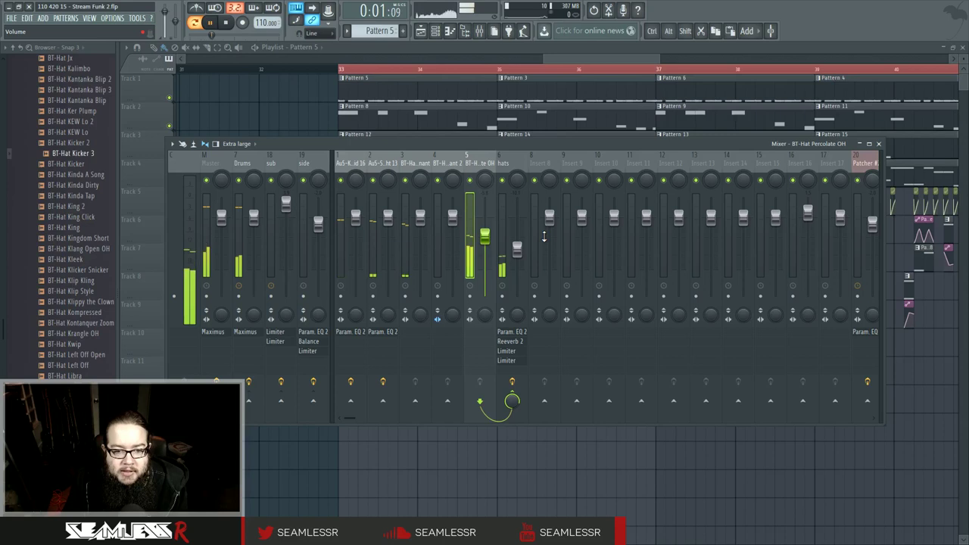
{"action": "left_click", "coordinate": [383, 164]}
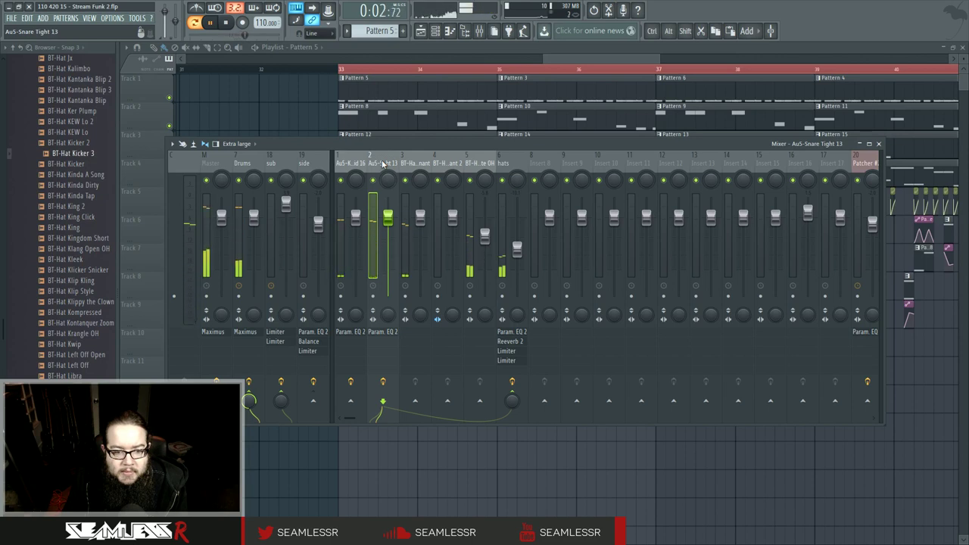
{"action": "left_click", "coordinate": [508, 361]}
{"action": "left_click", "coordinate": [507, 350]}
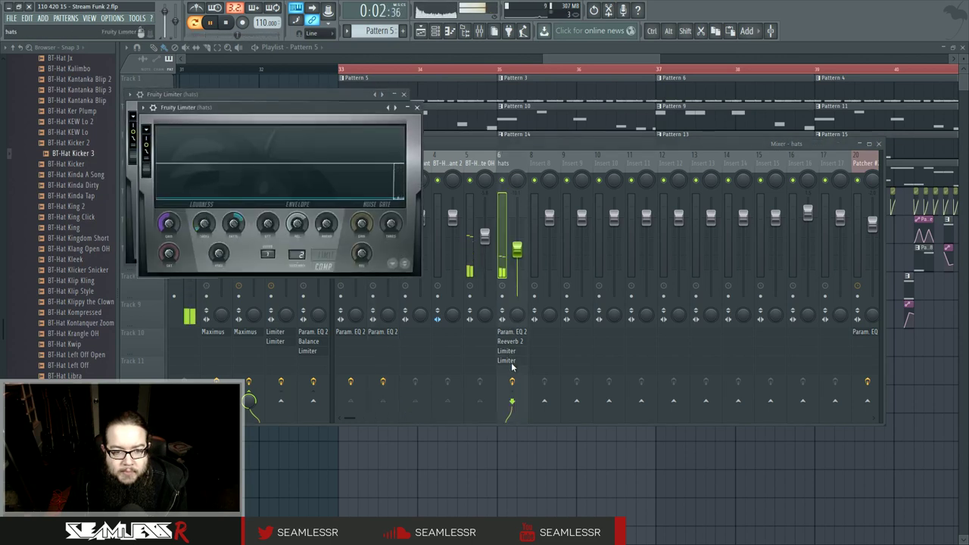
{"action": "left_click_drag", "start_coordinate": [356, 112], "coordinate": [801, 119]}
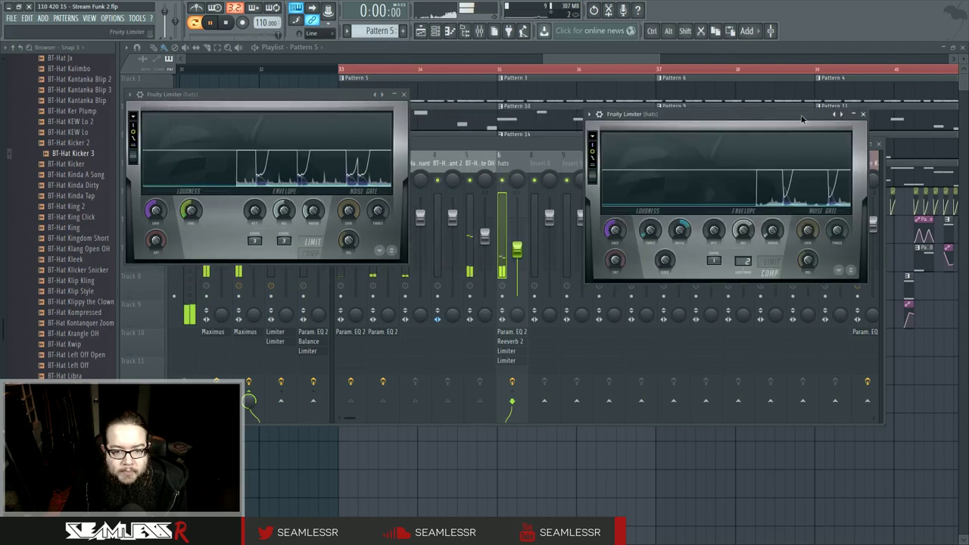
Compare the BT-Hat Percolate OH and hats mixer tracks during playback, and inspect the hats track's limiter and Fruity Reeverb 2
{"action": "left_click", "coordinate": [479, 163]}
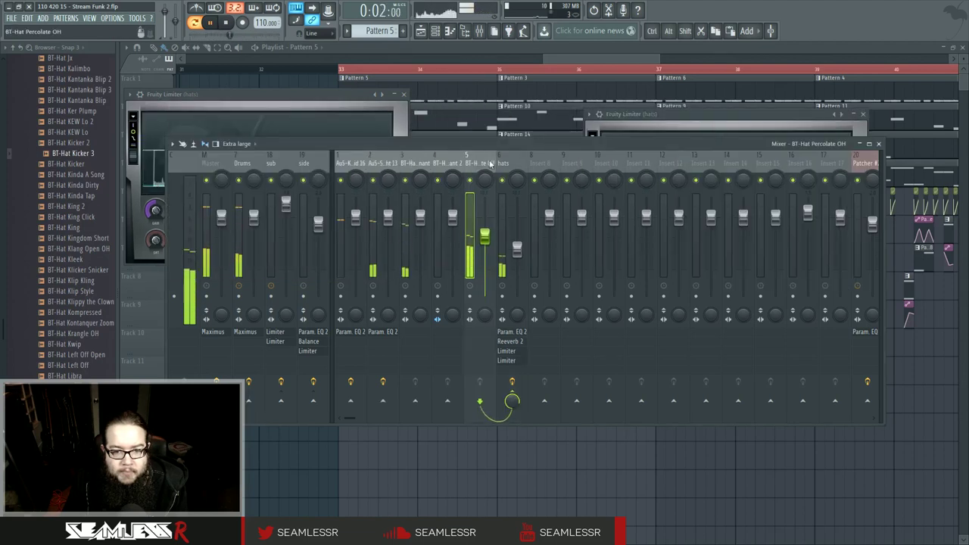
{"action": "left_click", "coordinate": [506, 163]}
{"action": "left_click", "coordinate": [678, 115]}
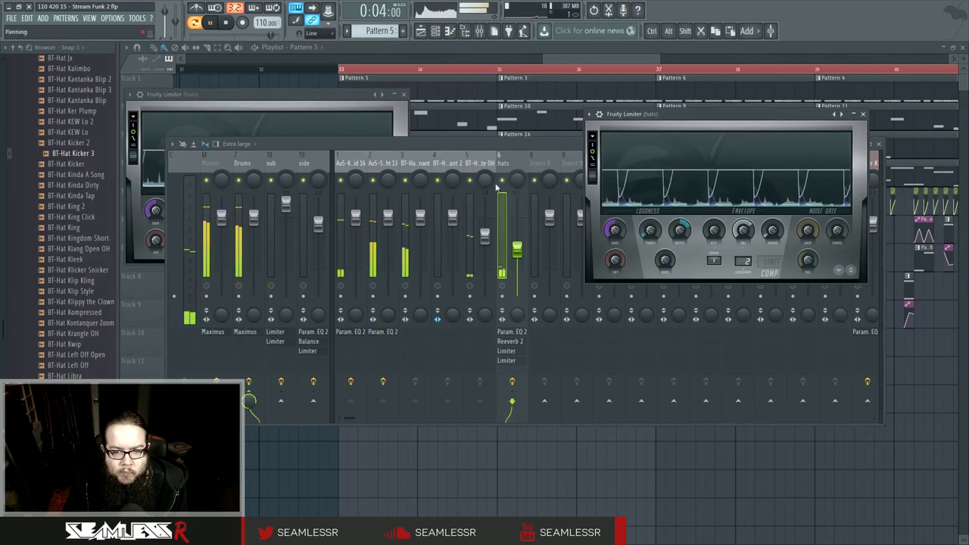
{"action": "left_click", "coordinate": [516, 344]}
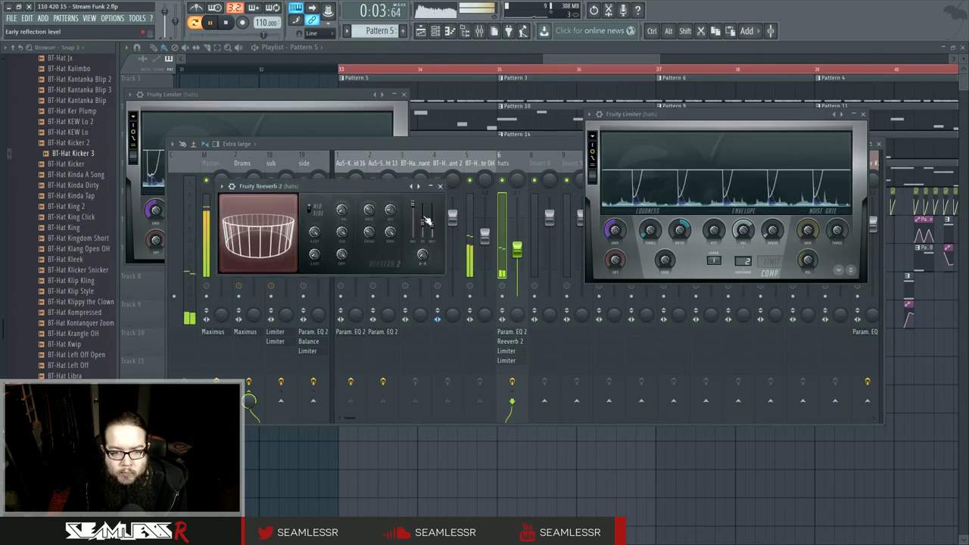
{"action": "left_click", "coordinate": [480, 144]}
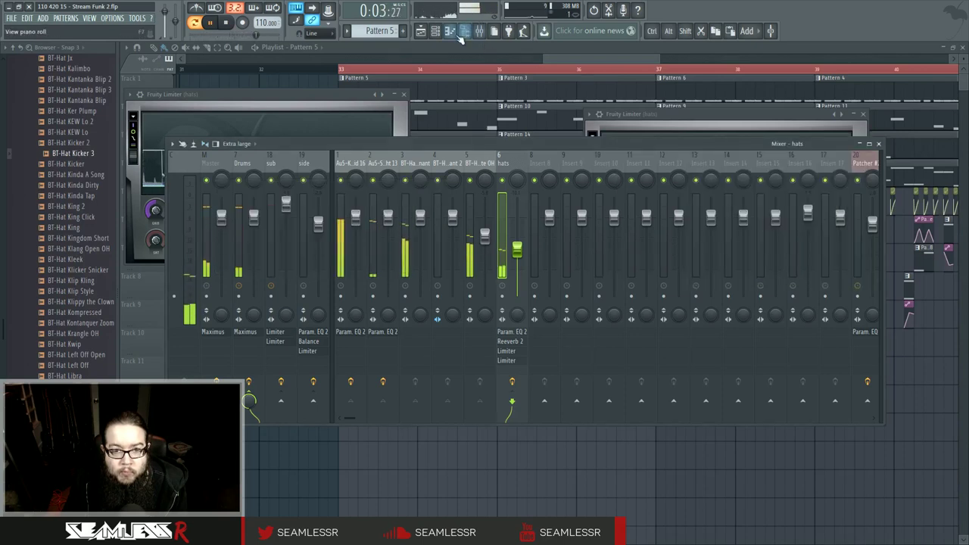
Open the BT-Hat Ouch Resonant channel's sampler and audition its sample with the pattern stopped
{"action": "left_click", "coordinate": [440, 32]}
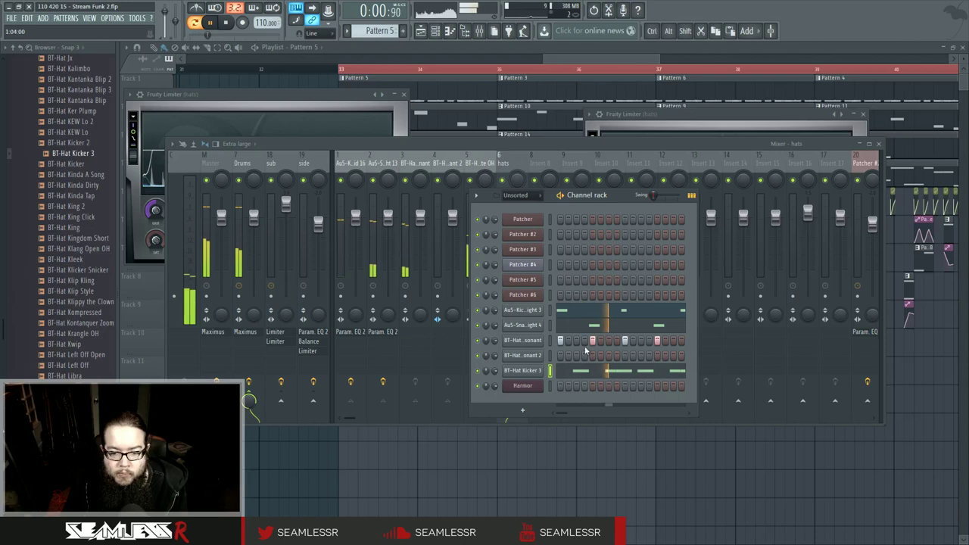
{"action": "left_click", "coordinate": [524, 343]}
{"action": "key", "text": "space"}
{"action": "left_click", "coordinate": [411, 378]}
Add BT-Hat Ouch Resonant hits on steps 3, 7, 11 and 15, and extend a busier rhythm across 32 steps during playback
{"action": "left_click", "coordinate": [577, 341]}
{"action": "key", "text": "space"}
{"action": "left_click", "coordinate": [610, 343]}
{"action": "left_click", "coordinate": [642, 342]}
{"action": "left_click", "coordinate": [674, 343]}
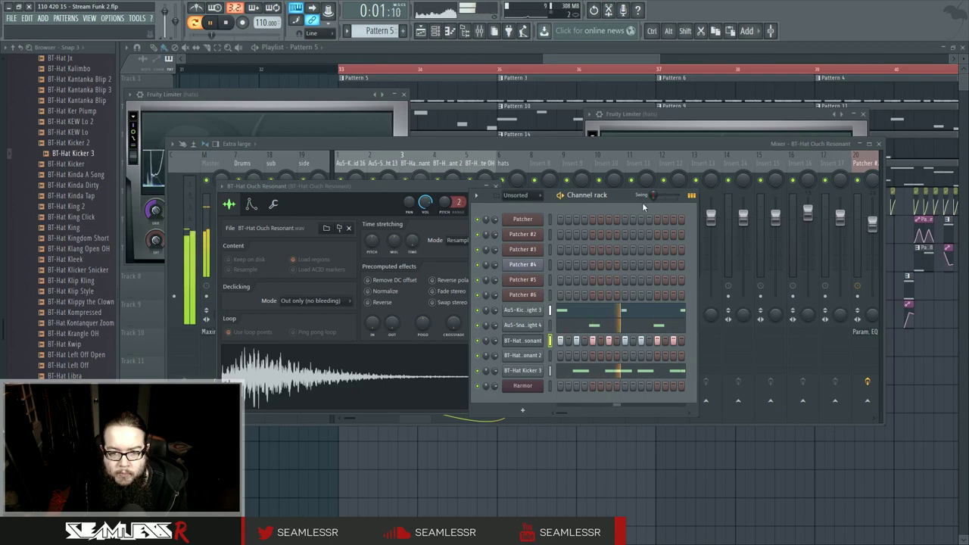
{"action": "left_click_drag", "start_coordinate": [697, 226], "coordinate": [827, 227]}
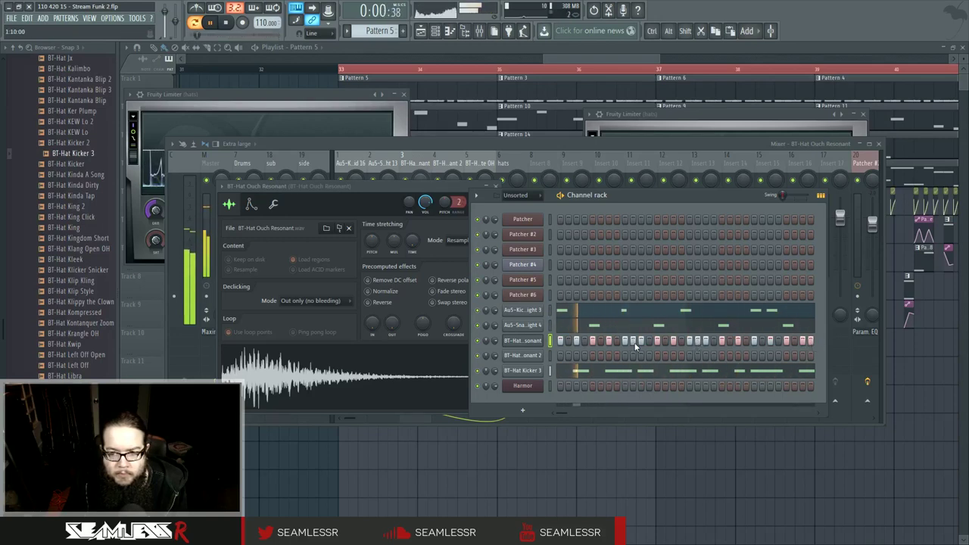
{"action": "key", "text": "space"}
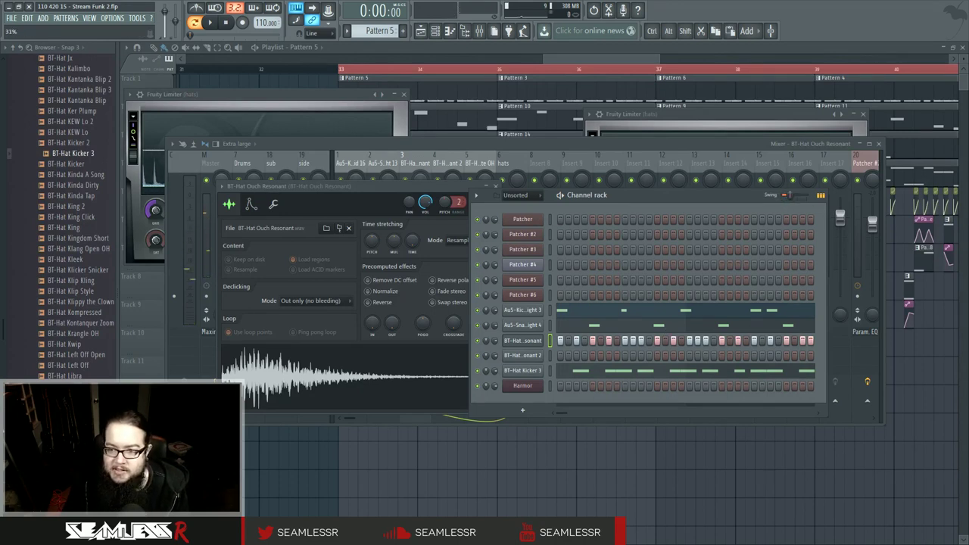
Open the BT-Hat Ouch Resonant notes in the piano roll and play Pattern 5 to check their timing
{"action": "scroll", "coordinate": [394, 30], "scroll_direction": "down", "scroll_amount": 1}
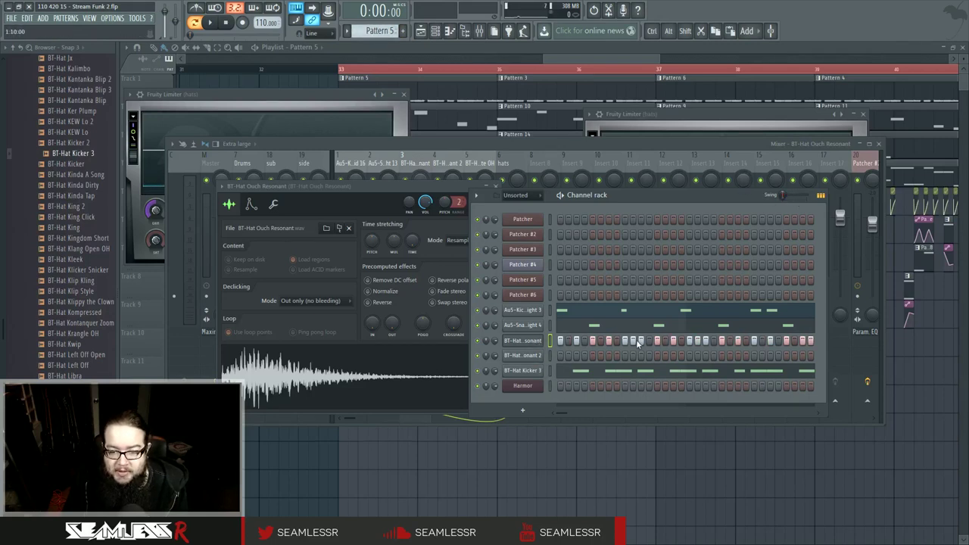
{"action": "key", "text": "F7"}
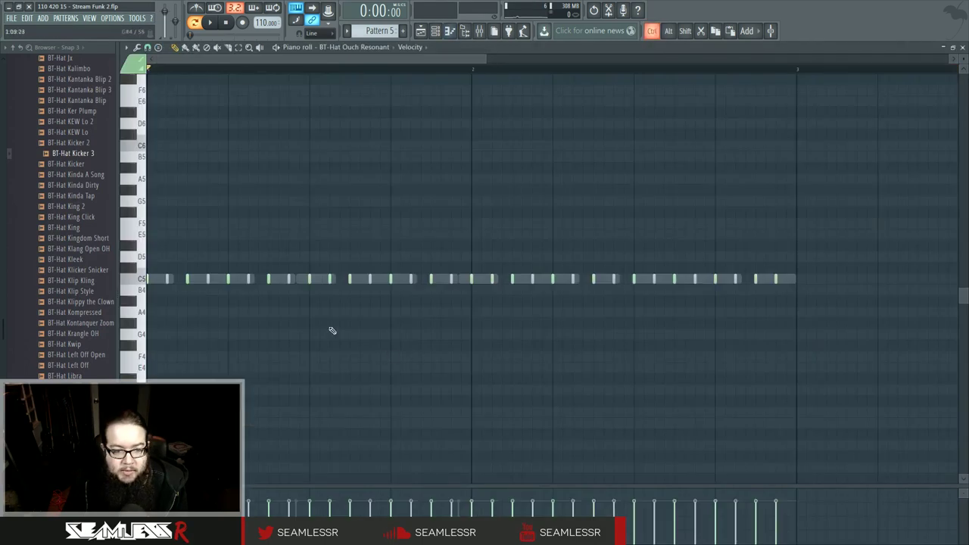
{"action": "scroll", "coordinate": [571, 338], "scroll_direction": "up", "scroll_amount": 1}
{"action": "key", "text": "space"}
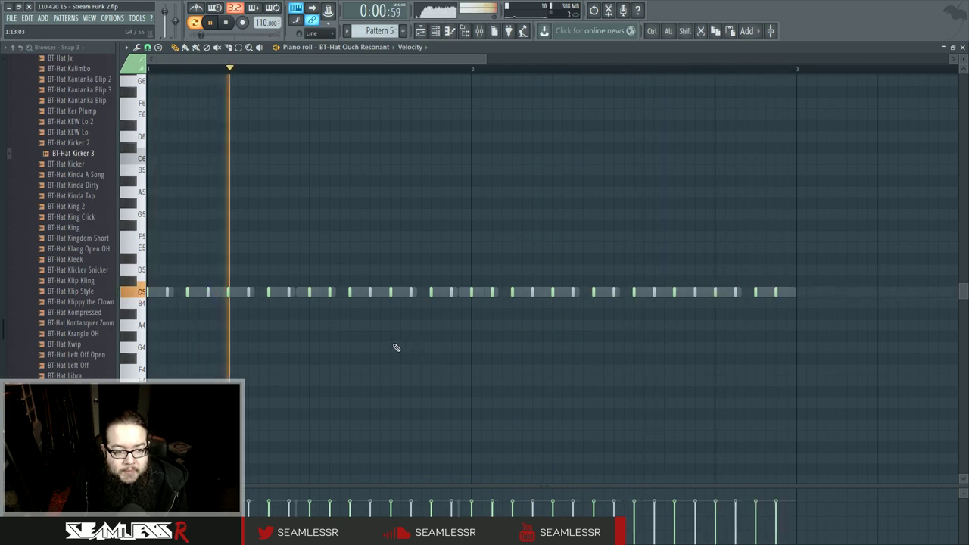
{"action": "key", "text": "space"}
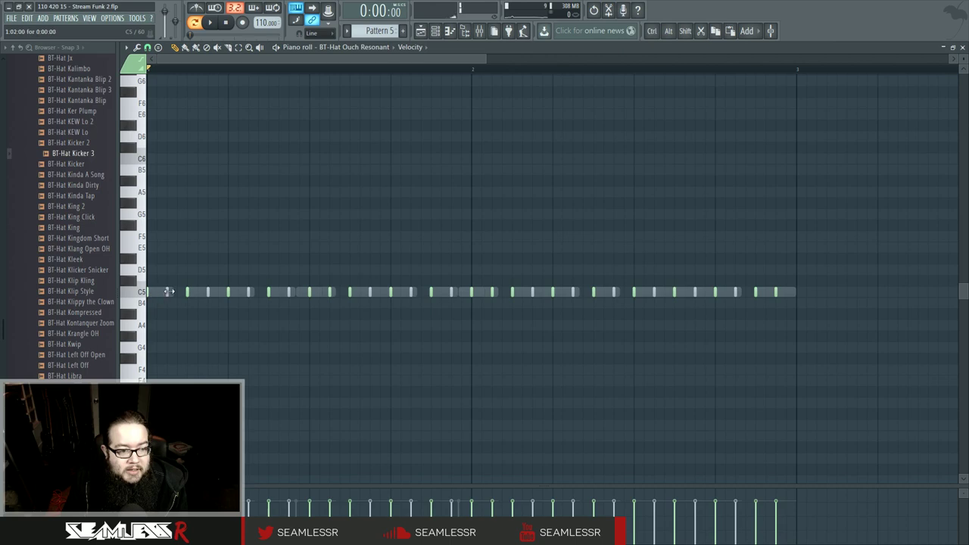
Try adjusting the second hat note in bar 1 and play the pattern to check the timing
{"action": "left_click_drag", "start_coordinate": [176, 294], "coordinate": [168, 294]}
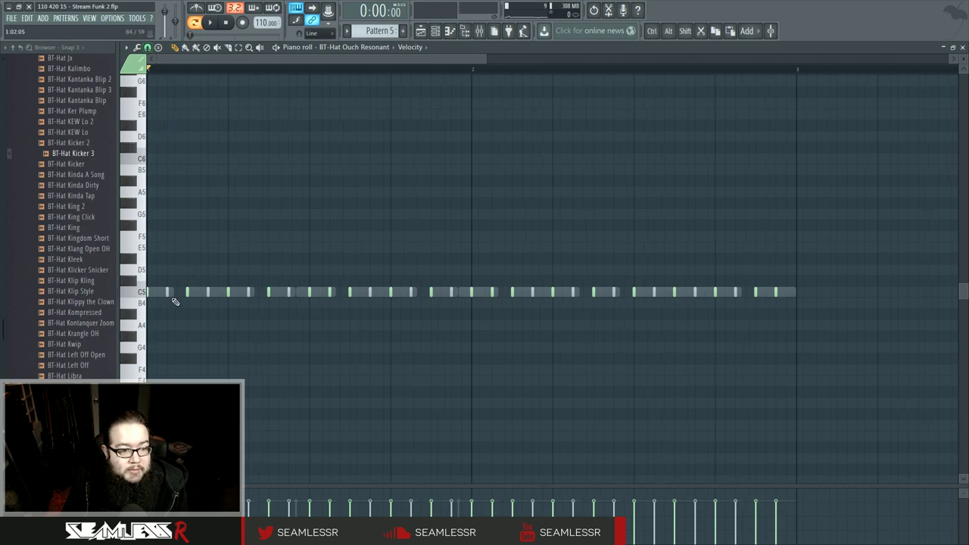
{"action": "key", "text": "space"}
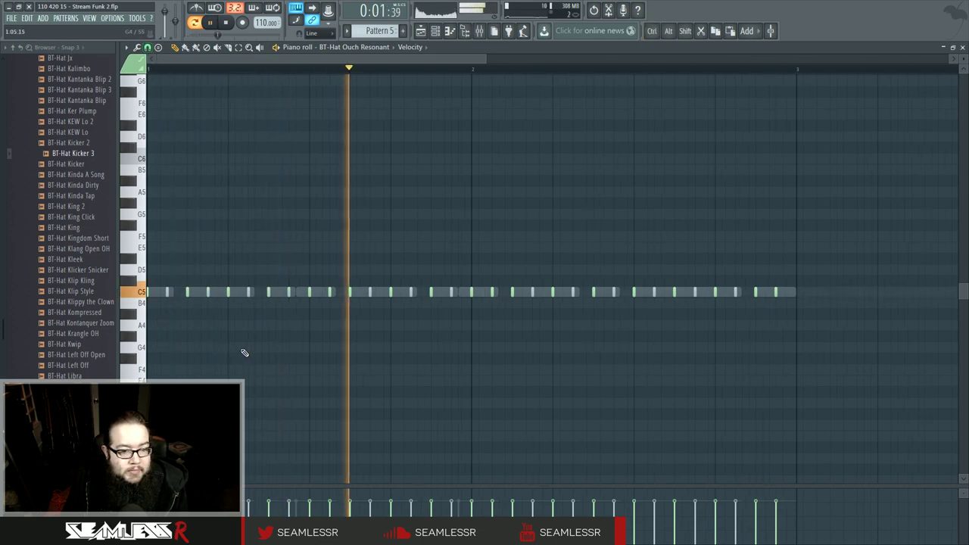
{"action": "key", "text": "space"}
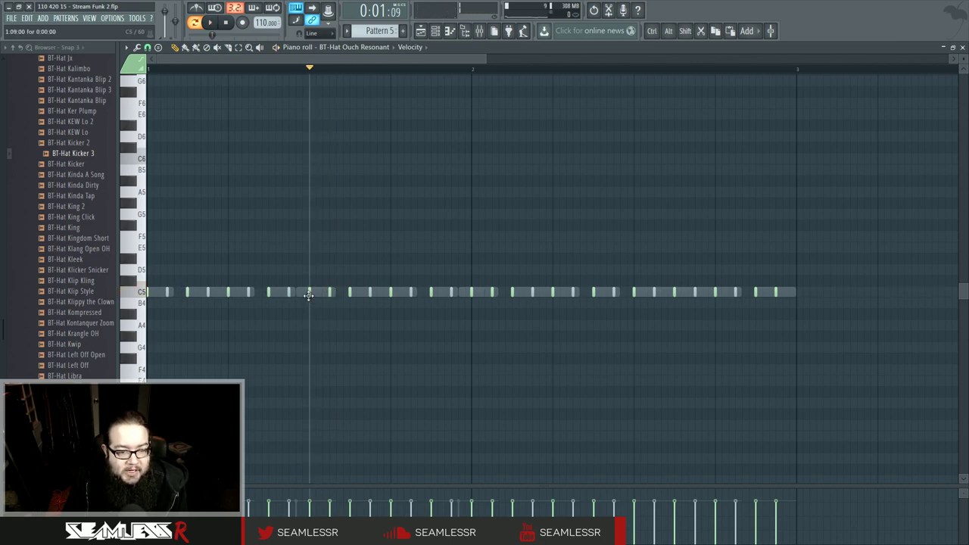
Nudge the hat notes on step 10 of bar 1 and steps 2 and 16 of bar 2 slightly later, and show the mixer
{"action": "key", "text": "space"}
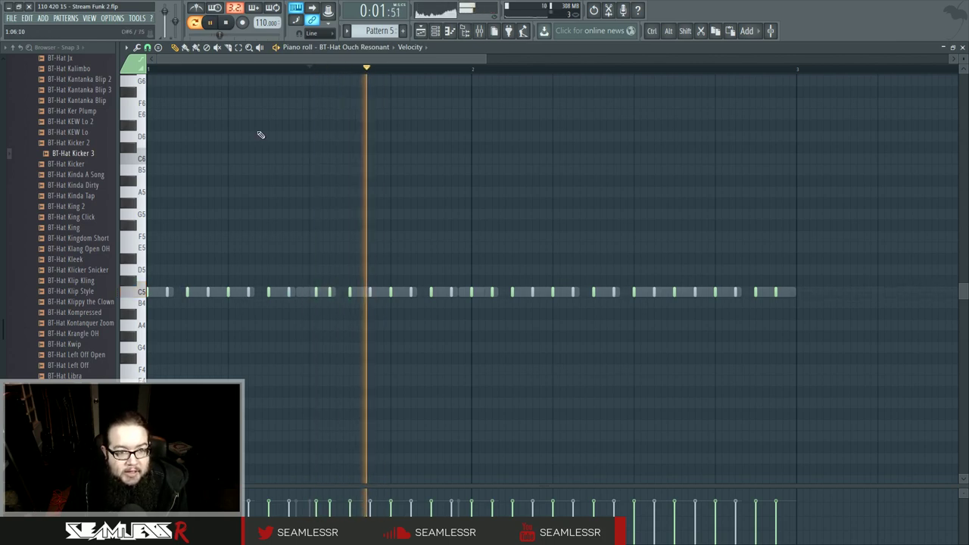
{"action": "key", "text": "space"}
{"action": "key", "text": "space"}
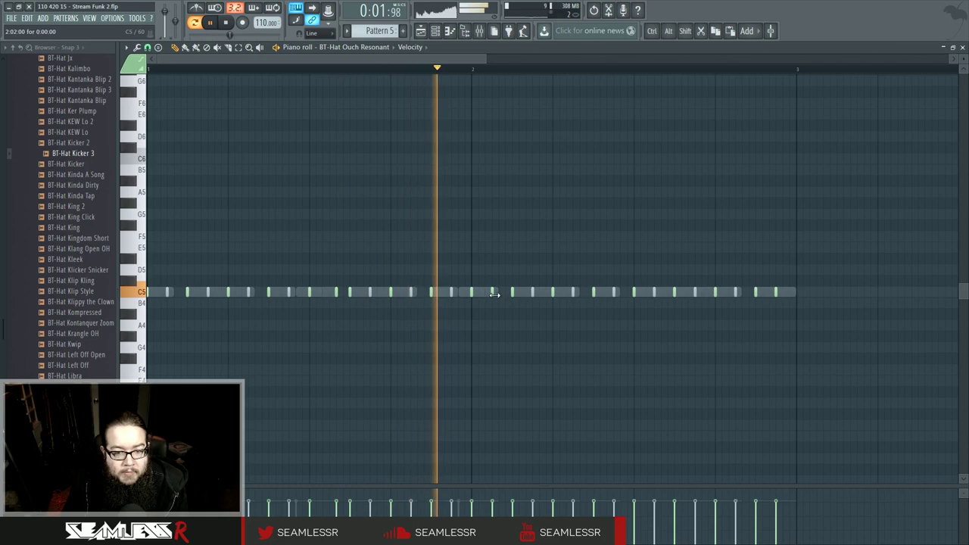
{"action": "left_click_drag", "start_coordinate": [778, 293], "coordinate": [784, 293]}
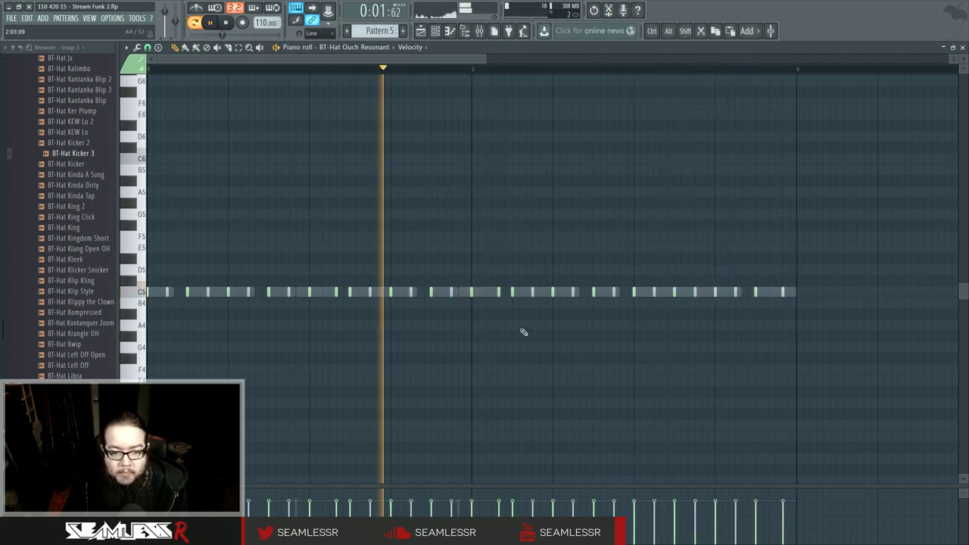
{"action": "left_click", "coordinate": [479, 30]}
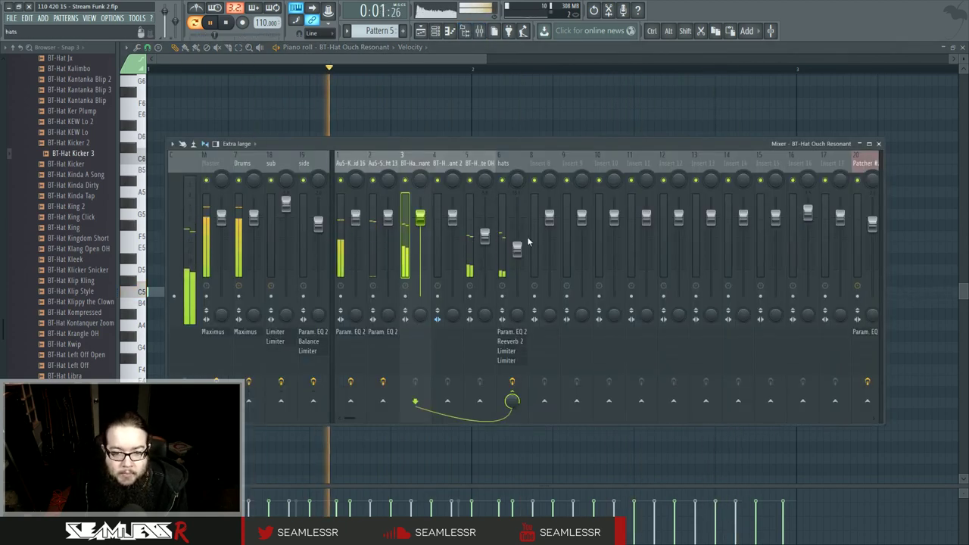
Raise the faders of the hats bus and the BT-Hat Percolate OH track slightly, and open Fruity Reeverb 2 on hats
{"action": "left_click_drag", "start_coordinate": [518, 249], "coordinate": [518, 240]}
{"action": "left_click", "coordinate": [484, 237]}
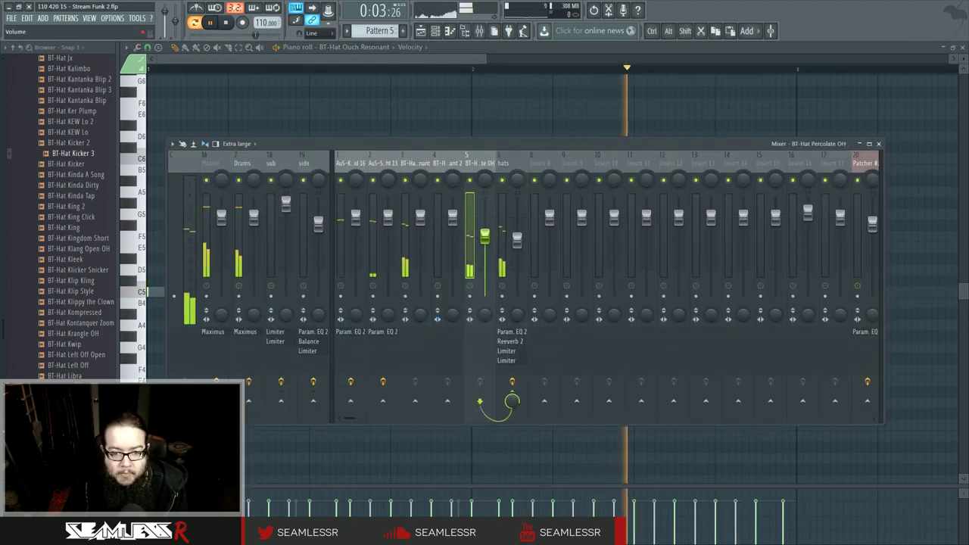
{"action": "left_click", "coordinate": [518, 247]}
{"action": "left_click", "coordinate": [510, 341]}
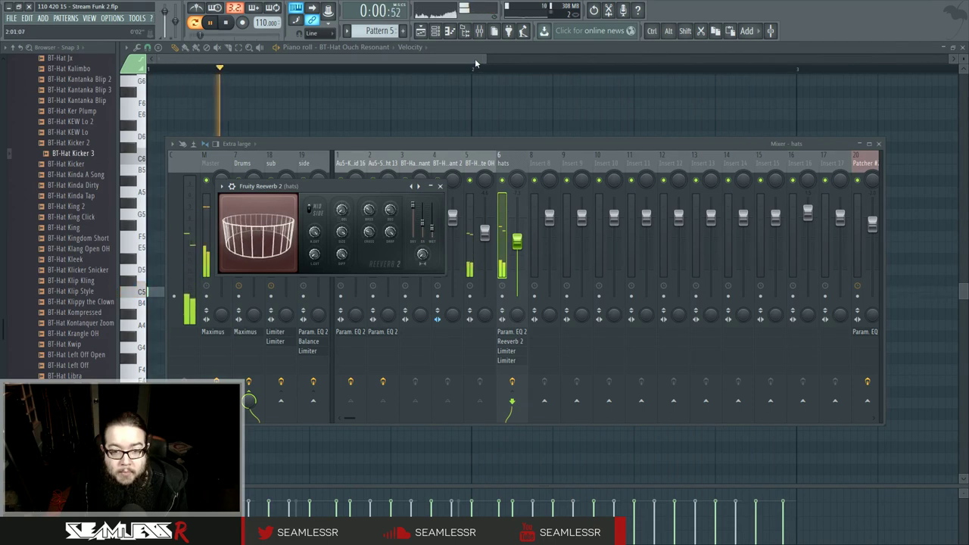
Stop playback, inspect the routing of the kick and snare mixer tracks, and reposition the mixer for a clearer view
{"action": "left_click", "coordinate": [513, 144]}
{"action": "left_click", "coordinate": [353, 162]}
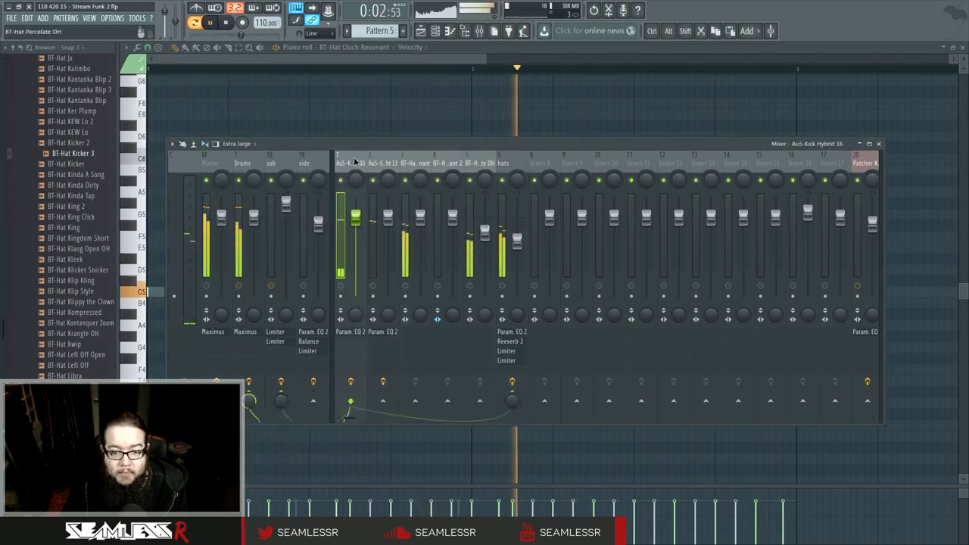
{"action": "left_click", "coordinate": [381, 164]}
{"action": "key", "text": "space"}
{"action": "left_click_drag", "start_coordinate": [381, 164], "coordinate": [361, 165]}
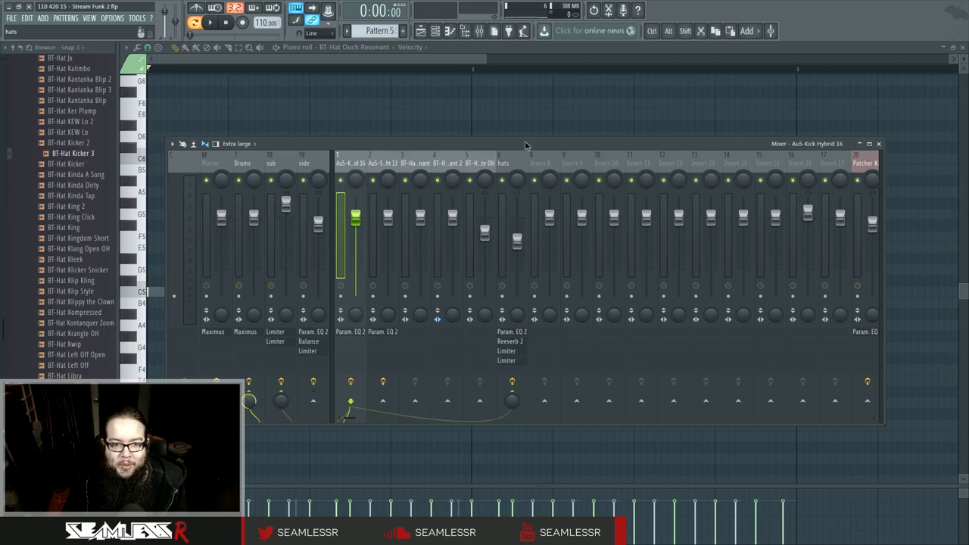
{"action": "left_click_drag", "start_coordinate": [526, 146], "coordinate": [524, 127]}
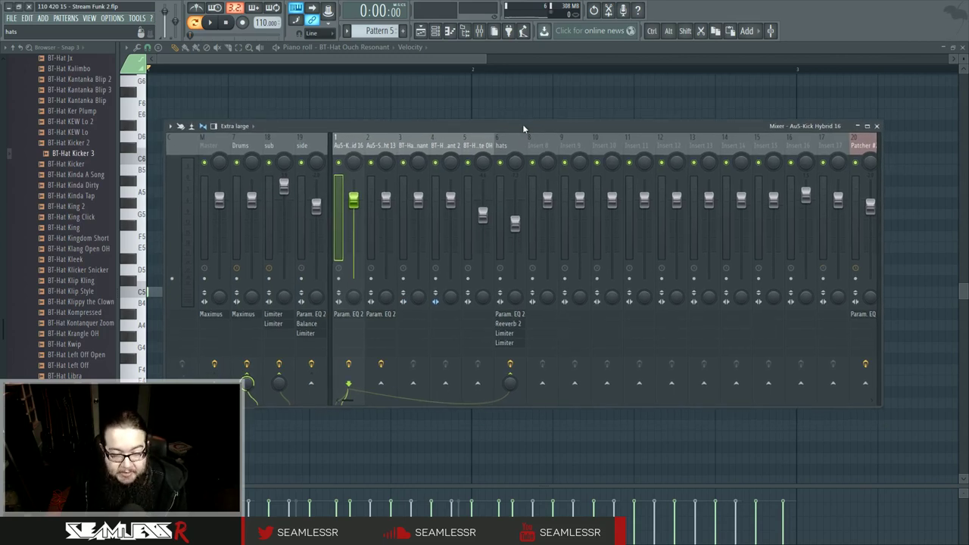
Start playback and route the hats mixer track only to Insert 8
{"action": "key", "text": "space"}
{"action": "left_click", "coordinate": [510, 146]}
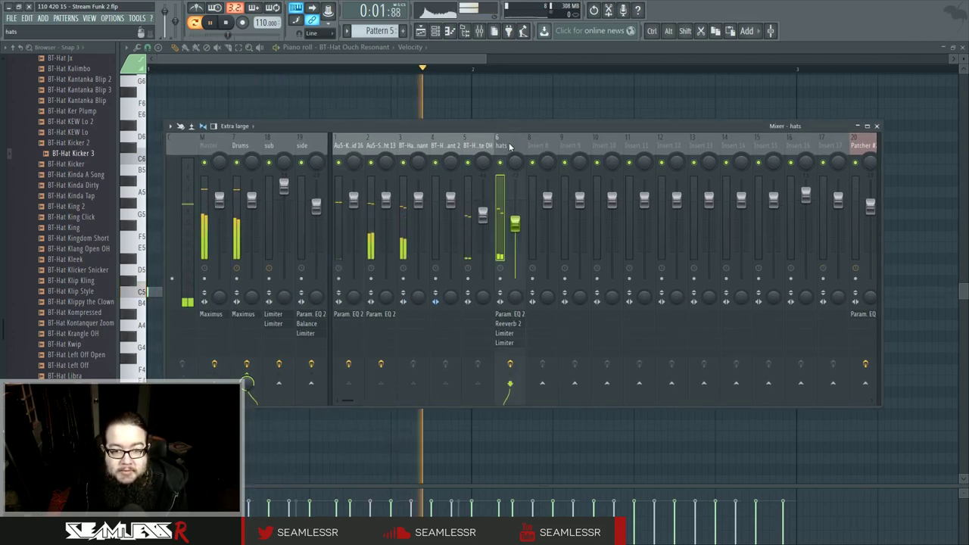
{"action": "right_click", "coordinate": [543, 383]}
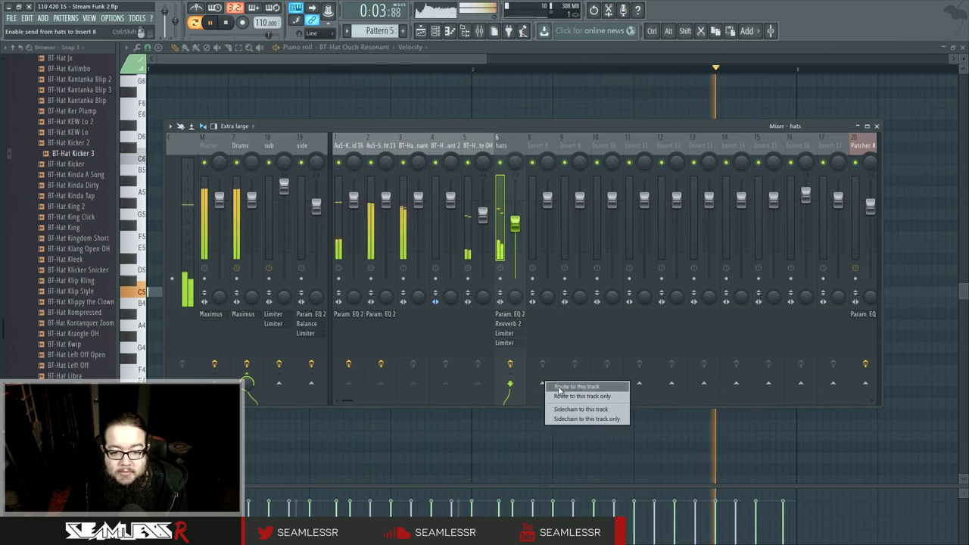
{"action": "left_click", "coordinate": [556, 397]}
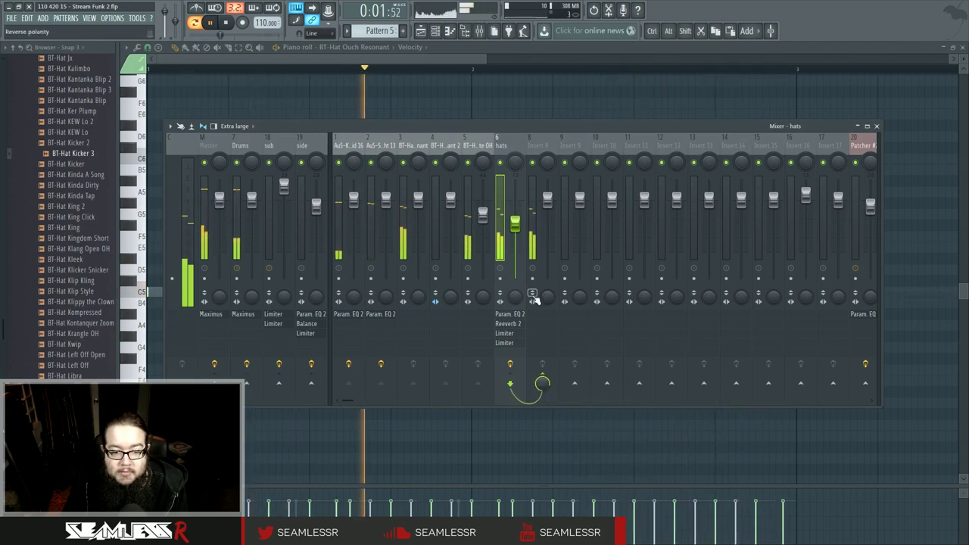
Stop playback, route the hats track only to Drums again, and play the pattern to check the signal flow
{"action": "key", "text": "space"}
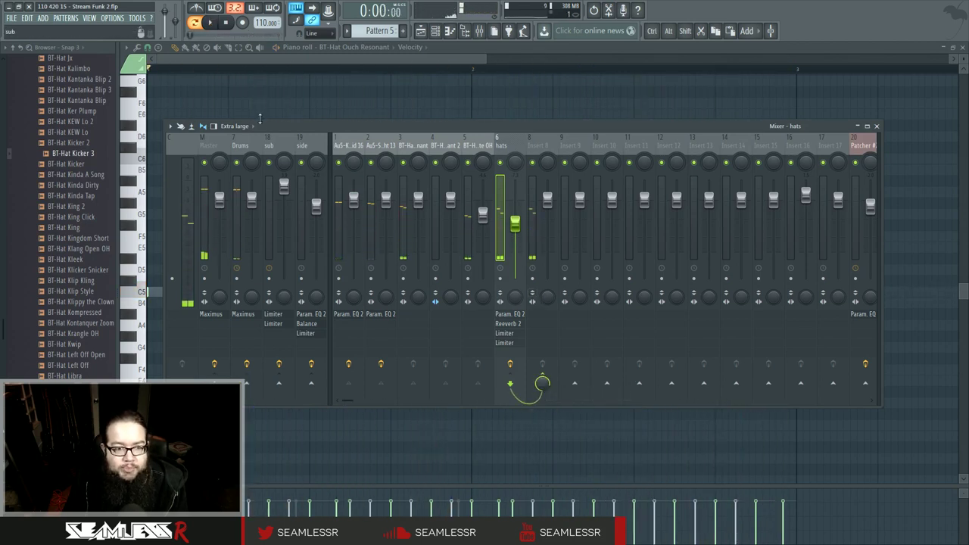
{"action": "right_click", "coordinate": [254, 386]}
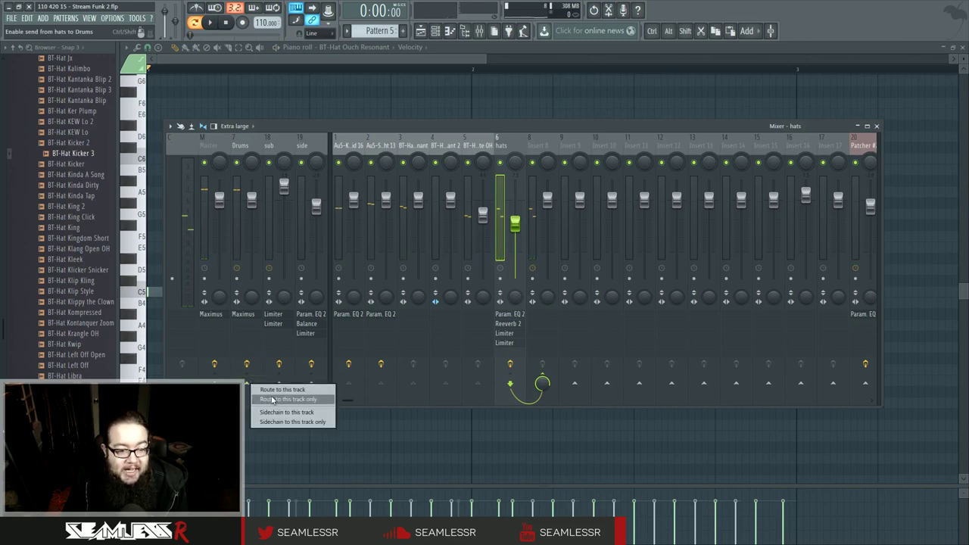
{"action": "left_click", "coordinate": [273, 402]}
{"action": "left_click", "coordinate": [237, 145]}
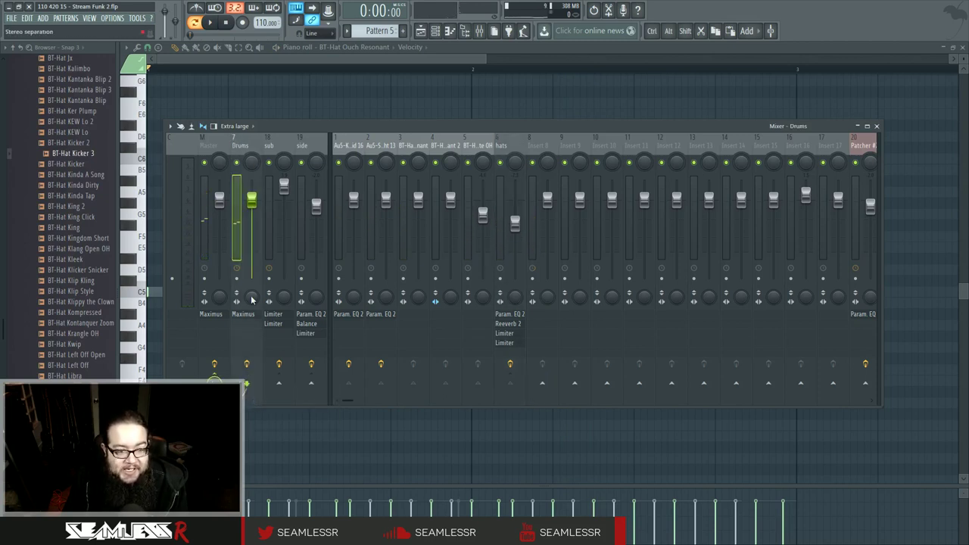
{"action": "left_click", "coordinate": [517, 157]}
{"action": "key", "text": "space"}
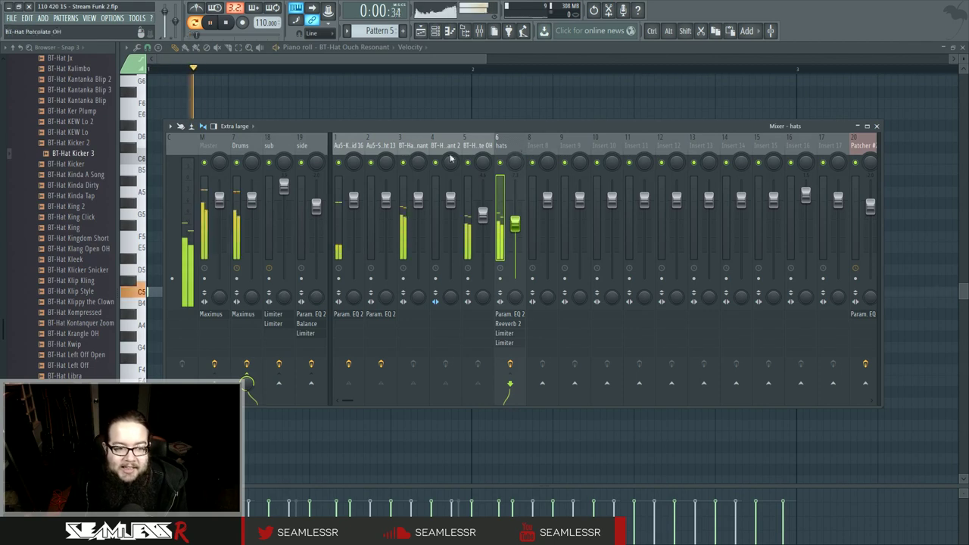
Open Maximus on the Drums track, switch its display to the monitor view, and examine the low band during playback
{"action": "left_click", "coordinate": [254, 301]}
{"action": "left_click", "coordinate": [243, 313]}
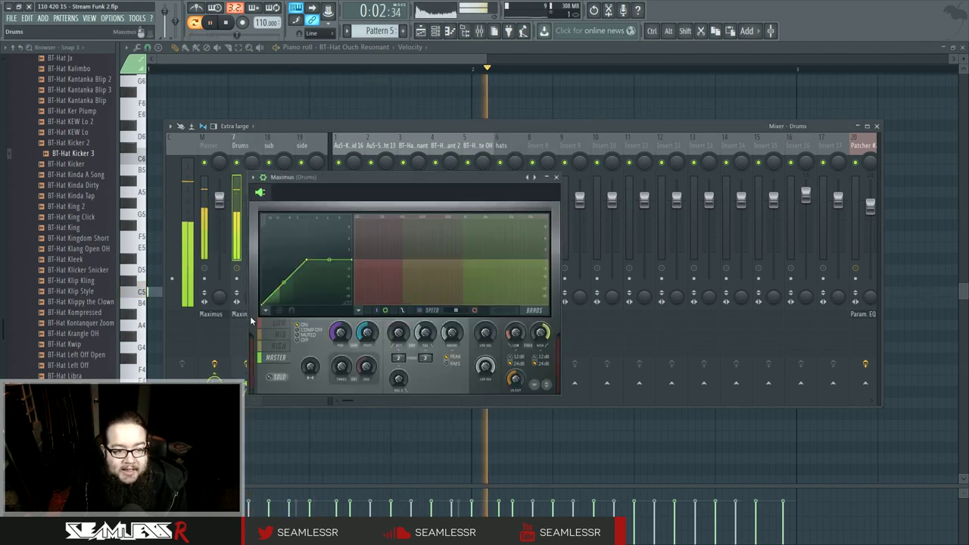
{"action": "left_click", "coordinate": [507, 313]}
{"action": "key", "text": "space"}
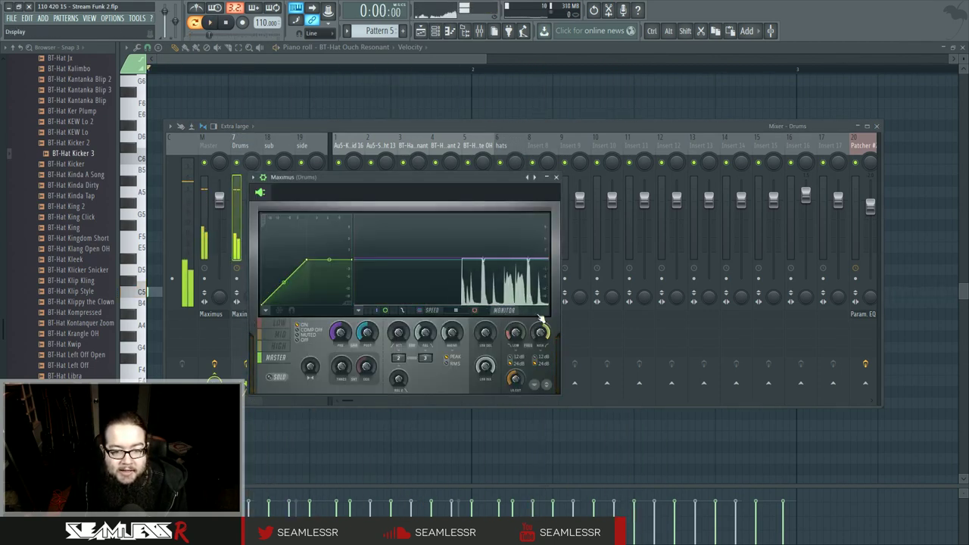
{"action": "left_click", "coordinate": [279, 326]}
{"action": "key", "text": "space"}
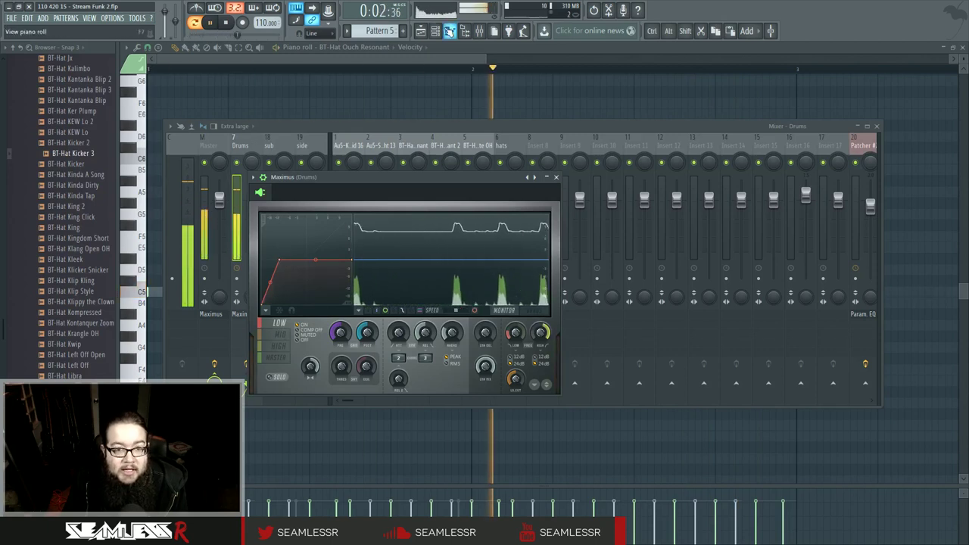
{"action": "key", "text": "space"}
Show the channel rack, open the AuS-Kick Tight 3 sample settings, and play Pattern 5 briefly
{"action": "key", "text": "F6"}
{"action": "left_click", "coordinate": [525, 309]}
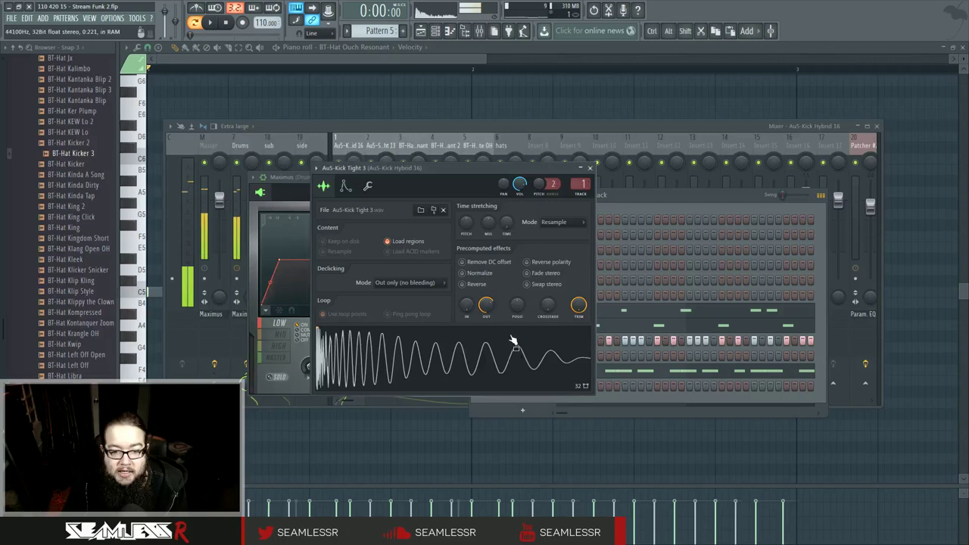
{"action": "key", "text": "F6"}
{"action": "left_click", "coordinate": [522, 325]}
{"action": "left_click", "coordinate": [635, 197]}
{"action": "key", "text": "space"}
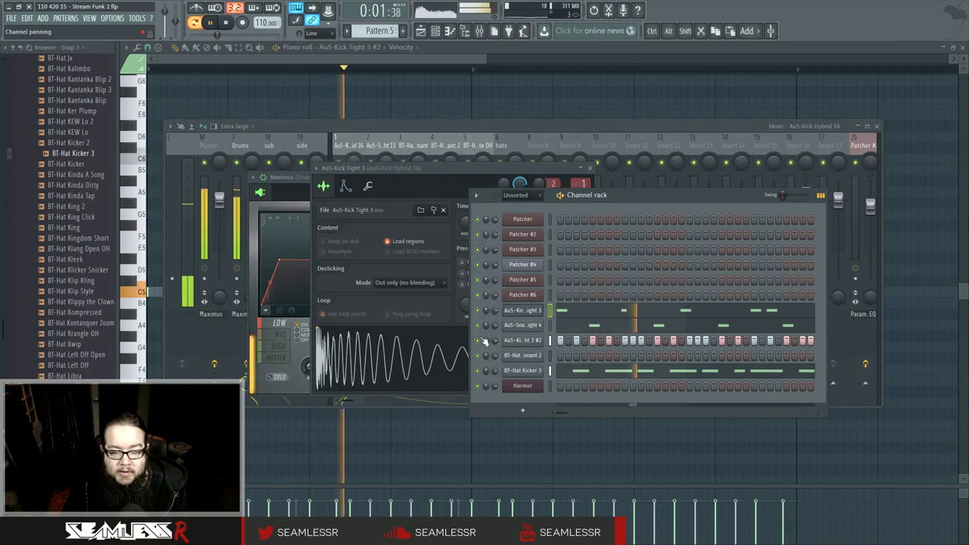
{"action": "key", "text": "space"}
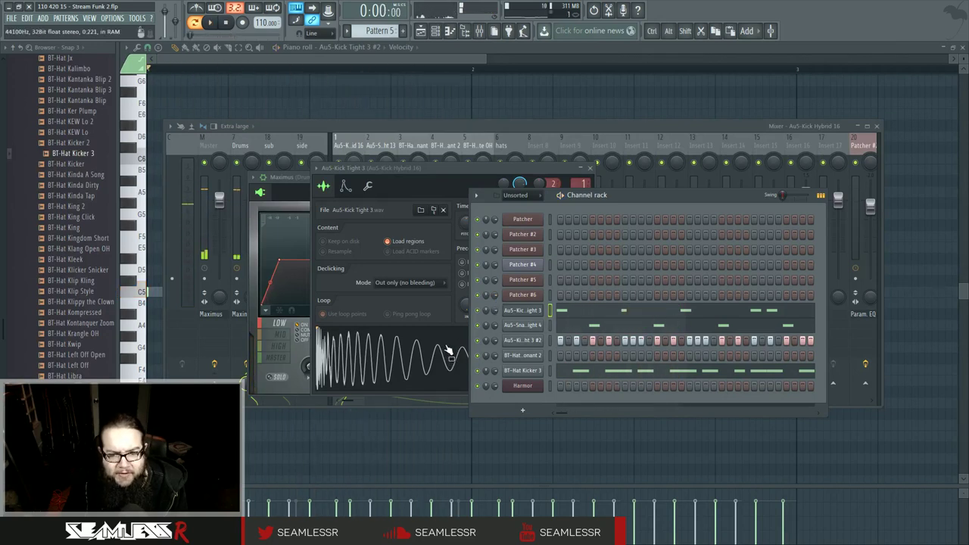
Open the AuS-Kick Tight 3 #2 channel's sample settings and move the window clear of the channel rack
{"action": "left_click", "coordinate": [531, 342]}
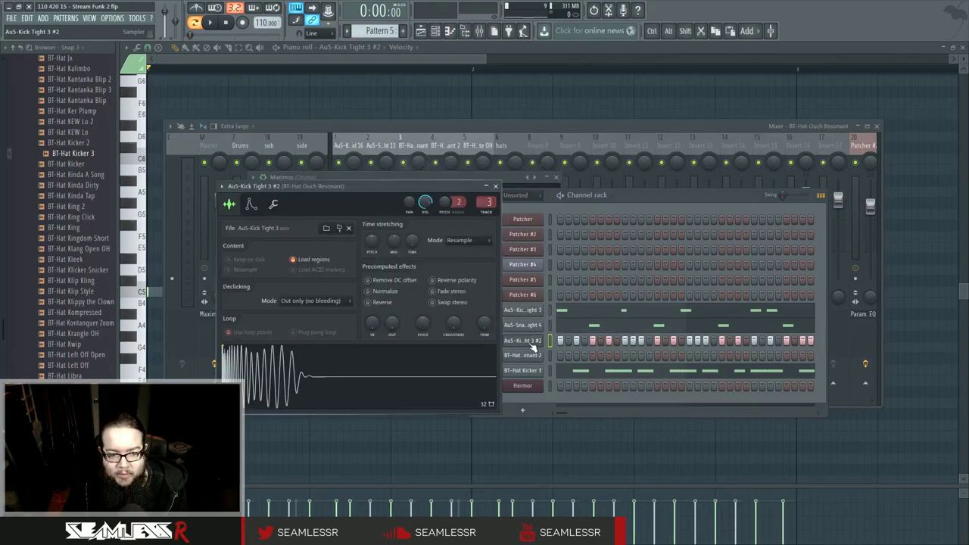
{"action": "left_click", "coordinate": [361, 369]}
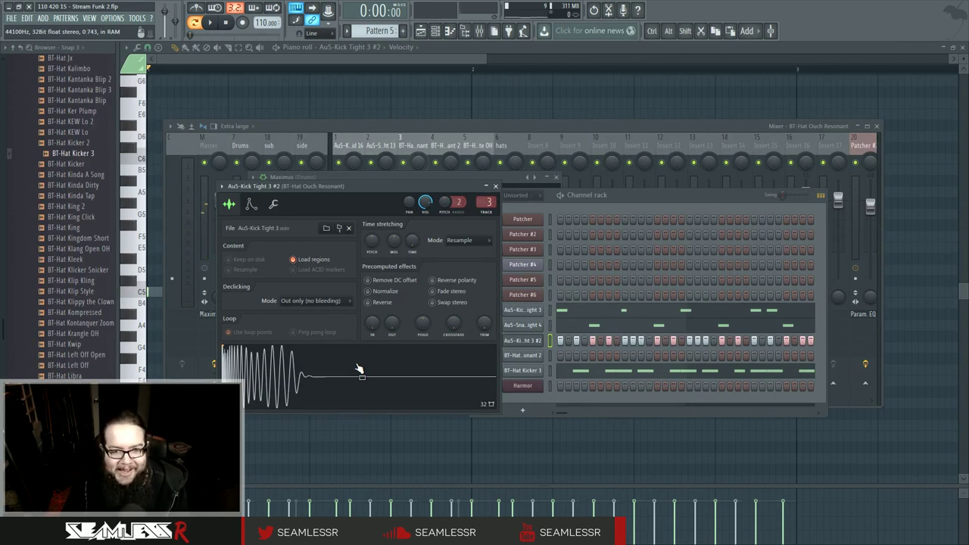
{"action": "left_click_drag", "start_coordinate": [415, 195], "coordinate": [362, 191]}
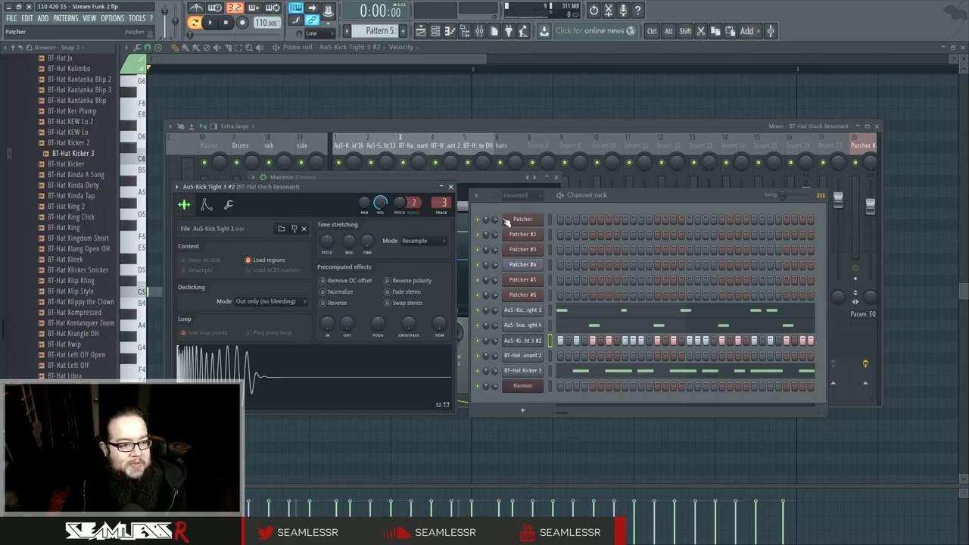
Browse the 4-HiHat samples and audition several, from BT-Hat Dirty 1200 OH down to the ones around BT-Hat Gang
{"action": "scroll", "coordinate": [91, 259], "scroll_direction": "up", "scroll_amount": 15}
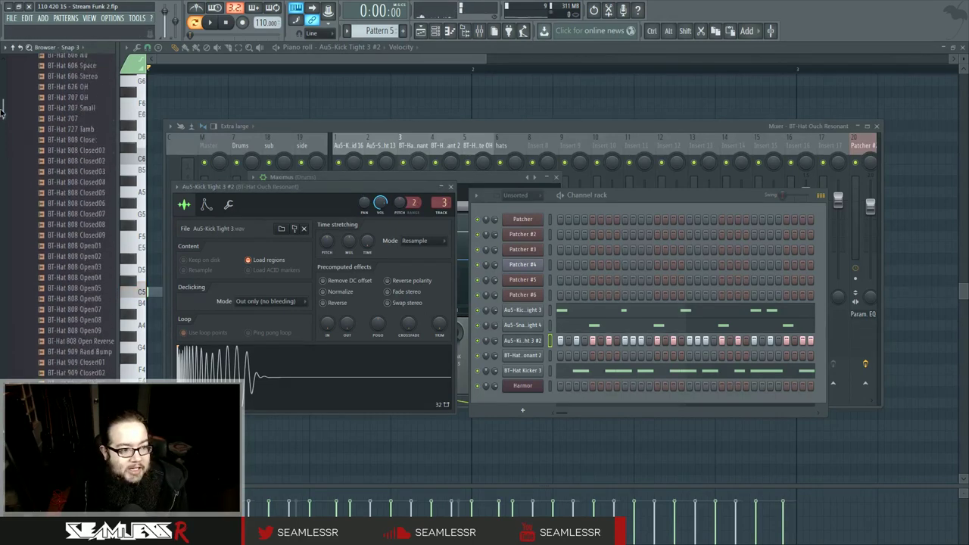
{"action": "scroll", "coordinate": [78, 98], "scroll_direction": "down", "scroll_amount": 15}
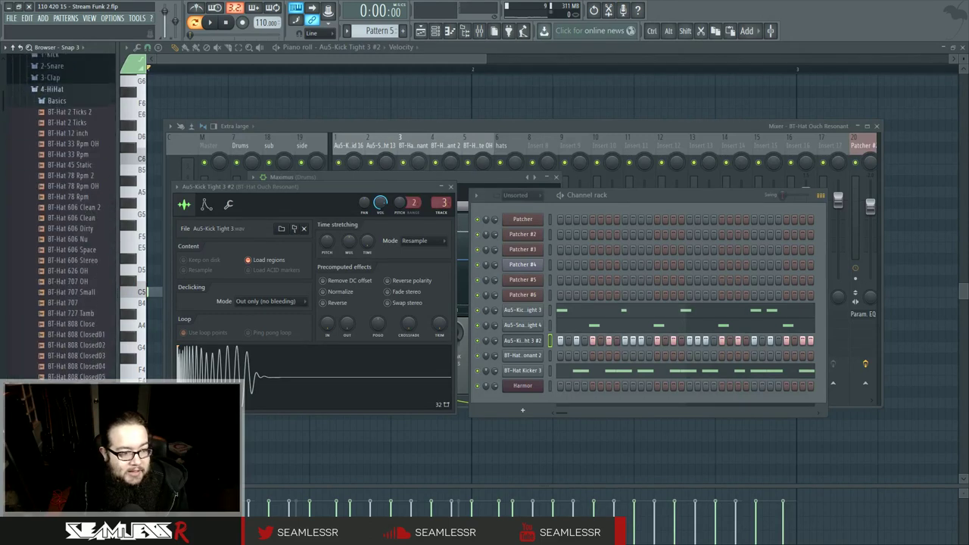
{"action": "scroll", "coordinate": [80, 182], "scroll_direction": "down", "scroll_amount": 12}
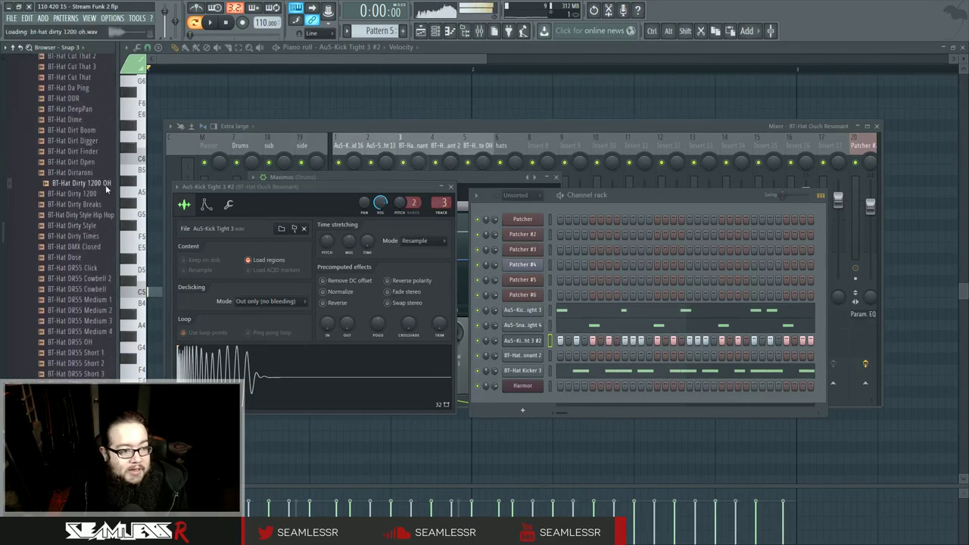
{"action": "key", "text": "Down"}
{"action": "key", "text": "Down"}
{"action": "key", "text": "Down"}
{"action": "key", "text": "Down"}
{"action": "key", "text": "Down"}
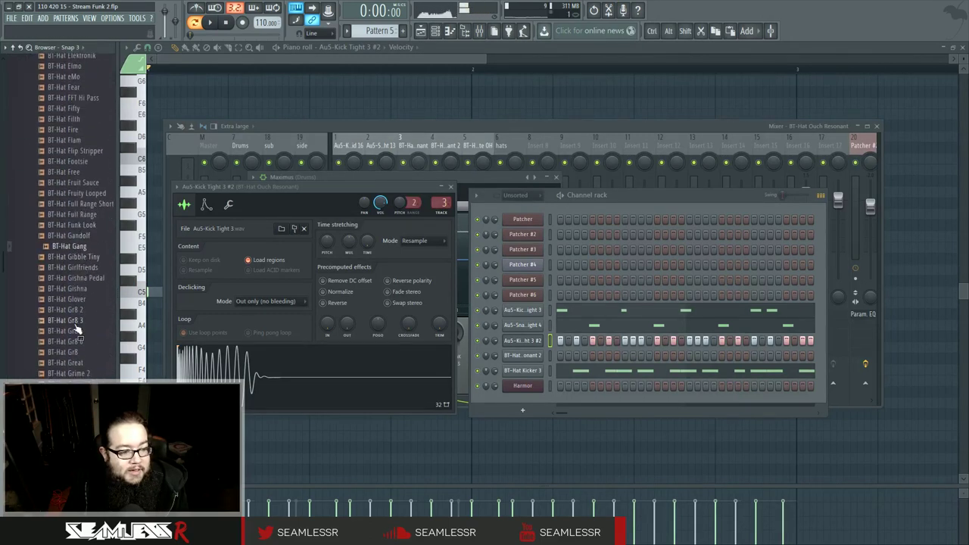
{"action": "key", "text": "Down"}
{"action": "key", "text": "Down"}
{"action": "key", "text": "Up"}
{"action": "key", "text": "Up"}
{"action": "key", "text": "Up"}
Audition more hats and load BT-Hat Gr8 2 into the AuS-Kick Tight 3 #2 channel, setting its volume to 64% during playback
{"action": "left_click", "coordinate": [95, 268]}
{"action": "left_click", "coordinate": [91, 248]}
{"action": "left_click", "coordinate": [92, 279]}
{"action": "left_click", "coordinate": [91, 300]}
{"action": "left_click", "coordinate": [91, 290]}
{"action": "left_click", "coordinate": [88, 332]}
{"action": "left_click_drag", "start_coordinate": [89, 313], "coordinate": [265, 377]}
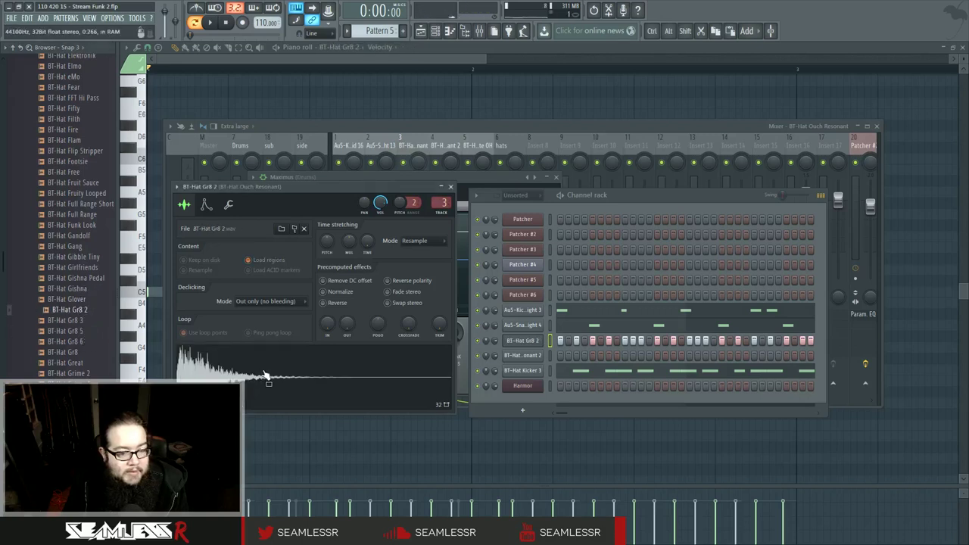
{"action": "key", "text": "space"}
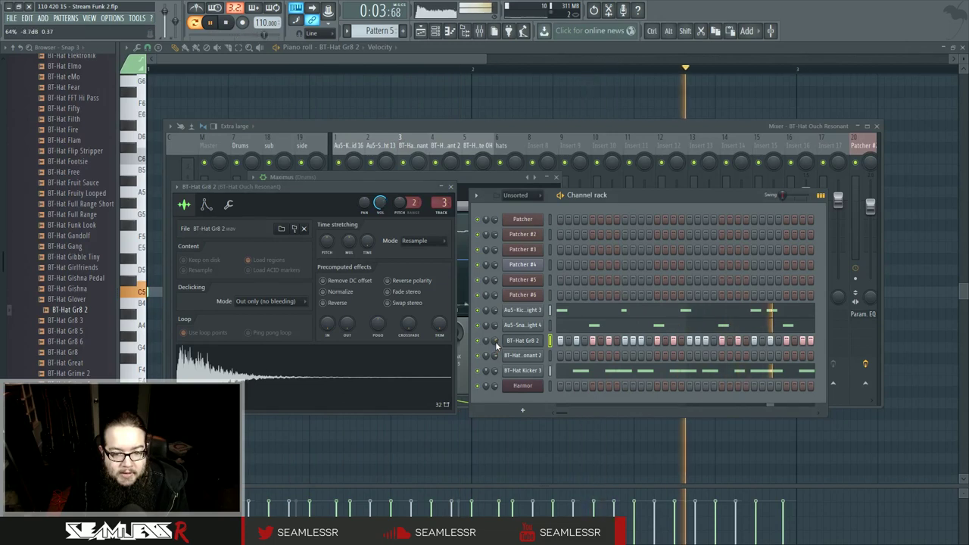
Add Fruity Parametric EQ 2 to the BT-Hat Ouch Resonant mixer track, cutting the lows with band 1 and dipping the highs with band 6
{"action": "double_click", "coordinate": [441, 203]}
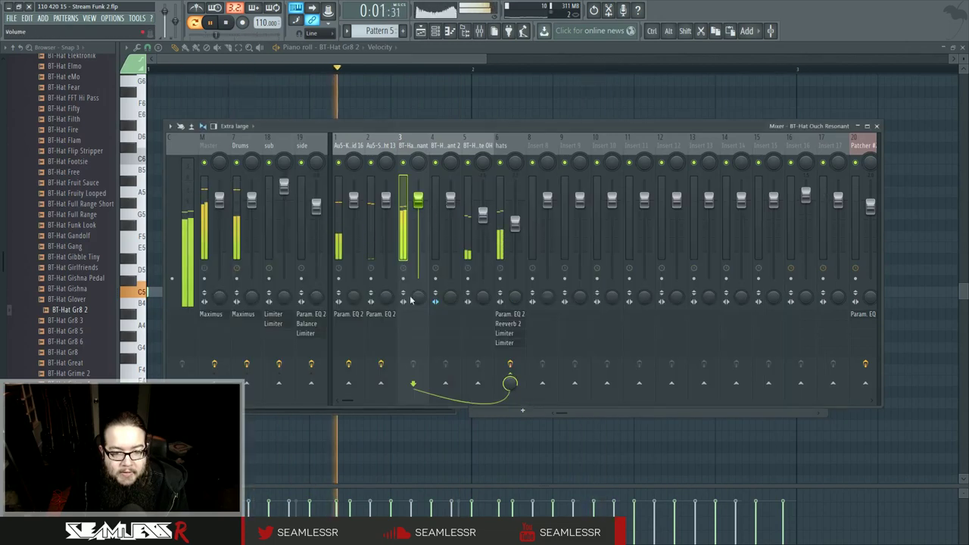
{"action": "left_click", "coordinate": [433, 317]}
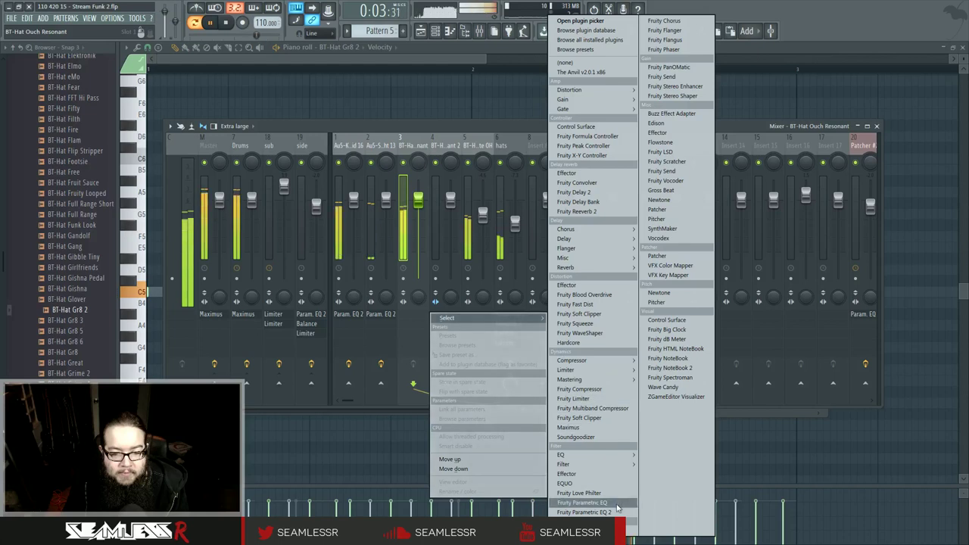
{"action": "left_click", "coordinate": [583, 512]}
{"action": "left_click_drag", "start_coordinate": [172, 177], "coordinate": [228, 215]}
{"action": "left_click_drag", "start_coordinate": [283, 176], "coordinate": [296, 191]}
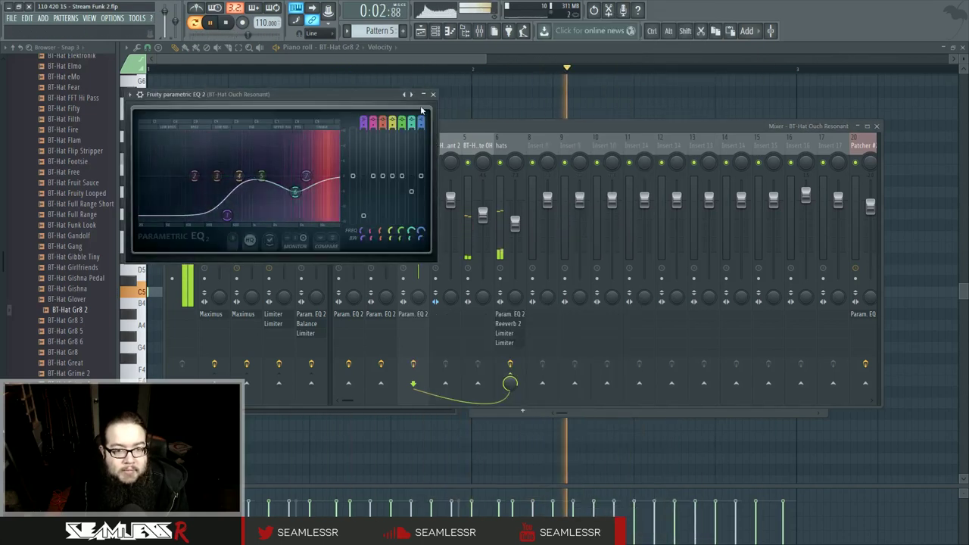
{"action": "left_click", "coordinate": [433, 94]}
Adjust the fade-out of the AuS-Kick Tight 3 sample to about 97% and play the pattern to check the kick's tail
{"action": "left_click", "coordinate": [436, 31]}
{"action": "key", "text": "space"}
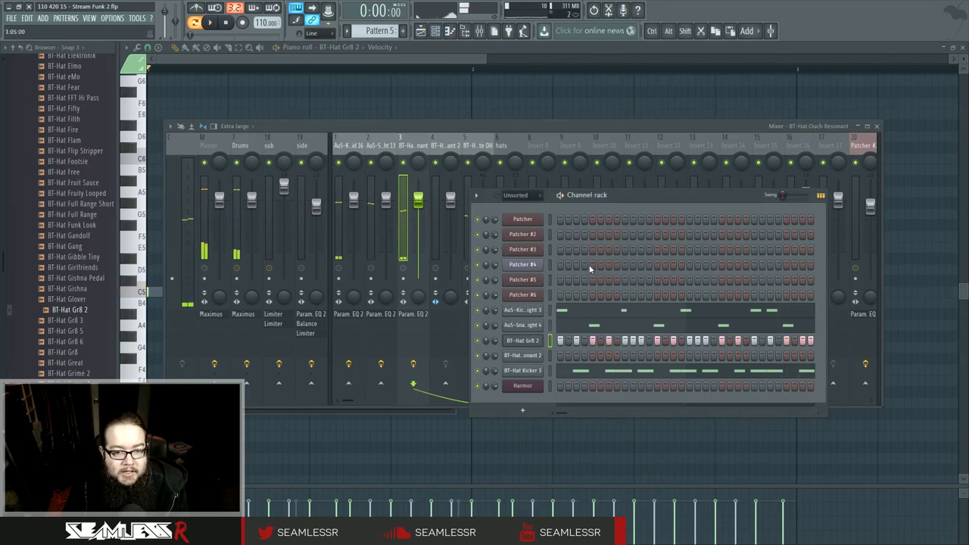
{"action": "left_click", "coordinate": [522, 309]}
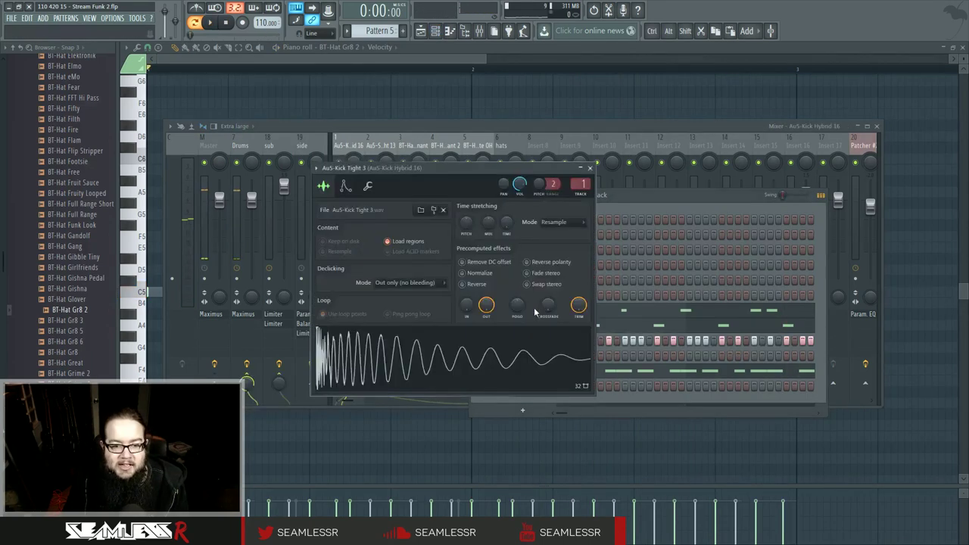
{"action": "left_click_drag", "start_coordinate": [469, 173], "coordinate": [331, 110]}
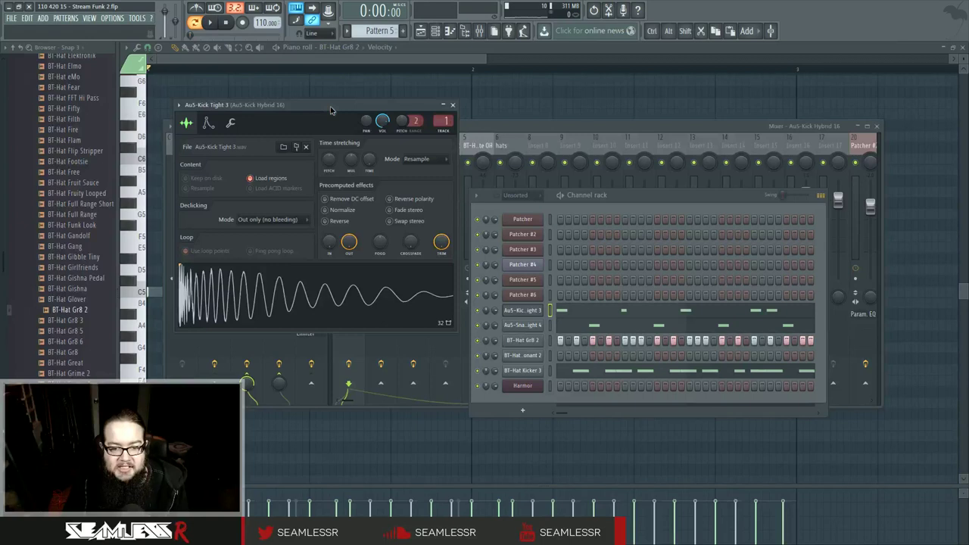
{"action": "mouse_move", "coordinate": [350, 246]}
{"action": "left_mouse_down"}
{"action": "mouse_move", "coordinate": [351, 307]}
{"action": "mouse_move", "coordinate": [351, 255]}
{"action": "left_mouse_up"}
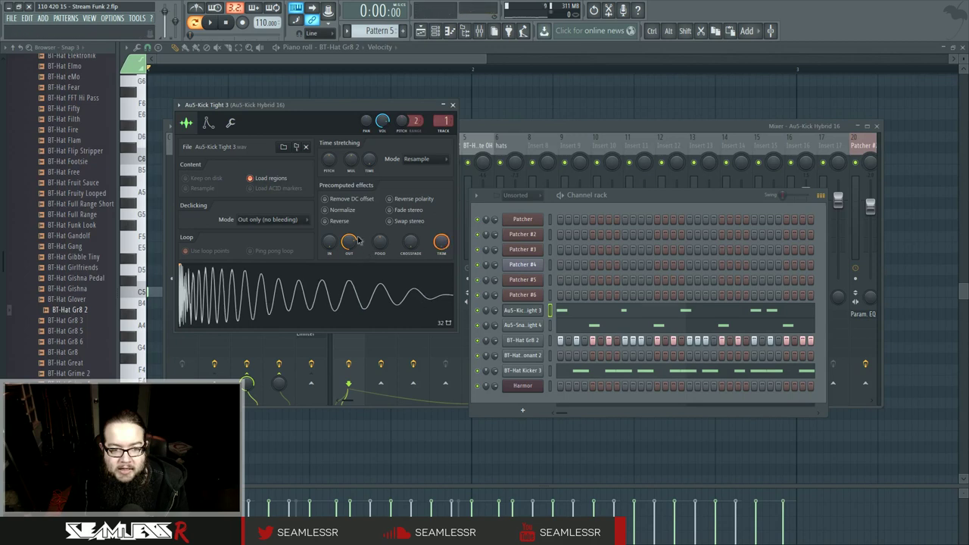
{"action": "mouse_move", "coordinate": [350, 242]}
{"action": "left_mouse_down"}
{"action": "mouse_move", "coordinate": [349, 226]}
{"action": "mouse_move", "coordinate": [349, 236]}
{"action": "left_mouse_up"}
{"action": "key", "text": "space"}
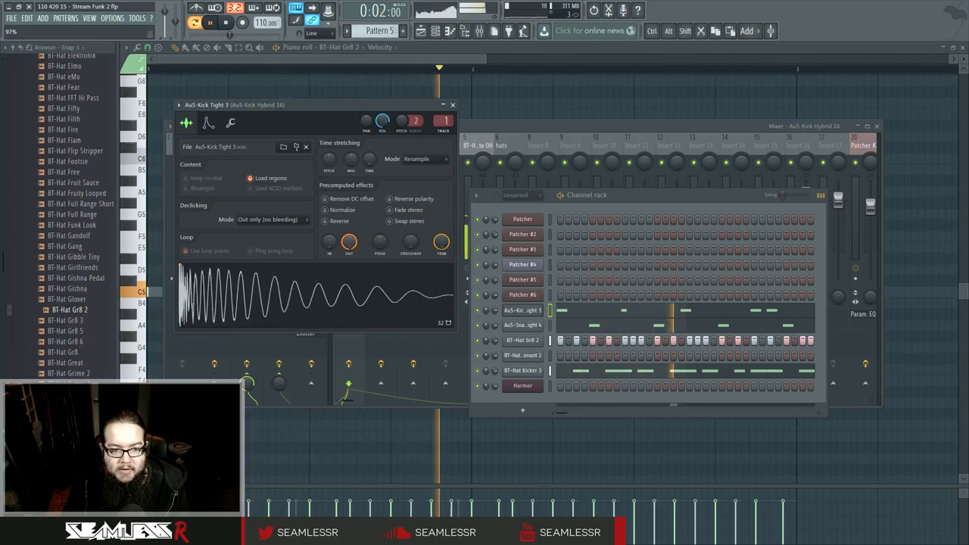
Stop playback, close the kick's sampler window and shift the channel rack slightly over the mixer
{"action": "key", "text": "space"}
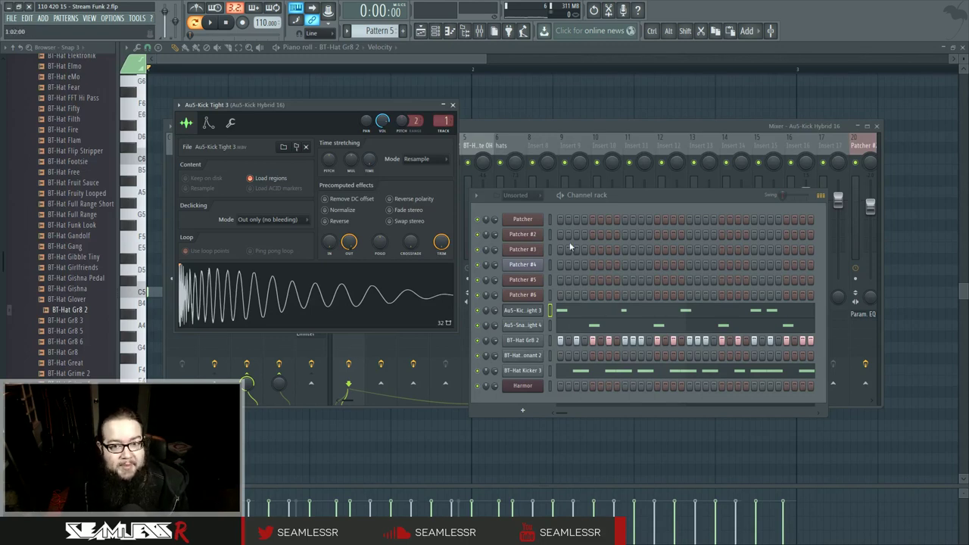
{"action": "left_click_drag", "start_coordinate": [646, 195], "coordinate": [644, 201]}
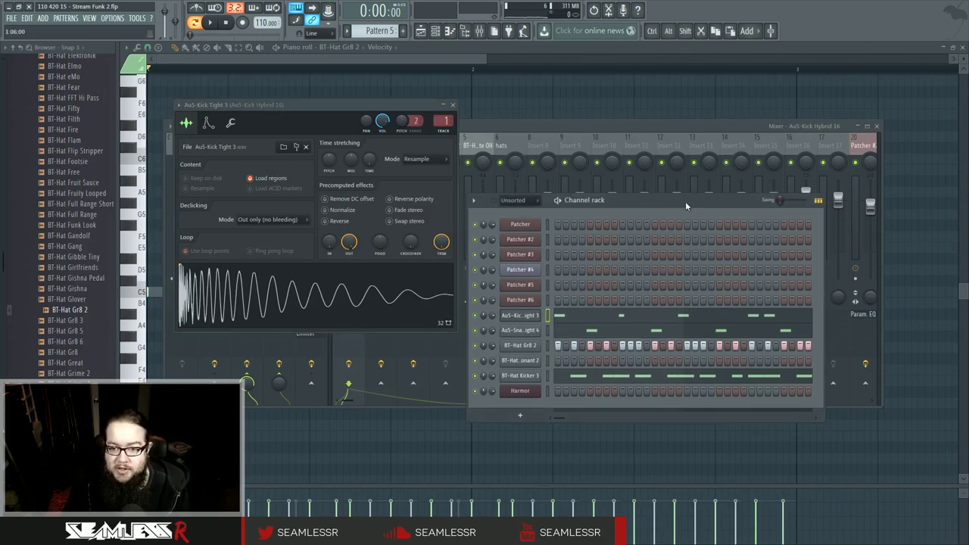
{"action": "left_click", "coordinate": [454, 105]}
{"action": "left_click_drag", "start_coordinate": [627, 205], "coordinate": [618, 200]}
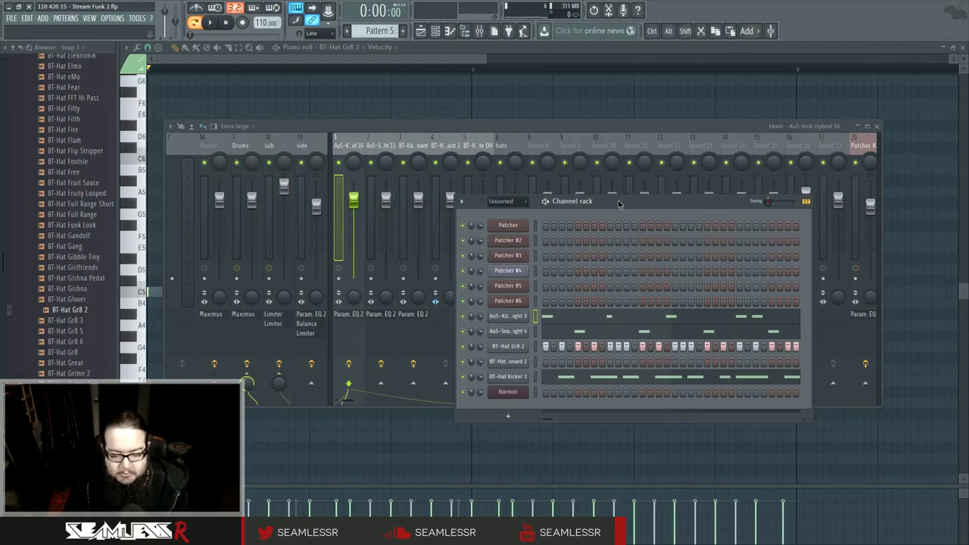
Play the pattern and review the band curves and master release time of Maximus on the Drums mixer track
{"action": "key", "text": "space"}
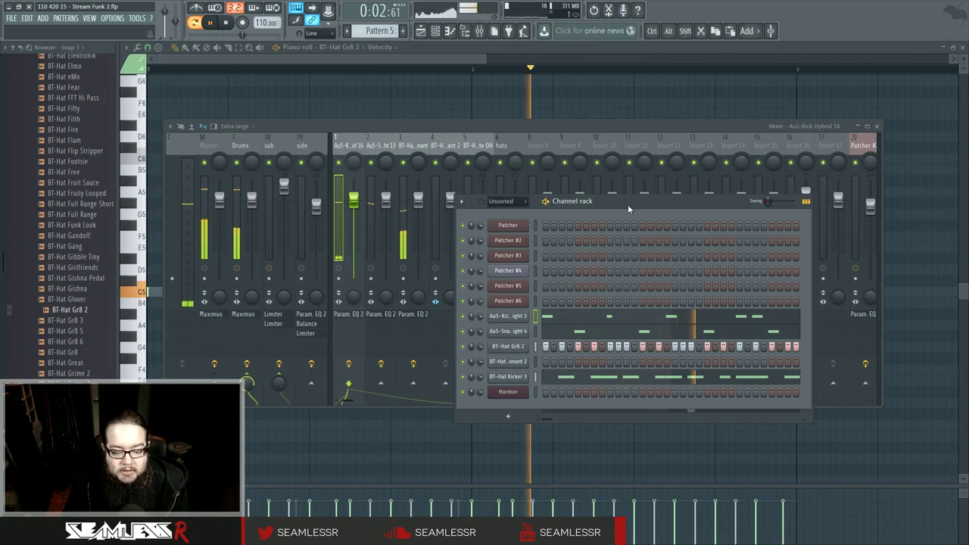
{"action": "left_click", "coordinate": [247, 157]}
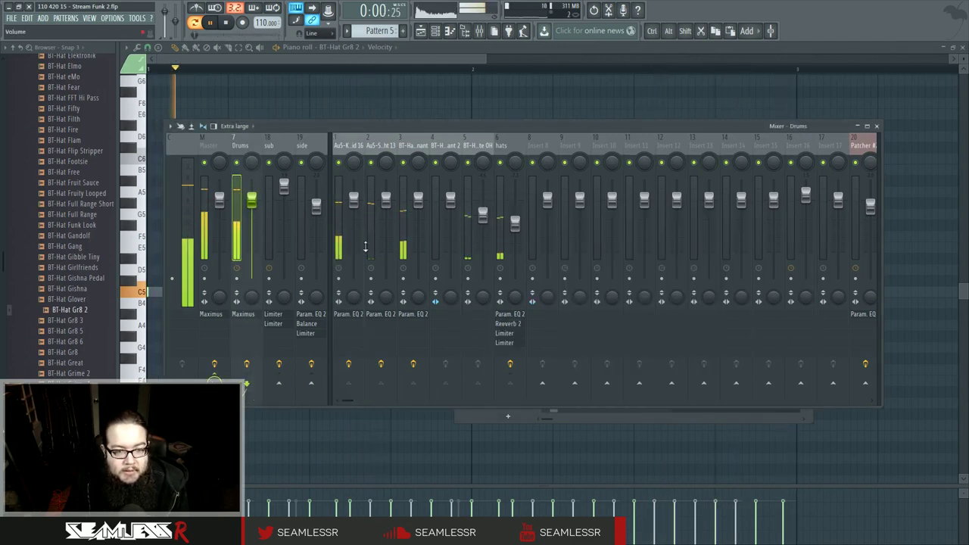
{"action": "left_click", "coordinate": [242, 314]}
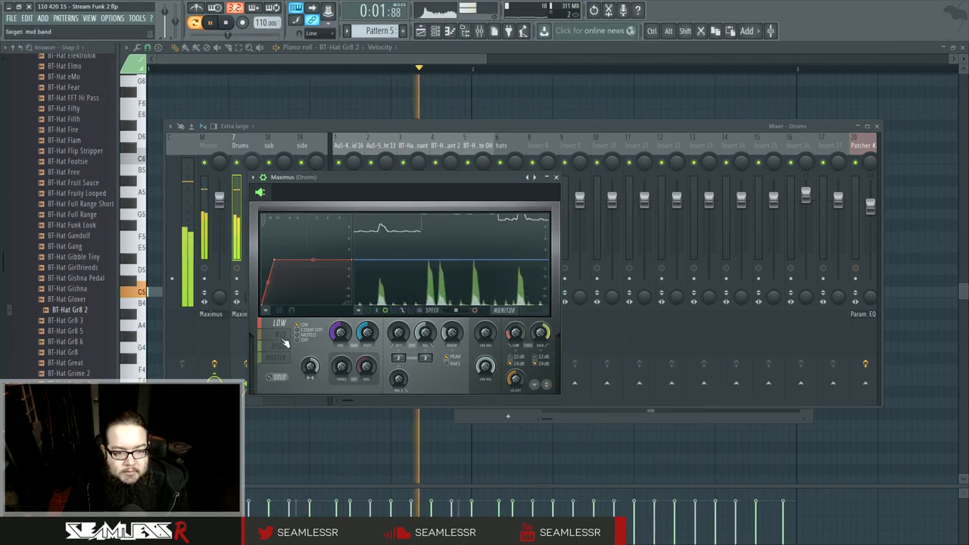
{"action": "left_click", "coordinate": [281, 335]}
{"action": "left_click", "coordinate": [280, 347]}
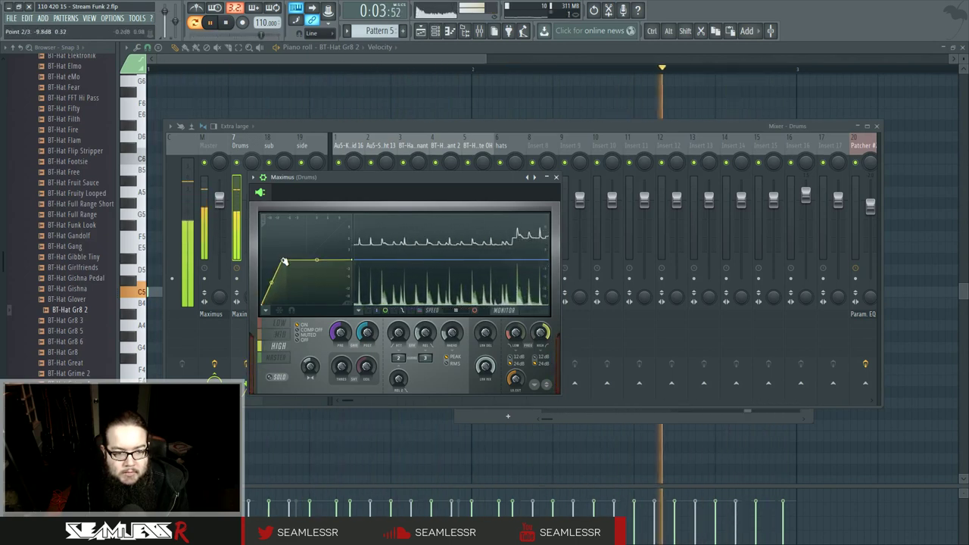
{"action": "left_click_drag", "start_coordinate": [274, 284], "coordinate": [271, 279]}
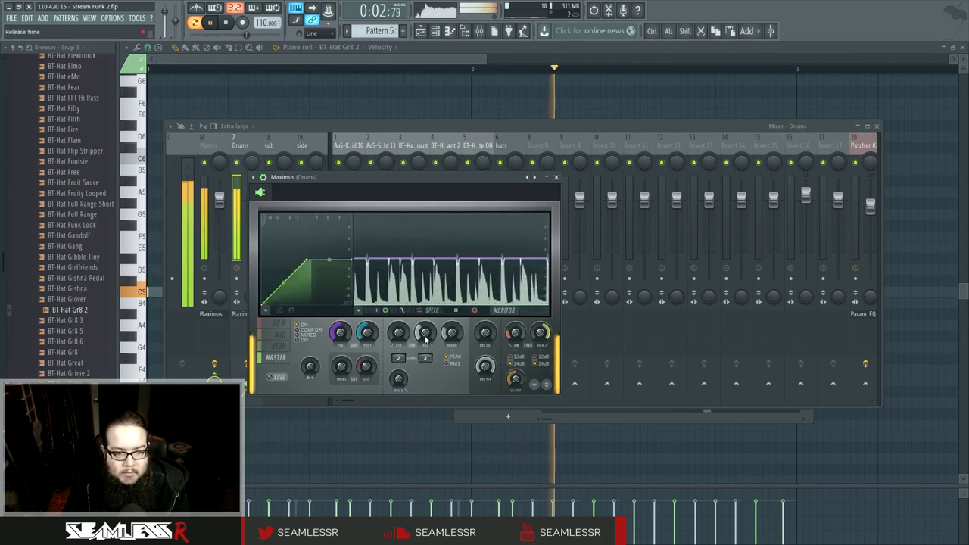
{"action": "scroll", "coordinate": [426, 341], "scroll_direction": "down", "scroll_amount": 10}
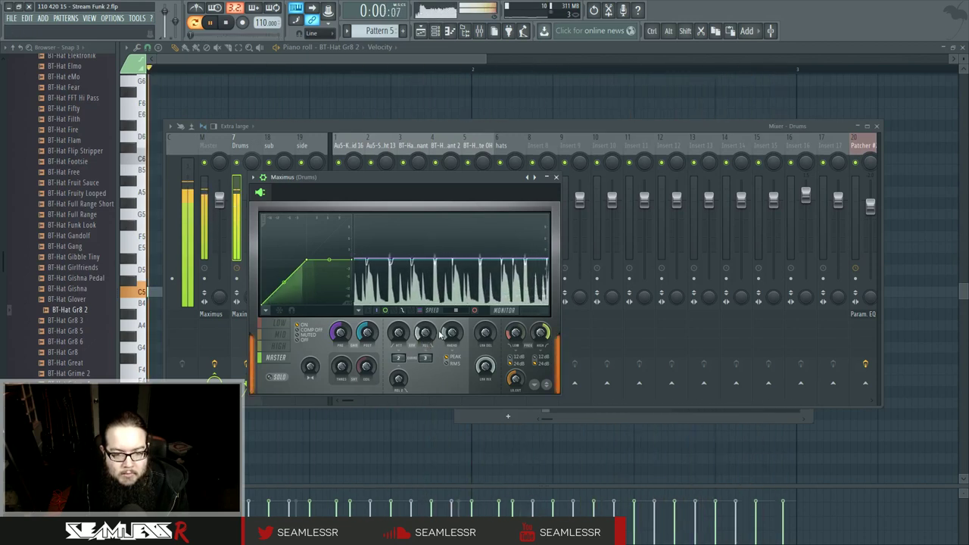
{"action": "key", "text": "space"}
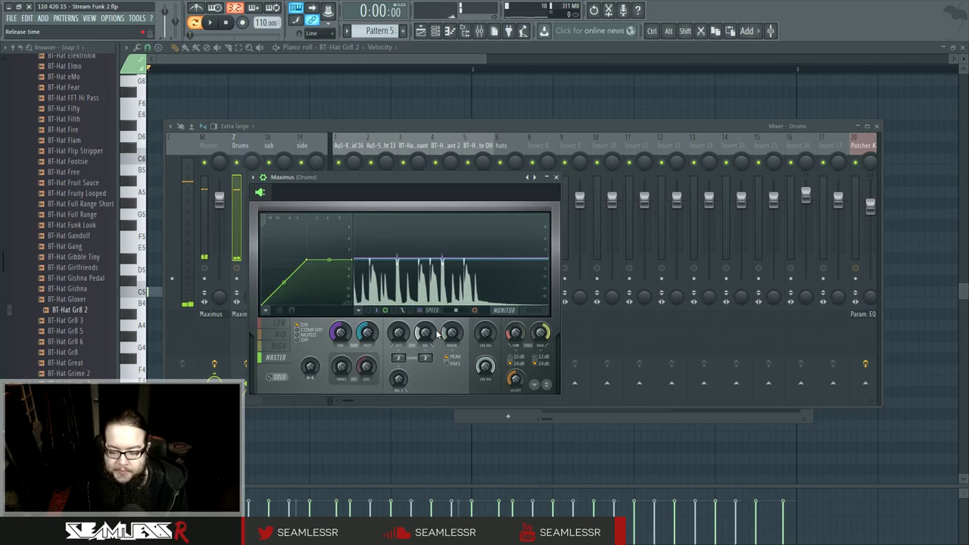
{"action": "left_click", "coordinate": [556, 178]}
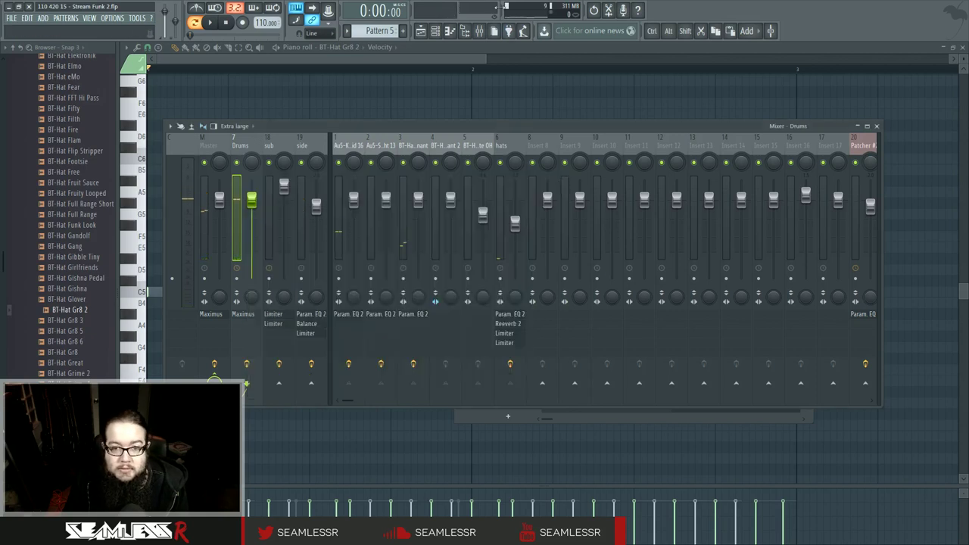
Play the full song from the playlist, collapse the Samples folder and check the BT-Hat Gr8 2 channel settings
{"action": "left_click", "coordinate": [421, 30]}
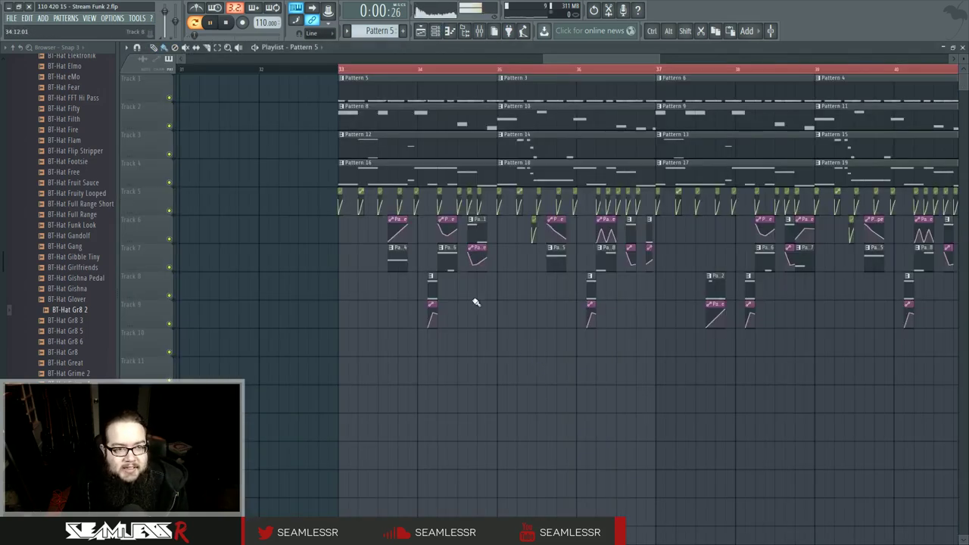
{"action": "key", "text": "space"}
{"action": "scroll", "coordinate": [66, 250], "scroll_direction": "up", "scroll_amount": 10}
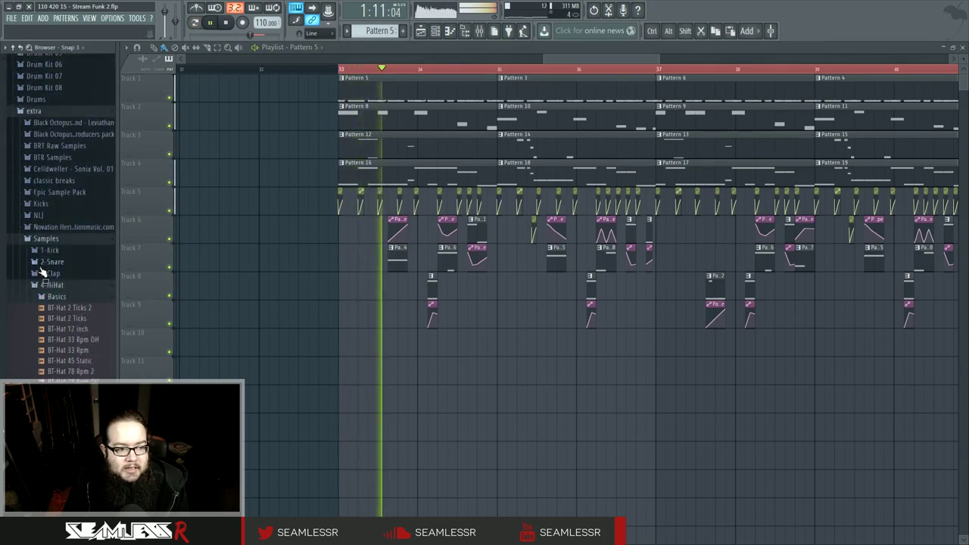
{"action": "left_click", "coordinate": [64, 241]}
{"action": "left_click", "coordinate": [450, 30]}
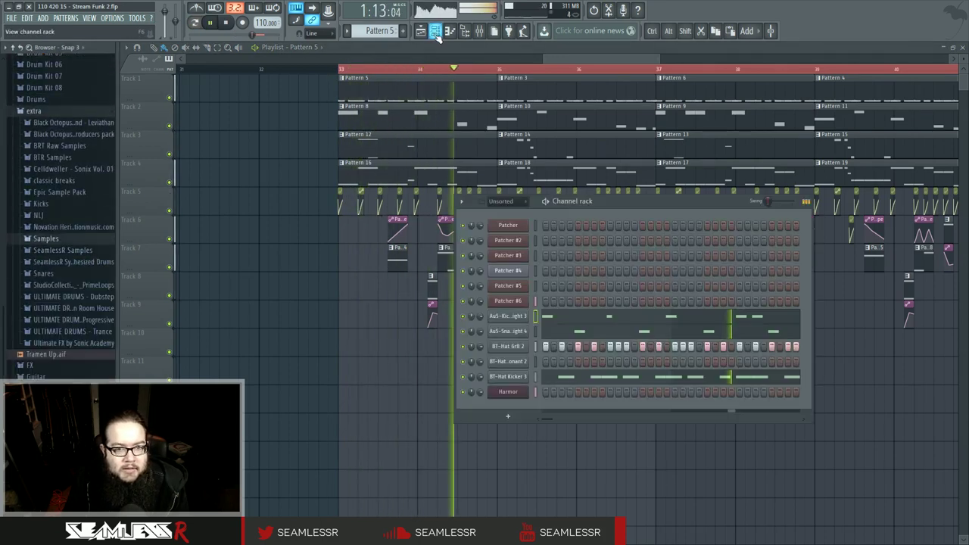
{"action": "left_click", "coordinate": [508, 347]}
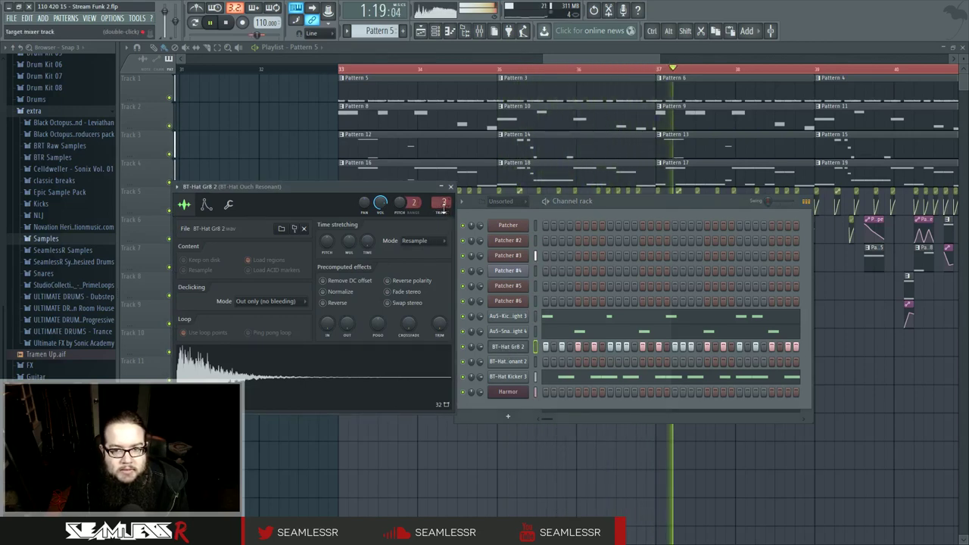
{"action": "left_click", "coordinate": [336, 162]}
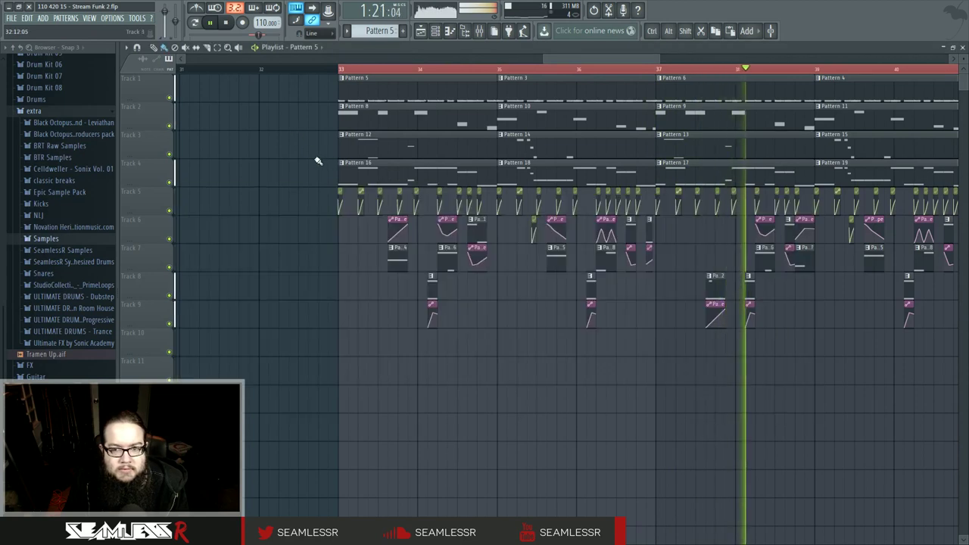
Compare the drum steps of Pattern 3 with those of Pattern 5 and briefly play the song
{"action": "scroll", "coordinate": [237, 213], "scroll_direction": "right", "scroll_amount": 3}
{"action": "scroll", "coordinate": [269, 235], "scroll_direction": "down", "scroll_amount": 3}
{"action": "key", "text": "space"}
{"action": "double_click", "coordinate": [381, 95]}
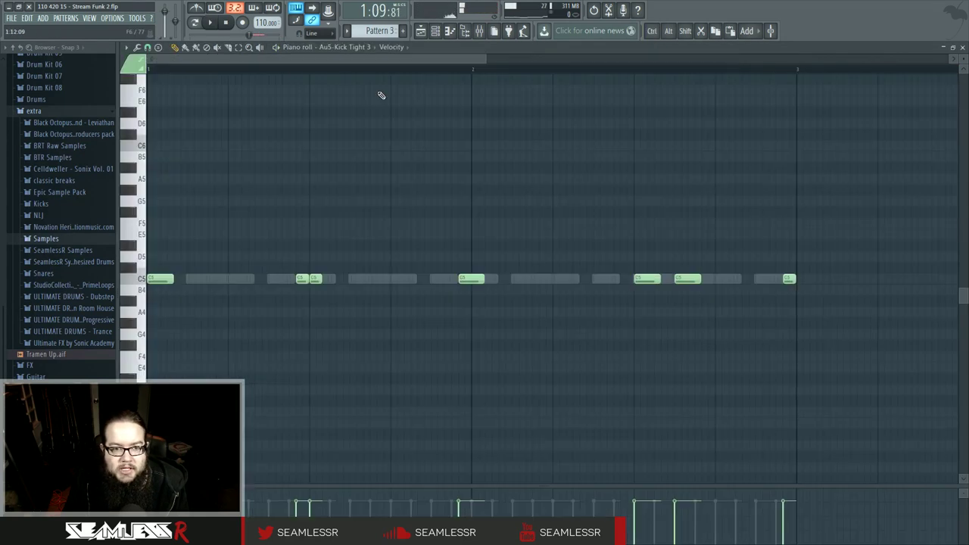
{"action": "left_click", "coordinate": [462, 33]}
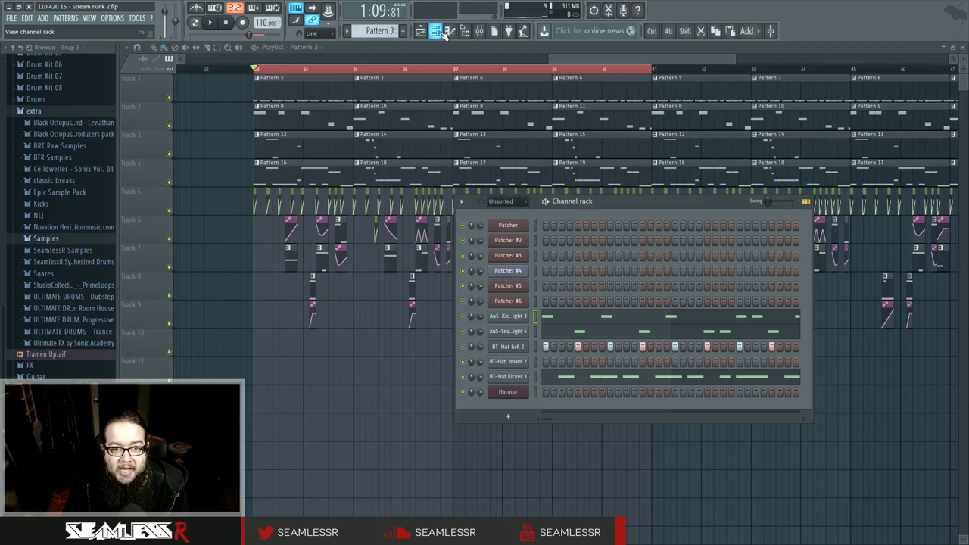
{"action": "double_click", "coordinate": [301, 100]}
{"action": "left_click", "coordinate": [450, 31]}
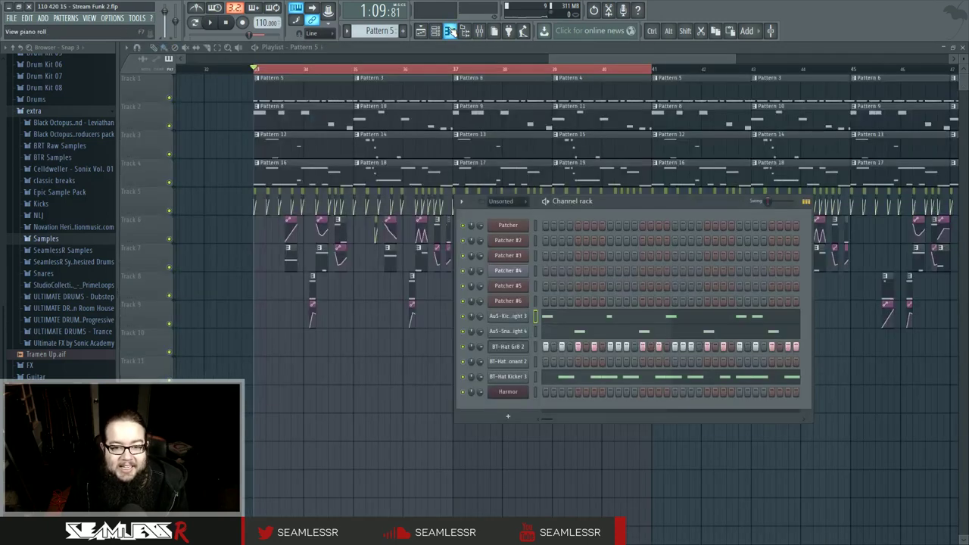
{"action": "key", "text": "space"}
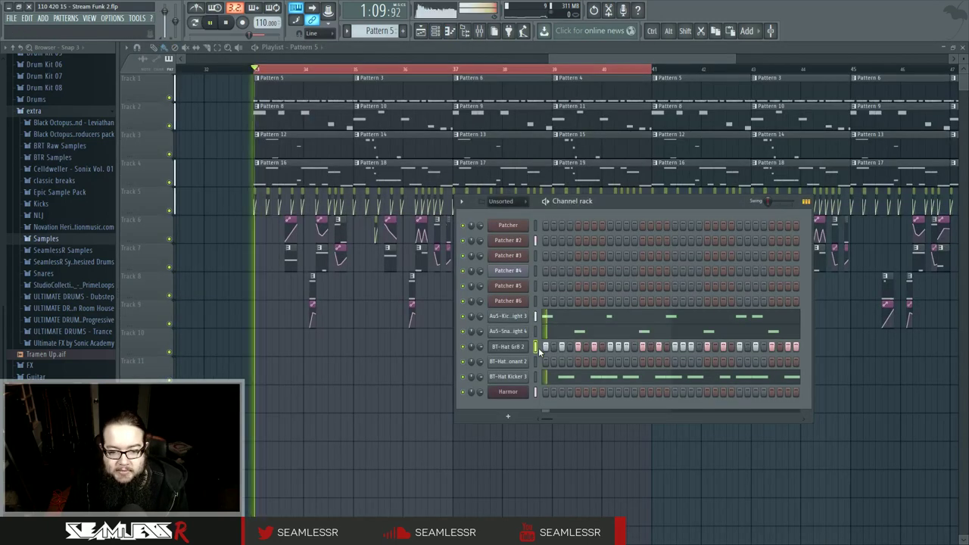
{"action": "key", "text": "space"}
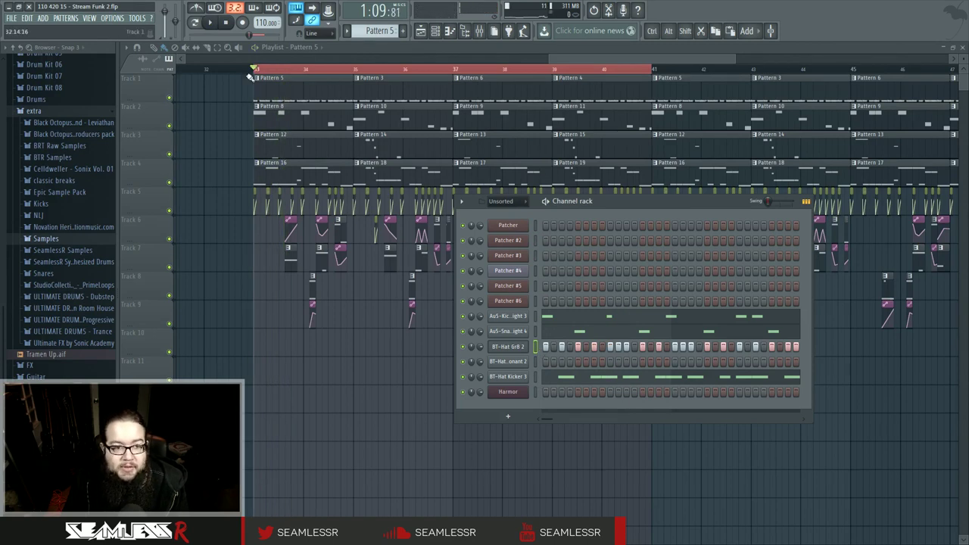
Solo the BT-Hat Gr8 2 channel, examine its notes in the piano roll and play the soloed hat in Pattern 5
{"action": "right_click", "coordinate": [466, 347]}
{"action": "left_click", "coordinate": [478, 356]}
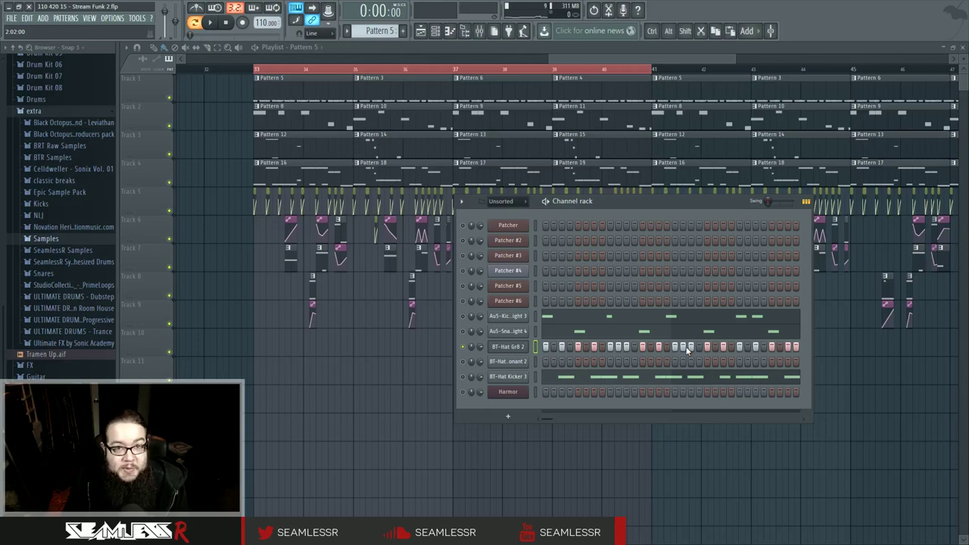
{"action": "right_click", "coordinate": [520, 348]}
{"action": "left_click", "coordinate": [547, 353]}
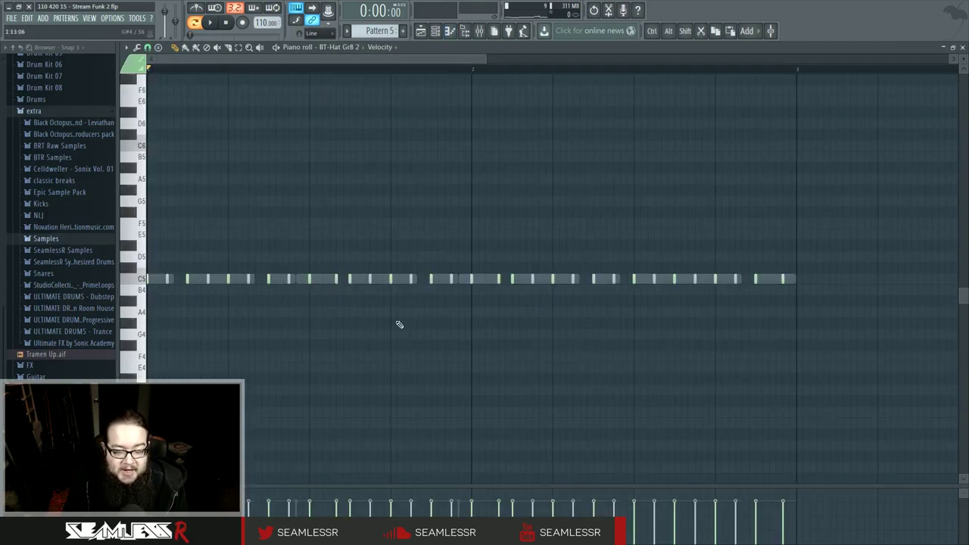
{"action": "left_click", "coordinate": [437, 31]}
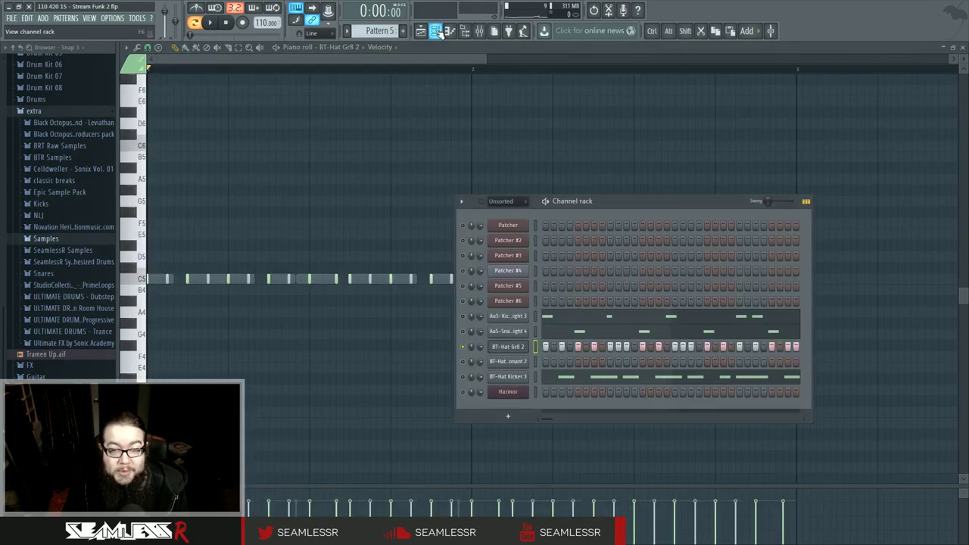
{"action": "left_click", "coordinate": [437, 31]}
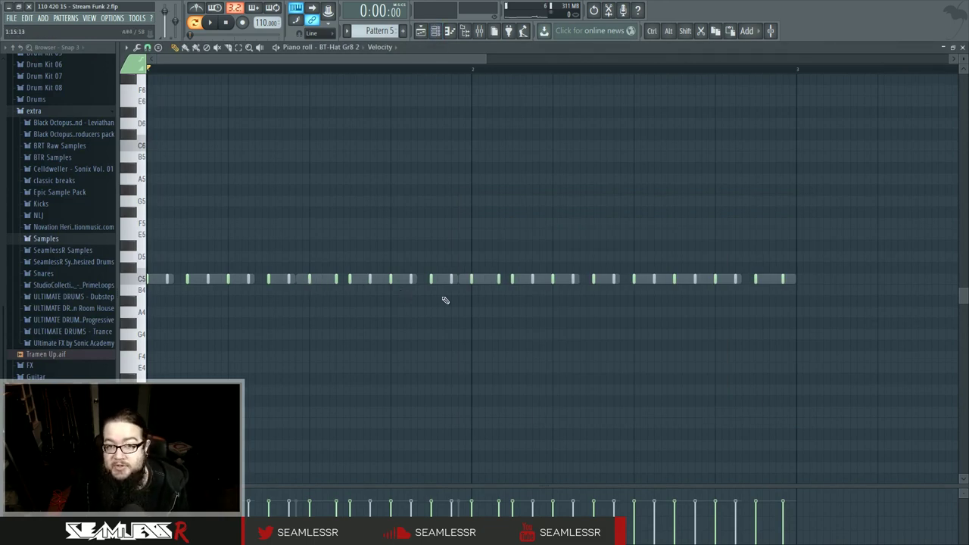
{"action": "left_click", "coordinate": [437, 31]}
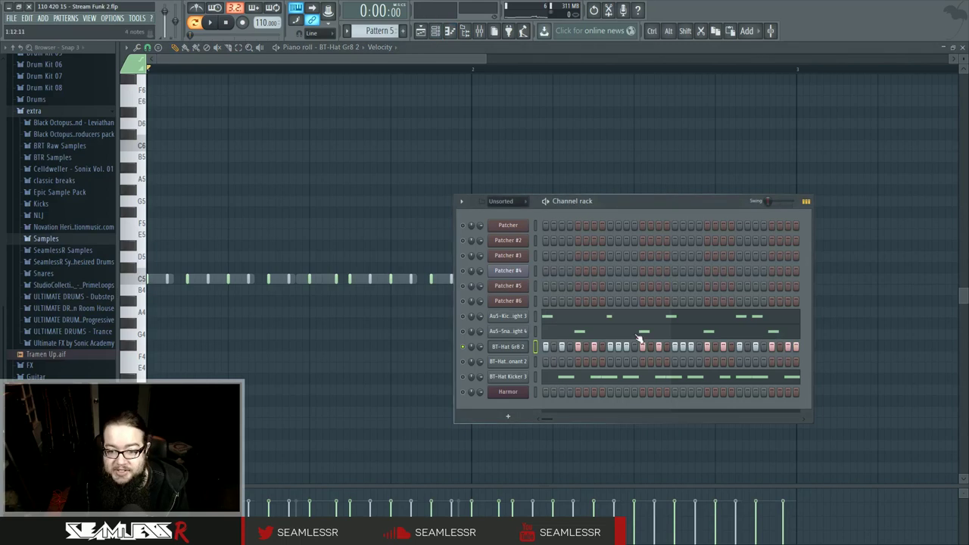
{"action": "left_click", "coordinate": [421, 31]}
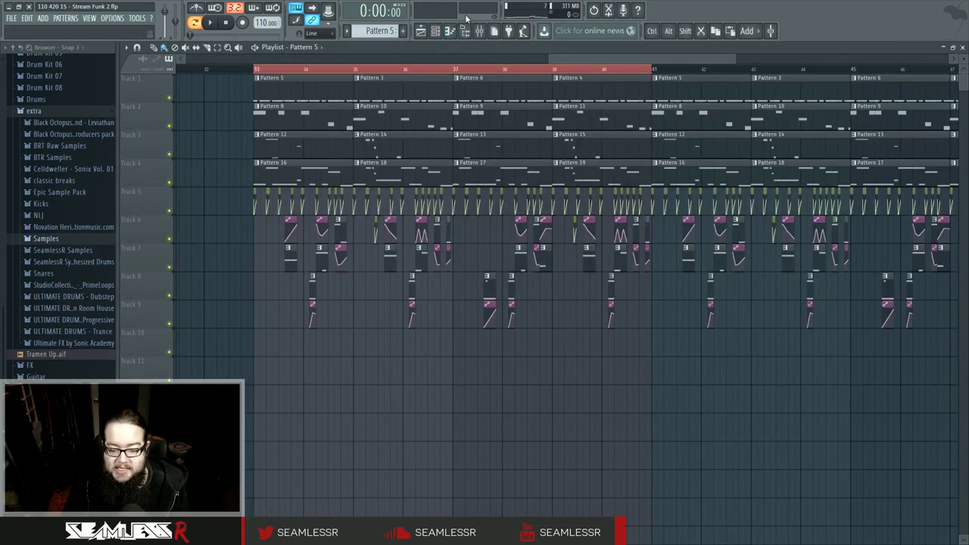
{"action": "left_click", "coordinate": [438, 31]}
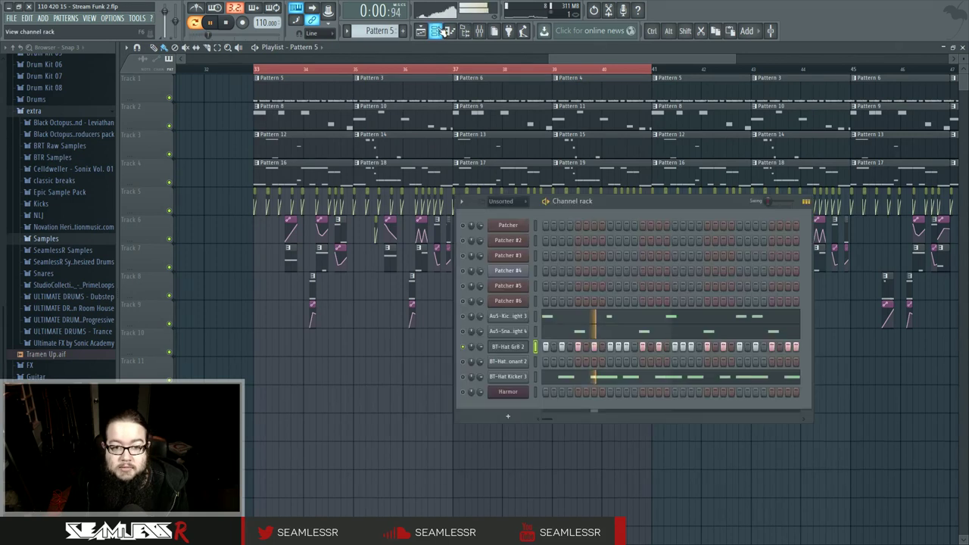
Lower the BT-Hat Ouch Resonant mixer track to about 81% and play back the soloed hat
{"action": "left_click", "coordinate": [480, 31]}
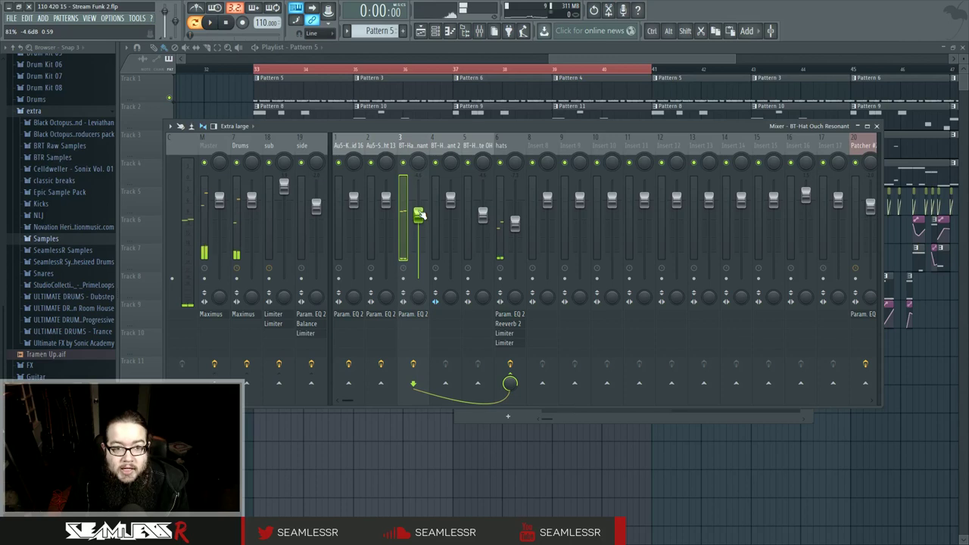
{"action": "left_click", "coordinate": [438, 31]}
{"action": "key", "text": "space"}
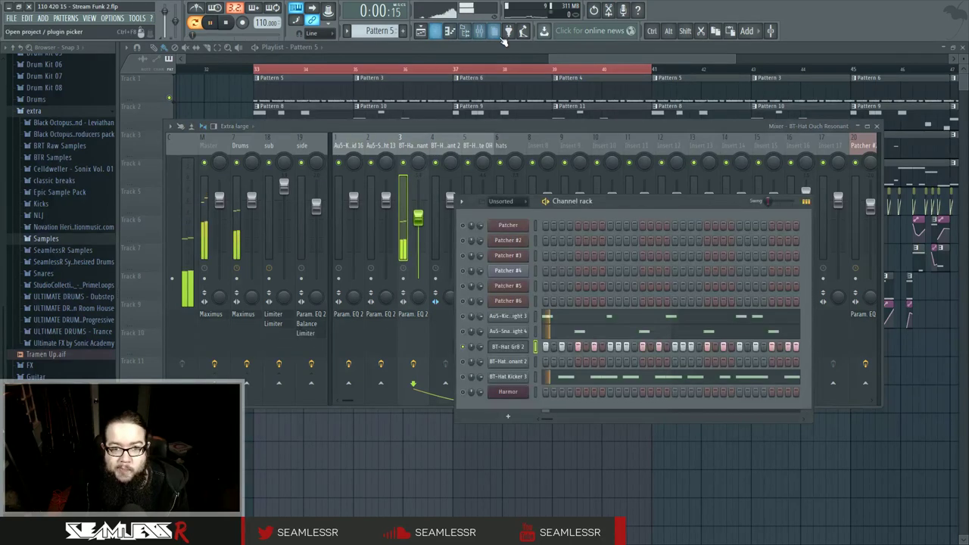
{"action": "left_click", "coordinate": [487, 33]}
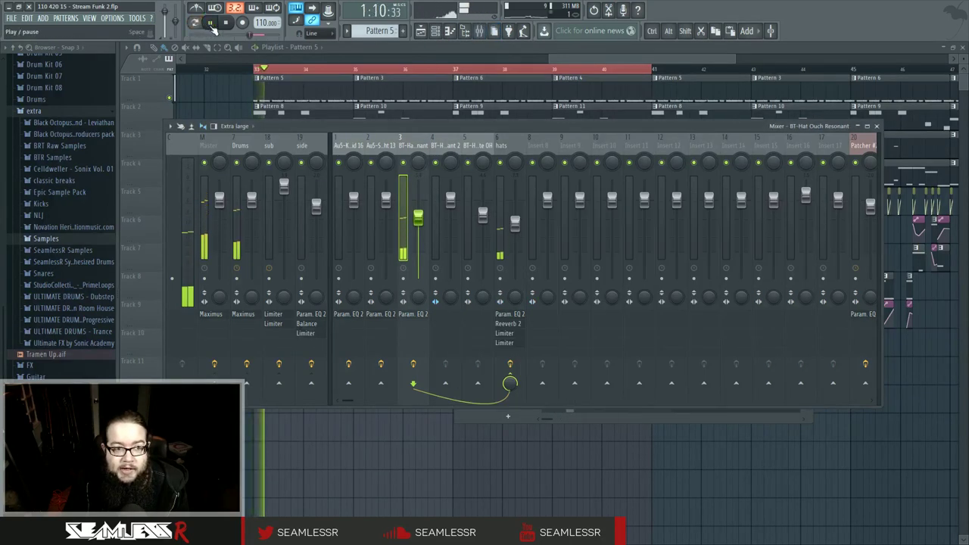
Unsolo the hat by re-enabling all channels in the channel rack during song playback
{"action": "key", "text": "F6"}
{"action": "right_click", "coordinate": [464, 225]}
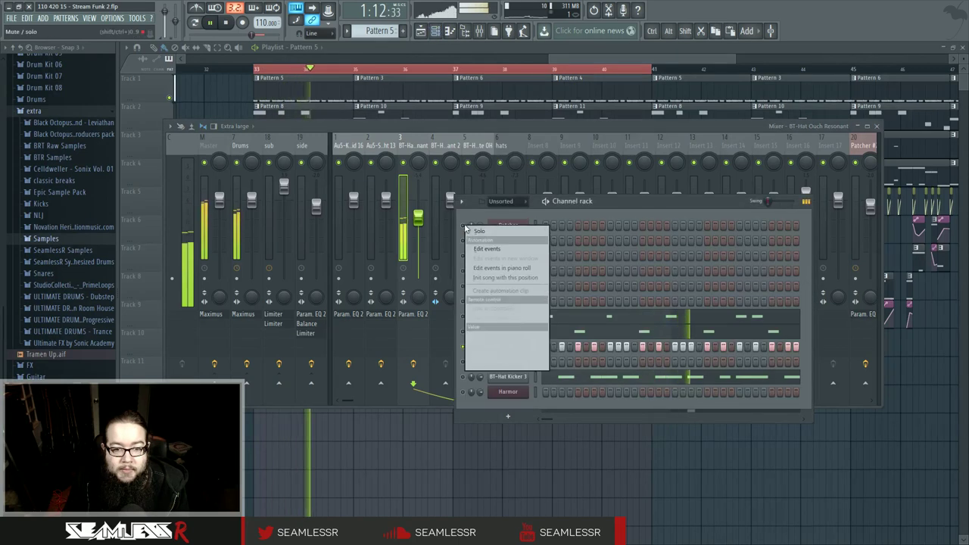
{"action": "left_click", "coordinate": [468, 231]}
{"action": "right_click", "coordinate": [463, 226]}
{"action": "left_click", "coordinate": [469, 232]}
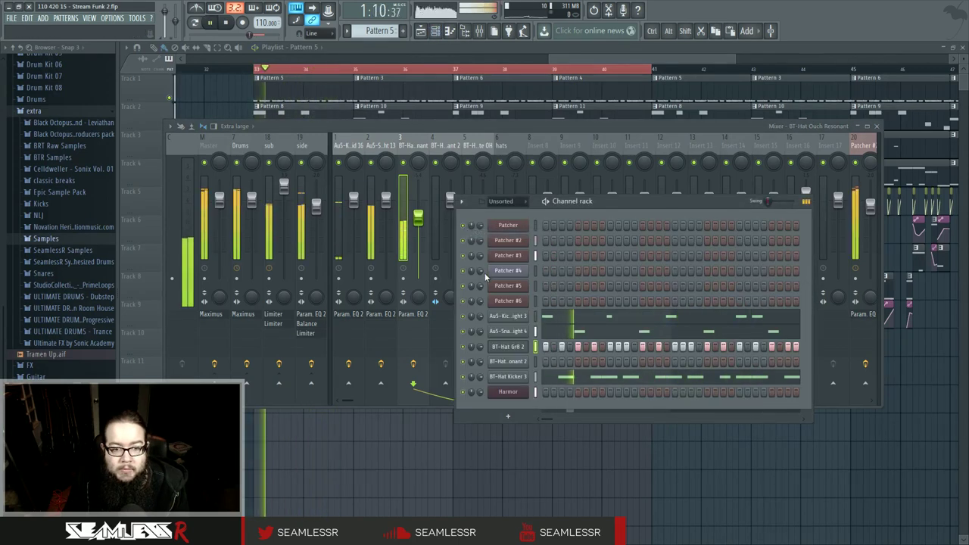
Lower the BT-Hat Ouch Resonant fader slightly further against the full mix and select the side mixer track
{"action": "left_click", "coordinate": [413, 125]}
{"action": "left_click_drag", "start_coordinate": [418, 219], "coordinate": [419, 227]}
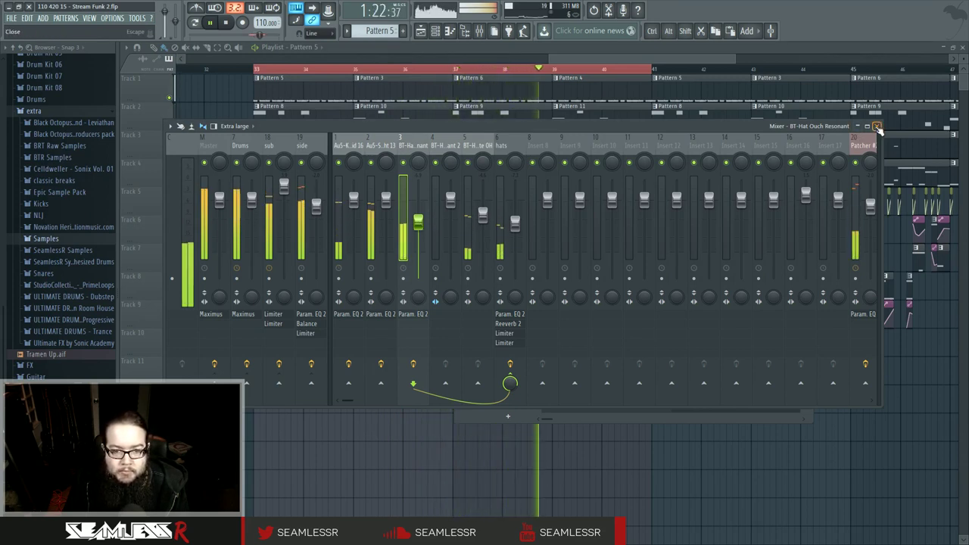
{"action": "left_click", "coordinate": [319, 326]}
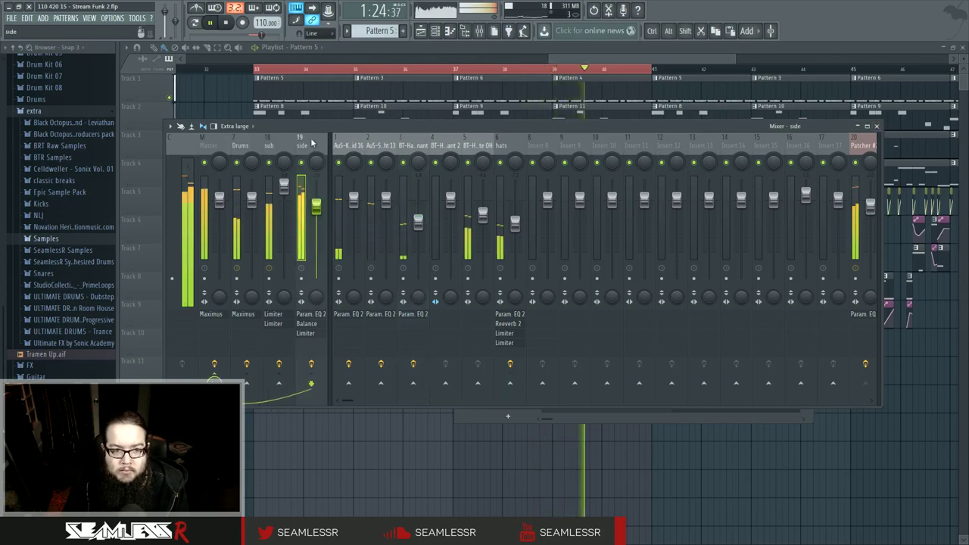
Examine the Balance and Limiter effects on the side mixer track during song playback
{"action": "left_click", "coordinate": [315, 327]}
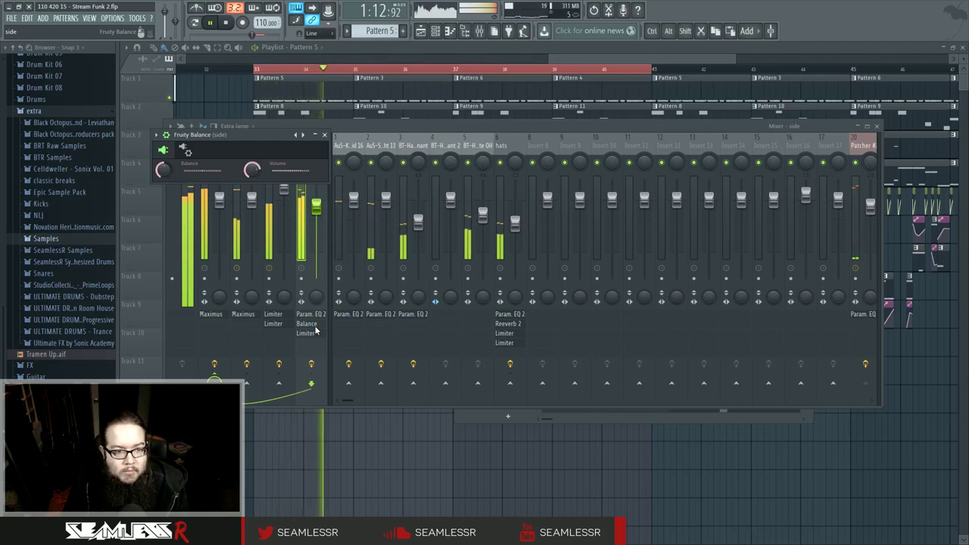
{"action": "left_click", "coordinate": [316, 333]}
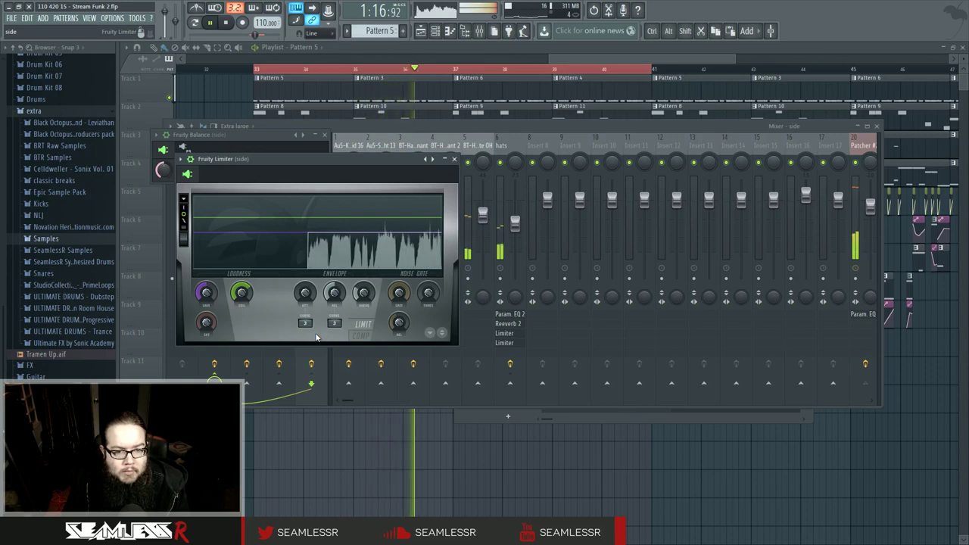
{"action": "left_click", "coordinate": [454, 160]}
Inspect both Limiters on the hats mixer track during playback and close them
{"action": "left_click", "coordinate": [511, 337]}
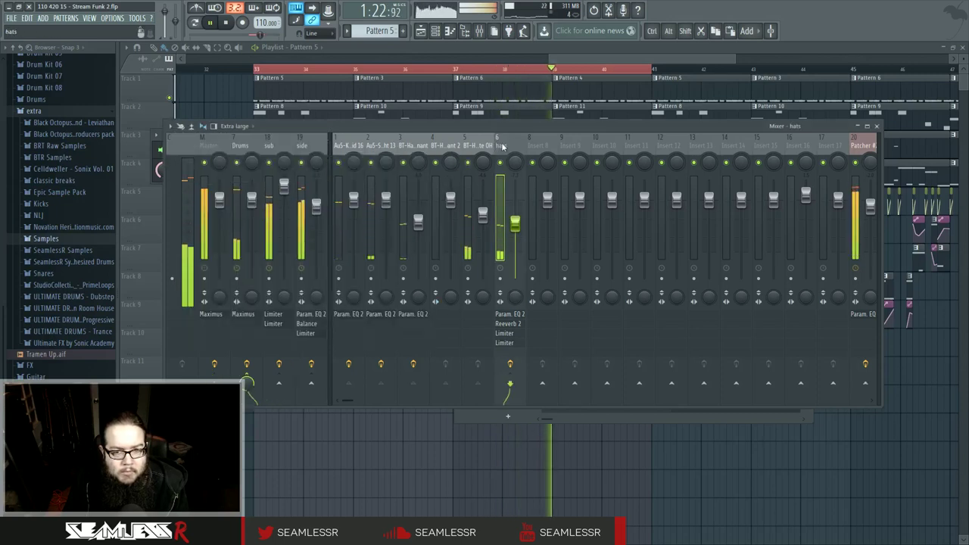
{"action": "left_click", "coordinate": [503, 342]}
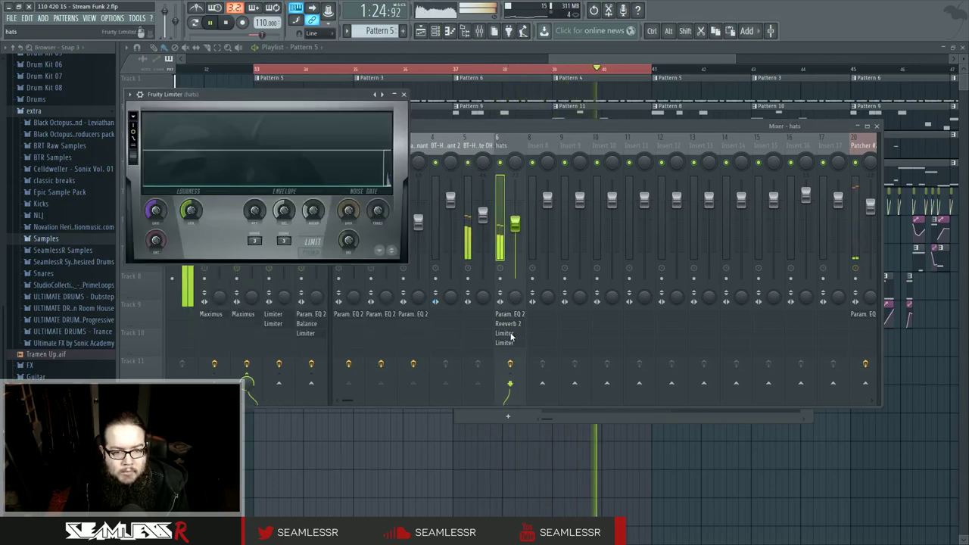
{"action": "left_click", "coordinate": [503, 342]}
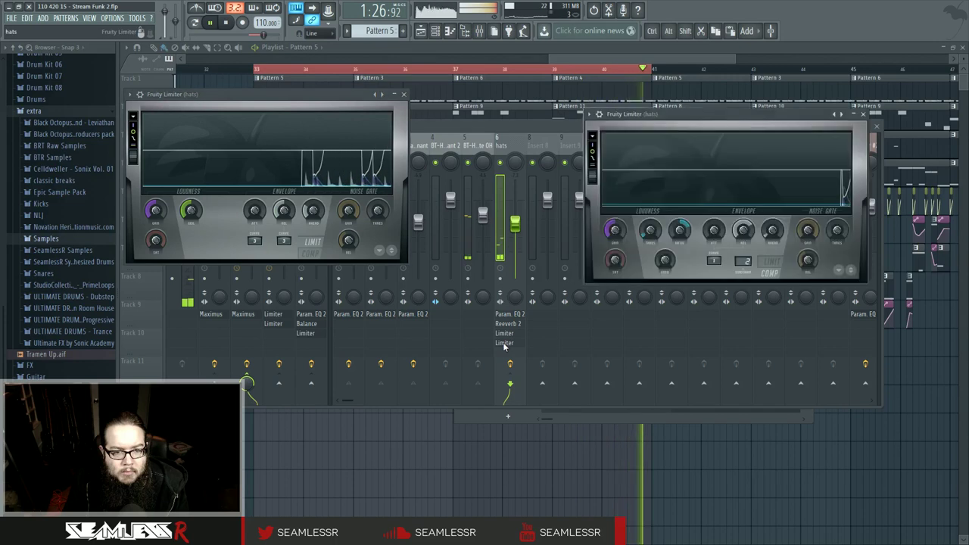
{"action": "left_click", "coordinate": [863, 114]}
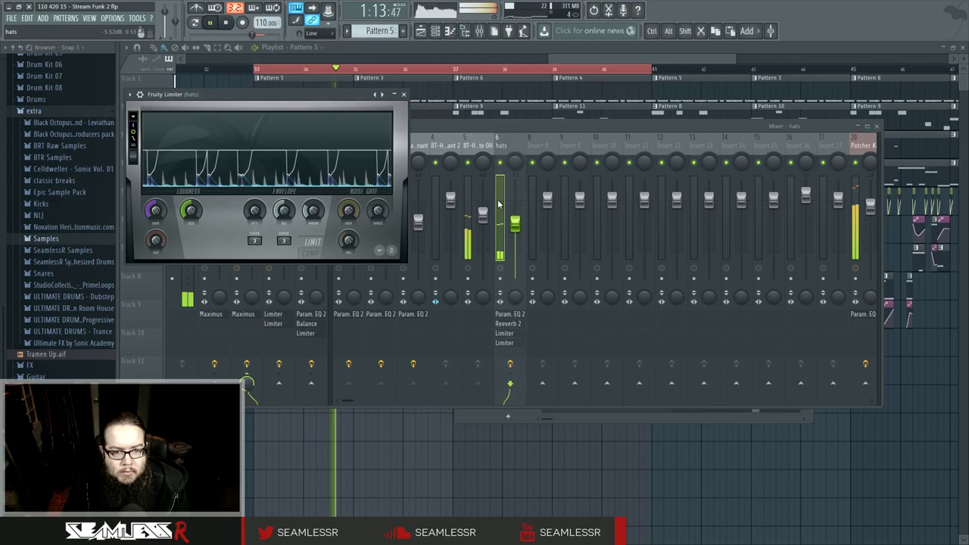
{"action": "left_click", "coordinate": [405, 96]}
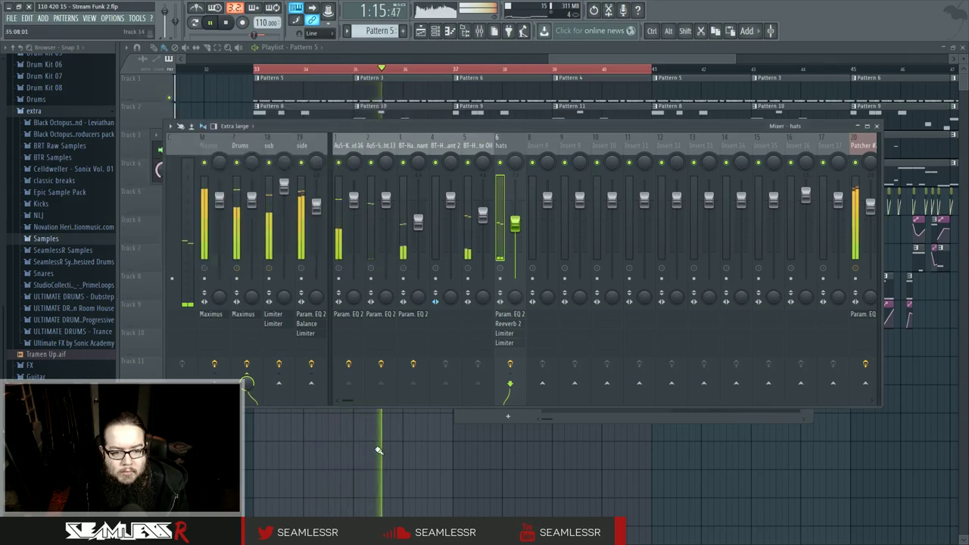
Close the mixer, check Pattern 3's drum steps in the channel rack and return to the playlist
{"action": "key", "text": "F9"}
{"action": "key", "text": "space"}
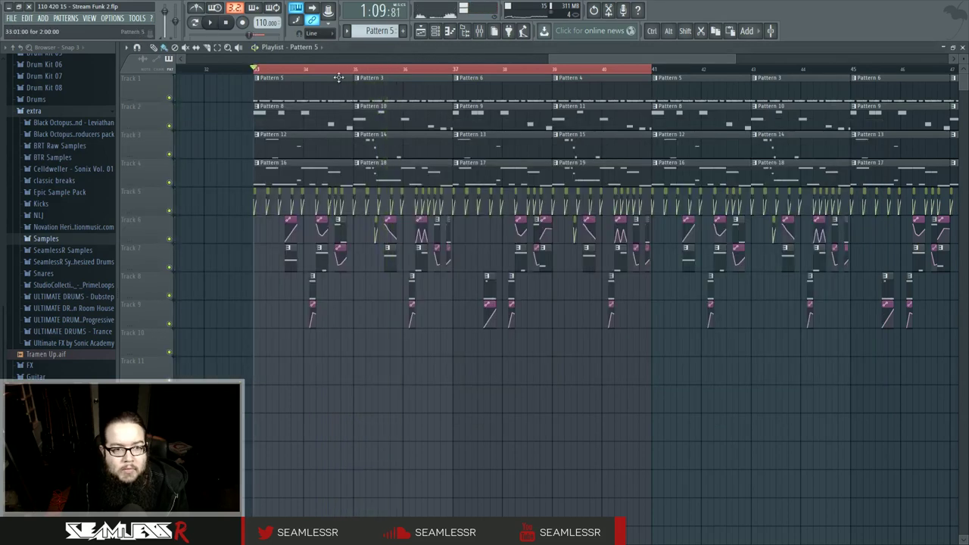
{"action": "double_click", "coordinate": [380, 90]}
{"action": "left_click", "coordinate": [435, 30]}
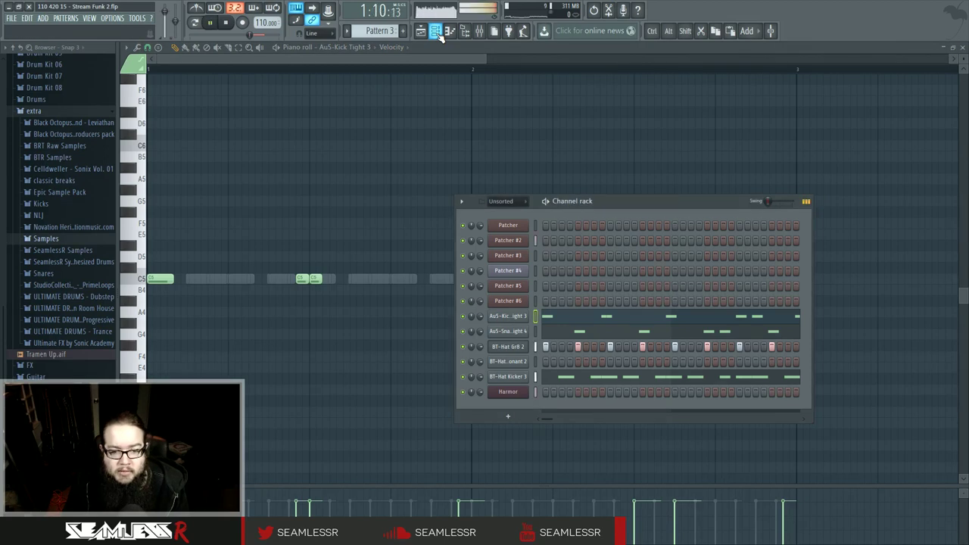
{"action": "left_click", "coordinate": [421, 30]}
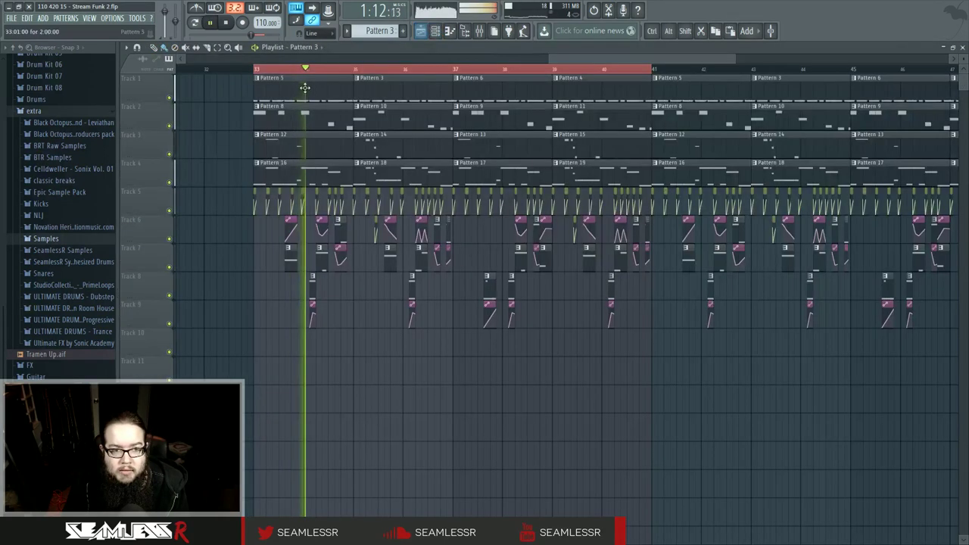
Fill the BT-Hat Gr8 2 channel on every 4 steps in Pattern 5 and play the song
{"action": "double_click", "coordinate": [457, 255]}
{"action": "left_click", "coordinate": [436, 30]}
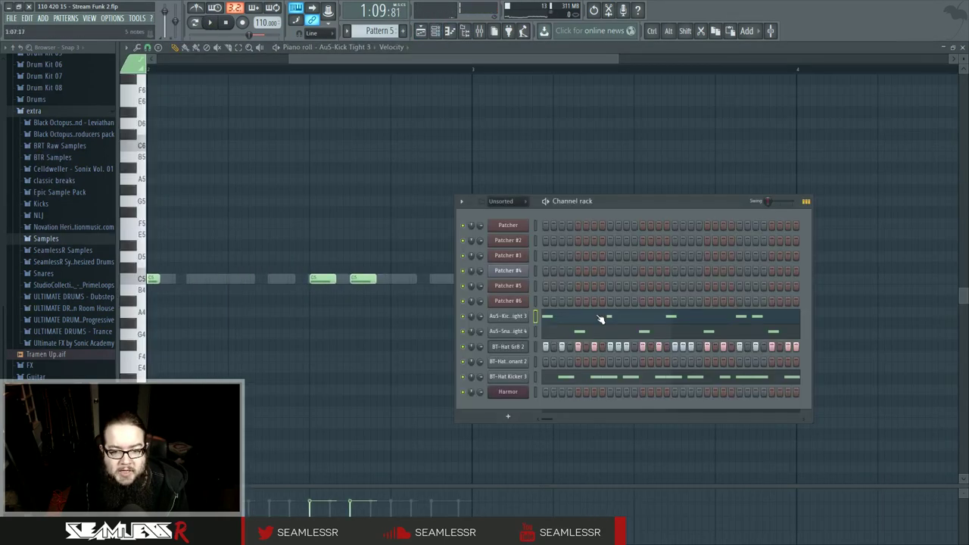
{"action": "right_click", "coordinate": [520, 347]}
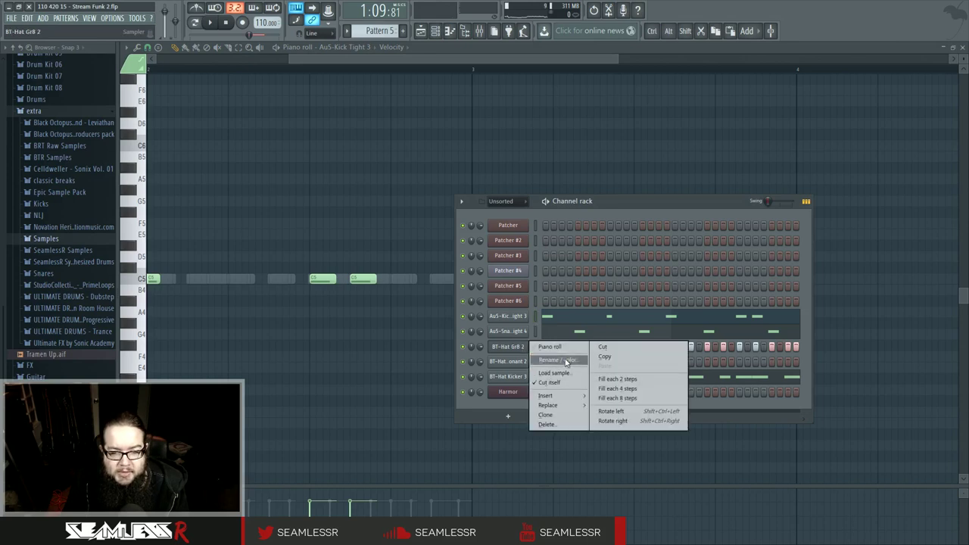
{"action": "left_click", "coordinate": [625, 389]}
{"action": "key", "text": "space"}
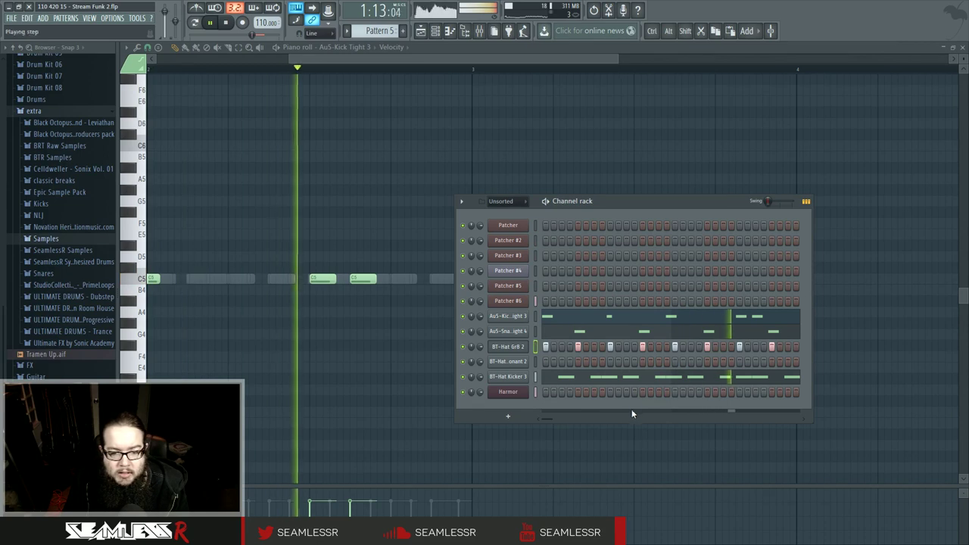
Check the BT-Hat Kicker 3 channel's sample settings, then save the project and return to the playlist
{"action": "left_click", "coordinate": [518, 381]}
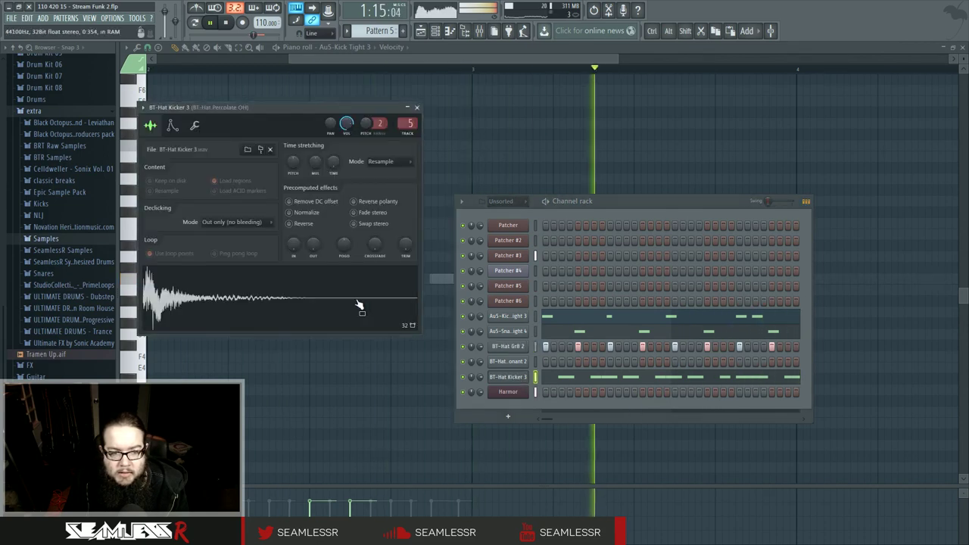
{"action": "left_click", "coordinate": [12, 18]}
{"action": "left_click", "coordinate": [23, 64]}
{"action": "left_click", "coordinate": [425, 32]}
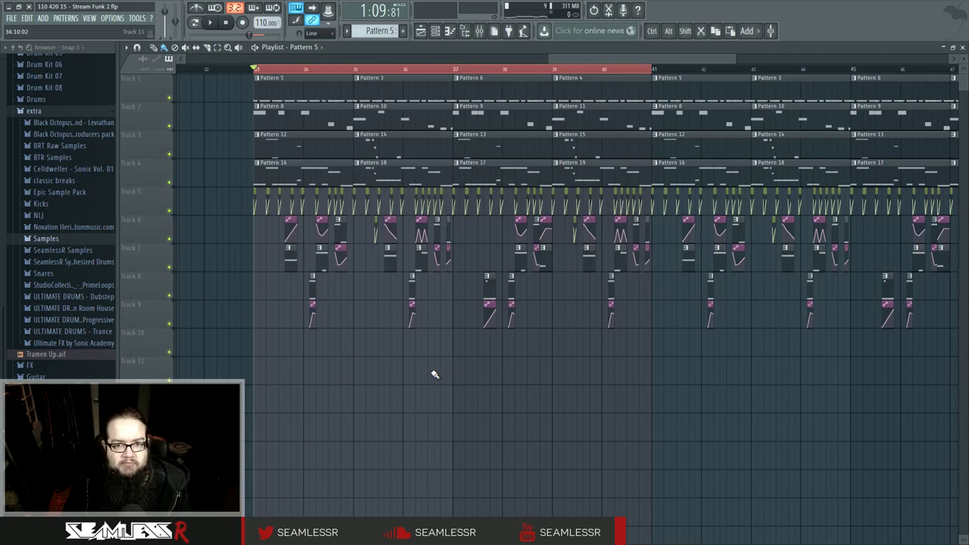
Set the main level of the side mixer track's Parametric EQ 2 to -0.3 dB
{"action": "left_click", "coordinate": [477, 32]}
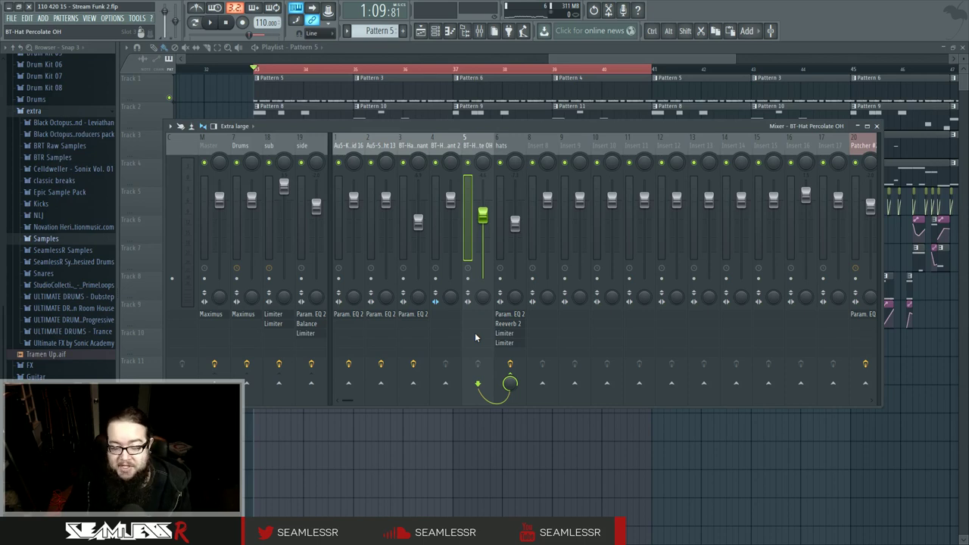
{"action": "left_click", "coordinate": [306, 145]}
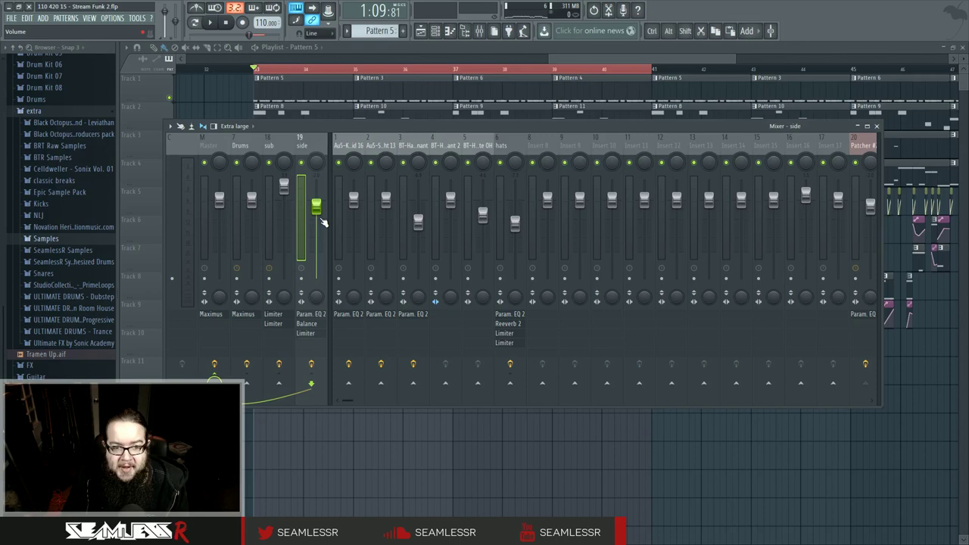
{"action": "left_click", "coordinate": [324, 313]}
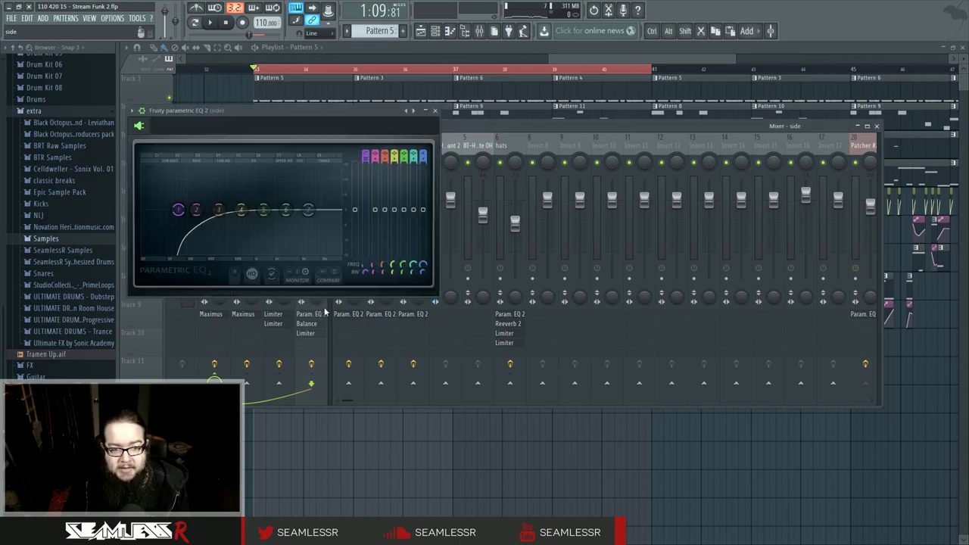
{"action": "left_click_drag", "start_coordinate": [361, 209], "coordinate": [354, 211]}
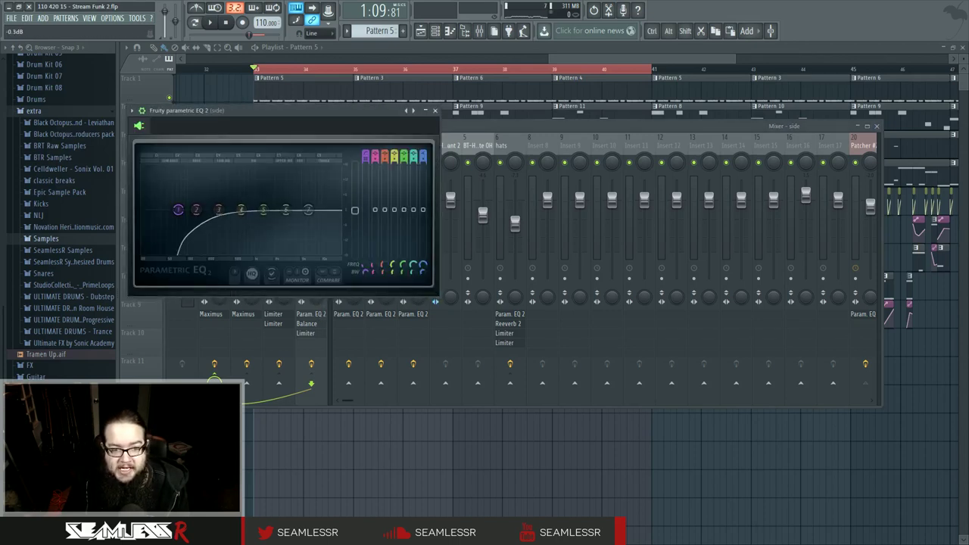
{"action": "left_click", "coordinate": [436, 110]}
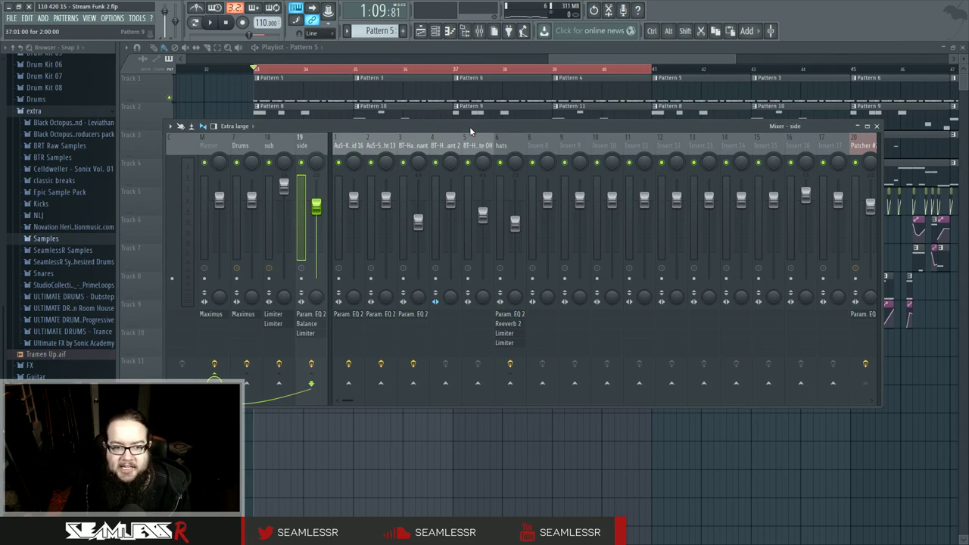
Raise the ceiling of the side track's Limiter to 12 dB and check its signal display during playback
{"action": "left_click", "coordinate": [318, 327]}
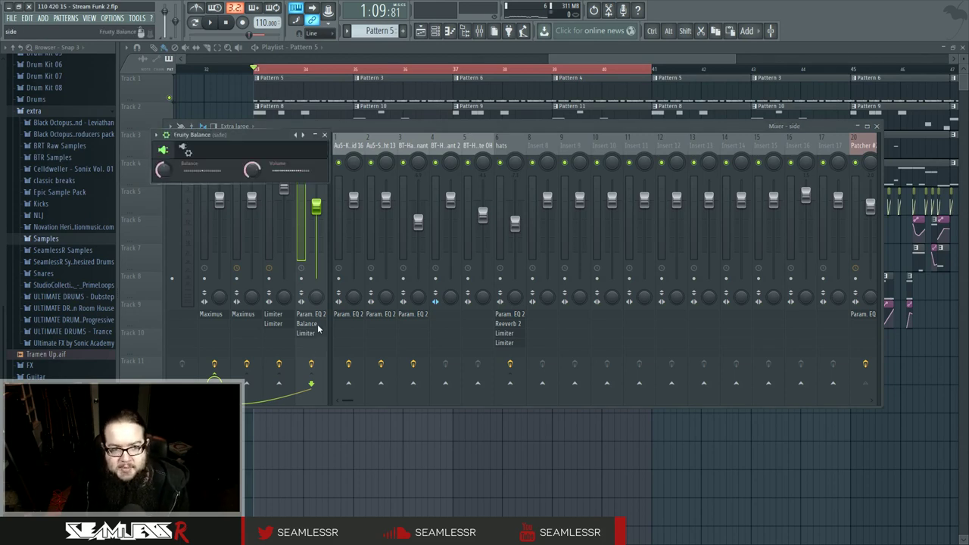
{"action": "left_click", "coordinate": [316, 335]}
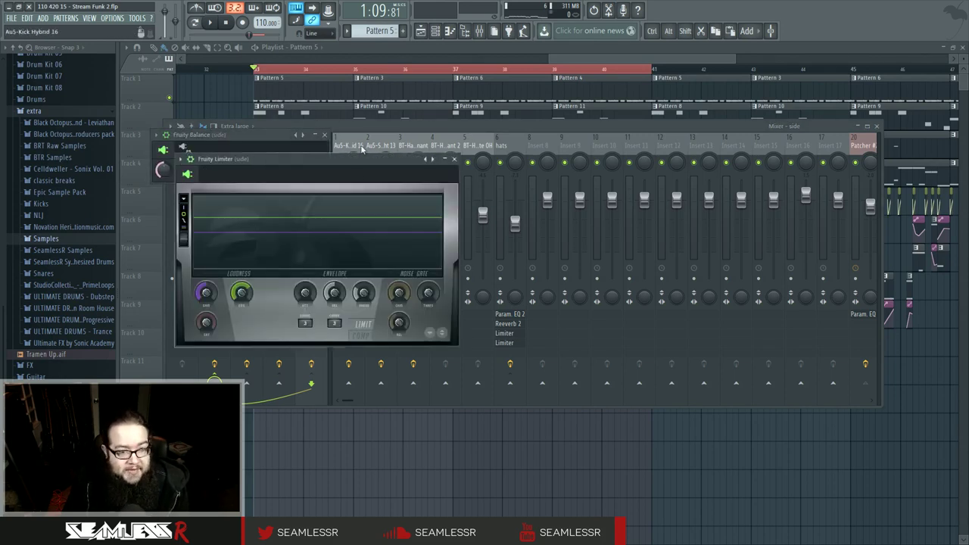
{"action": "left_click_drag", "start_coordinate": [360, 163], "coordinate": [355, 228]}
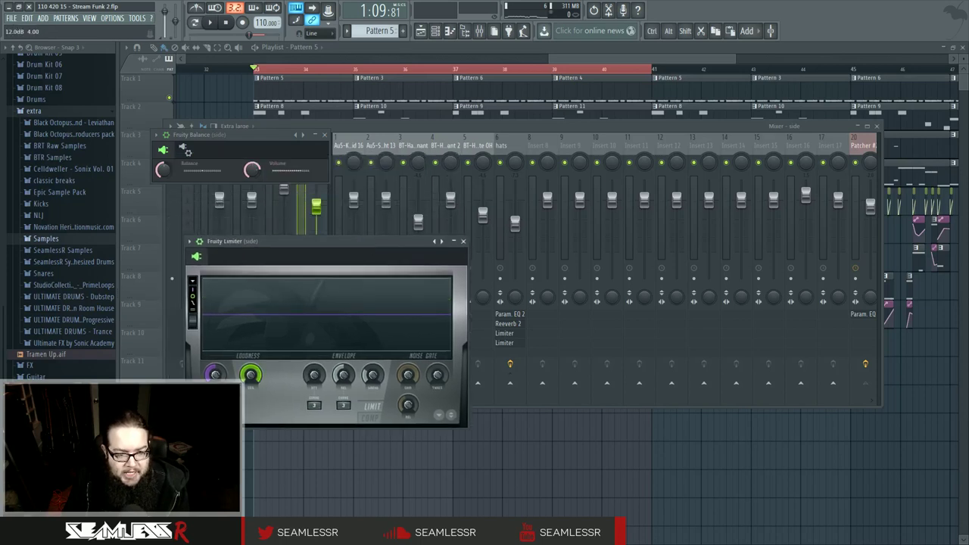
{"action": "left_click_drag", "start_coordinate": [395, 241], "coordinate": [369, 223]}
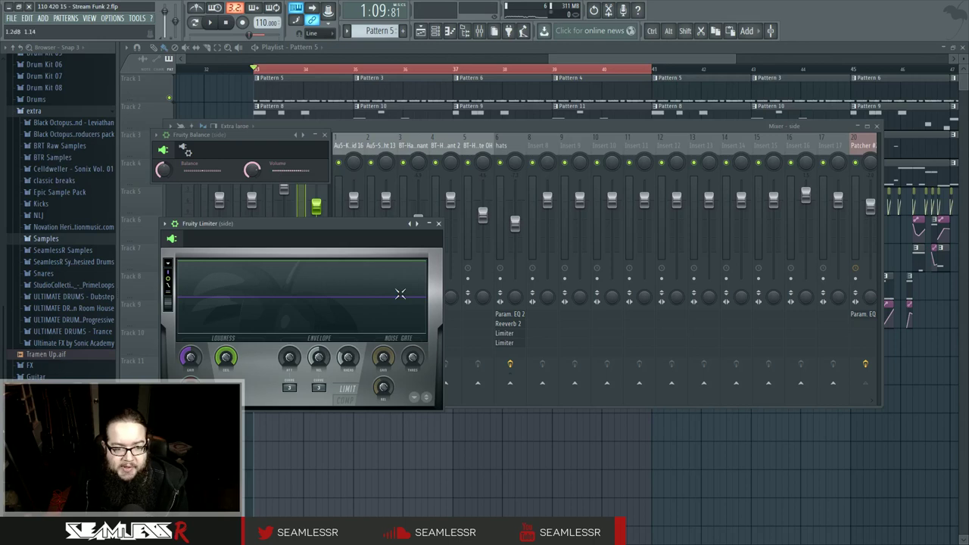
{"action": "key", "text": "space"}
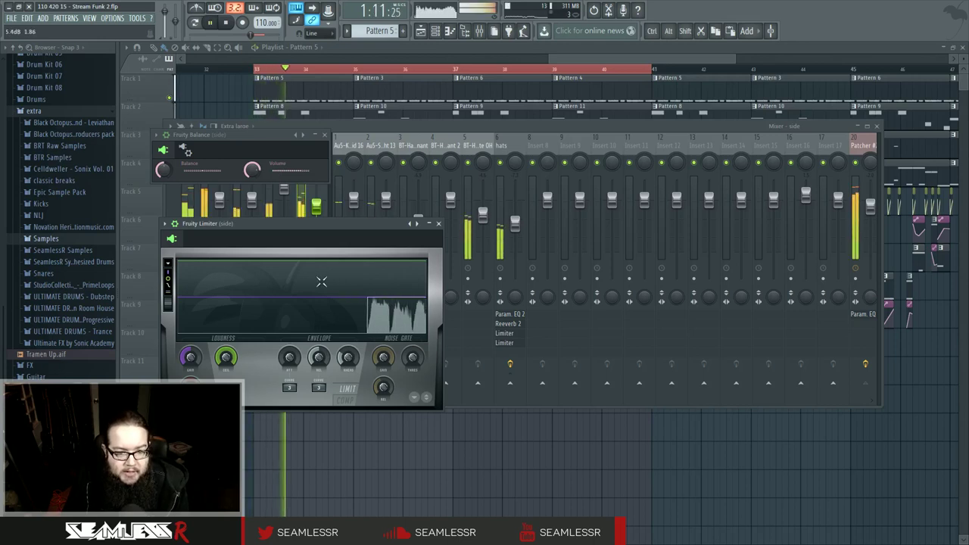
{"action": "key", "text": "space"}
{"action": "left_click", "coordinate": [343, 324]}
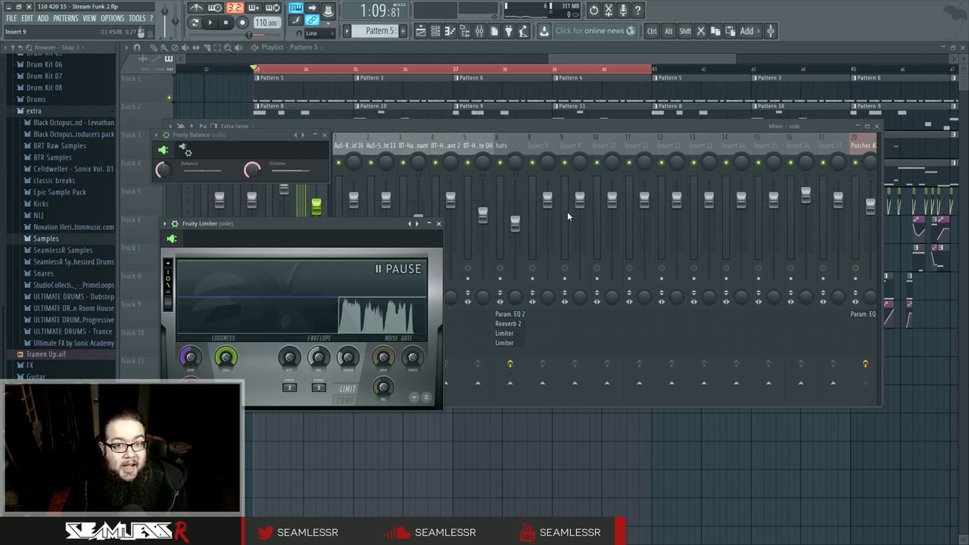
Inspect the remote control settings of the side track's Balance volume and of a mixer control without changing them
{"action": "right_click", "coordinate": [261, 172]}
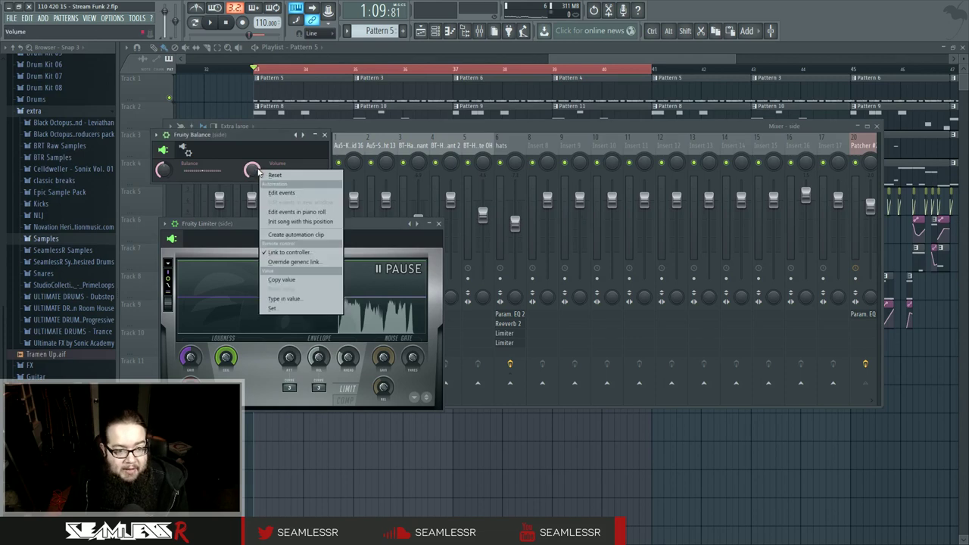
{"action": "left_click", "coordinate": [291, 256]}
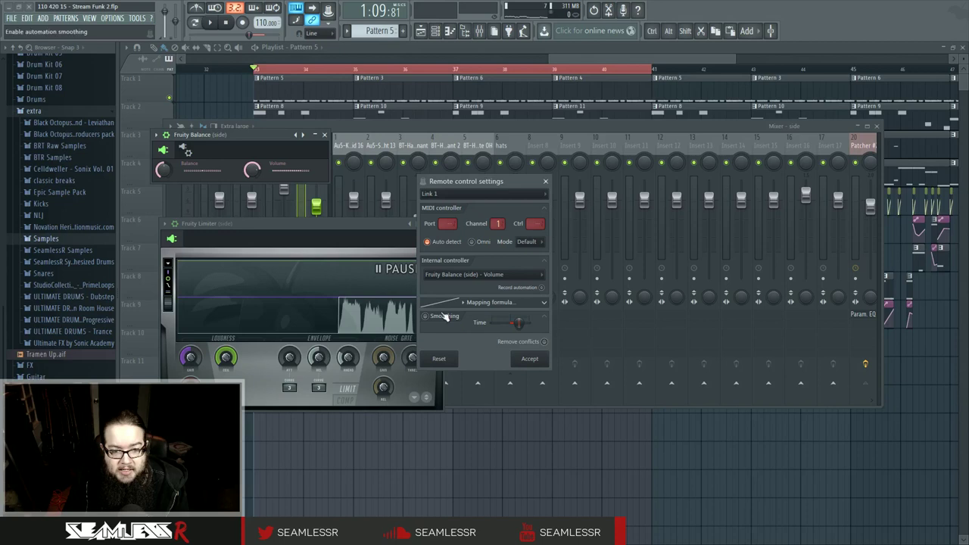
{"action": "left_click", "coordinate": [546, 183]}
{"action": "right_click", "coordinate": [449, 187]}
{"action": "left_click", "coordinate": [482, 295]}
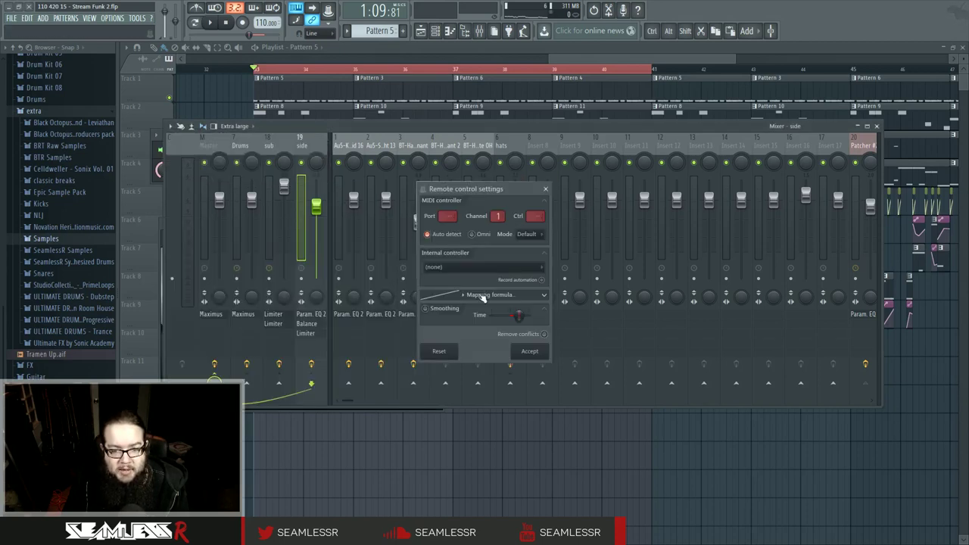
{"action": "left_click", "coordinate": [545, 189]}
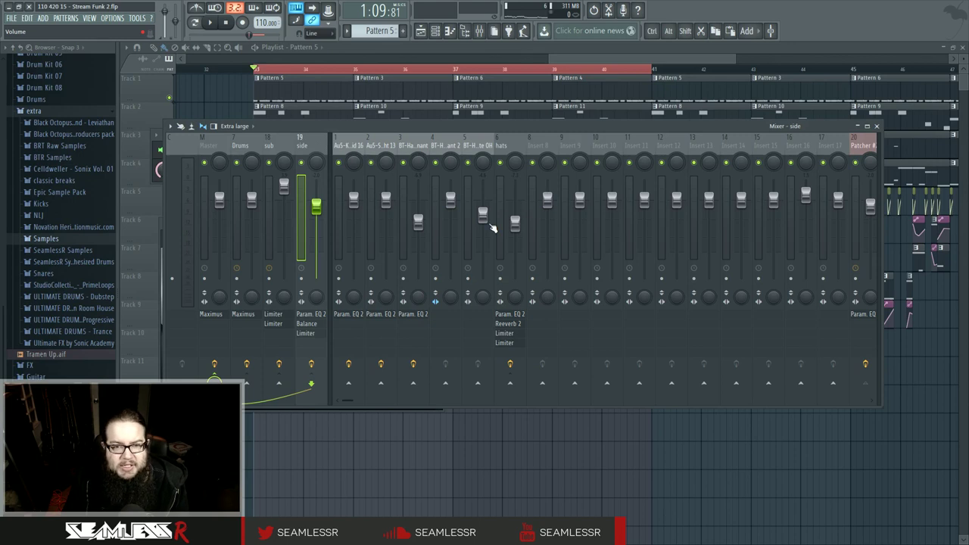
Close the mixer and play the looped song section to listen to the full mix
{"action": "left_click_drag", "start_coordinate": [314, 129], "coordinate": [304, 320]}
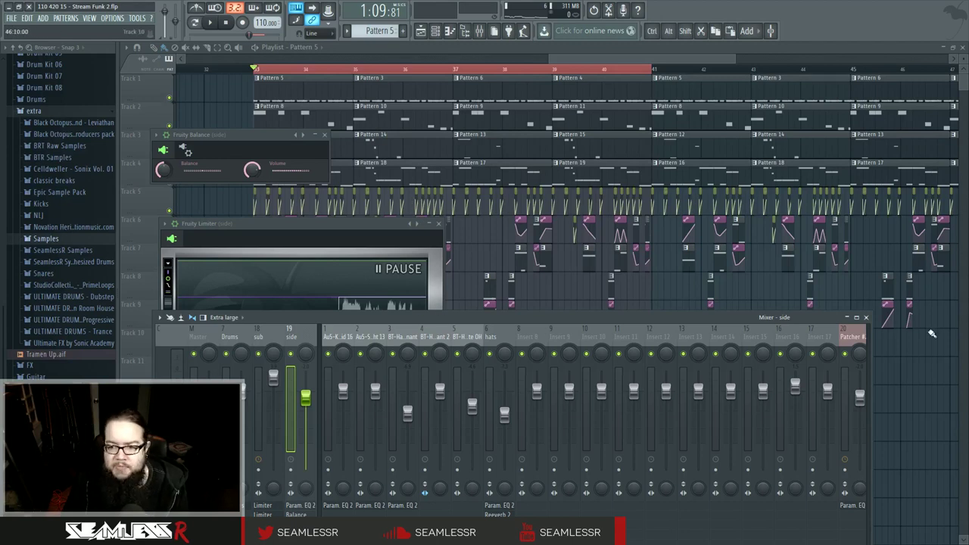
{"action": "left_click", "coordinate": [866, 318]}
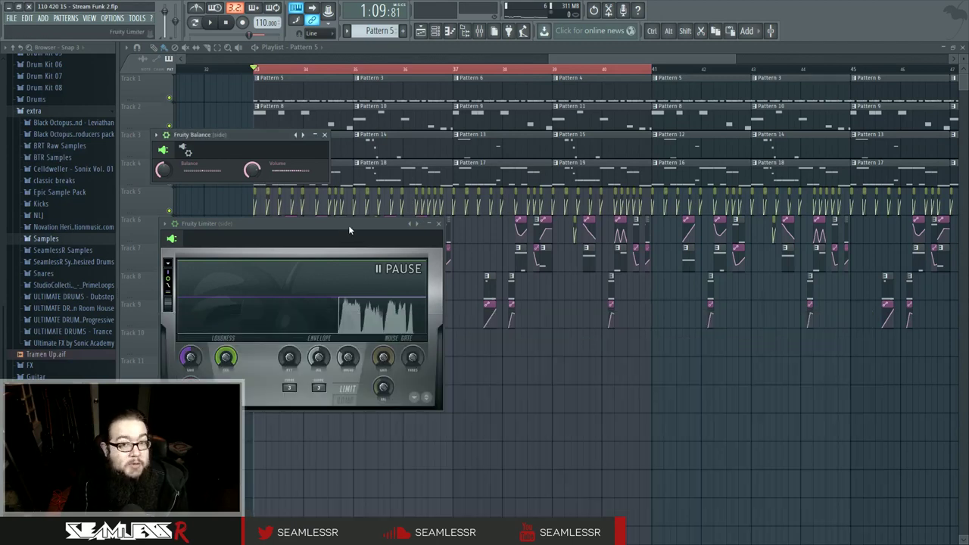
{"action": "key", "text": "space"}
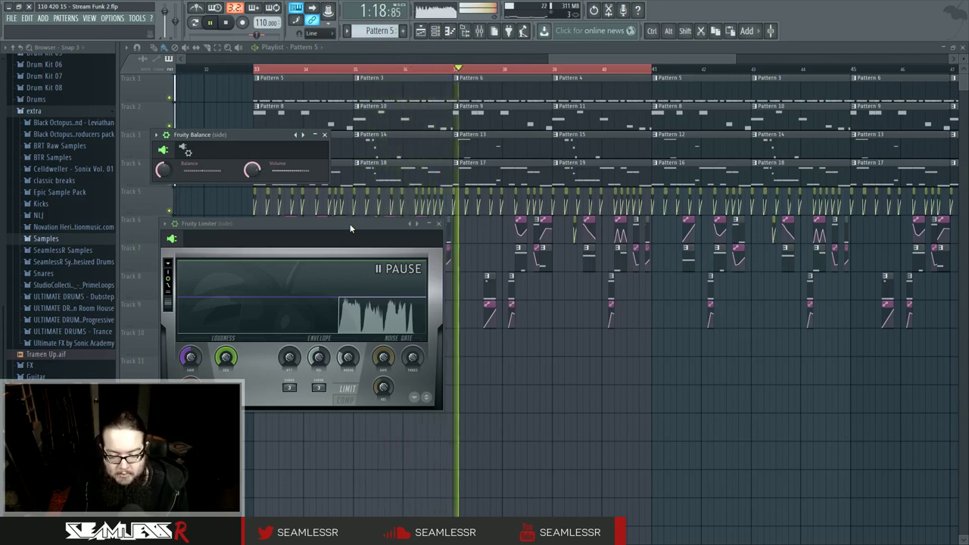
{"action": "key", "text": "space"}
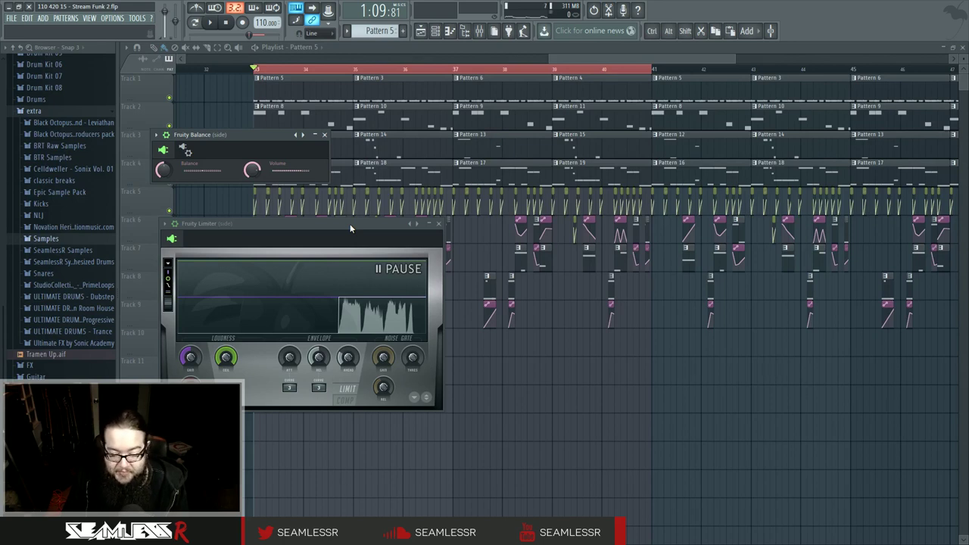
Close the side track's Limiter and Balance windows to clear the playlist view
{"action": "left_click", "coordinate": [438, 223]}
{"action": "left_click_drag", "start_coordinate": [321, 134], "coordinate": [446, 355]}
{"action": "left_click", "coordinate": [447, 355]}
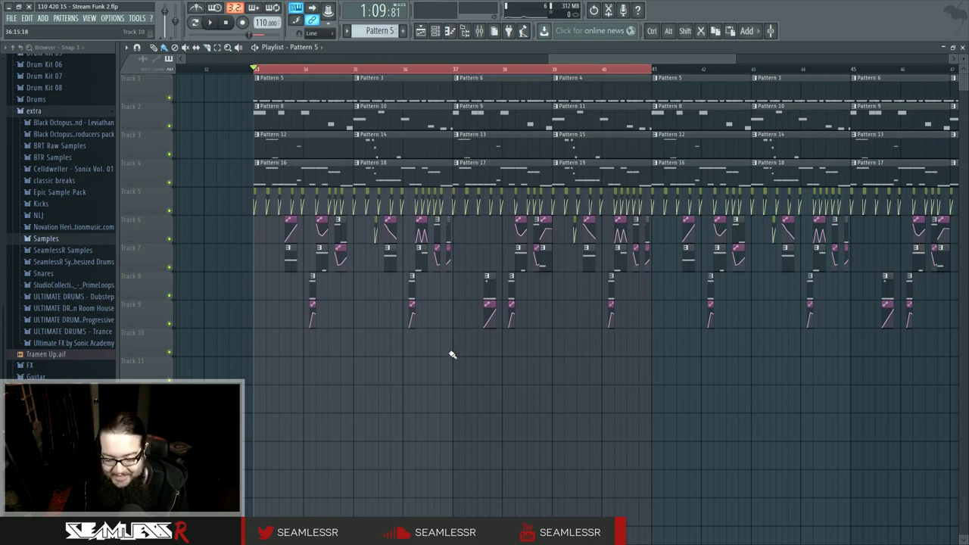
Play the start of the looped song section to hear the full mix
{"action": "left_click_drag", "start_coordinate": [446, 354], "coordinate": [450, 381]}
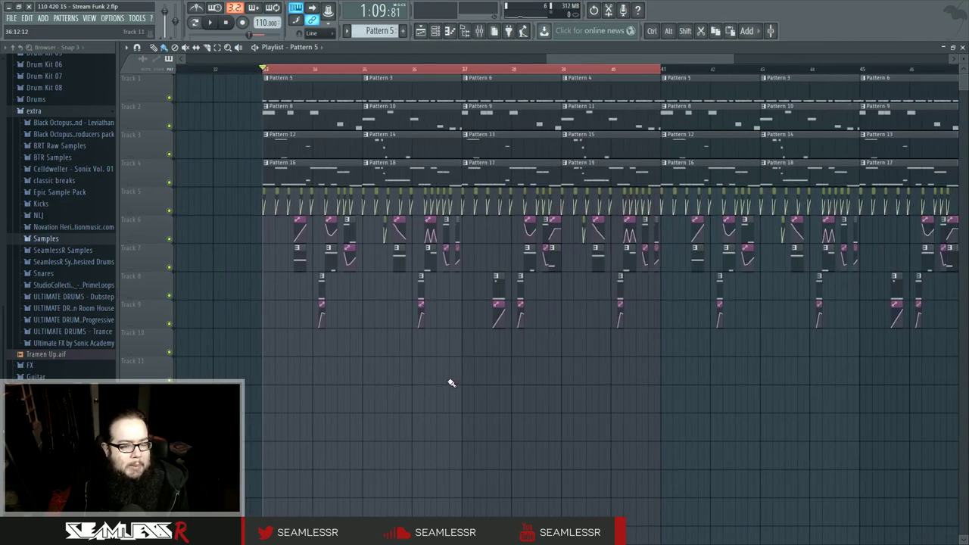
{"action": "scroll", "coordinate": [389, 350], "scroll_direction": "up", "scroll_amount": 2}
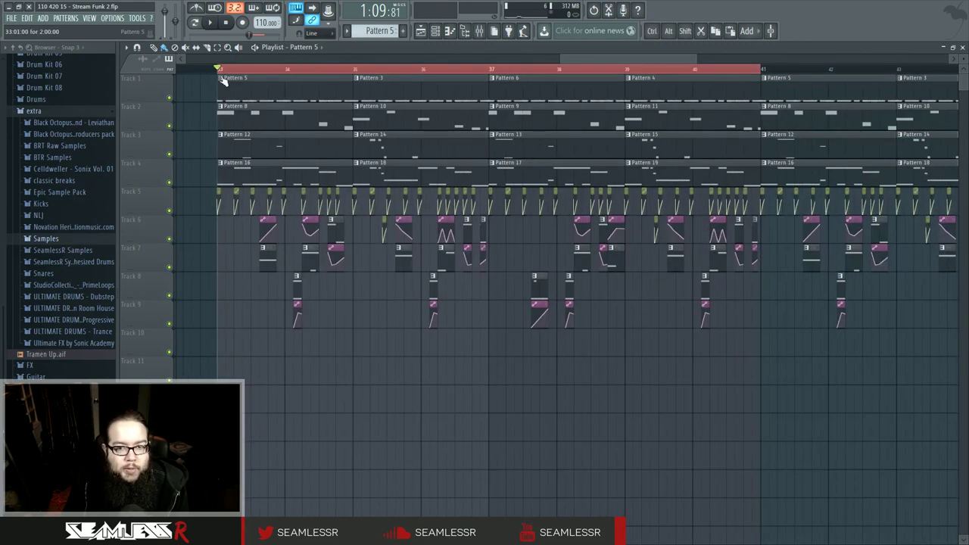
{"action": "scroll", "coordinate": [587, 347], "scroll_direction": "down", "scroll_amount": 4}
{"action": "scroll", "coordinate": [588, 346], "scroll_direction": "up", "scroll_amount": 4}
{"action": "key", "text": "space"}
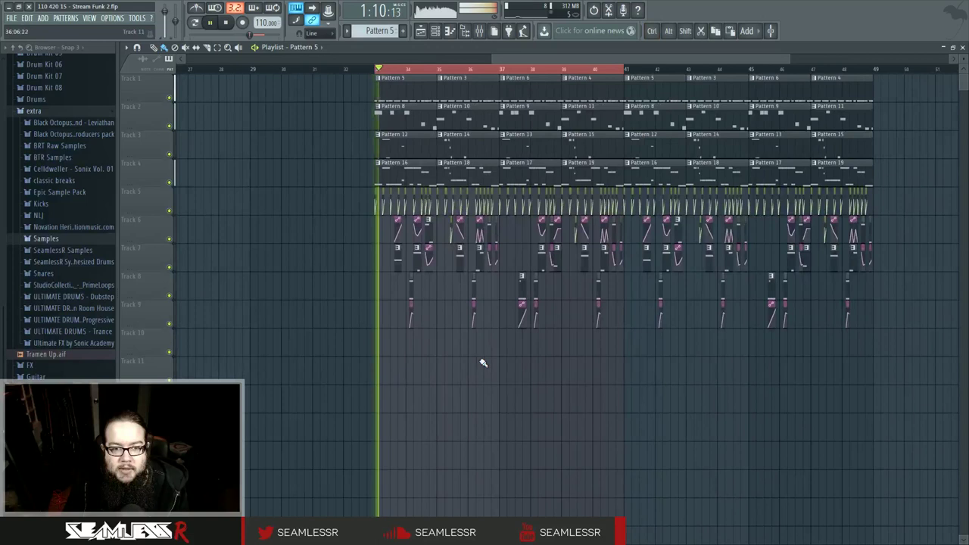
{"action": "scroll", "coordinate": [451, 359], "scroll_direction": "up", "scroll_amount": 2}
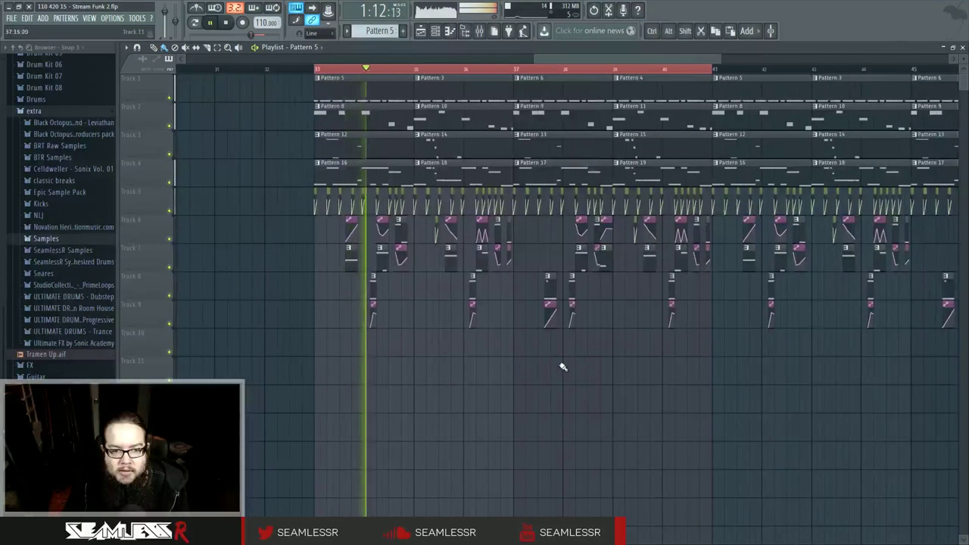
{"action": "key", "text": "space"}
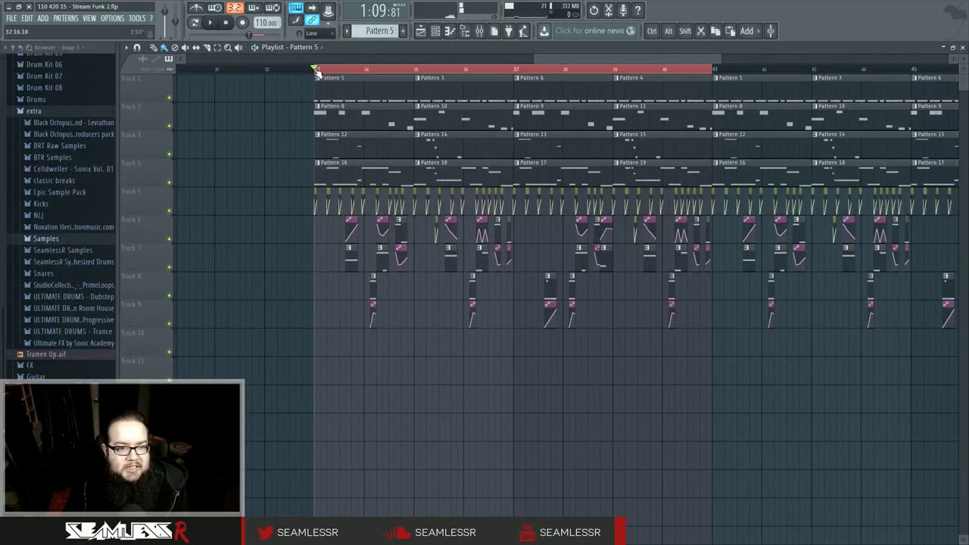
Open Pattern 8's Patcher #2 notes, switch playback to pattern mode, and play it with the mixer shown
{"action": "double_click", "coordinate": [367, 112]}
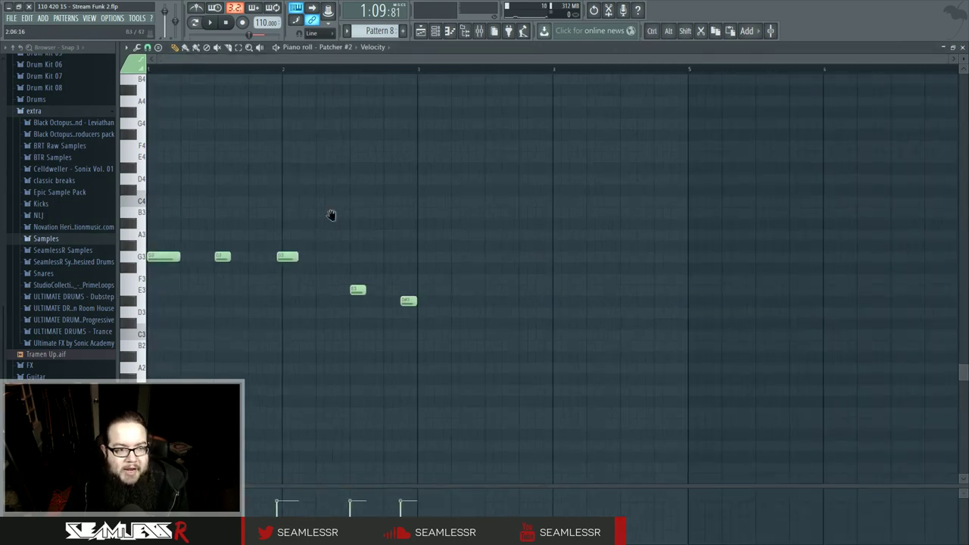
{"action": "left_click_drag", "start_coordinate": [332, 216], "coordinate": [424, 241]}
{"action": "left_click", "coordinate": [195, 23]}
{"action": "left_click", "coordinate": [210, 23]}
{"action": "left_click", "coordinate": [225, 23]}
{"action": "left_click", "coordinate": [479, 31]}
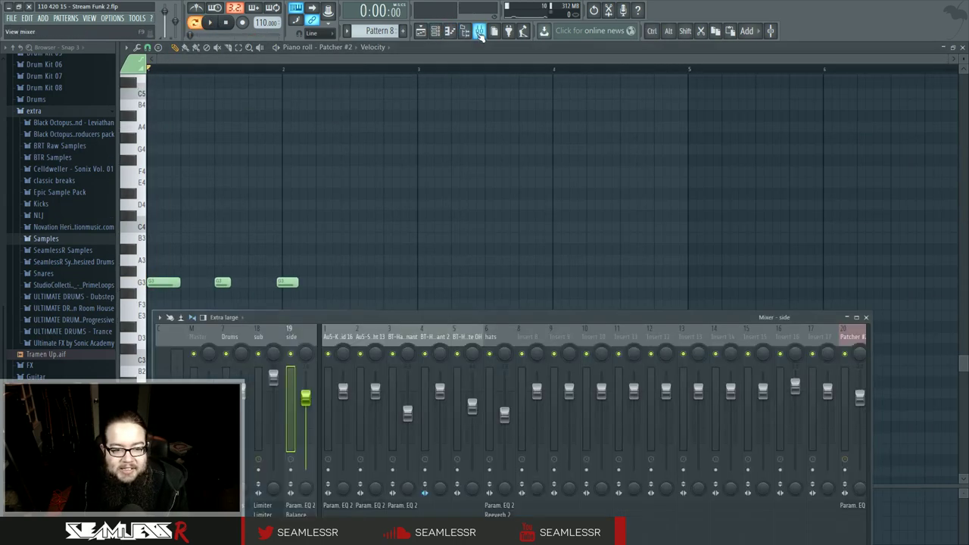
{"action": "key", "text": "space"}
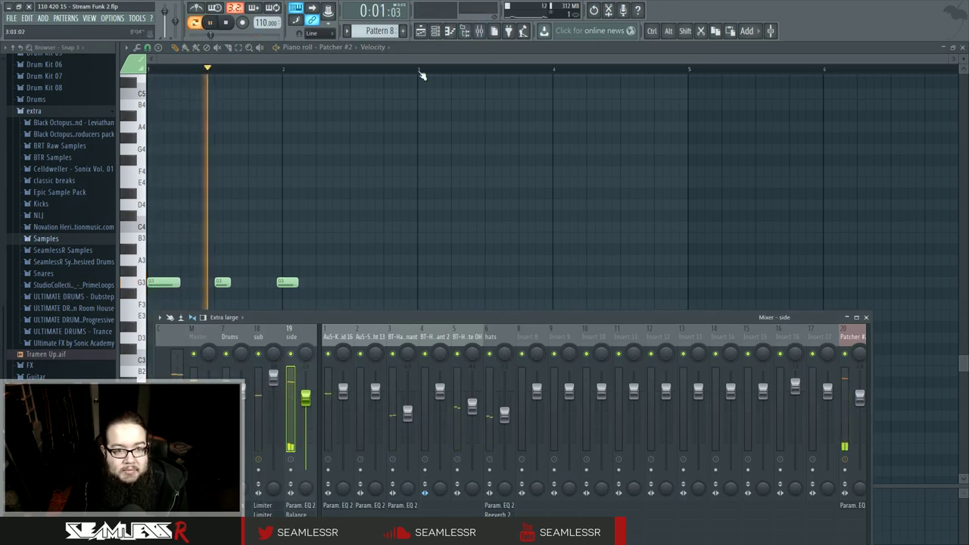
Open the Patcher #2 instrument and its upper Harmor, and listen to that synth while Pattern 8 plays
{"action": "left_click", "coordinate": [435, 30]}
{"action": "left_click", "coordinate": [509, 240]}
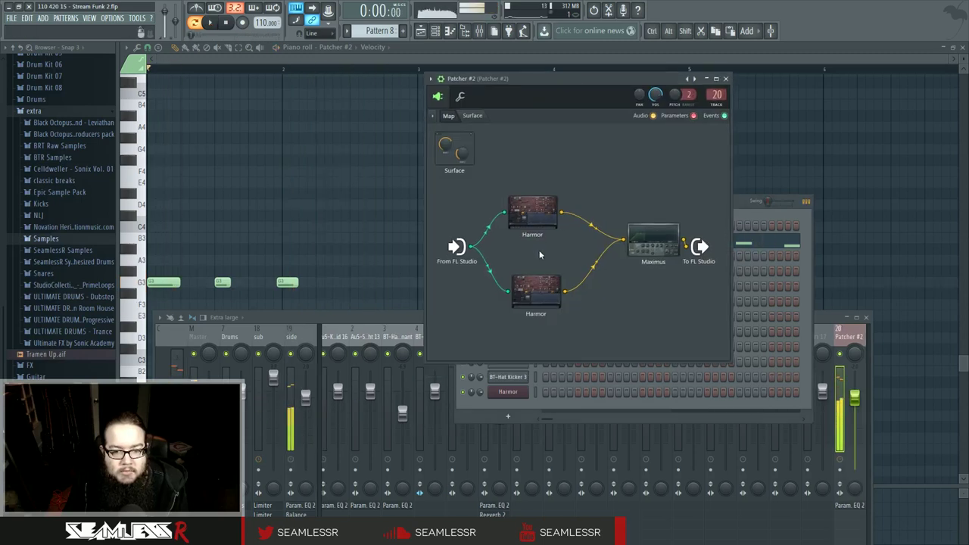
{"action": "key", "text": "space"}
{"action": "left_click", "coordinate": [535, 214]}
{"action": "left_click_drag", "start_coordinate": [533, 226], "coordinate": [592, 123]}
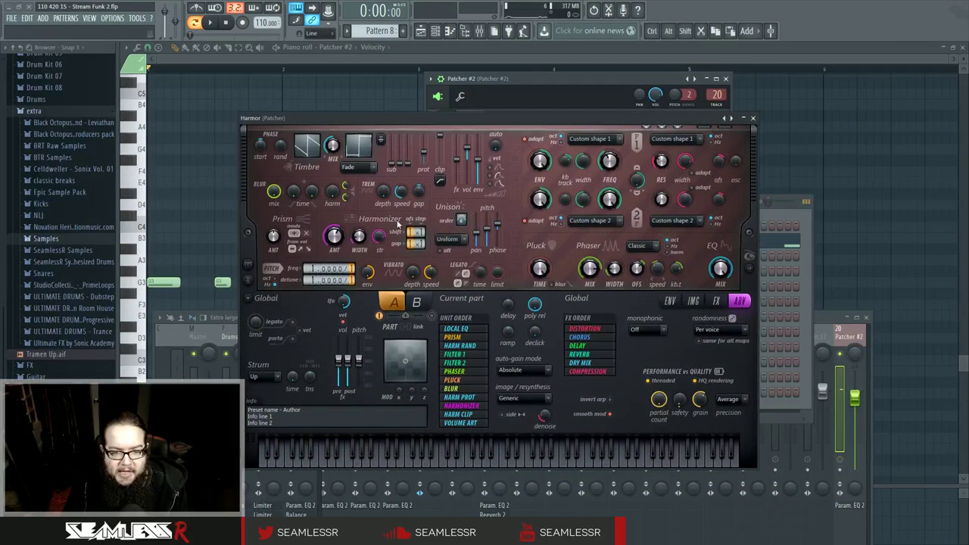
{"action": "key", "text": "space"}
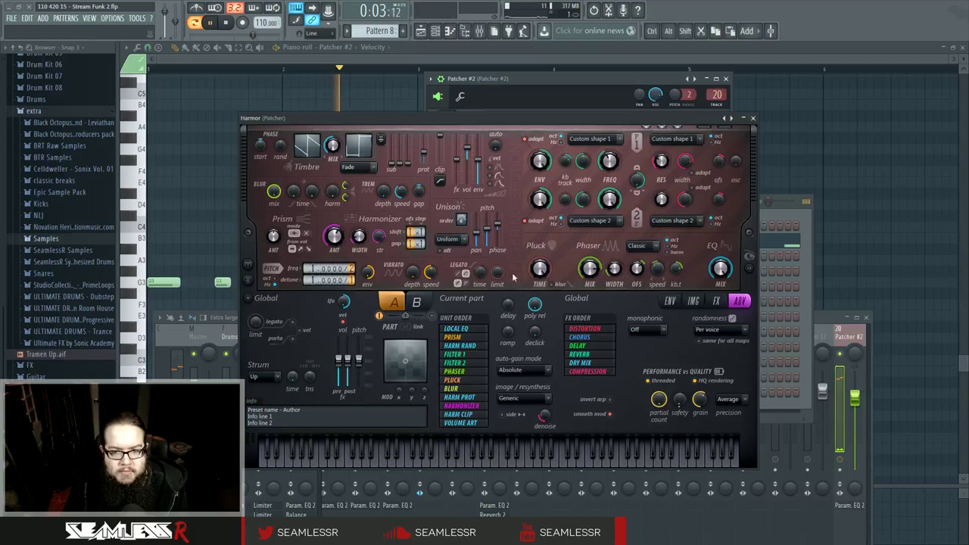
Show the upper Harmor's spectrum display and try Filter 1's resonance amount and offset during playback, ending with the synth window closed
{"action": "left_click", "coordinate": [752, 272]}
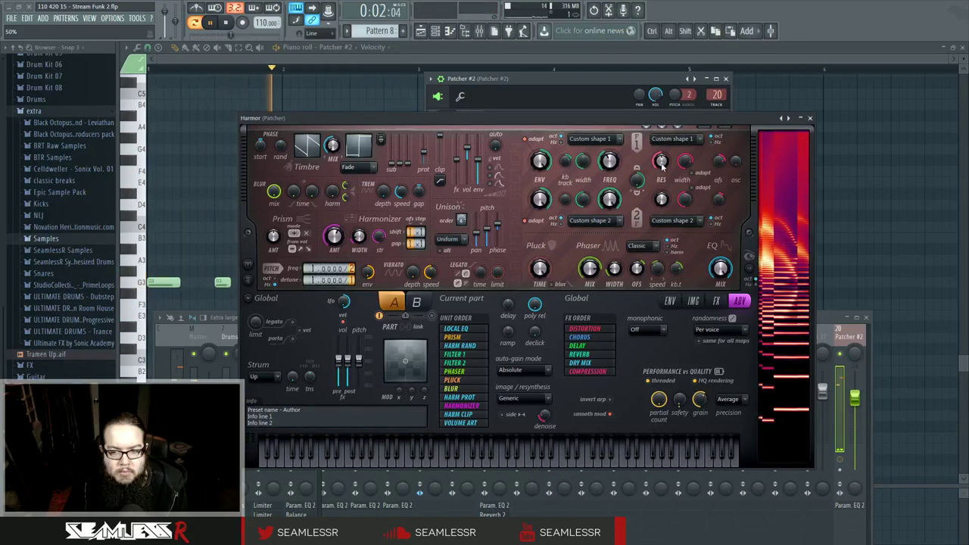
{"action": "left_click_drag", "start_coordinate": [662, 165], "coordinate": [663, 167]}
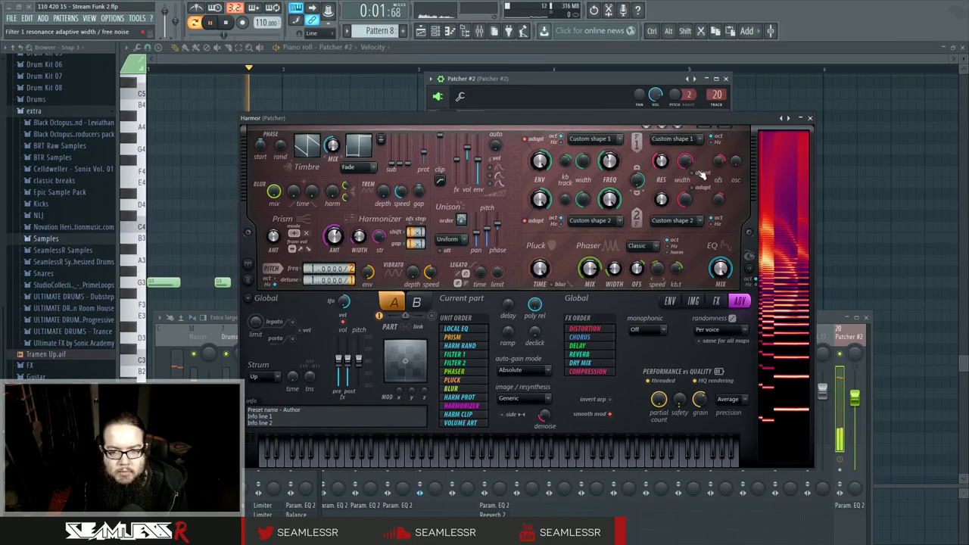
{"action": "left_click_drag", "start_coordinate": [718, 162], "coordinate": [718, 166]}
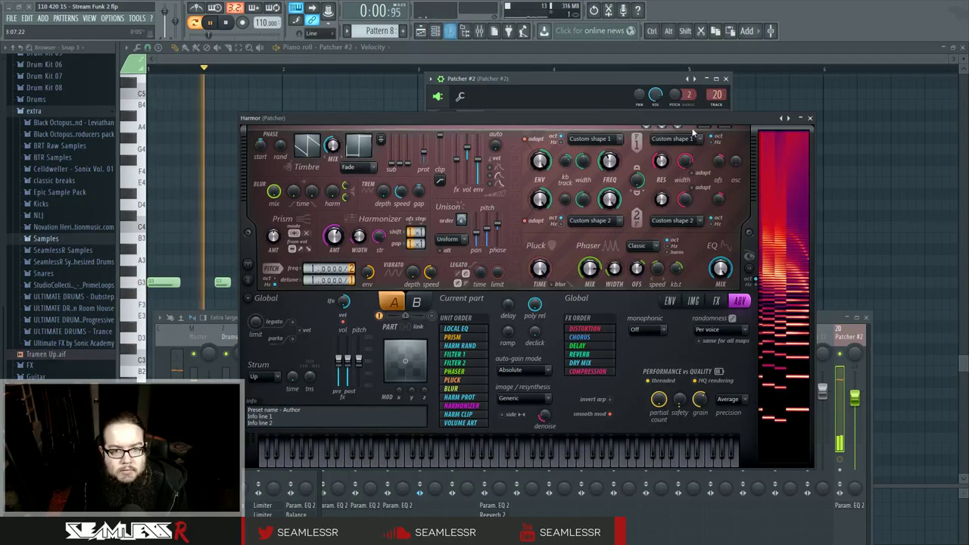
{"action": "left_click", "coordinate": [810, 119]}
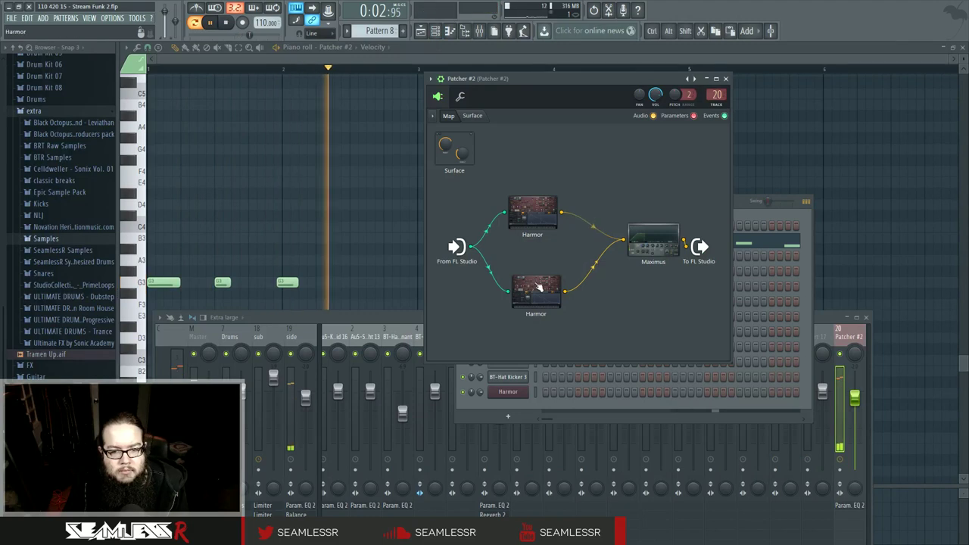
Adjust the lower Harmor's unison pitch thickness and reshape its Harmonic unison pitch curve into a single gradual rise
{"action": "left_click", "coordinate": [536, 288]}
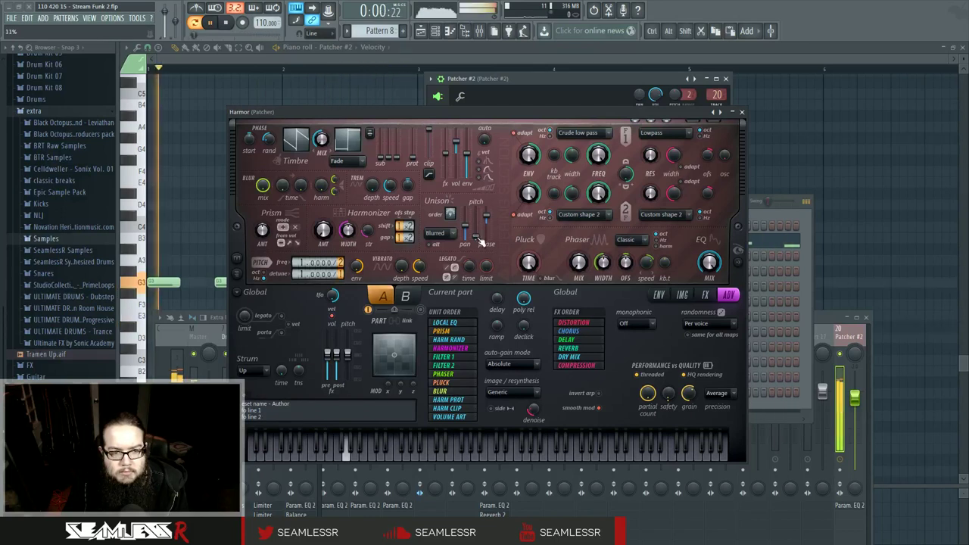
{"action": "key", "text": "space"}
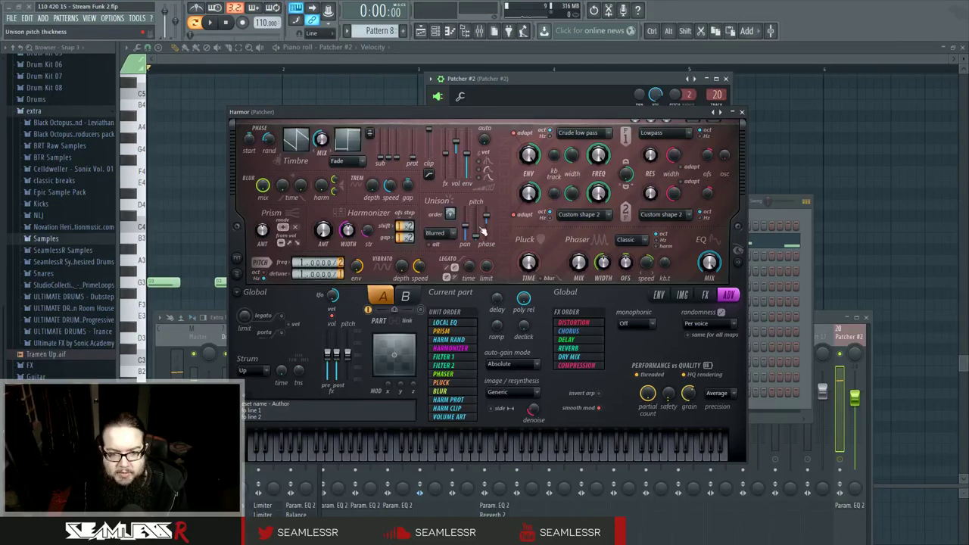
{"action": "left_click", "coordinate": [659, 295]}
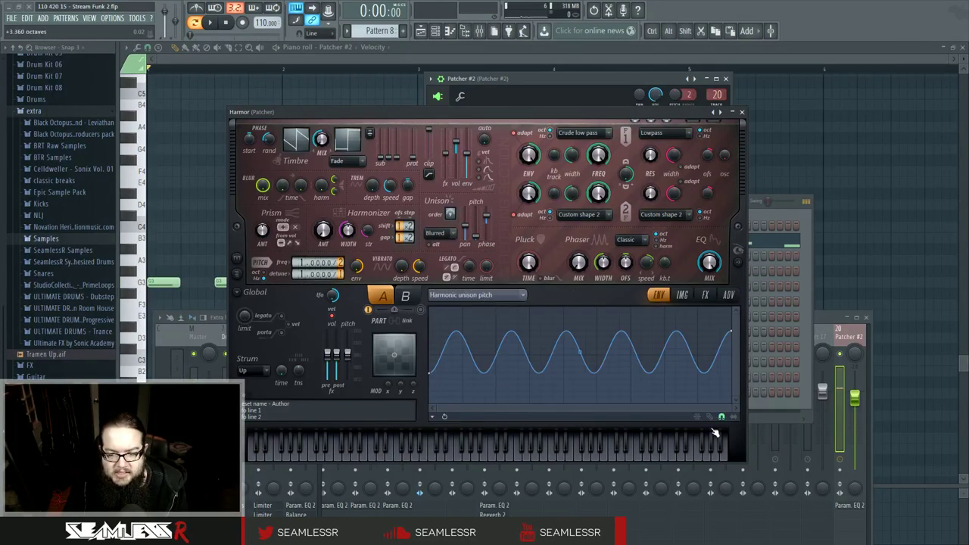
{"action": "key", "text": "space"}
{"action": "left_click_drag", "start_coordinate": [580, 352], "coordinate": [580, 353]}
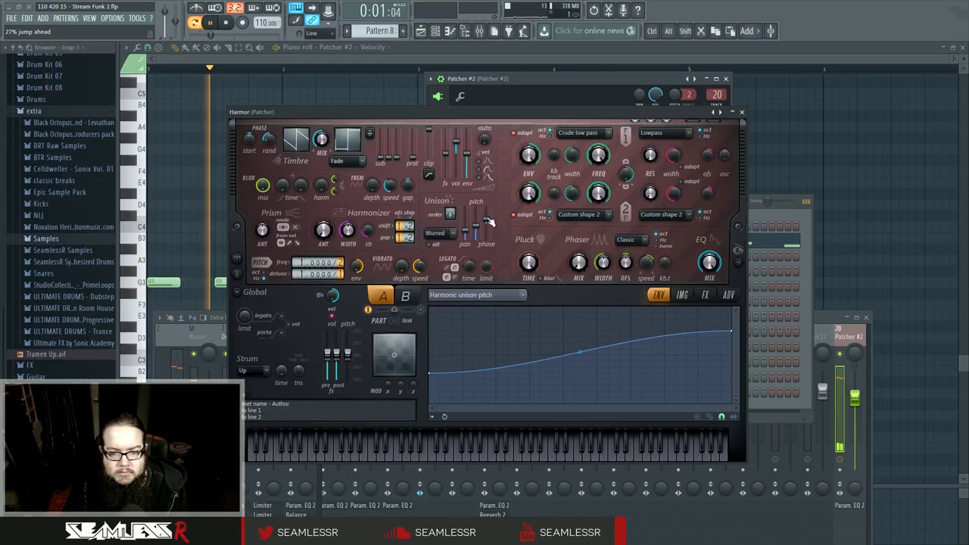
Cut the low end in the lower Harmor's Local EQ with a curve rising to a flat line, and close the synth
{"action": "left_click", "coordinate": [616, 212]}
{"action": "left_click_drag", "start_coordinate": [431, 355], "coordinate": [430, 380]}
{"action": "left_click_drag", "start_coordinate": [496, 361], "coordinate": [496, 355]}
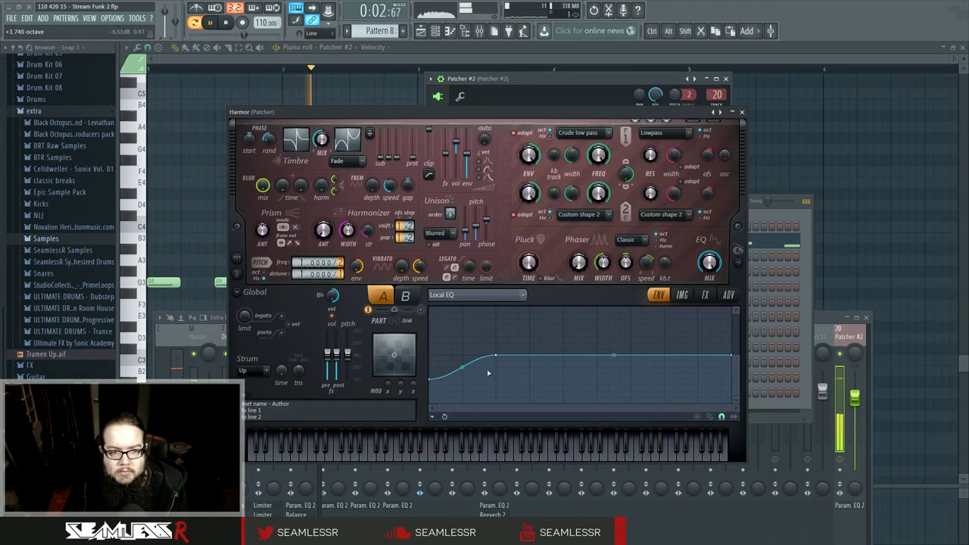
{"action": "left_click", "coordinate": [742, 113]}
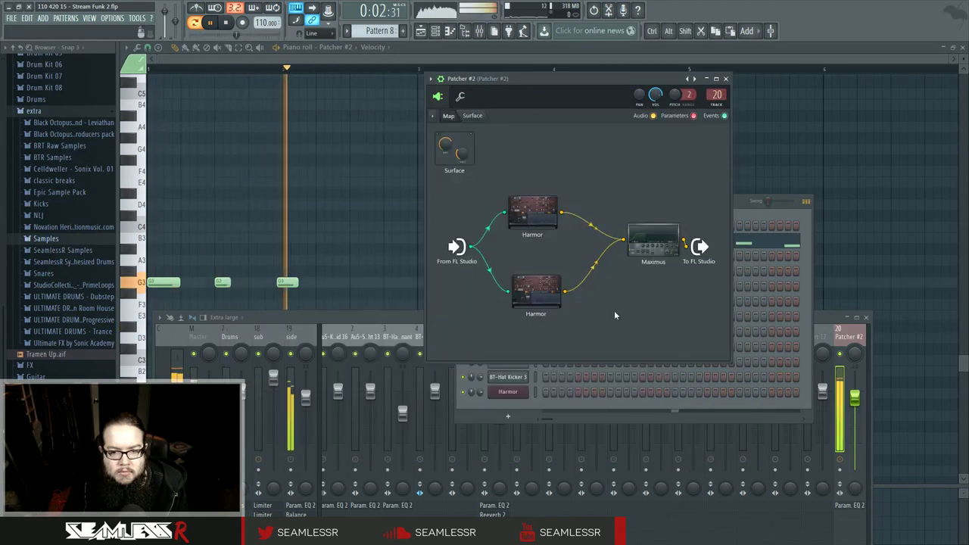
Try frequency multipliers of x0.5 and x1.1 on the upper Harmor's pitch and restore it to x1
{"action": "double_click", "coordinate": [549, 225]}
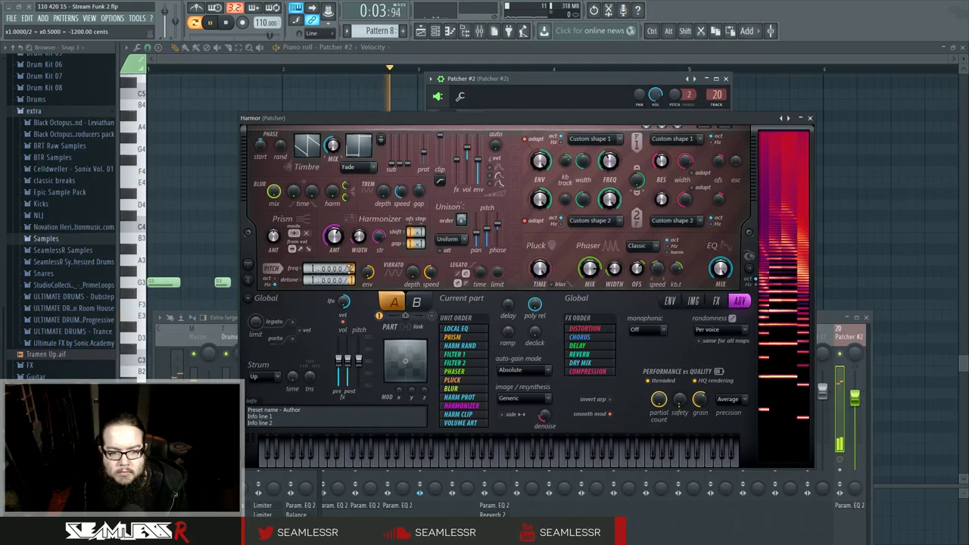
{"action": "left_click_drag", "start_coordinate": [352, 268], "coordinate": [352, 270]}
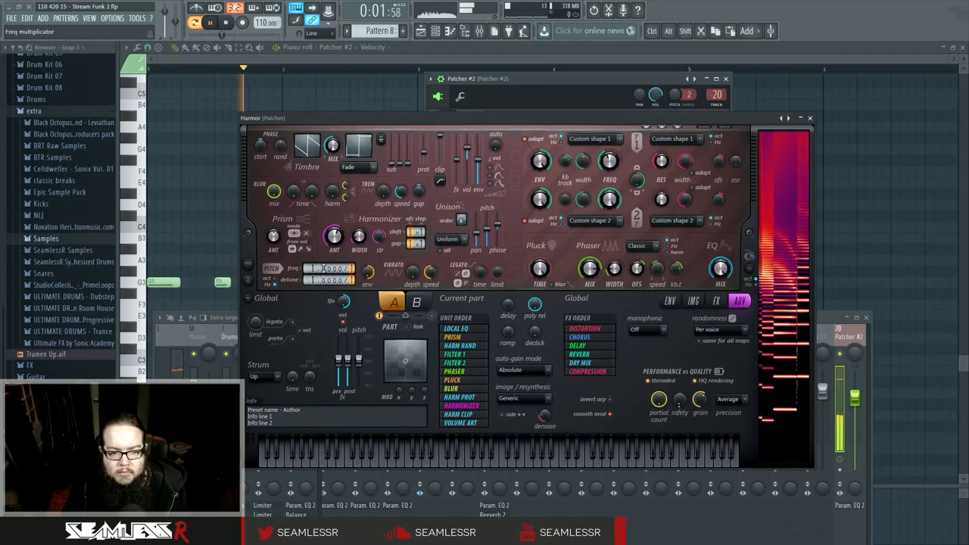
{"action": "left_click_drag", "start_coordinate": [324, 268], "coordinate": [323, 265]}
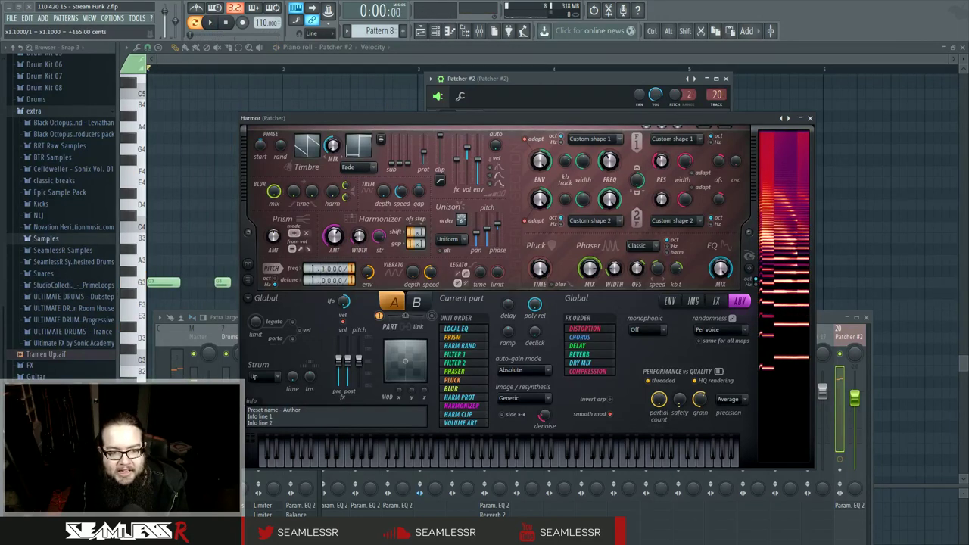
{"action": "key", "text": "space"}
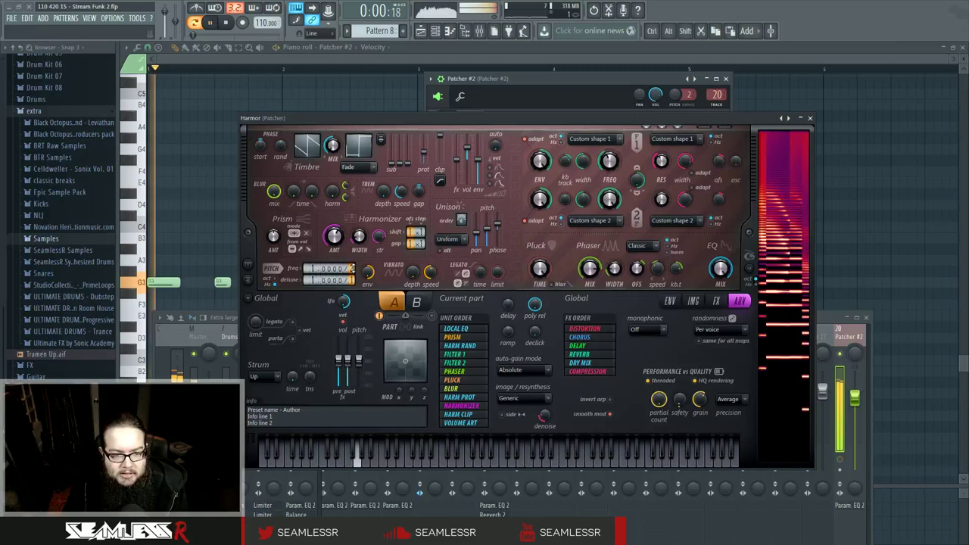
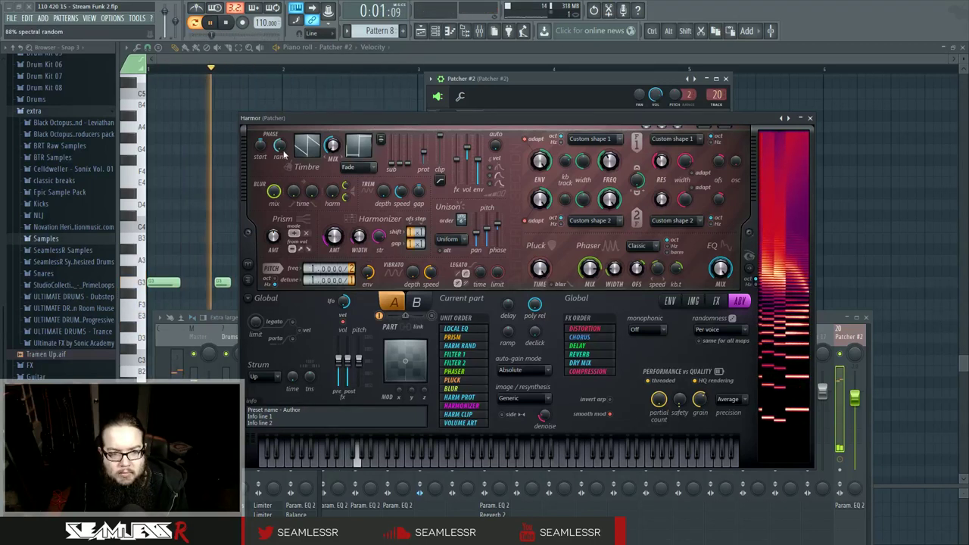
Reopen the upper Harmor and adjust its unison pitch thickness while checking the sound with playback
{"action": "left_click", "coordinate": [811, 119]}
{"action": "left_click", "coordinate": [545, 210]}
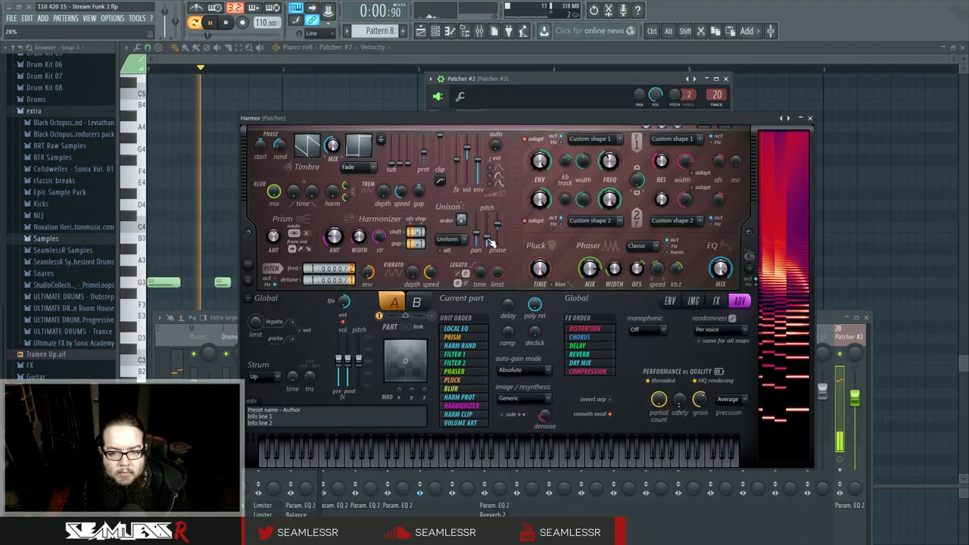
{"action": "left_click_drag", "start_coordinate": [490, 239], "coordinate": [490, 231]}
{"action": "key", "text": "space"}
{"action": "key", "text": "space"}
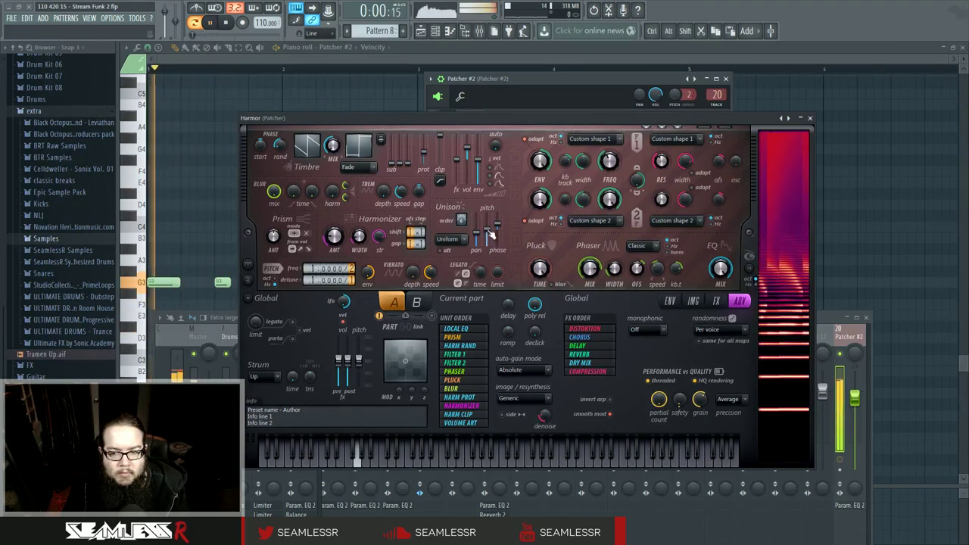
Reshape the upper Harmor's Resonance shape 1 into a wider curve with two peaks around a deep central notch
{"action": "left_click", "coordinate": [691, 145]}
{"action": "left_click", "coordinate": [670, 301]}
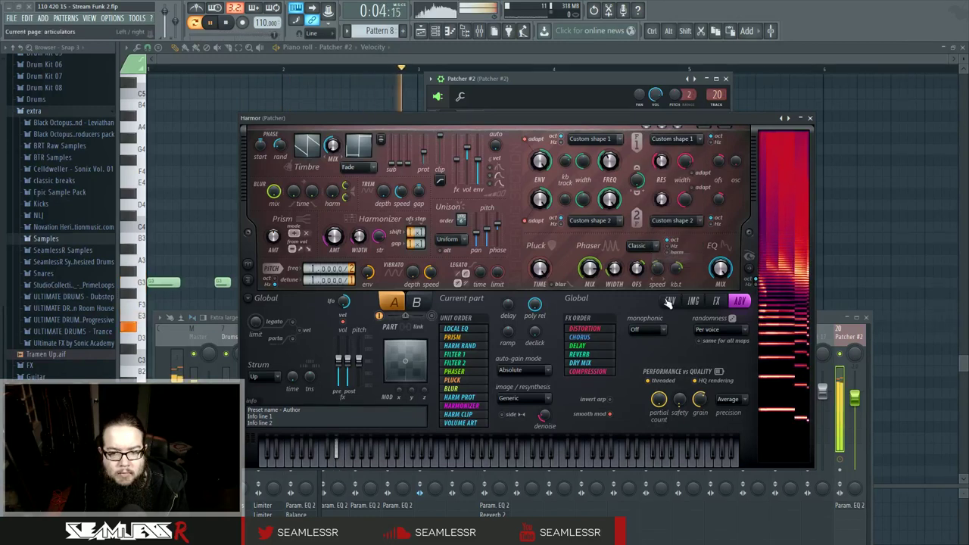
{"action": "left_click", "coordinate": [671, 300]}
{"action": "left_click", "coordinate": [536, 301]}
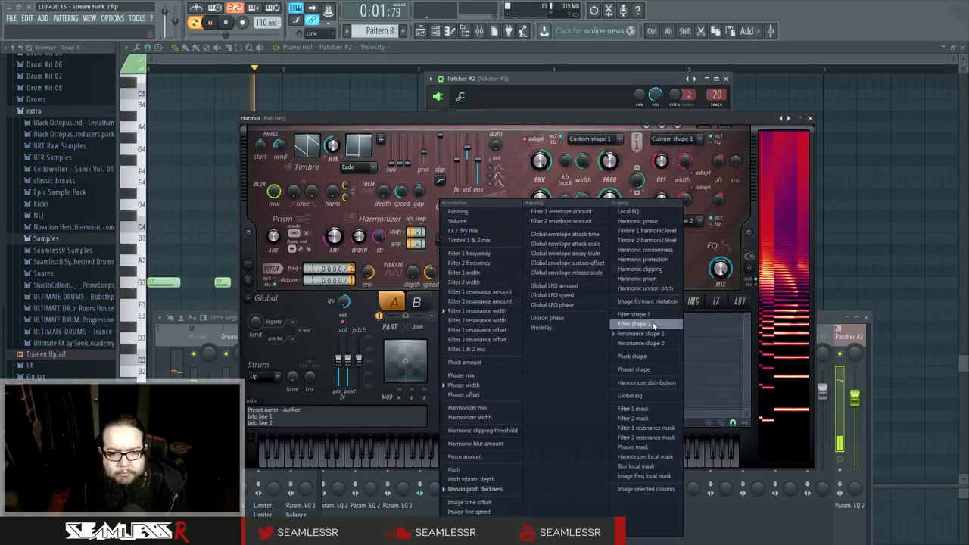
{"action": "left_click", "coordinate": [644, 325]}
{"action": "left_click", "coordinate": [534, 301]}
{"action": "left_click", "coordinate": [640, 324]}
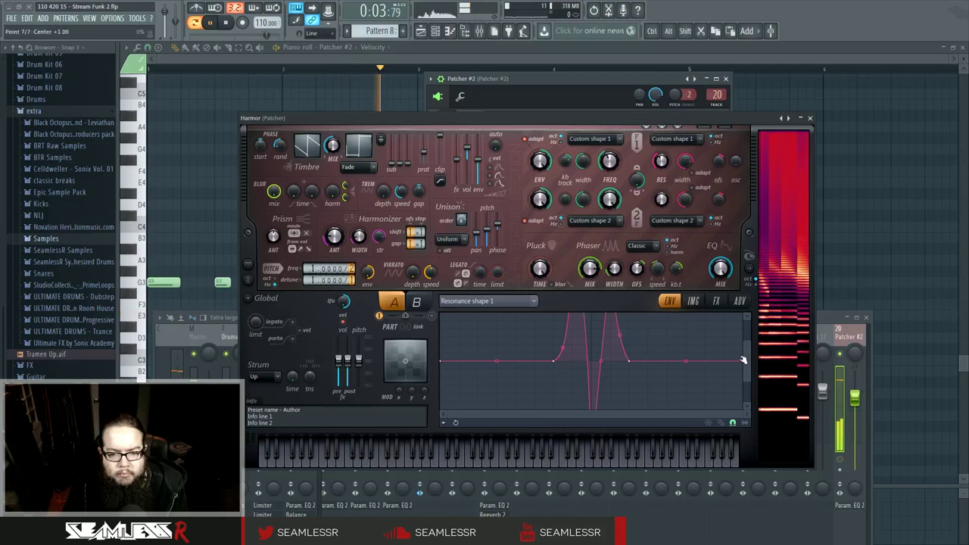
{"action": "left_click_drag", "start_coordinate": [747, 342], "coordinate": [747, 299]}
{"action": "left_click_drag", "start_coordinate": [748, 382], "coordinate": [748, 409]}
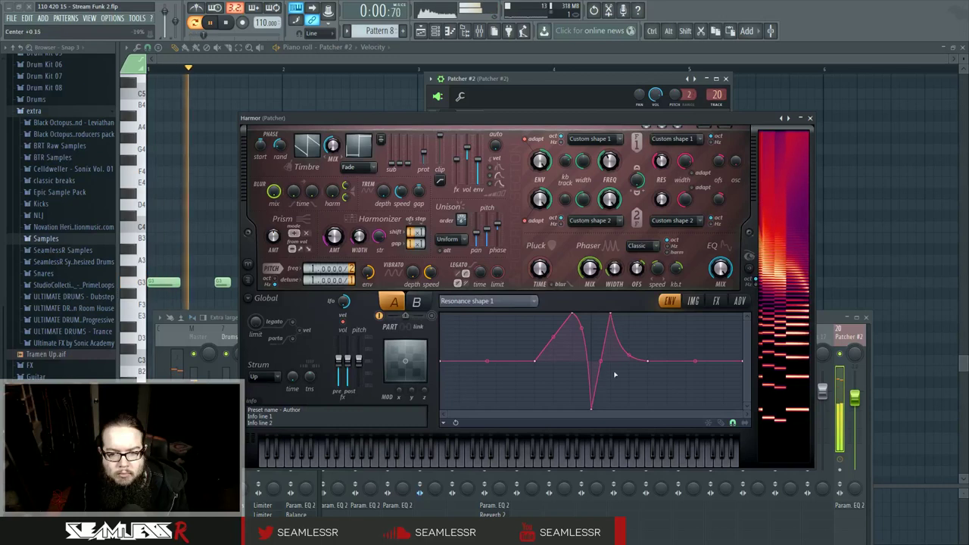
{"action": "left_click_drag", "start_coordinate": [601, 362], "coordinate": [602, 405]}
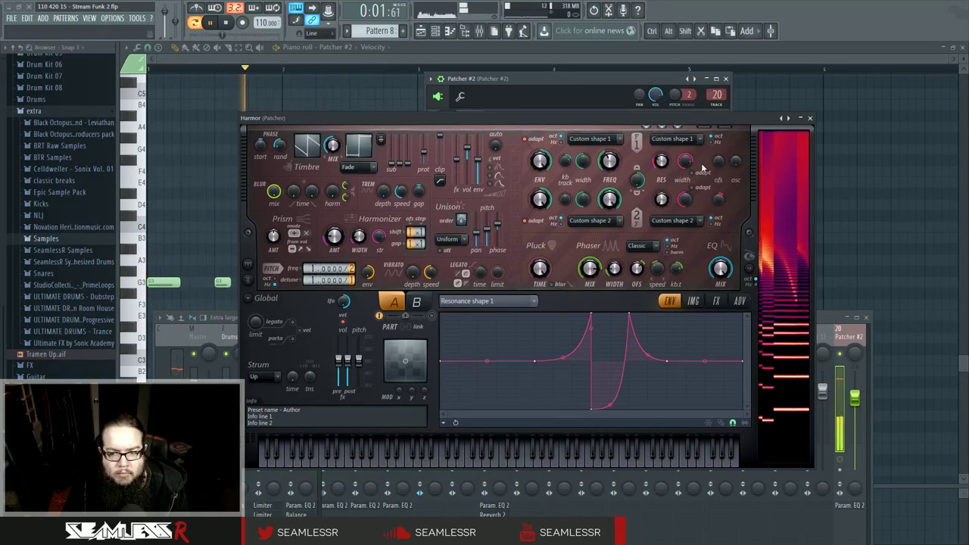
Cut the low end in the upper Harmor's Local EQ with a curve rising to a flat line
{"action": "left_click", "coordinate": [618, 220]}
{"action": "left_click", "coordinate": [634, 225]}
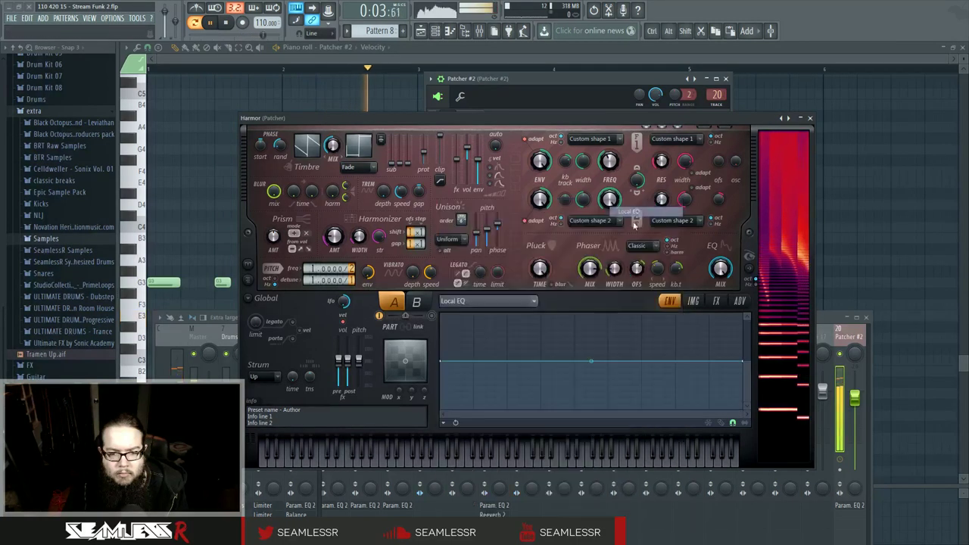
{"action": "right_click", "coordinate": [487, 362]}
{"action": "left_click_drag", "start_coordinate": [442, 363], "coordinate": [442, 400]}
{"action": "right_click", "coordinate": [462, 393]}
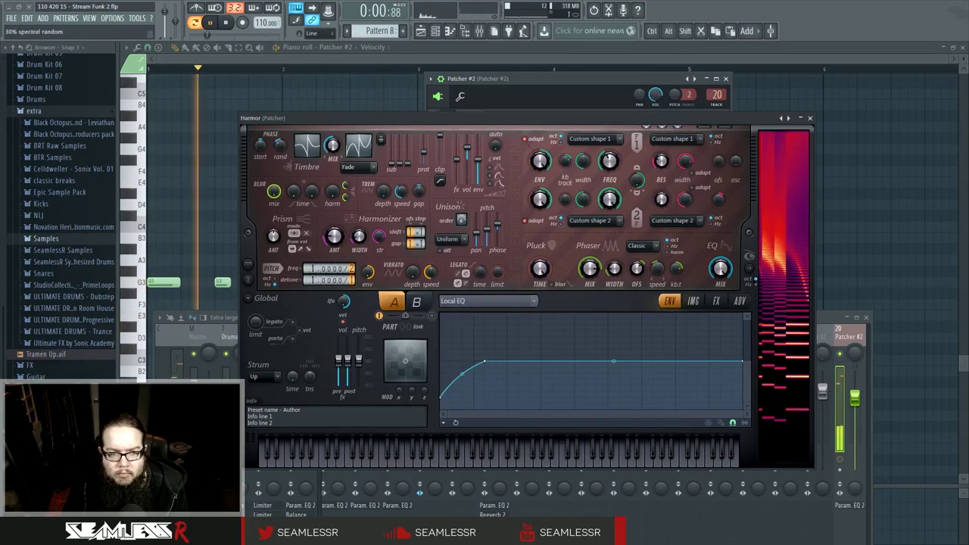
Show the upper Harmor's Phaser width envelope and close the Harmor window
{"action": "left_click", "coordinate": [530, 300]}
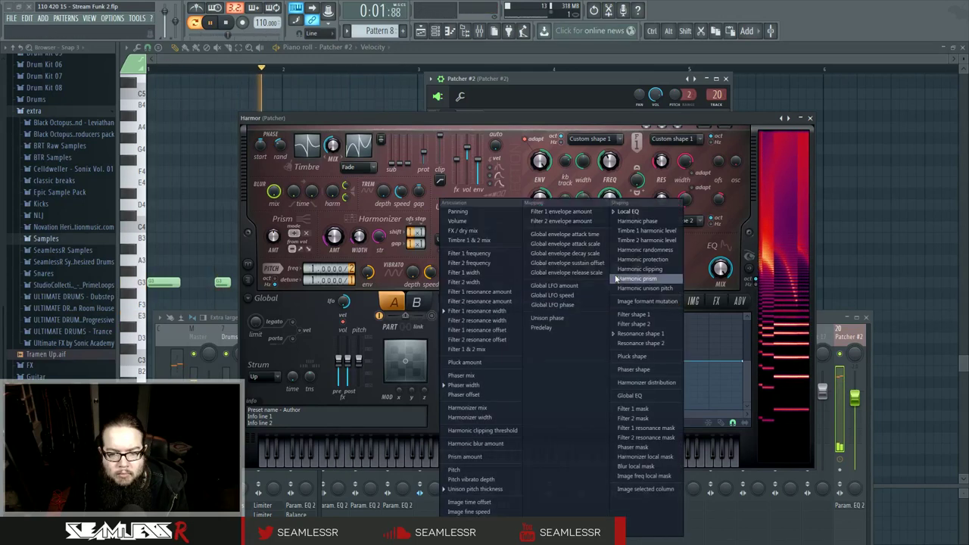
{"action": "left_click", "coordinate": [497, 385]}
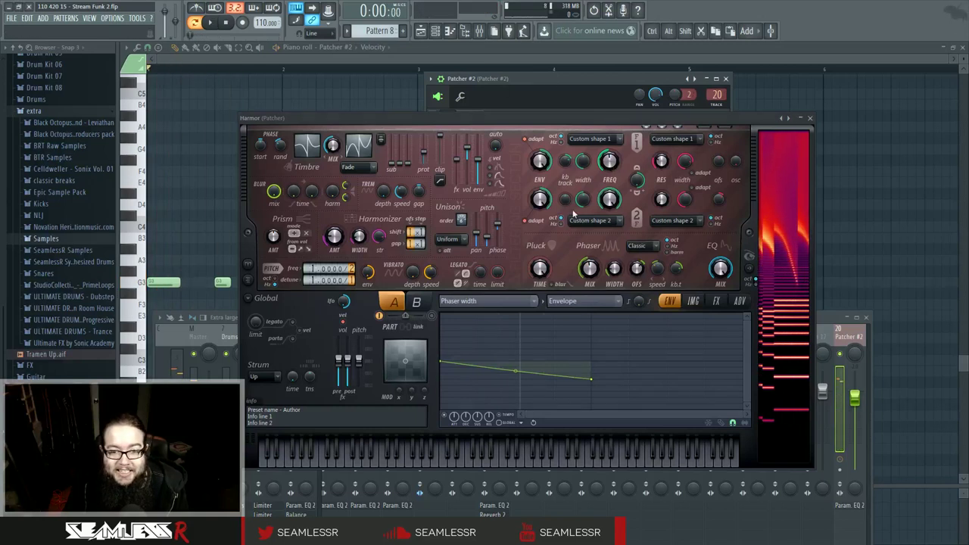
{"action": "left_click", "coordinate": [810, 121]}
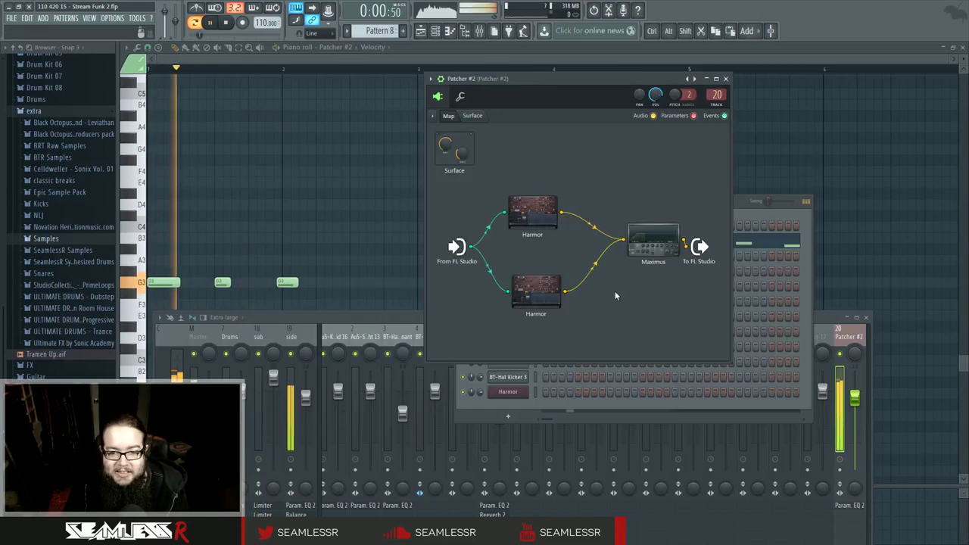
Reshape the lower Harmor's Filter 1 resonance width envelope into a slightly bowed curve falling from near maximum to the midpoint
{"action": "double_click", "coordinate": [536, 290]}
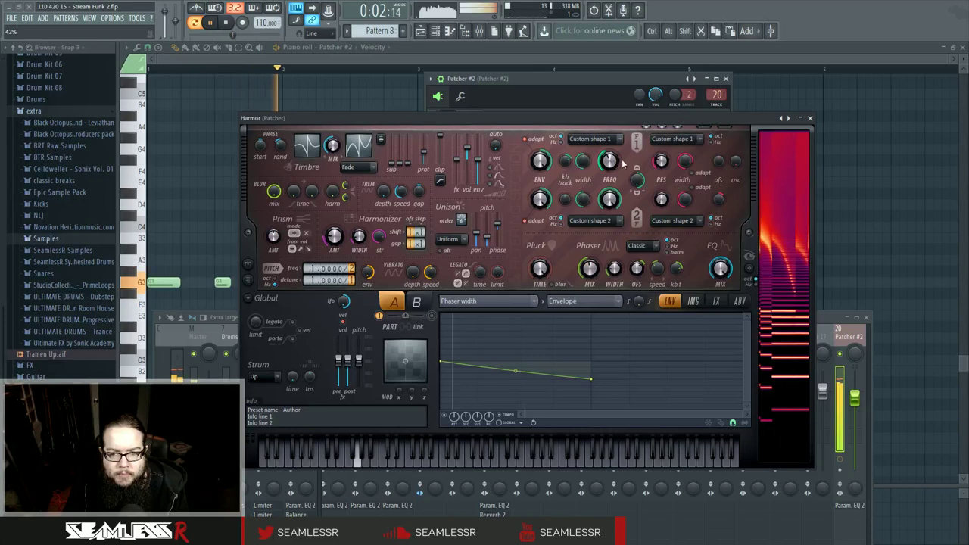
{"action": "right_click", "coordinate": [684, 162]}
{"action": "left_click", "coordinate": [710, 192]}
{"action": "left_click_drag", "start_coordinate": [594, 378], "coordinate": [593, 361]}
{"action": "left_click_drag", "start_coordinate": [517, 323], "coordinate": [517, 339]}
{"action": "left_click_drag", "start_coordinate": [593, 362], "coordinate": [592, 330]}
{"action": "left_click_drag", "start_coordinate": [442, 314], "coordinate": [442, 368]}
{"action": "mouse_move", "coordinate": [594, 331]}
{"action": "left_mouse_down"}
{"action": "mouse_move", "coordinate": [594, 318]}
{"action": "mouse_move", "coordinate": [593, 331]}
{"action": "left_mouse_up"}
{"action": "left_click_drag", "start_coordinate": [443, 367], "coordinate": [442, 319]}
{"action": "mouse_move", "coordinate": [592, 330]}
{"action": "left_mouse_down"}
{"action": "mouse_move", "coordinate": [596, 358]}
{"action": "mouse_move", "coordinate": [591, 348]}
{"action": "left_mouse_up"}
{"action": "left_click_drag", "start_coordinate": [517, 333], "coordinate": [516, 331]}
{"action": "left_click_drag", "start_coordinate": [596, 352], "coordinate": [595, 362]}
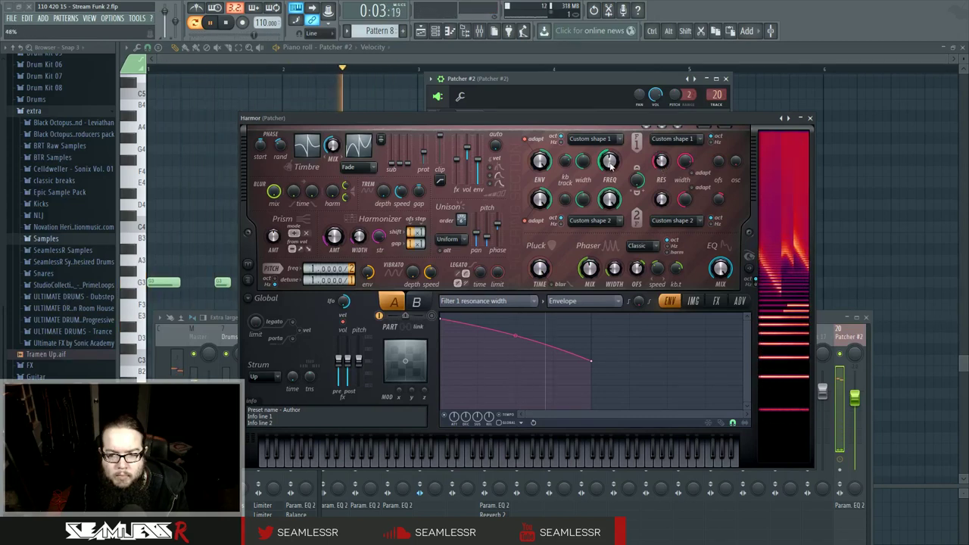
Play the looped arrangement section with the mixer shown, close the Harmor window and reposition the mixer
{"action": "left_click", "coordinate": [422, 33]}
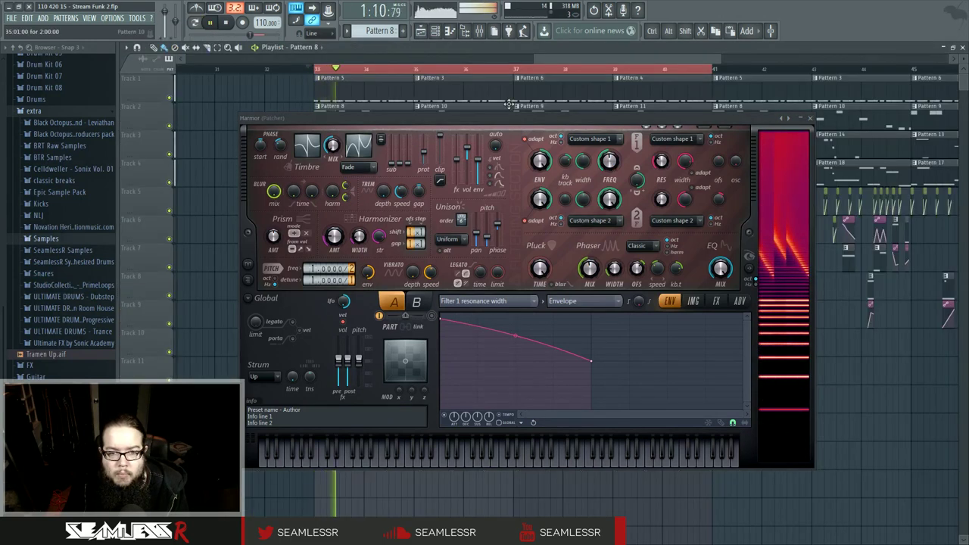
{"action": "left_click", "coordinate": [480, 32]}
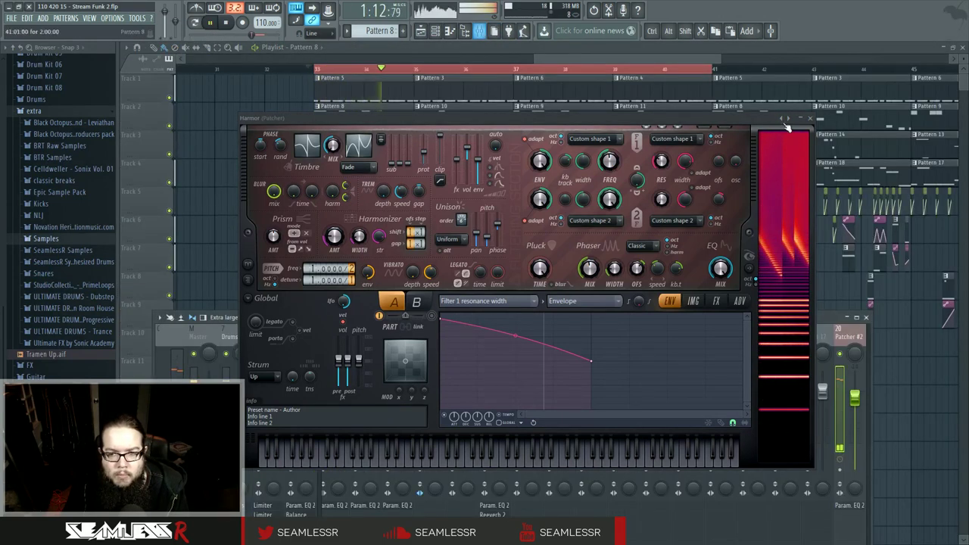
{"action": "left_click", "coordinate": [810, 119]}
{"action": "left_click_drag", "start_coordinate": [524, 318], "coordinate": [526, 246]}
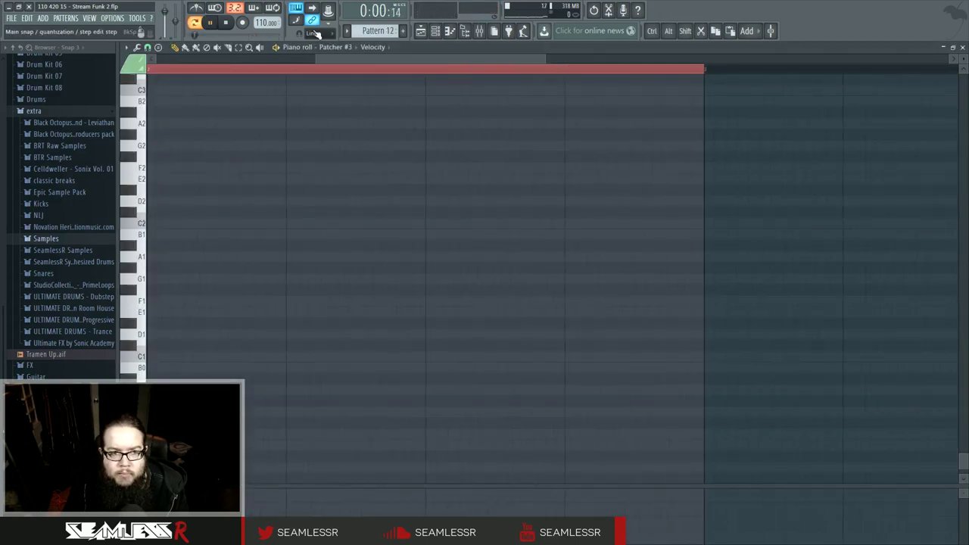
Open Patcher #3's Param. EQ 2, move band 5 up into the treble range and give it a slight boost
{"action": "left_click", "coordinate": [444, 34]}
{"action": "left_click", "coordinate": [523, 258]}
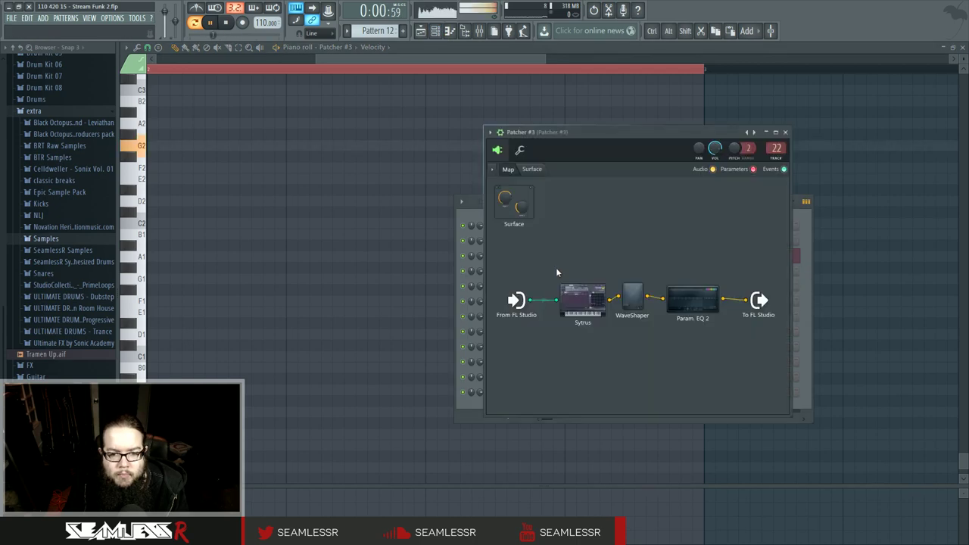
{"action": "left_click", "coordinate": [685, 303]}
{"action": "left_click_drag", "start_coordinate": [343, 315], "coordinate": [368, 303]}
{"action": "key", "text": "space"}
Move the WaveShaper and Param. EQ 2 higher in Patcher #3's map and add a Flangus effect below them
{"action": "left_click_drag", "start_coordinate": [638, 299], "coordinate": [646, 274]}
{"action": "left_click_drag", "start_coordinate": [688, 303], "coordinate": [699, 256]}
{"action": "right_click", "coordinate": [681, 347]}
{"action": "mouse_move", "coordinate": [695, 362]}
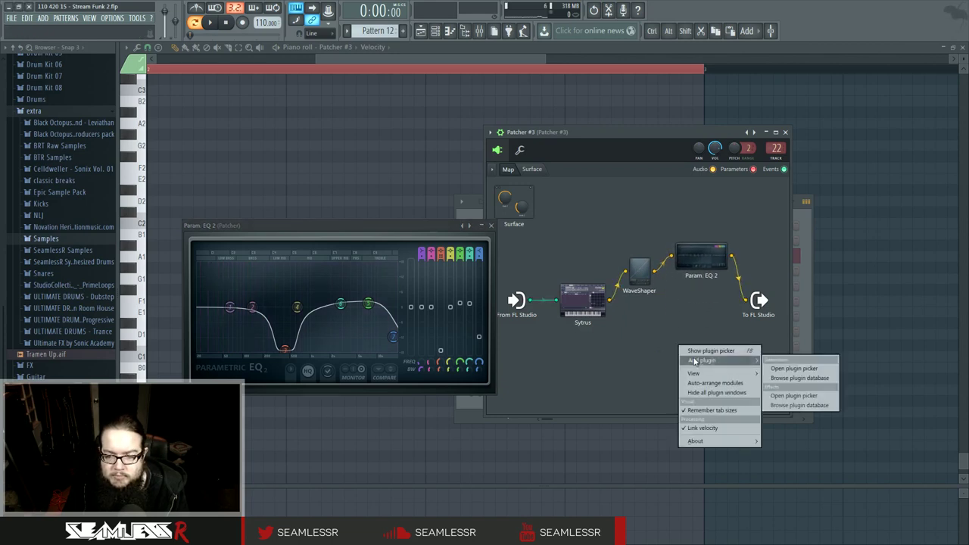
{"action": "left_click", "coordinate": [678, 324]}
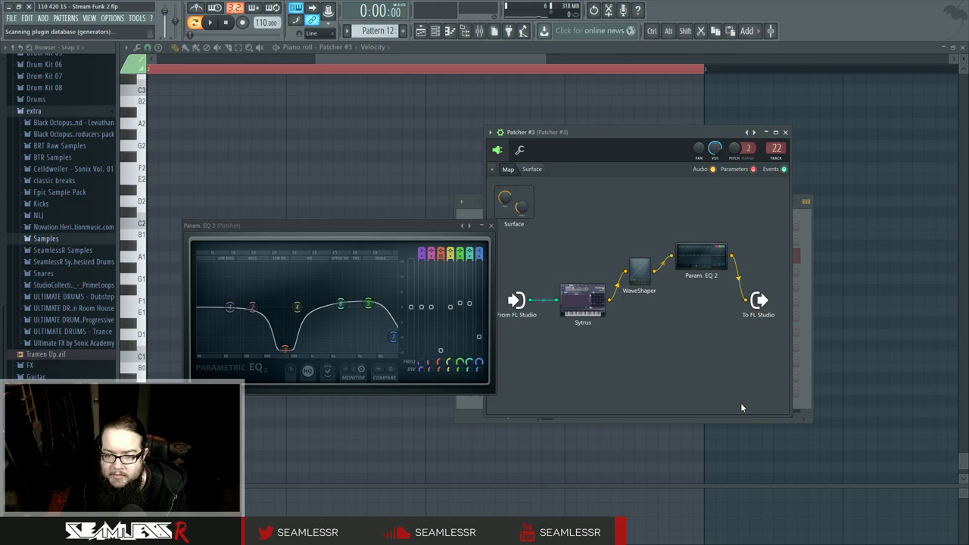
{"action": "key", "text": "F8"}
{"action": "key", "text": "F8"}
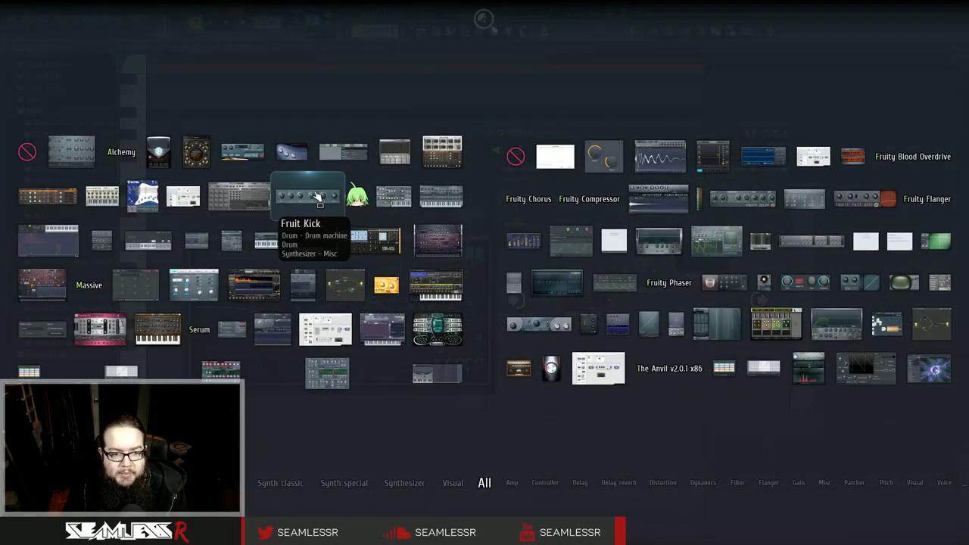
{"action": "left_click", "coordinate": [528, 244]}
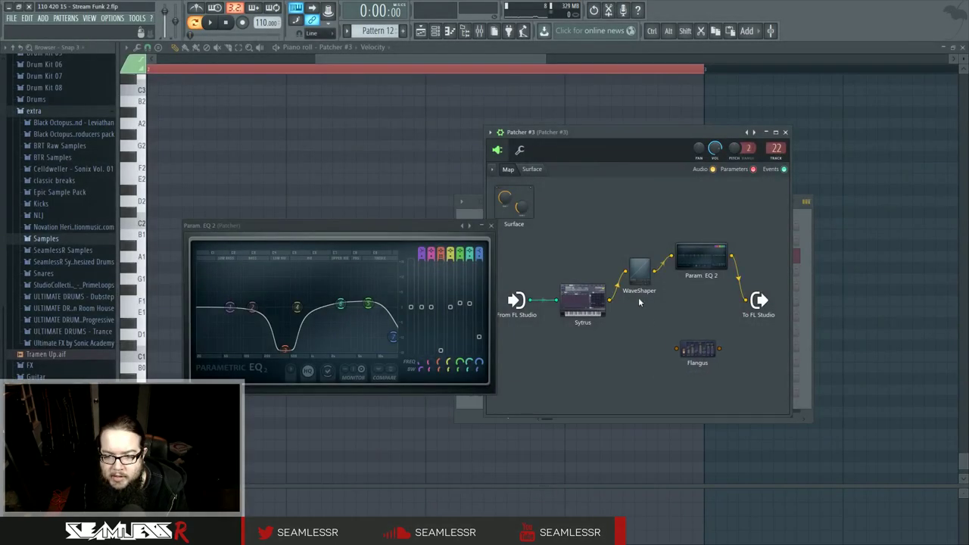
Add a second Param. EQ 2 and wire a parallel branch from the WaveShaper through Flangus and this EQ to the output
{"action": "middle_click", "coordinate": [715, 321]}
{"action": "left_click", "coordinate": [557, 283]}
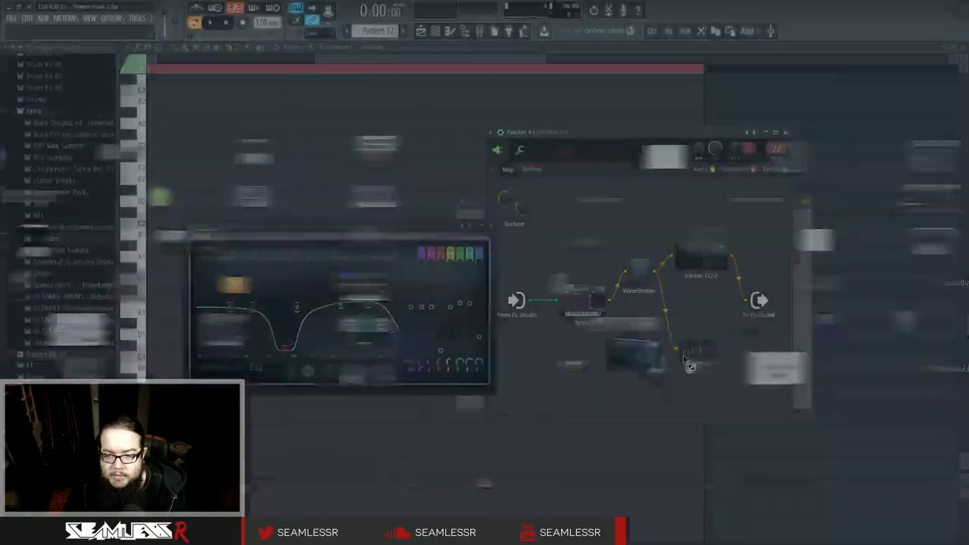
{"action": "left_click_drag", "start_coordinate": [765, 301], "coordinate": [782, 297]}
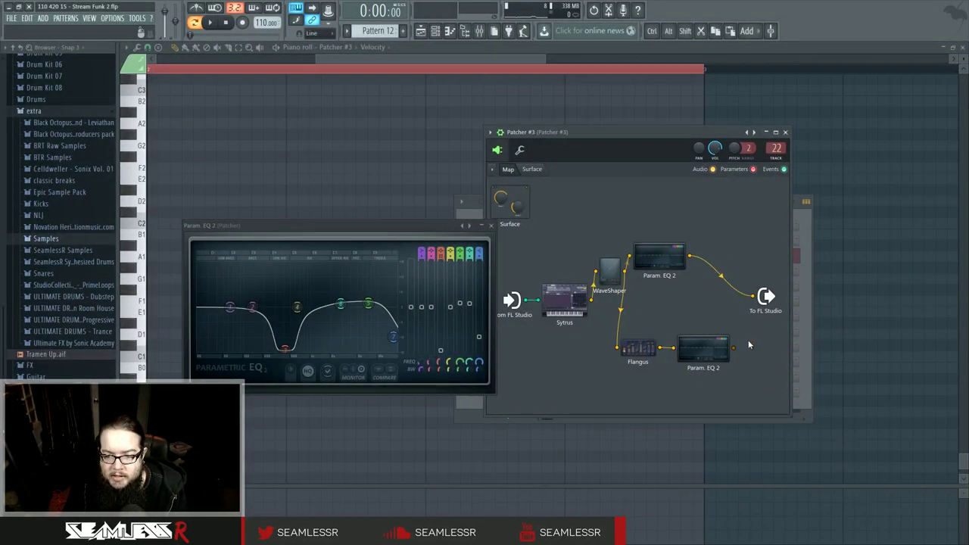
Shape the lower branch's Param. EQ 2 with a low-end cut, a dip on band 5 and a slightly lowered band 7 shelf
{"action": "left_click", "coordinate": [707, 344]}
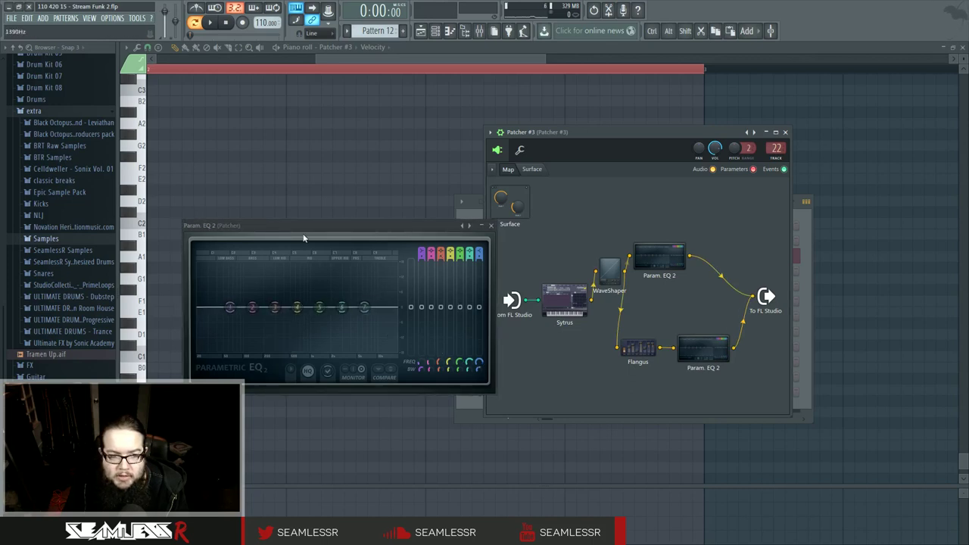
{"action": "left_click_drag", "start_coordinate": [241, 325], "coordinate": [271, 352]}
{"action": "key", "text": "space"}
{"action": "left_click_drag", "start_coordinate": [365, 308], "coordinate": [362, 343]}
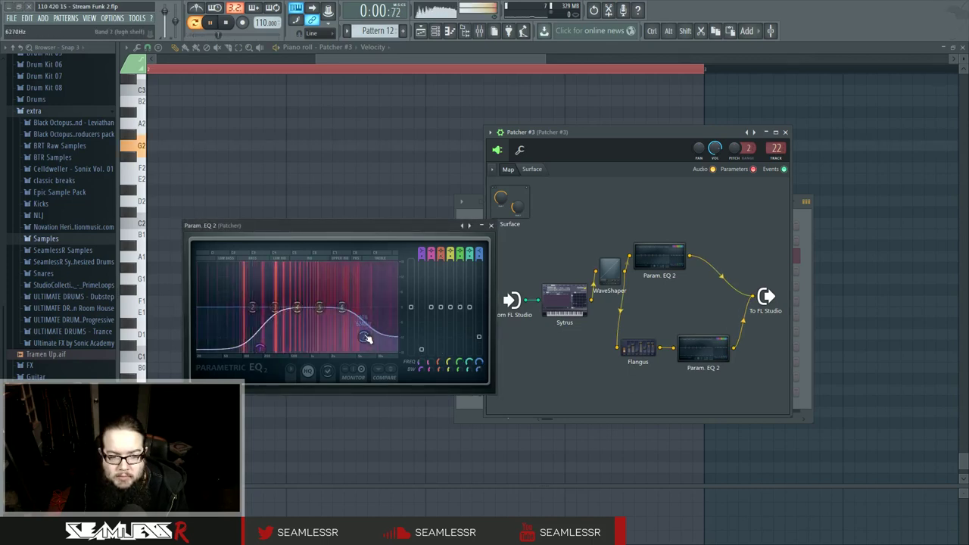
{"action": "key", "text": "space"}
{"action": "key", "text": "space"}
{"action": "left_click_drag", "start_coordinate": [271, 350], "coordinate": [284, 352]}
{"action": "left_click_drag", "start_coordinate": [321, 308], "coordinate": [370, 304]}
{"action": "key", "text": "space"}
{"action": "key", "text": "space"}
Make band 1 of the lower branch's Param. EQ 2 a high pass with Steep 4 order and raise its frequency
{"action": "right_click", "coordinate": [283, 351]}
{"action": "mouse_move", "coordinate": [300, 378]}
{"action": "left_click", "coordinate": [337, 408]}
{"action": "left_click_drag", "start_coordinate": [283, 307], "coordinate": [303, 306]}
{"action": "key", "text": "space"}
{"action": "right_click", "coordinate": [305, 309]}
{"action": "mouse_move", "coordinate": [327, 348]}
{"action": "left_click", "coordinate": [357, 364]}
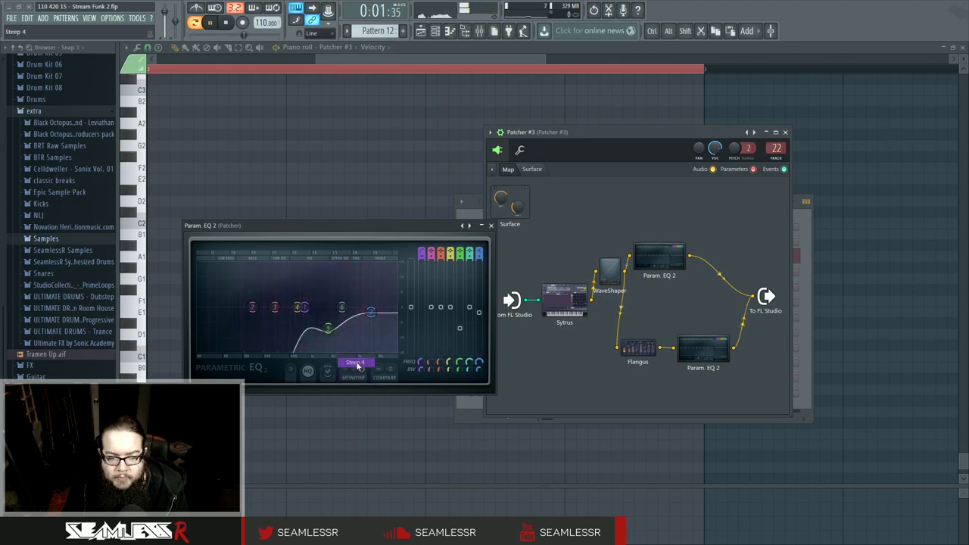
Check the Flangus settings and lower the band 1 high-pass frequency in the lower branch's Param. EQ 2
{"action": "left_click", "coordinate": [635, 353]}
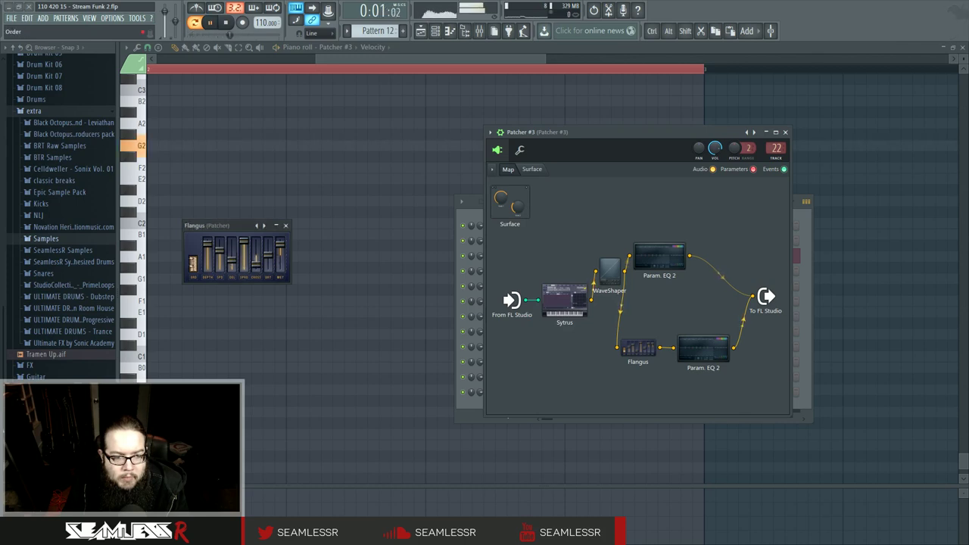
{"action": "left_click", "coordinate": [706, 346]}
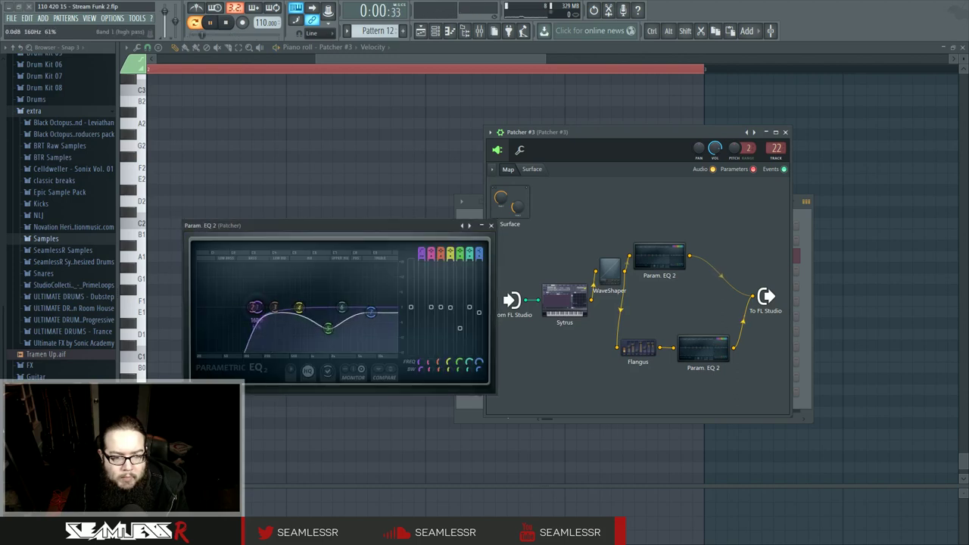
{"action": "key", "text": "space"}
Duplicate the WaveShaper and place the copy between the lower Param. EQ 2 and the output, testing it with playback
{"action": "left_click_drag", "start_coordinate": [712, 353], "coordinate": [758, 363]}
{"action": "right_click", "coordinate": [612, 281]}
{"action": "left_click", "coordinate": [624, 292]}
{"action": "left_click", "coordinate": [765, 359]}
{"action": "key", "text": "space"}
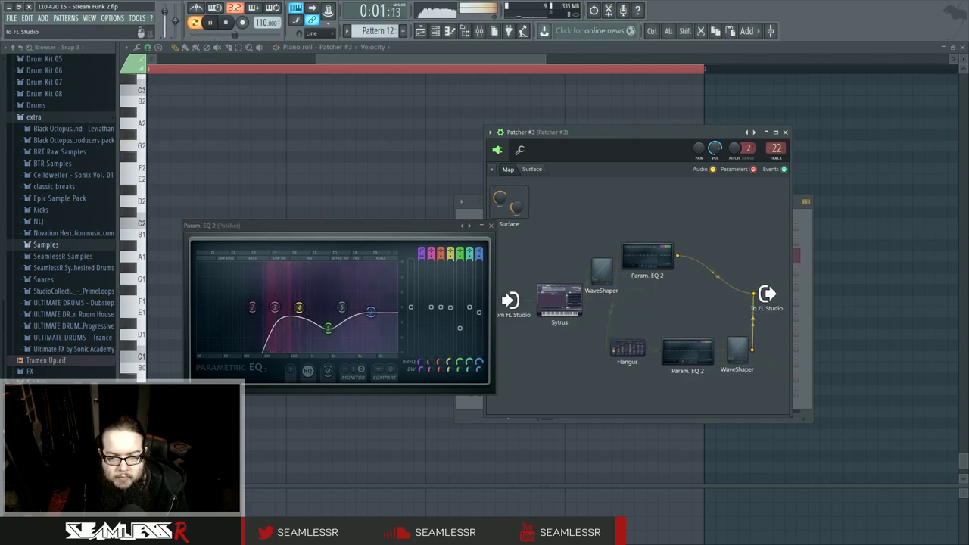
{"action": "key", "text": "space"}
Open the lower WaveShaper to adjust it, and raise the upper Param. EQ 2's link level to the output to about 111%
{"action": "left_click", "coordinate": [733, 347]}
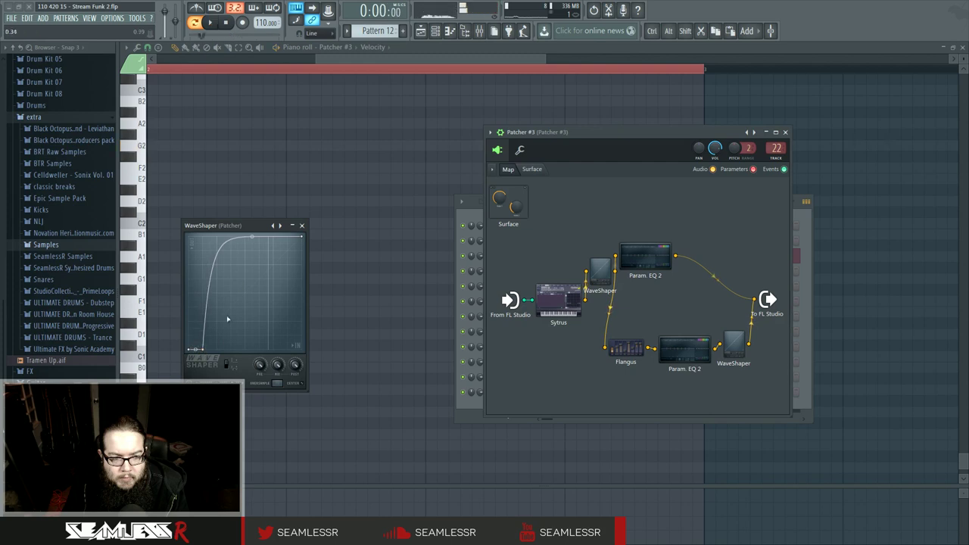
{"action": "key", "text": "space"}
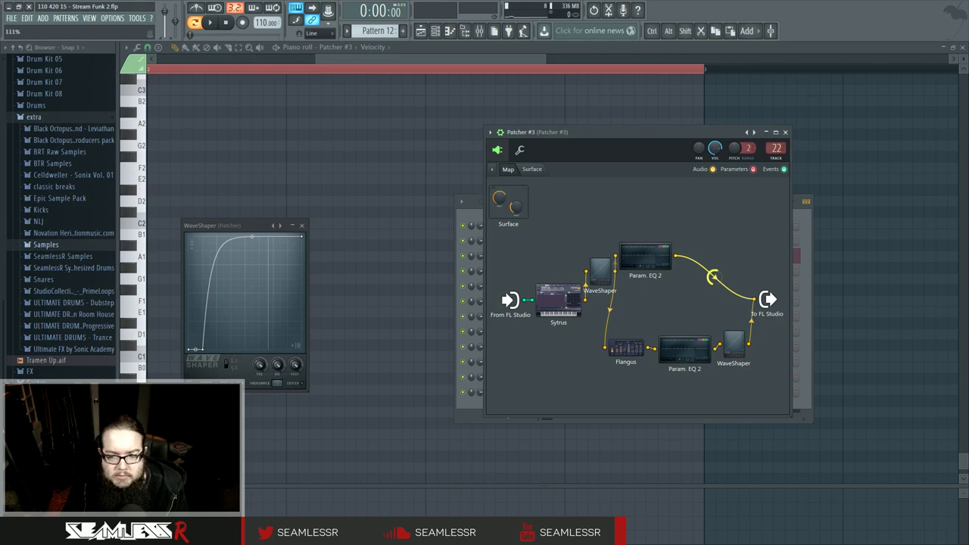
{"action": "left_click_drag", "start_coordinate": [768, 302], "coordinate": [771, 301]}
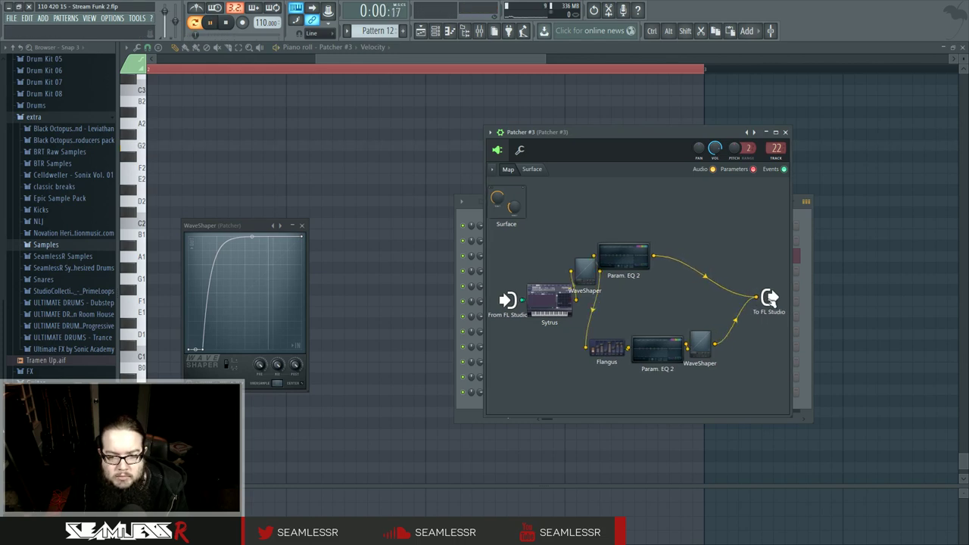
{"action": "left_click", "coordinate": [301, 225]}
Insert a Maximus between both branches and the output, and spread the modules out in a widened Patcher #3 window
{"action": "key", "text": "F8"}
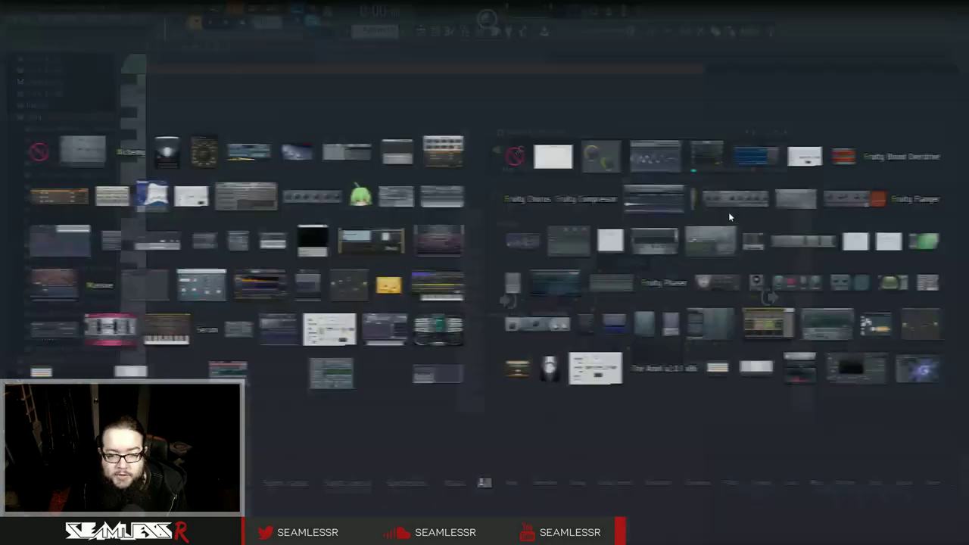
{"action": "left_click_drag", "start_coordinate": [820, 318], "coordinate": [758, 301]}
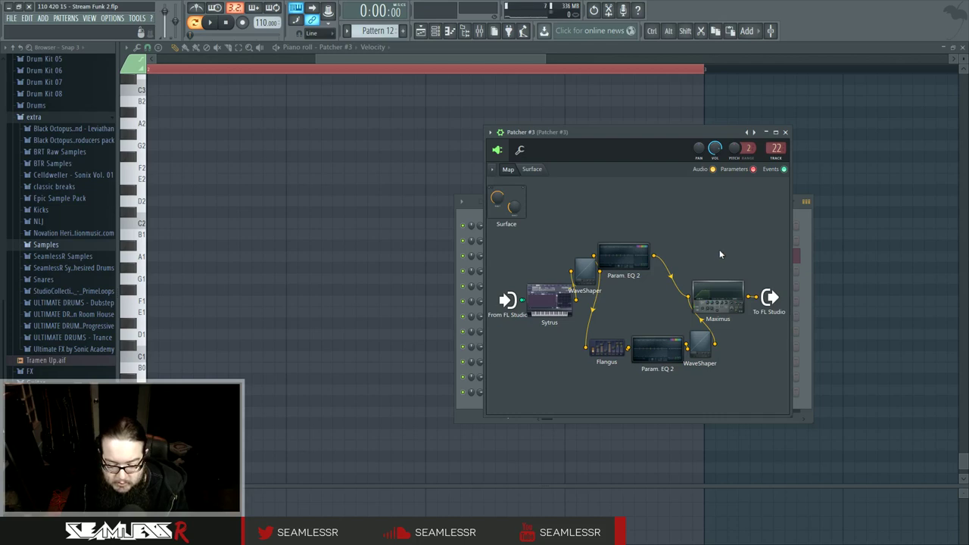
{"action": "left_click_drag", "start_coordinate": [792, 301], "coordinate": [926, 300]}
{"action": "left_click_drag", "start_coordinate": [824, 297], "coordinate": [846, 297]}
{"action": "left_click_drag", "start_coordinate": [797, 345], "coordinate": [782, 320]}
{"action": "left_click_drag", "start_coordinate": [733, 351], "coordinate": [711, 319]}
{"action": "left_click_drag", "start_coordinate": [660, 348], "coordinate": [650, 320]}
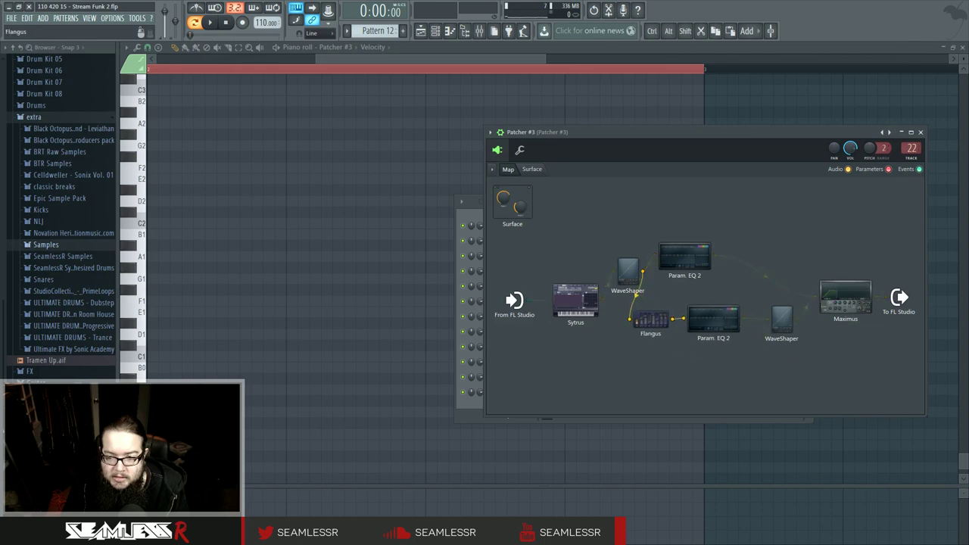
Open the Maximus, reposition its window and set the low crossover to about 125 Hz using the bands display during playback
{"action": "left_click", "coordinate": [853, 294]}
{"action": "left_click", "coordinate": [465, 226]}
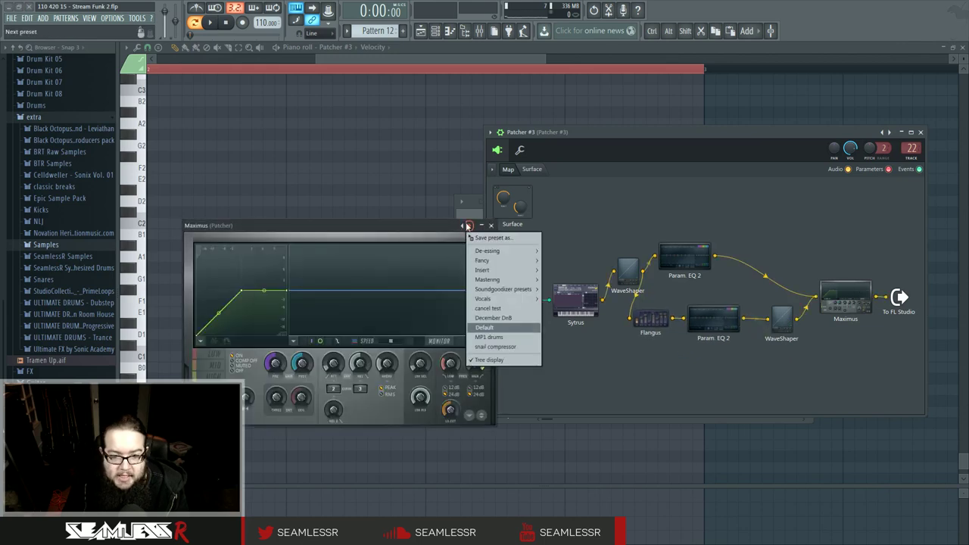
{"action": "left_click", "coordinate": [394, 238]}
{"action": "left_click_drag", "start_coordinate": [383, 226], "coordinate": [495, 212]}
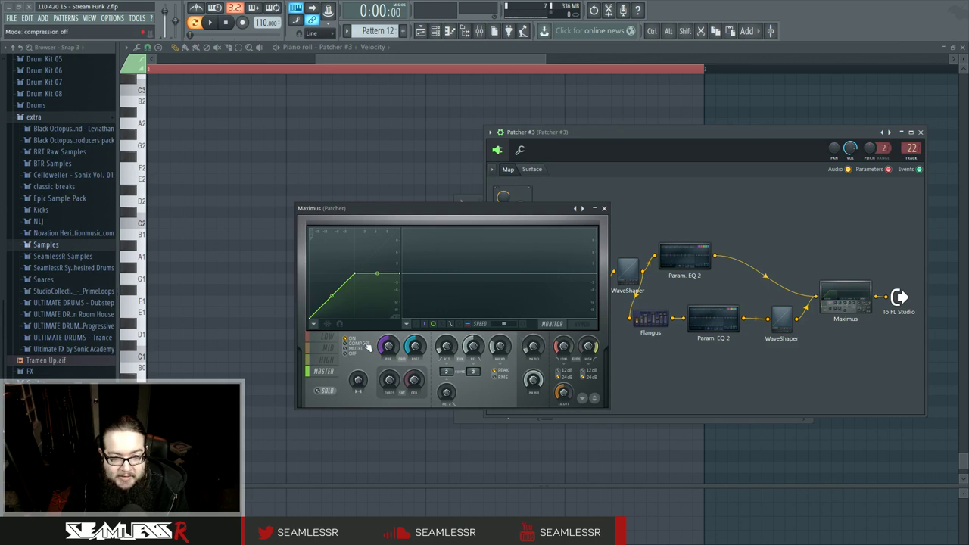
{"action": "left_click", "coordinate": [576, 325]}
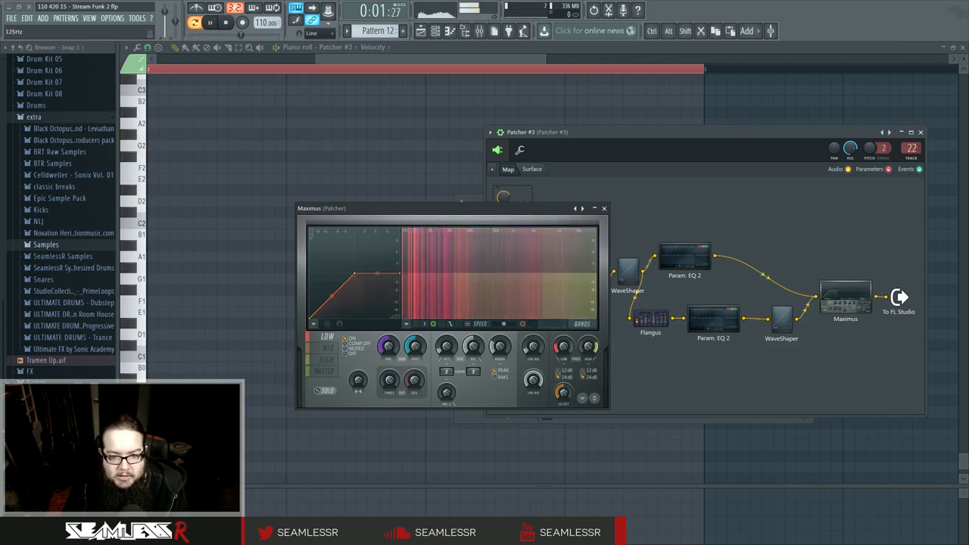
{"action": "left_click", "coordinate": [558, 326]}
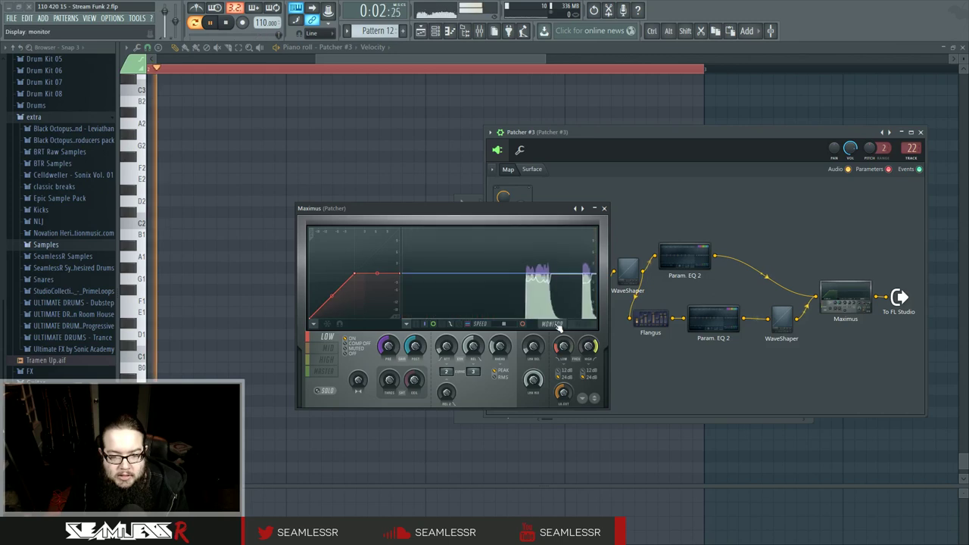
Bend the Mid and High band compression curves in Maximus into rounded knees and set the High band's stereo to about 66% separated
{"action": "left_click", "coordinate": [330, 349]}
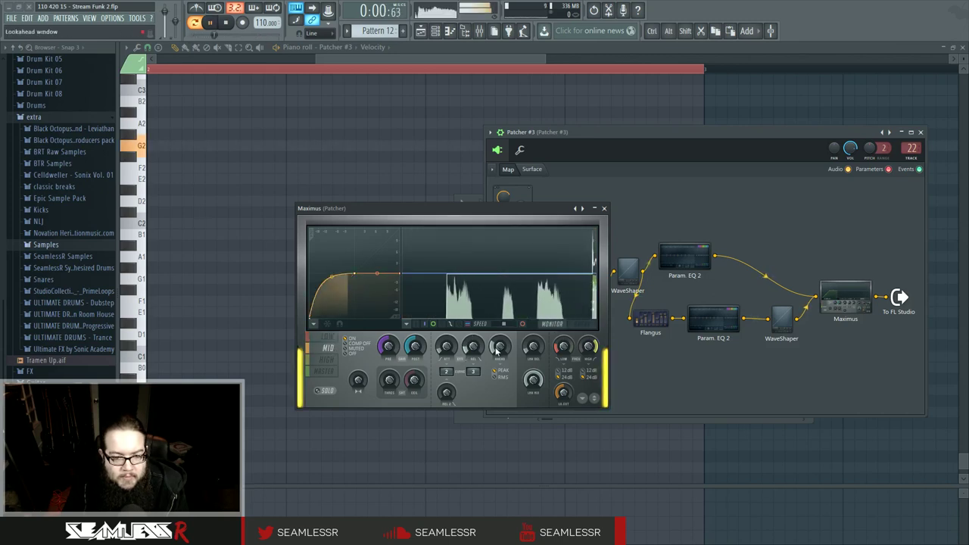
{"action": "key", "text": "space"}
{"action": "left_click_drag", "start_coordinate": [533, 349], "coordinate": [533, 345]}
{"action": "left_click", "coordinate": [314, 358]}
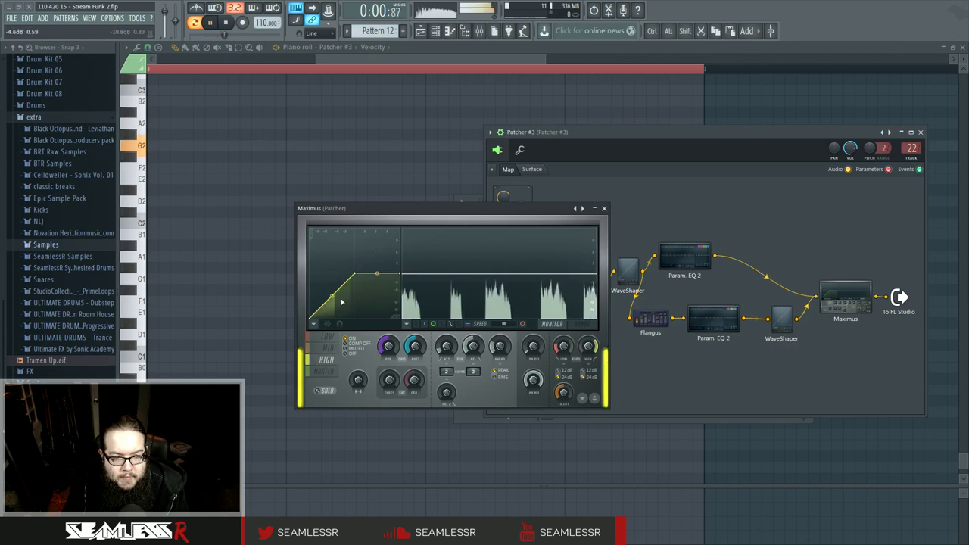
{"action": "left_click", "coordinate": [328, 348]}
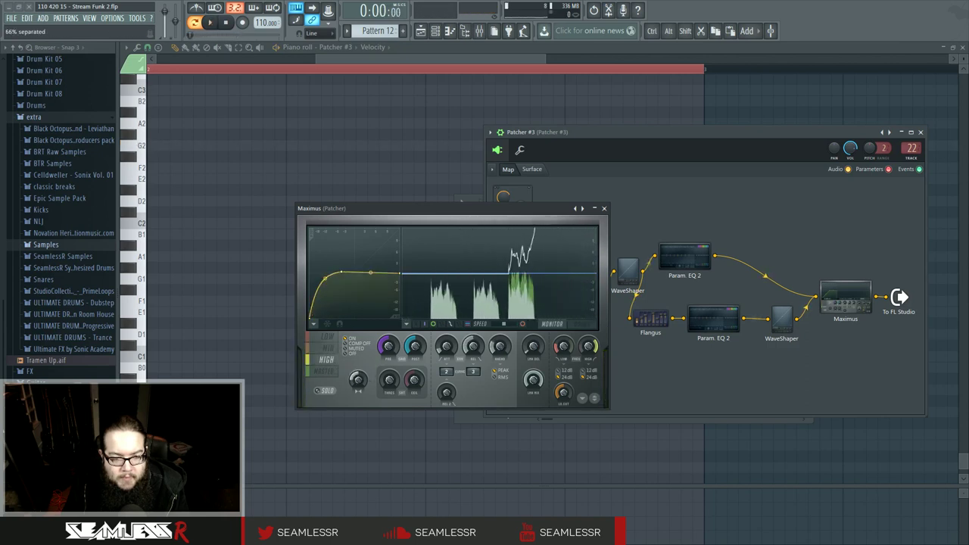
Adjust the Master band's compressor timing in Maximus to about 55 ms while checking the sound with playback
{"action": "left_click", "coordinate": [327, 373]}
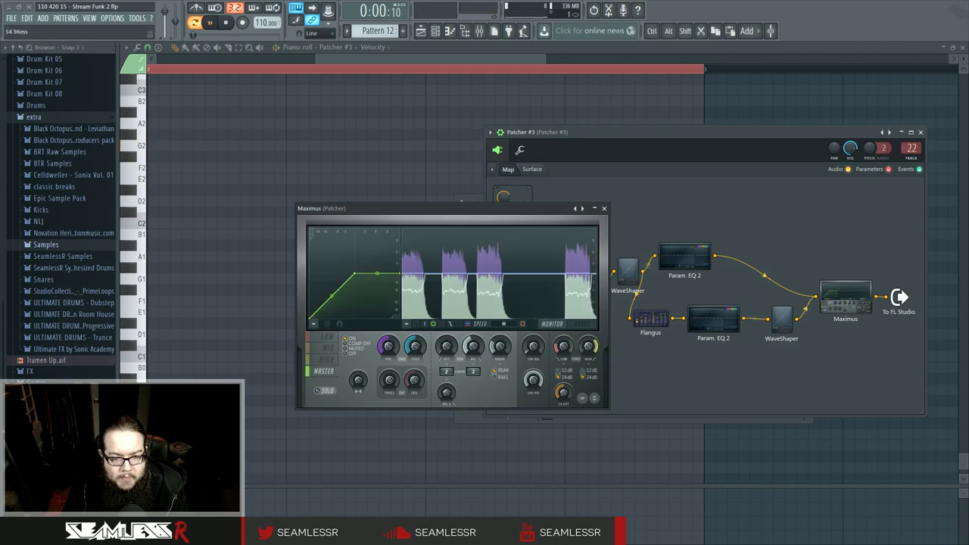
{"action": "key", "text": "space"}
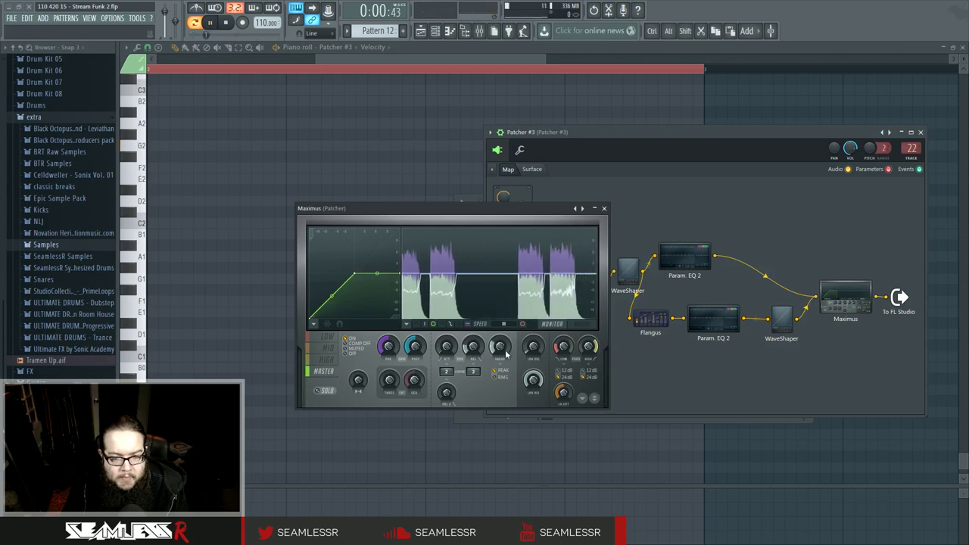
{"action": "key", "text": "space"}
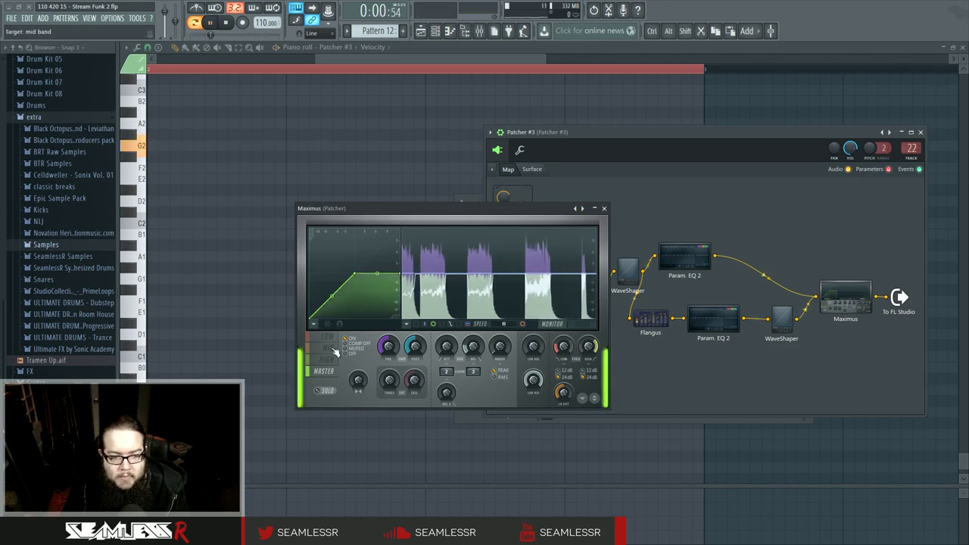
Return to the playlist and play the looped section to hear Patcher #3 in the full arrangement
{"action": "left_click", "coordinate": [421, 31]}
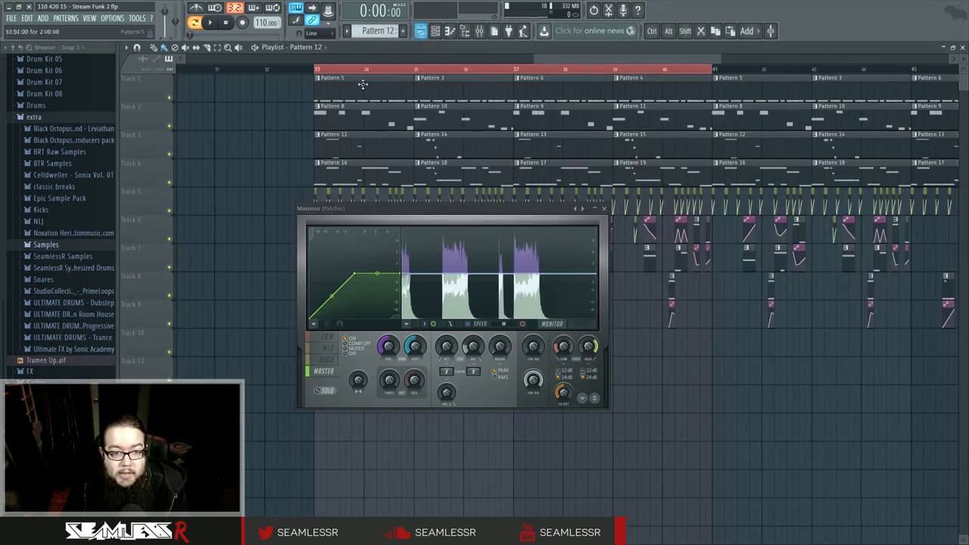
{"action": "left_click", "coordinate": [208, 23]}
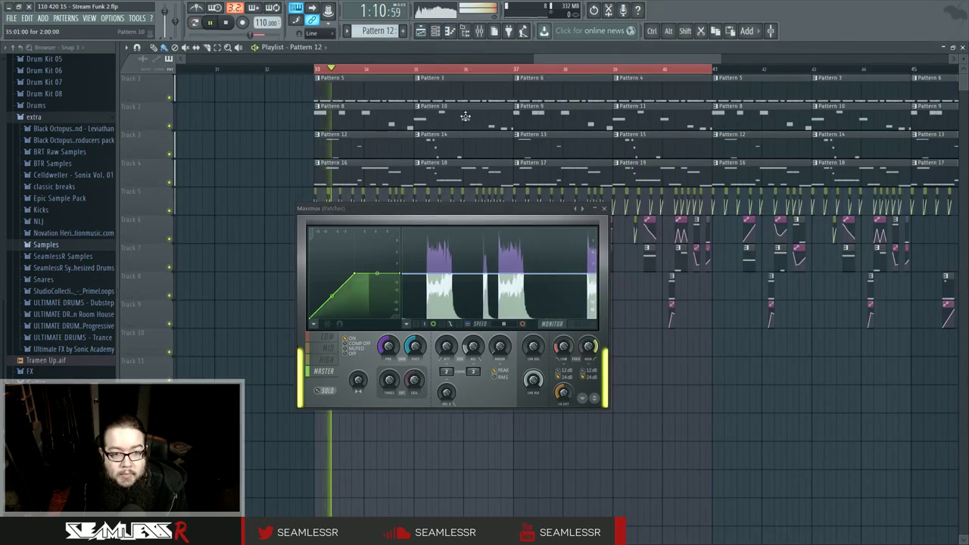
Close Maximus and add Fruity Parametric EQ 2 to the Patcher #3 track in the mixer
{"action": "left_click", "coordinate": [480, 31]}
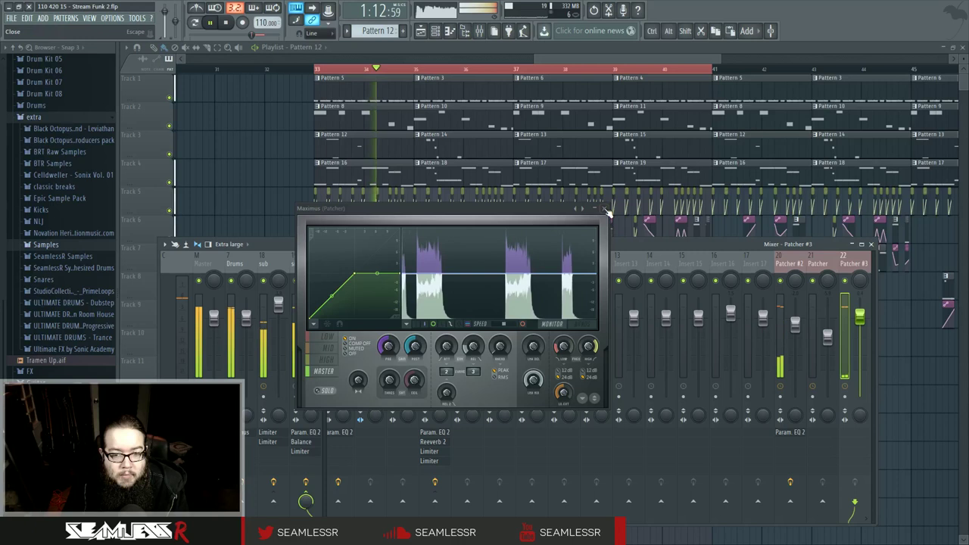
{"action": "left_click", "coordinate": [604, 209]}
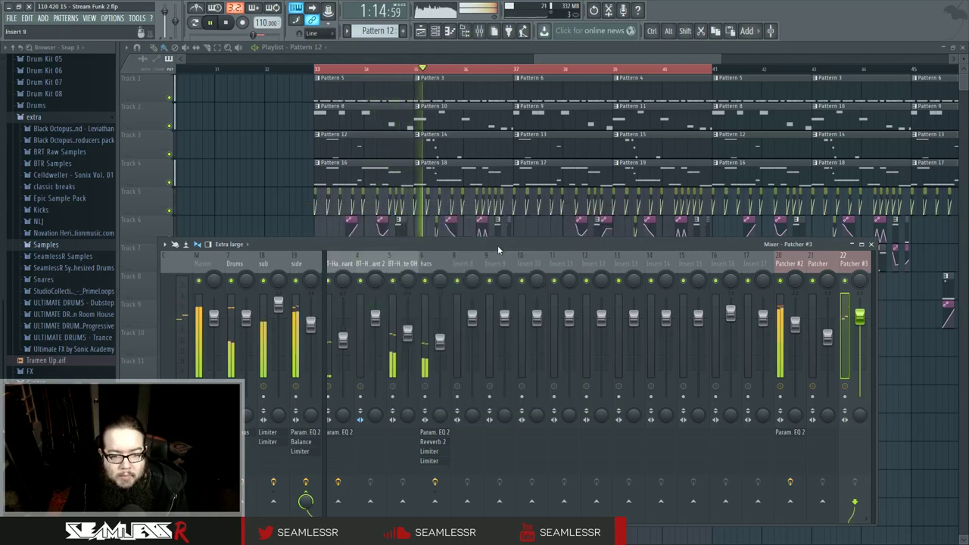
{"action": "scroll", "coordinate": [557, 445], "scroll_direction": "up", "scroll_amount": 2}
{"action": "scroll", "coordinate": [558, 445], "scroll_direction": "down", "scroll_amount": 4}
{"action": "left_click", "coordinate": [542, 317]}
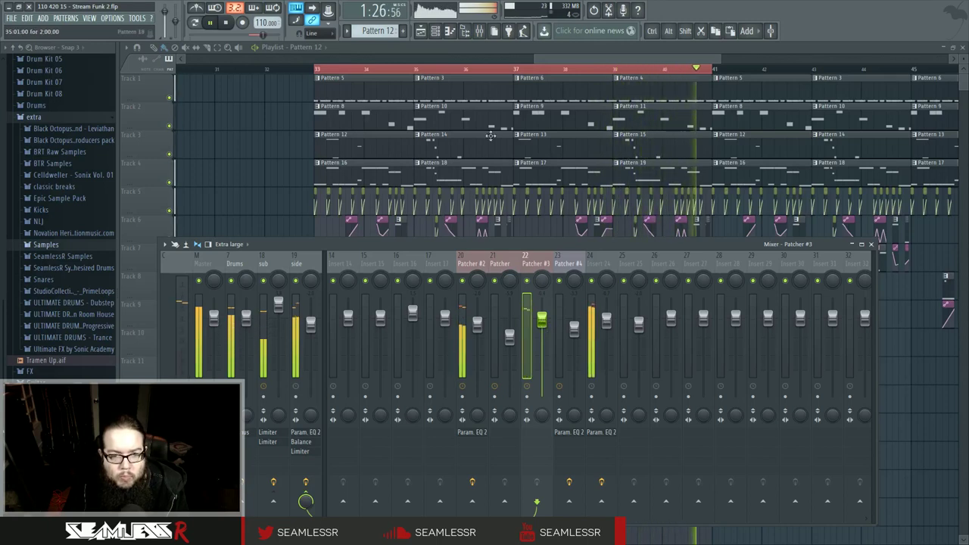
{"action": "key", "text": "space"}
{"action": "left_click", "coordinate": [540, 435]}
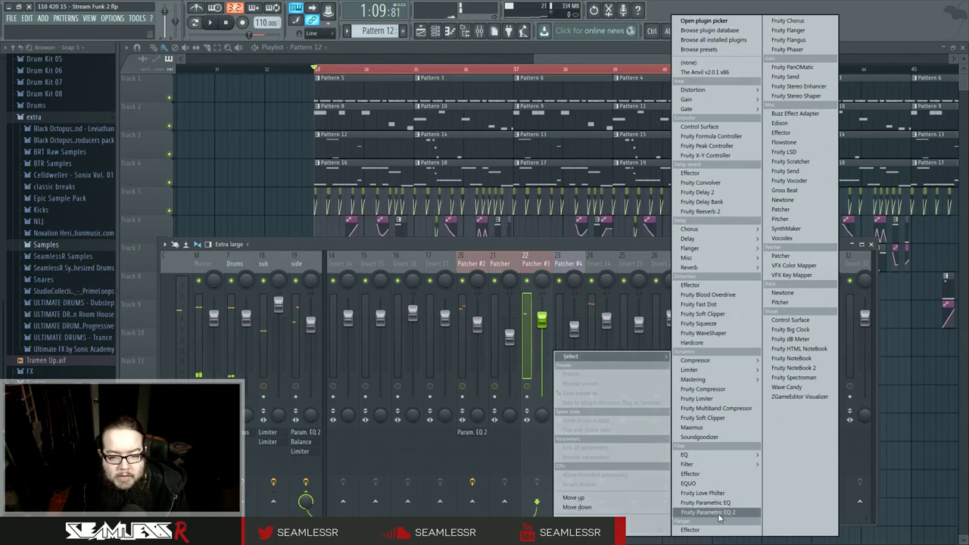
{"action": "left_click", "coordinate": [717, 514]}
Shape the Patcher #3 EQ with a deep cut on band 4 and slight cuts on bands 5 and 6 while auditioning playback
{"action": "key", "text": "space"}
{"action": "key", "text": "space"}
{"action": "left_click_drag", "start_coordinate": [362, 256], "coordinate": [363, 261]}
{"action": "key", "text": "space"}
{"action": "left_click_drag", "start_coordinate": [340, 256], "coordinate": [311, 283]}
{"action": "key", "text": "space"}
{"action": "key", "text": "space"}
{"action": "key", "text": "space"}
{"action": "key", "text": "space"}
{"action": "key", "text": "space"}
{"action": "key", "text": "space"}
{"action": "key", "text": "space"}
{"action": "key", "text": "space"}
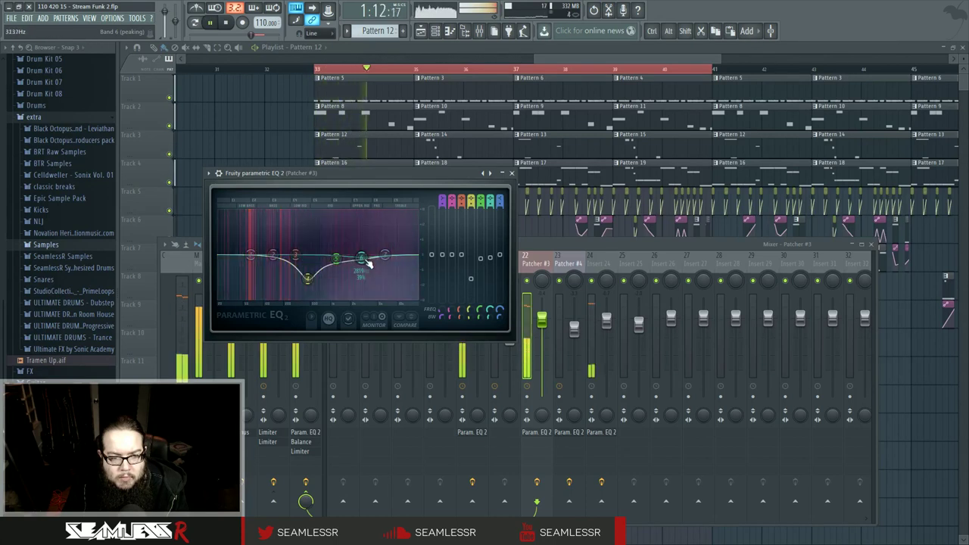
Fine-tune the Patcher #3 track volume, stop playback, and close the mixer and EQ windows
{"action": "left_click_drag", "start_coordinate": [542, 320], "coordinate": [543, 319]}
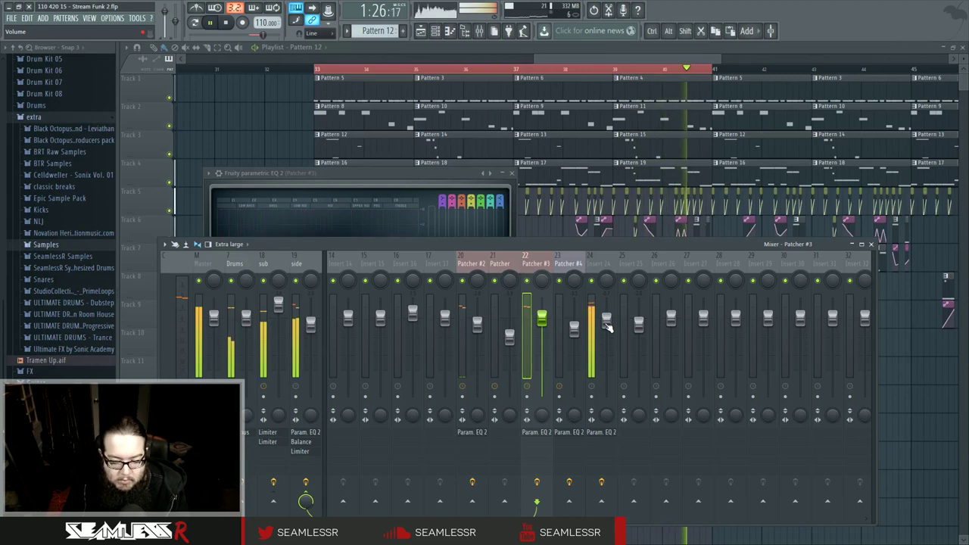
{"action": "left_click_drag", "start_coordinate": [597, 242], "coordinate": [594, 235]}
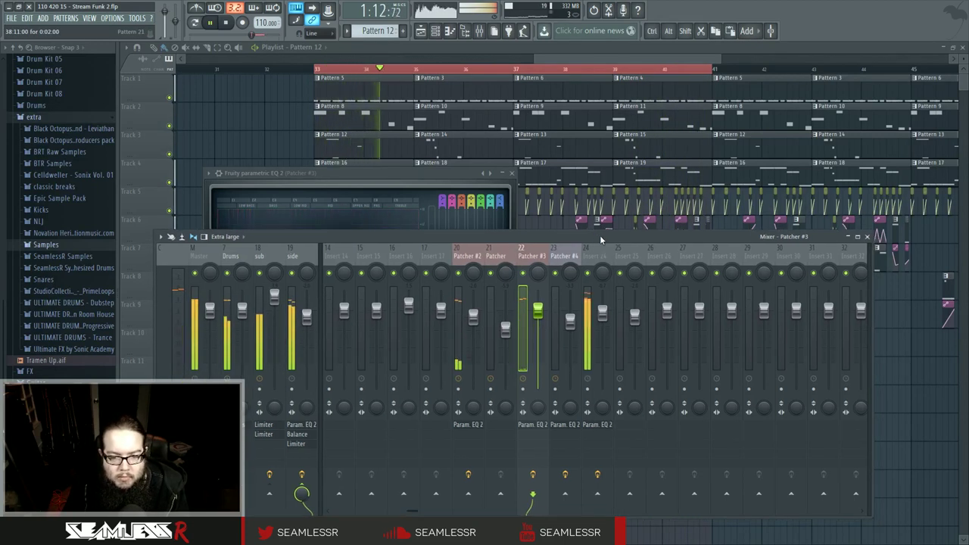
{"action": "left_click", "coordinate": [867, 237]}
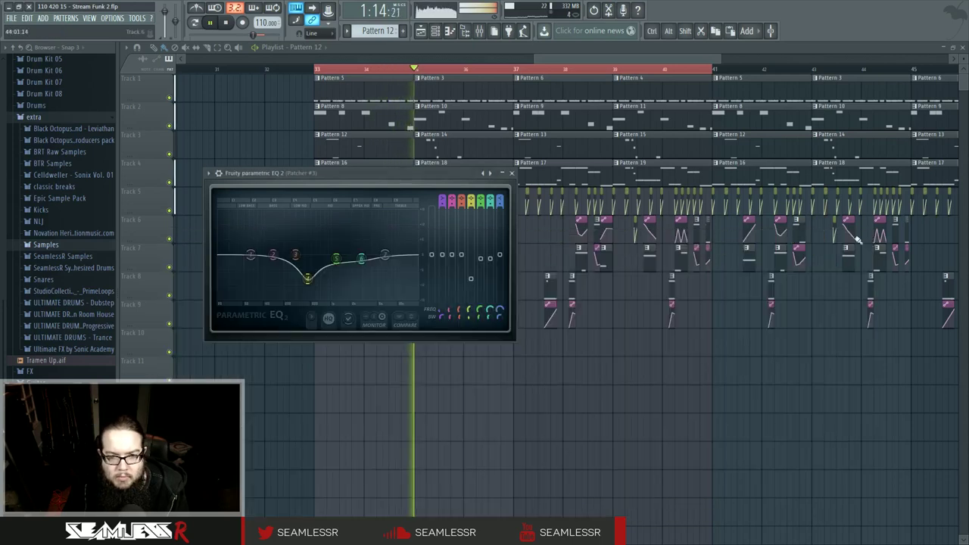
{"action": "key", "text": "space"}
{"action": "left_click", "coordinate": [513, 174]}
Open the Pattern 10 clip in the piano roll and play it back in pattern mode
{"action": "double_click", "coordinate": [466, 122]}
{"action": "left_click_drag", "start_coordinate": [331, 261], "coordinate": [749, 294]}
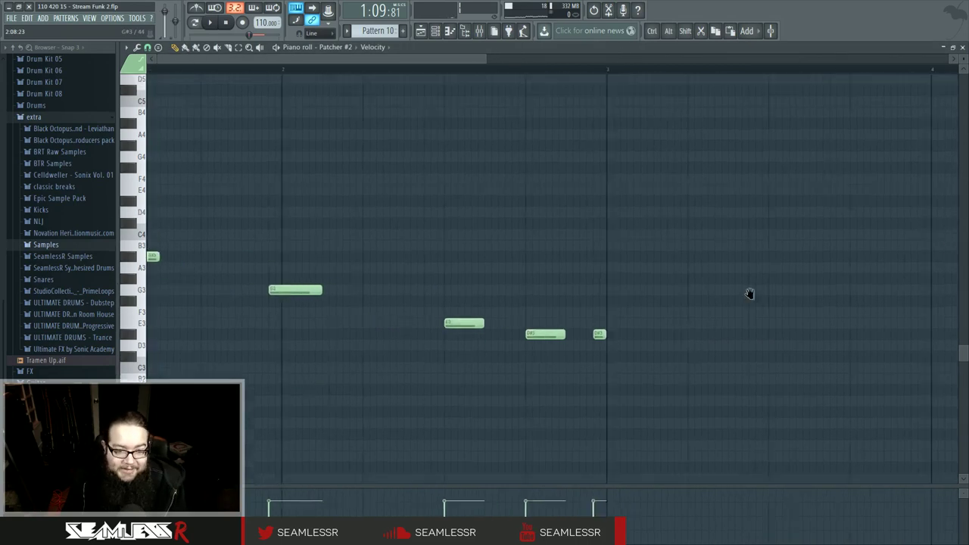
{"action": "left_click_drag", "start_coordinate": [434, 258], "coordinate": [624, 280]}
{"action": "left_click", "coordinate": [195, 24]}
{"action": "key", "text": "space"}
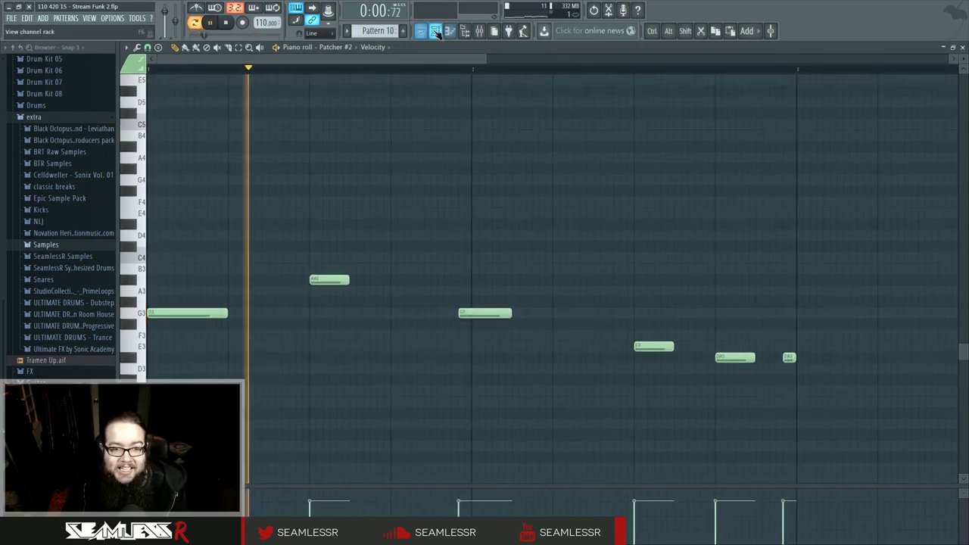
Open the upper Harmor inside Patcher #2 with the pattern playing
{"action": "key", "text": "F6"}
{"action": "left_click", "coordinate": [211, 23]}
{"action": "left_click", "coordinate": [210, 24]}
{"action": "left_click", "coordinate": [511, 240]}
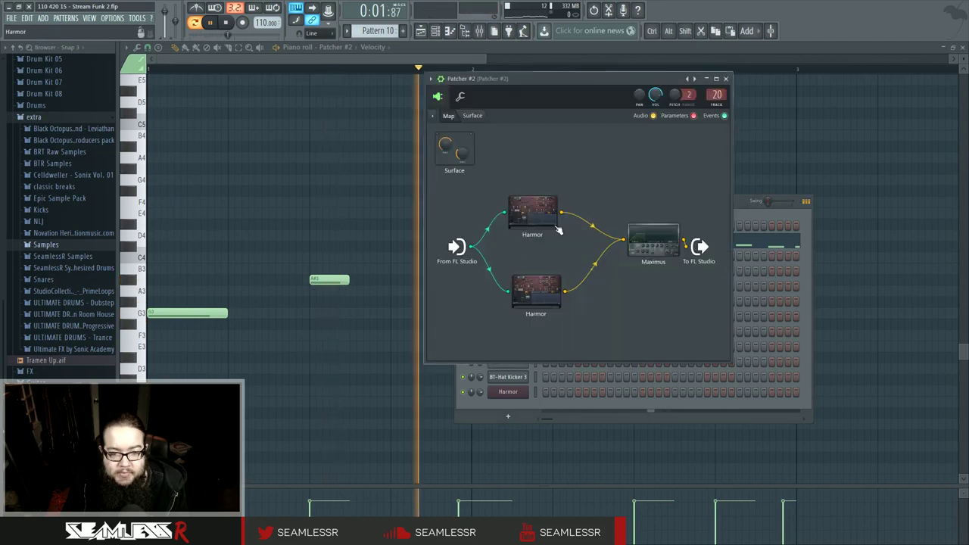
{"action": "left_click", "coordinate": [553, 221]}
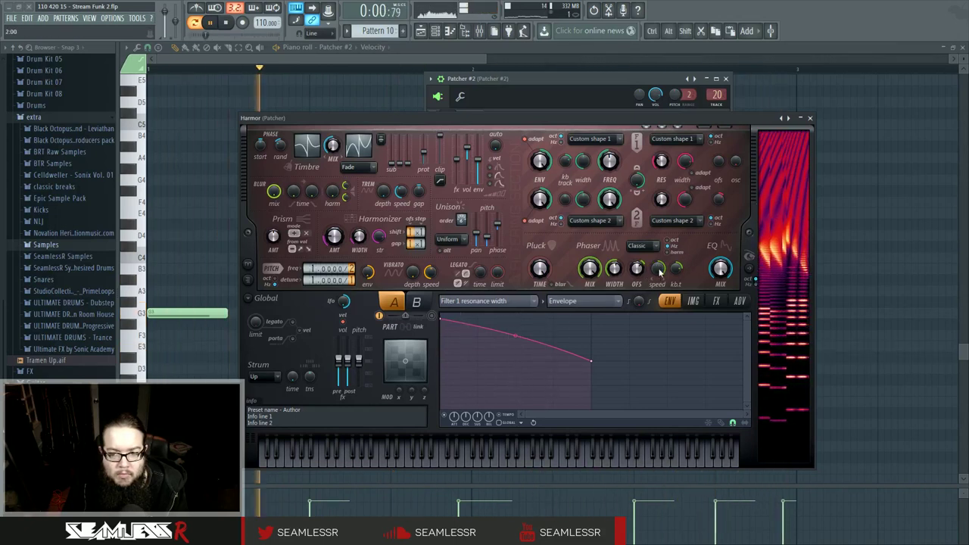
Switch Harmor's phaser scale to harm and adjust the phaser width and speed by ear
{"action": "left_click_drag", "start_coordinate": [658, 270], "coordinate": [658, 310]}
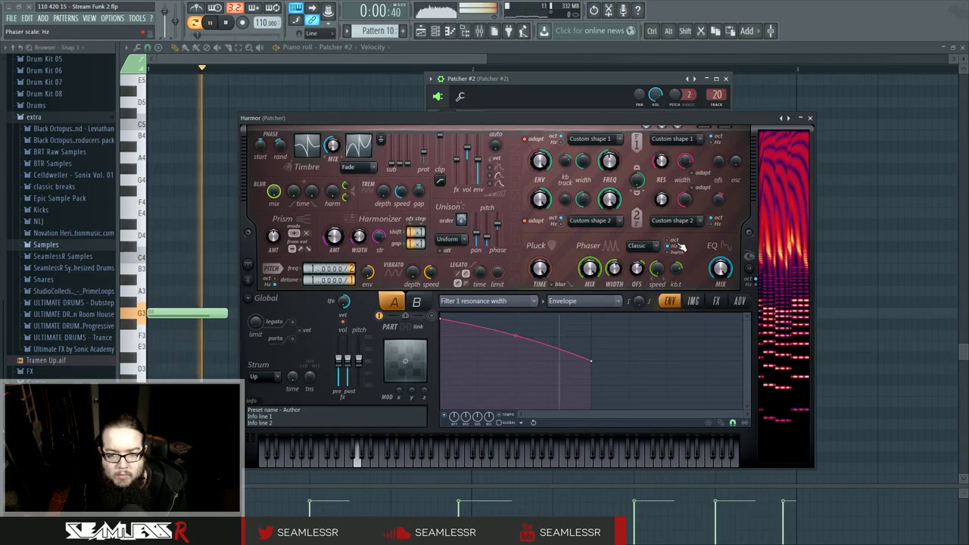
{"action": "left_click_drag", "start_coordinate": [620, 273], "coordinate": [616, 276]}
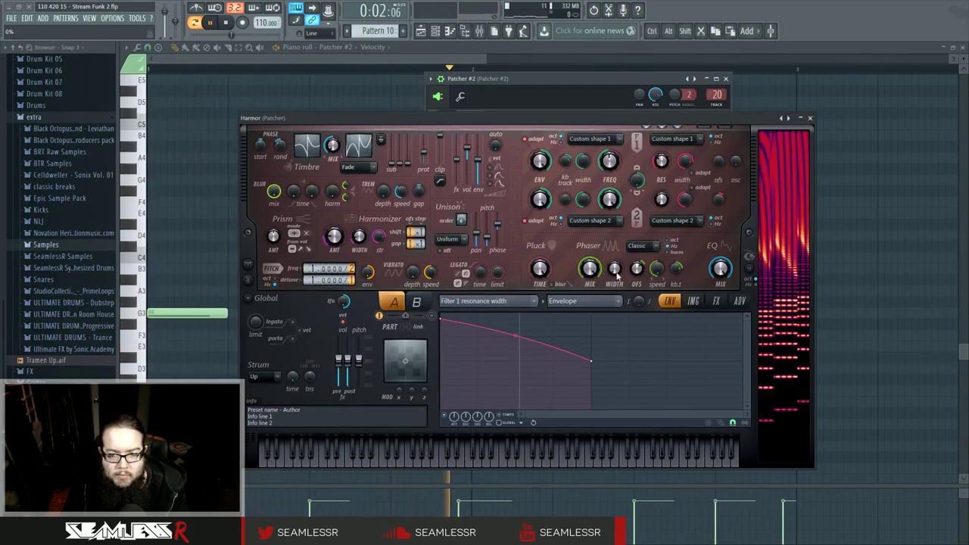
{"action": "left_click", "coordinate": [669, 253]}
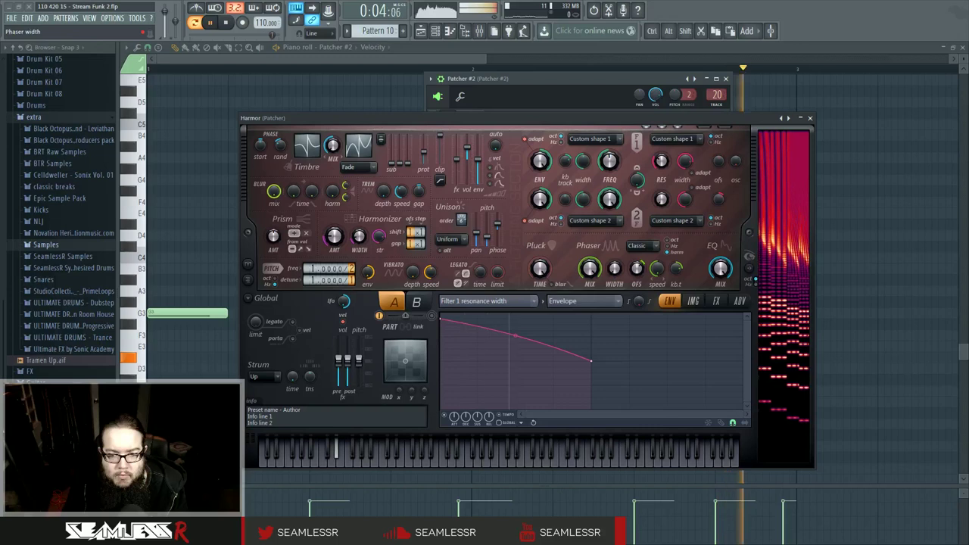
{"action": "left_click_drag", "start_coordinate": [615, 272], "coordinate": [617, 277]}
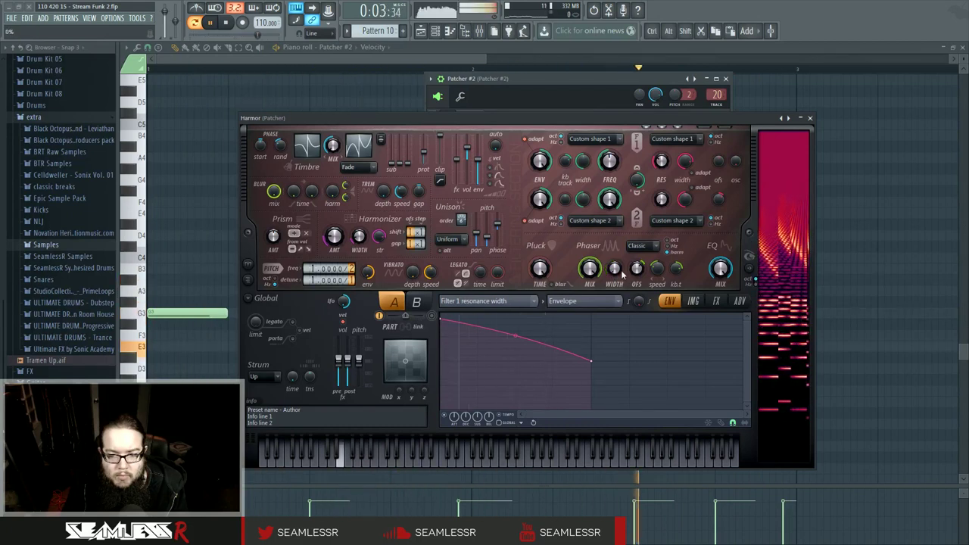
{"action": "left_click_drag", "start_coordinate": [623, 274], "coordinate": [622, 247]}
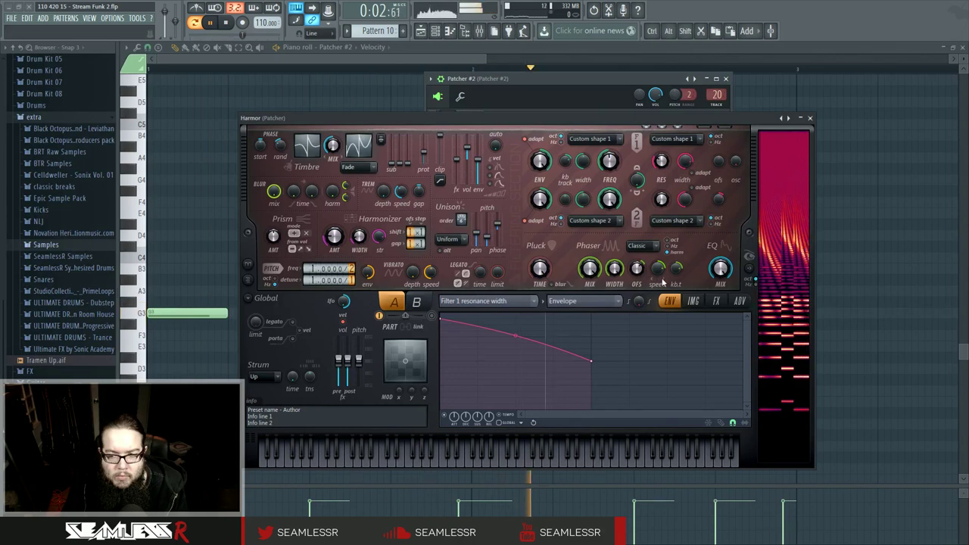
{"action": "left_click_drag", "start_coordinate": [656, 271], "coordinate": [658, 271]}
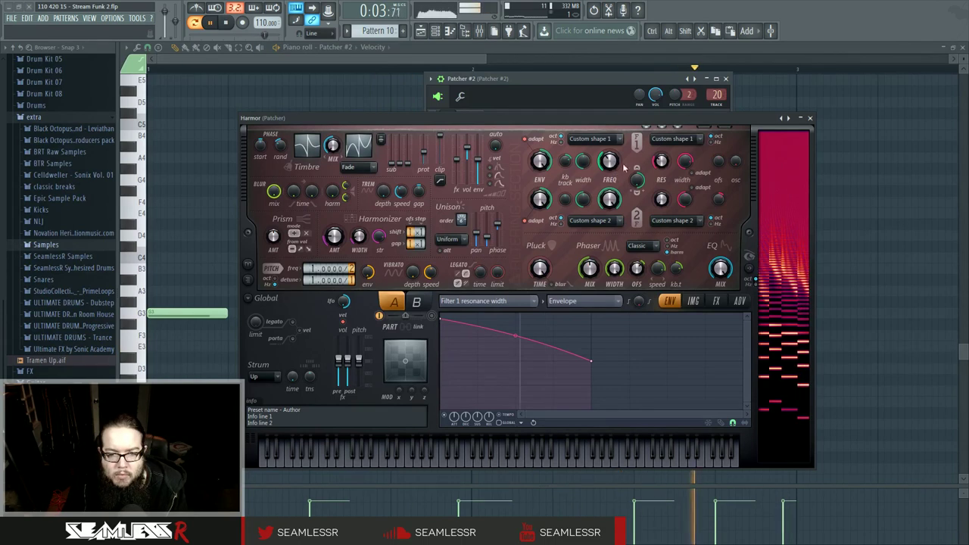
Raise Harmor's unison pitch to about 82% and shape the harmonic unison pitch curve into a rising straight ramp
{"action": "left_click_drag", "start_coordinate": [487, 233], "coordinate": [488, 221]}
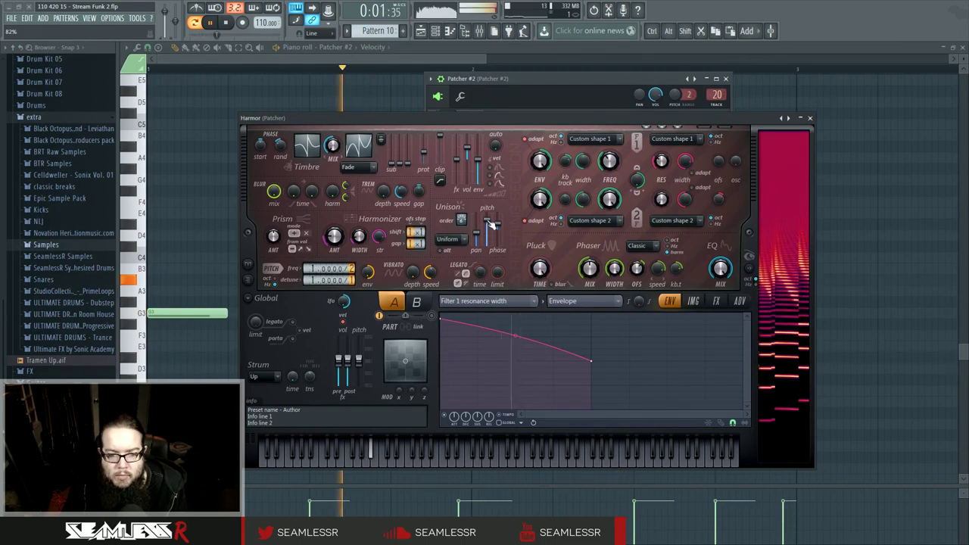
{"action": "right_click", "coordinate": [488, 221]}
{"action": "left_click", "coordinate": [664, 279]}
{"action": "left_click_drag", "start_coordinate": [445, 363], "coordinate": [497, 388]}
{"action": "left_click_drag", "start_coordinate": [747, 371], "coordinate": [747, 353]}
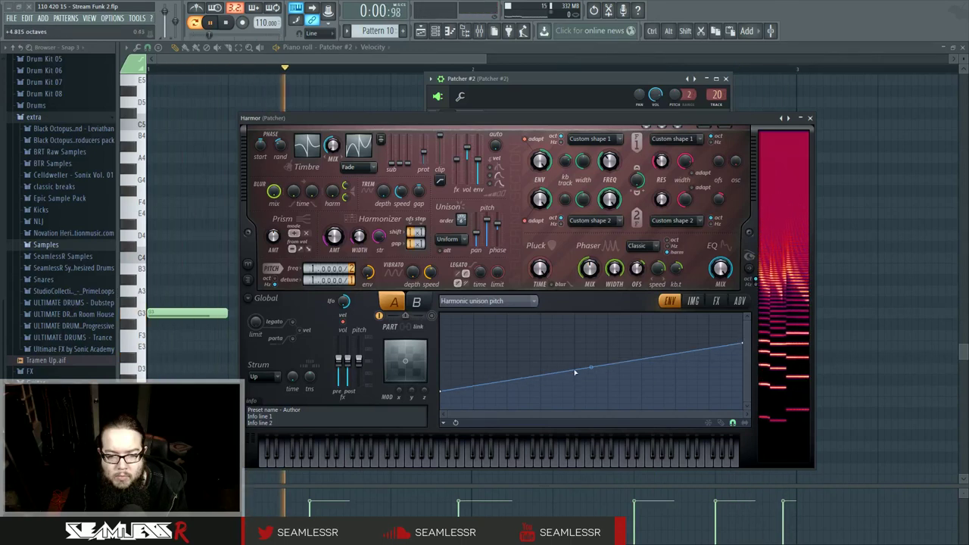
{"action": "left_click_drag", "start_coordinate": [439, 393], "coordinate": [449, 408]}
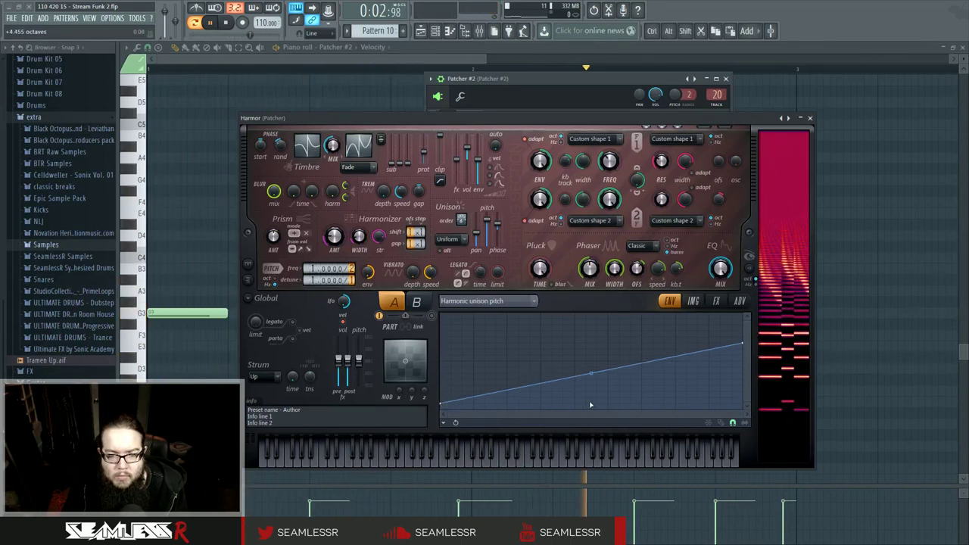
Tweak Harmor's filter 1 frequency and set the lower pitch ratio to 2.0000
{"action": "left_click_drag", "start_coordinate": [610, 166], "coordinate": [612, 162]}
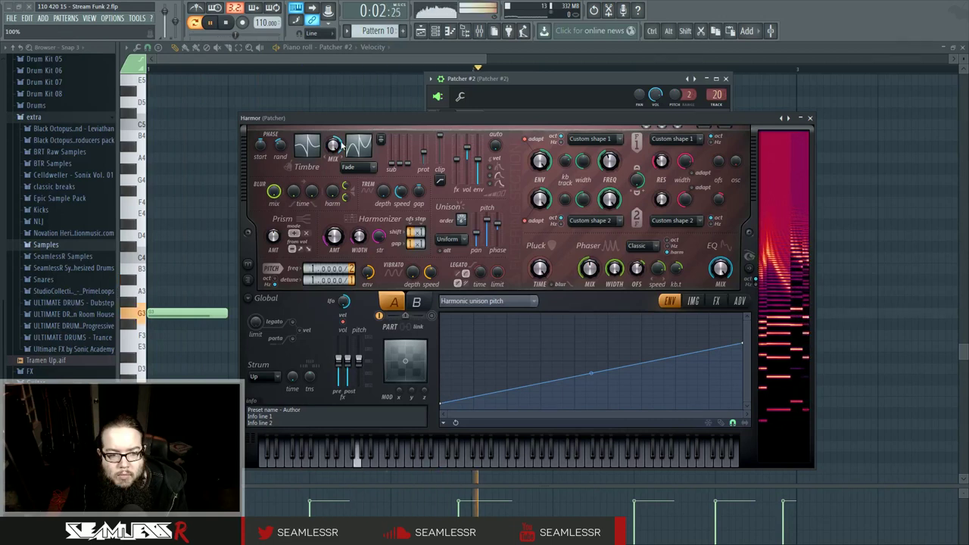
{"action": "scroll", "coordinate": [311, 280], "scroll_direction": "down", "scroll_amount": 1}
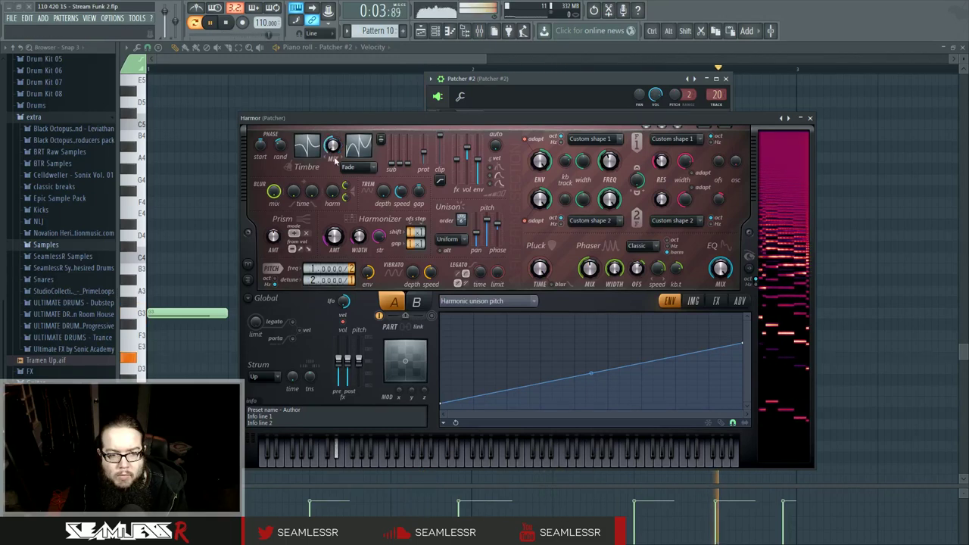
Inspect the lower Harmor inside Patcher #2 from the playlist view, and close both plugin windows
{"action": "left_click", "coordinate": [422, 30]}
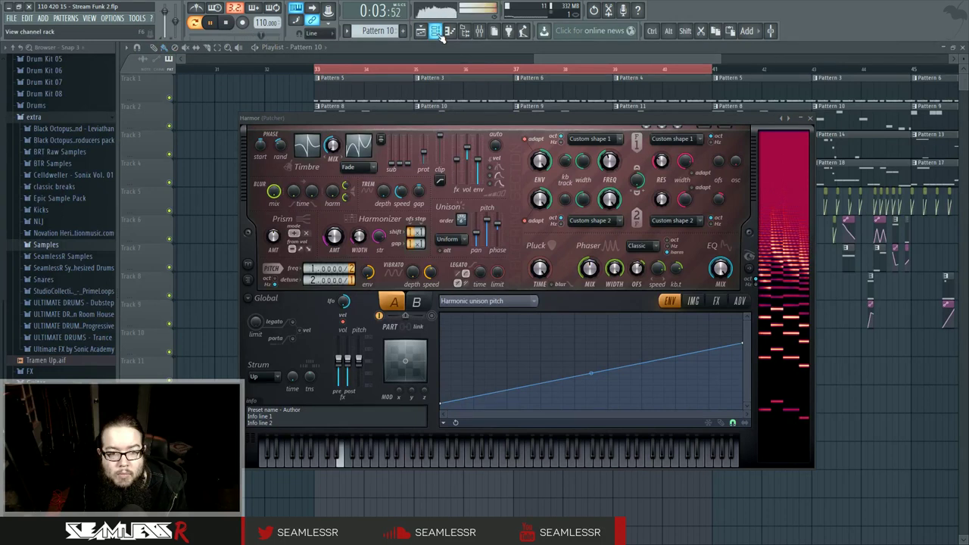
{"action": "left_click", "coordinate": [436, 31]}
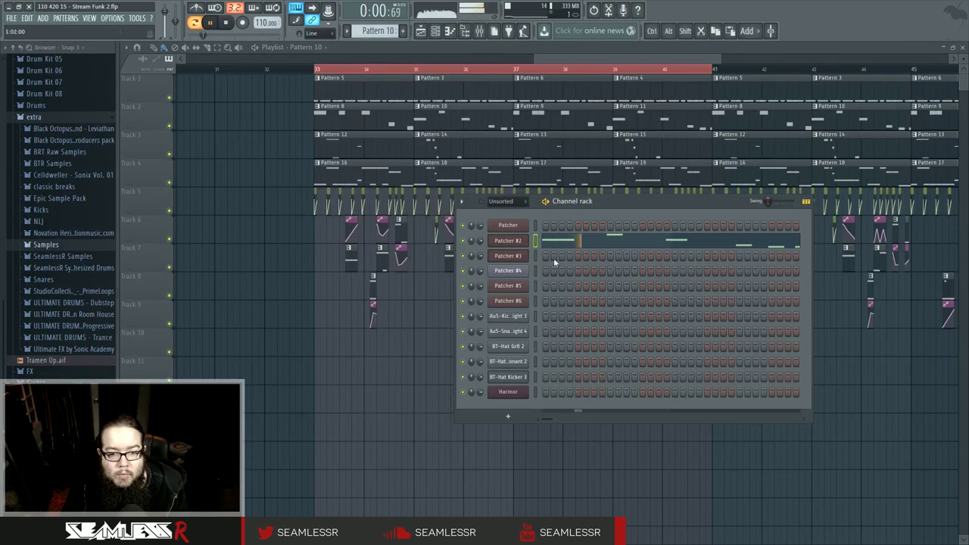
{"action": "left_click", "coordinate": [511, 241]}
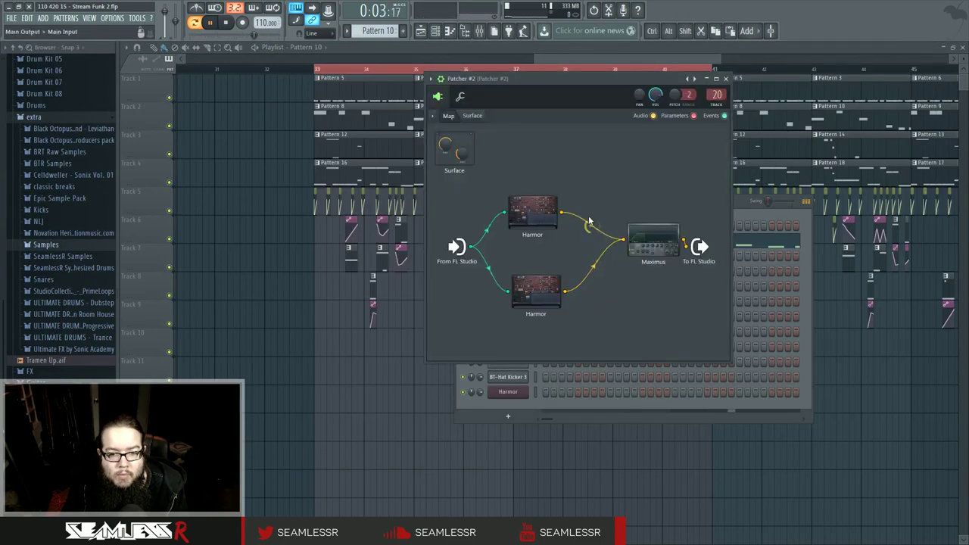
{"action": "left_click", "coordinate": [519, 286]}
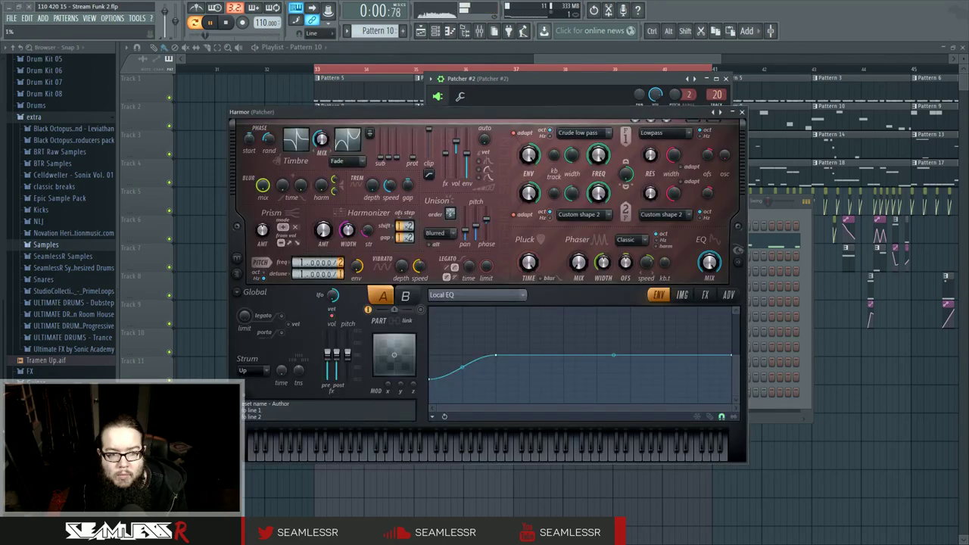
{"action": "left_click", "coordinate": [742, 111]}
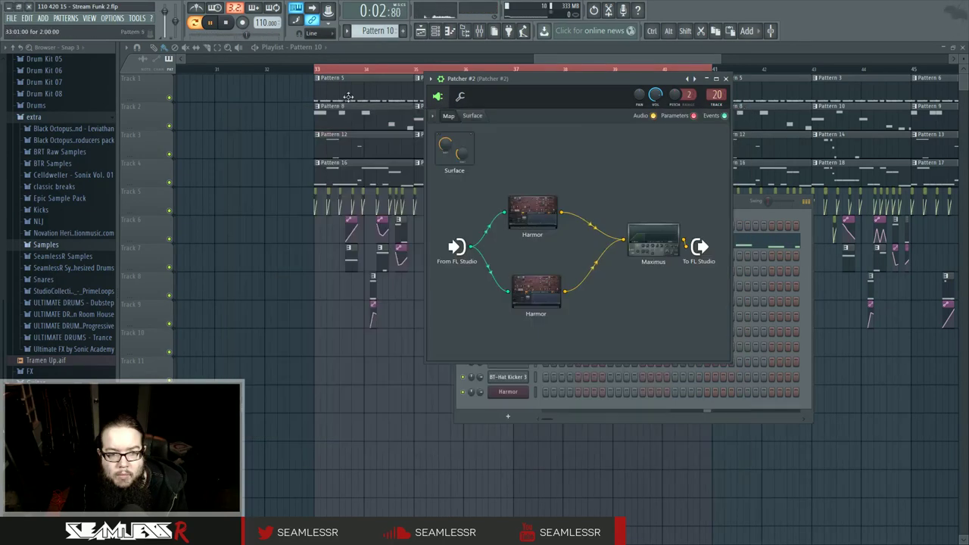
{"action": "left_click", "coordinate": [725, 78]}
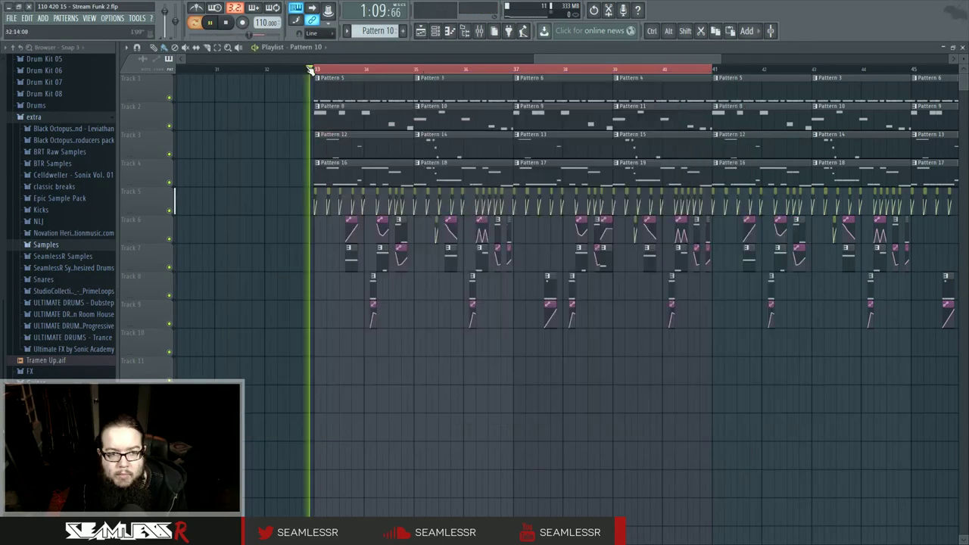
Show the mixer during song playback and open the FX page of the Sytrus inside Patcher #5
{"action": "left_click", "coordinate": [465, 31]}
{"action": "mouse_move", "coordinate": [526, 240]}
{"action": "left_mouse_down"}
{"action": "mouse_move", "coordinate": [530, 231]}
{"action": "mouse_move", "coordinate": [530, 278]}
{"action": "mouse_move", "coordinate": [516, 231]}
{"action": "left_mouse_up"}
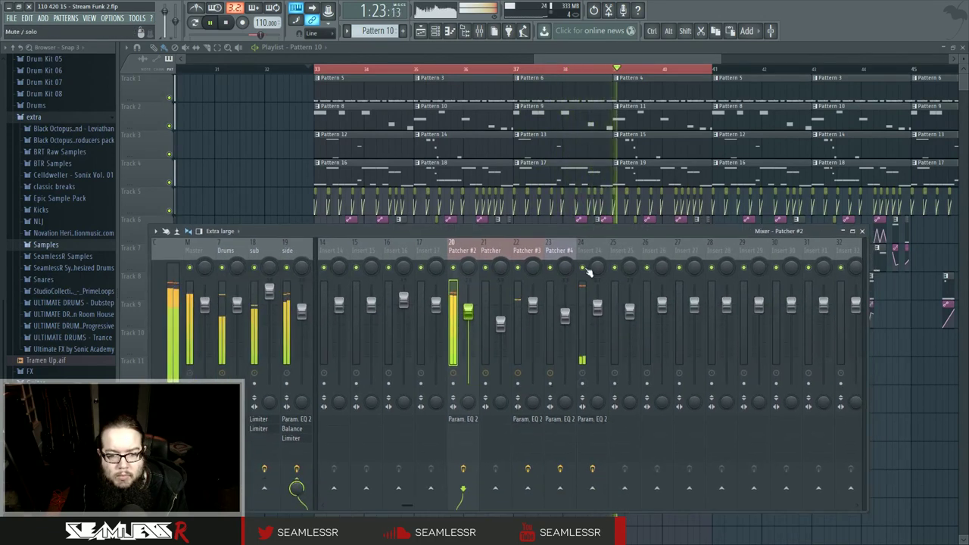
{"action": "key", "text": "F6"}
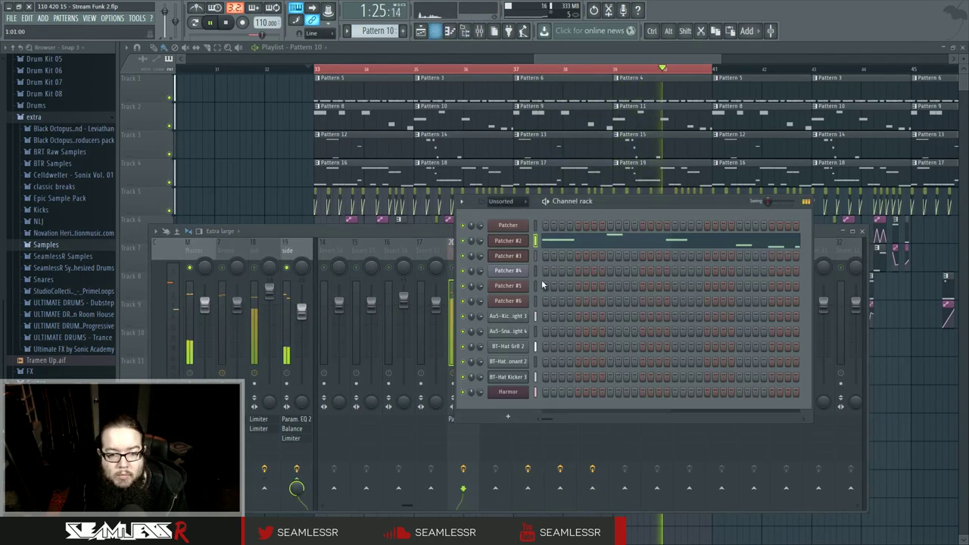
{"action": "left_click", "coordinate": [508, 285]}
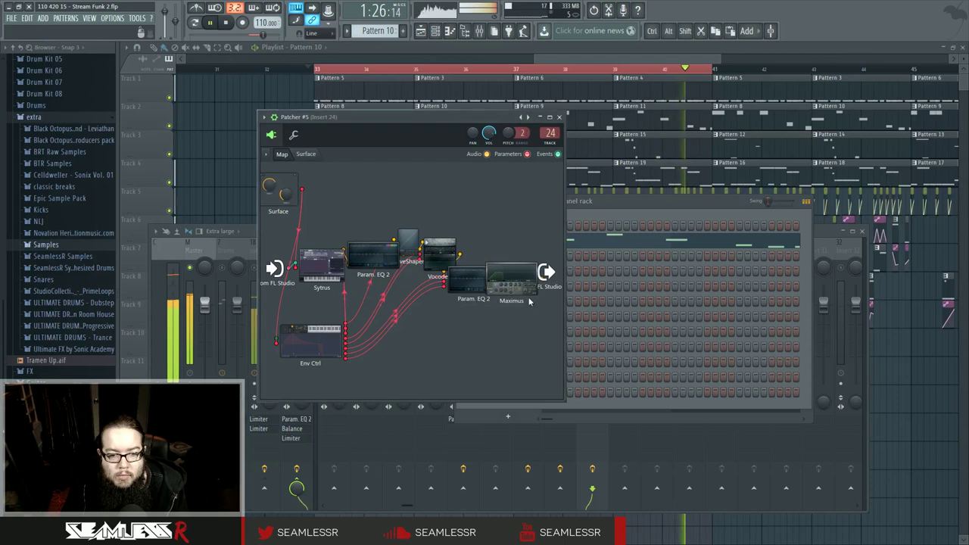
{"action": "left_click", "coordinate": [332, 259]}
{"action": "left_click", "coordinate": [462, 289]}
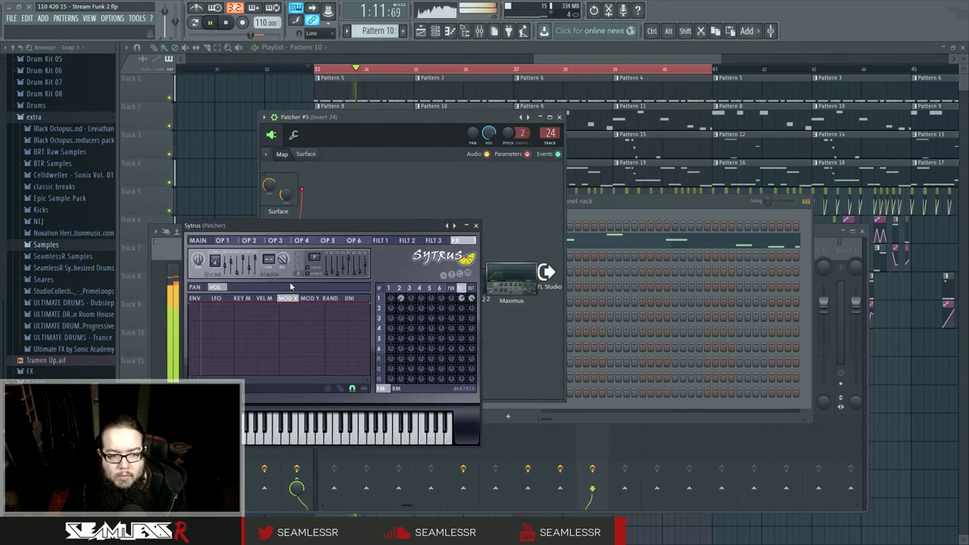
Close Patcher #5 and open the FX page of the Sytrus inside Patcher #6
{"action": "left_click", "coordinate": [560, 118]}
{"action": "left_click", "coordinate": [500, 253]}
{"action": "left_click", "coordinate": [497, 252]}
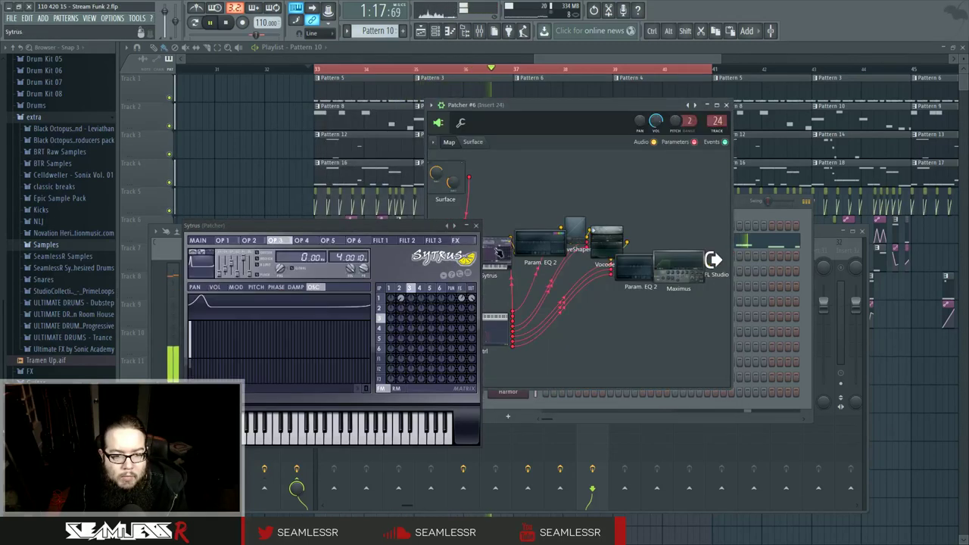
{"action": "left_click", "coordinate": [461, 288]}
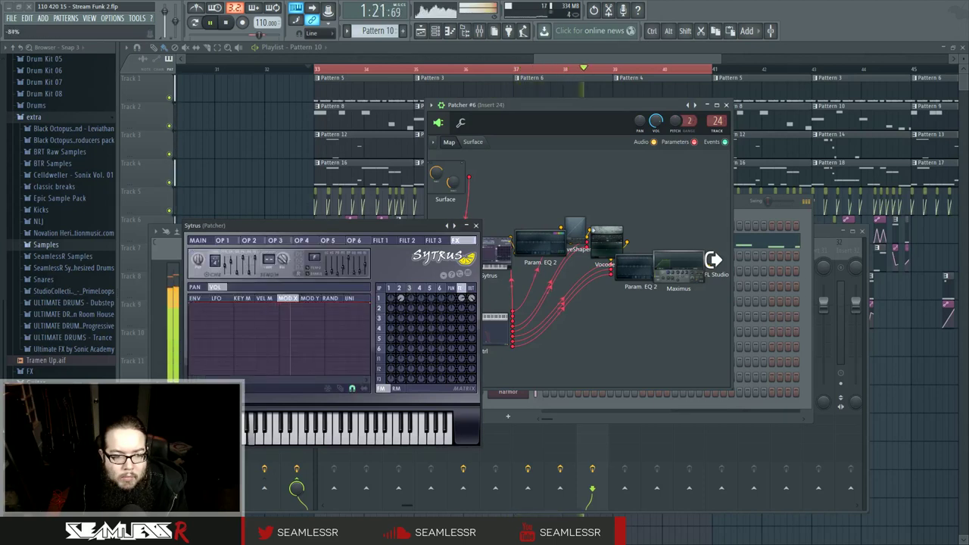
Close the Sytrus window, check the mixer levels during playback, and close the mixer and Patcher #6
{"action": "left_click", "coordinate": [476, 225]}
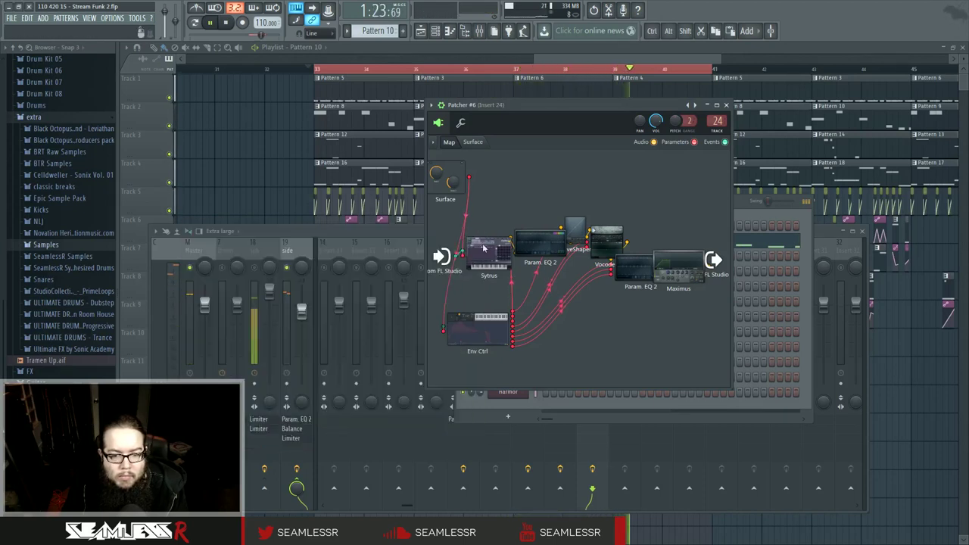
{"action": "left_click", "coordinate": [744, 200]}
{"action": "left_click", "coordinate": [549, 310]}
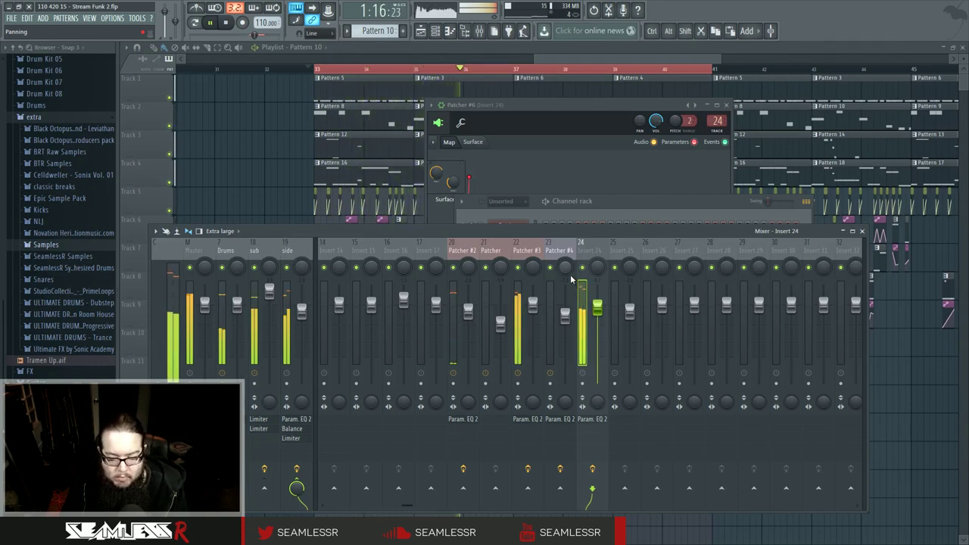
{"action": "left_click", "coordinate": [861, 232]}
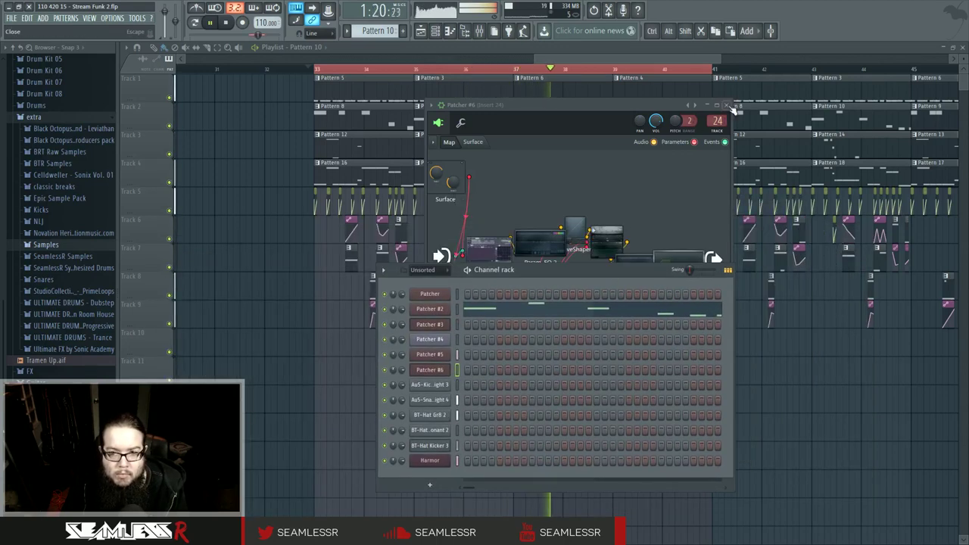
{"action": "left_click", "coordinate": [727, 106]}
{"action": "left_click_drag", "start_coordinate": [563, 272], "coordinate": [515, 314]}
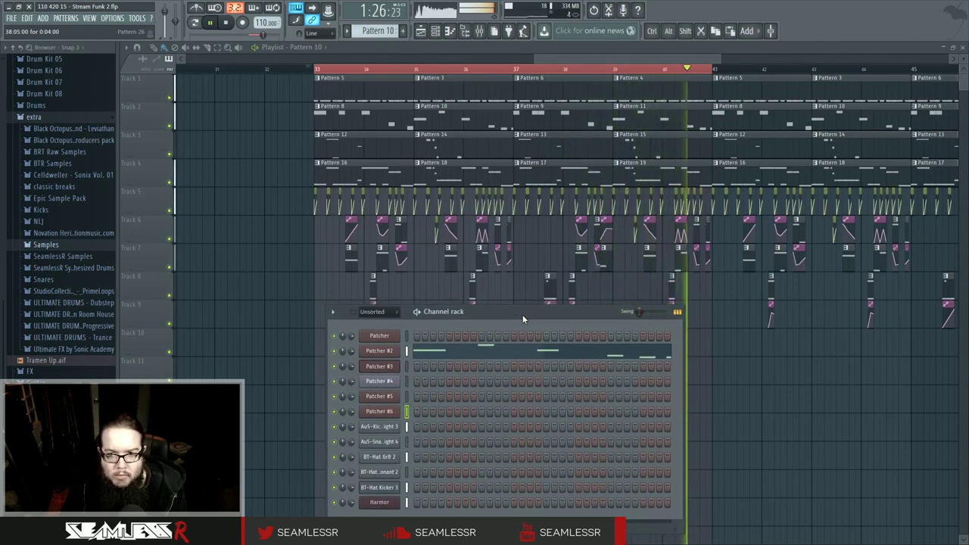
Hide the channel rack, clear the playlist's time selection and listen to the early section from bar 9
{"action": "key", "text": "space"}
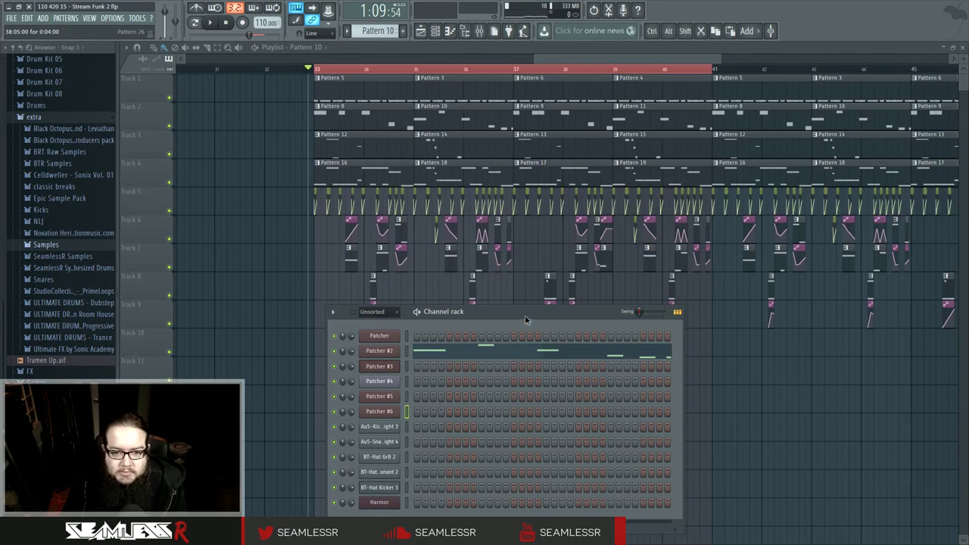
{"action": "left_click_drag", "start_coordinate": [258, 239], "coordinate": [535, 296]}
{"action": "scroll", "coordinate": [484, 306], "scroll_direction": "down", "scroll_amount": 4}
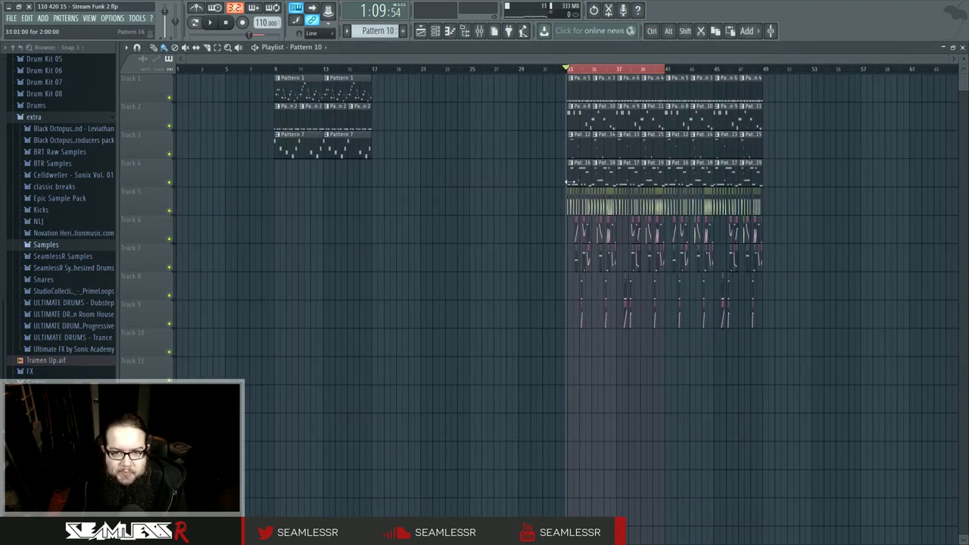
{"action": "key", "text": "ctrl+d"}
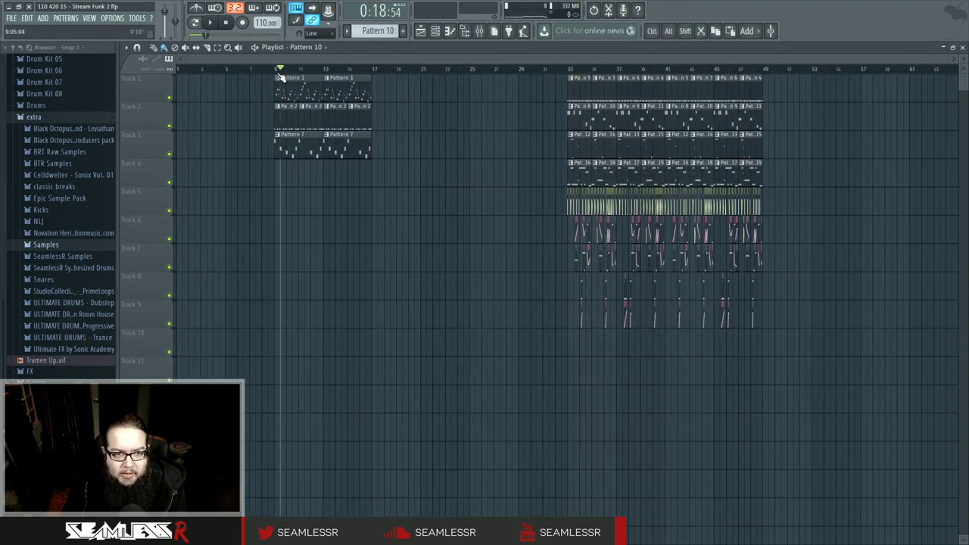
{"action": "scroll", "coordinate": [288, 245], "scroll_direction": "up", "scroll_amount": 3}
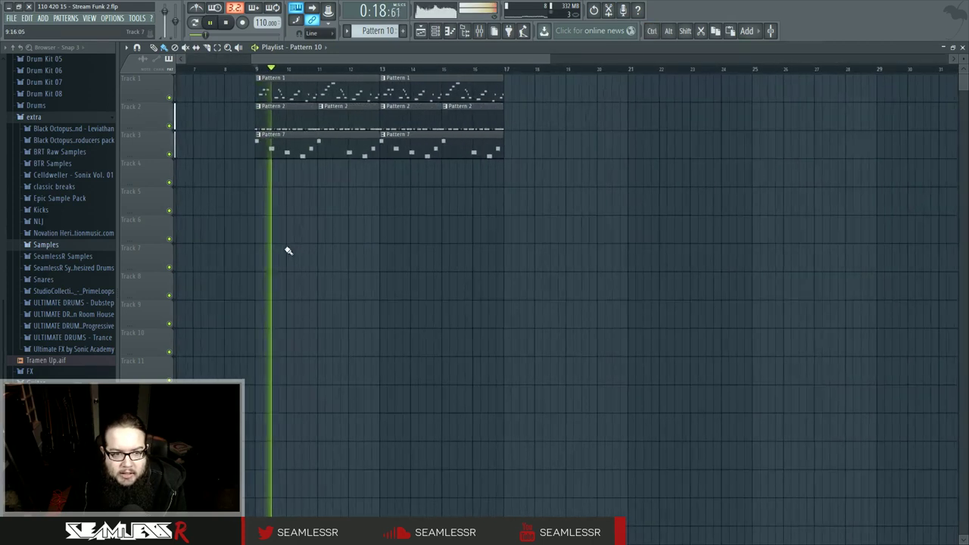
{"action": "key", "text": "space"}
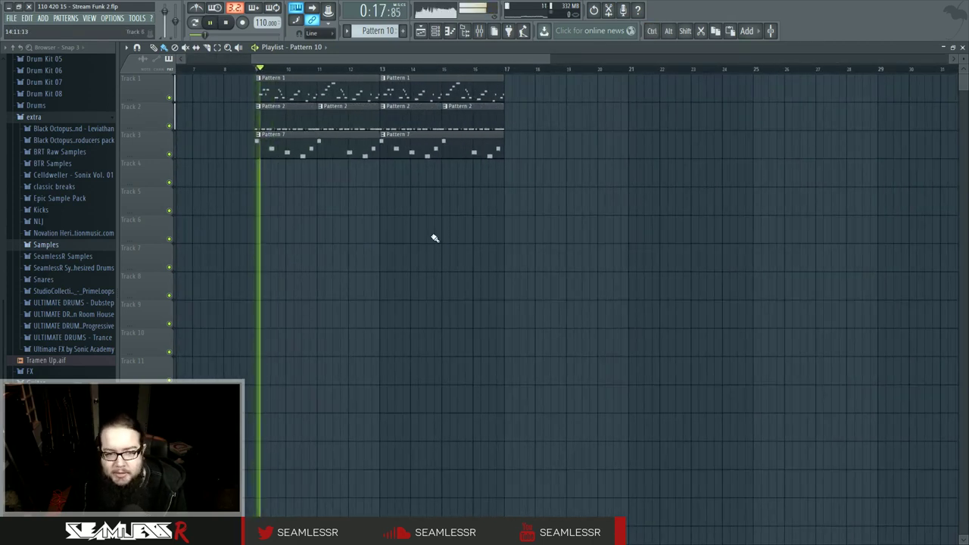
{"action": "scroll", "coordinate": [435, 232], "scroll_direction": "down", "scroll_amount": 2}
{"action": "left_click_drag", "start_coordinate": [436, 231], "coordinate": [396, 221]}
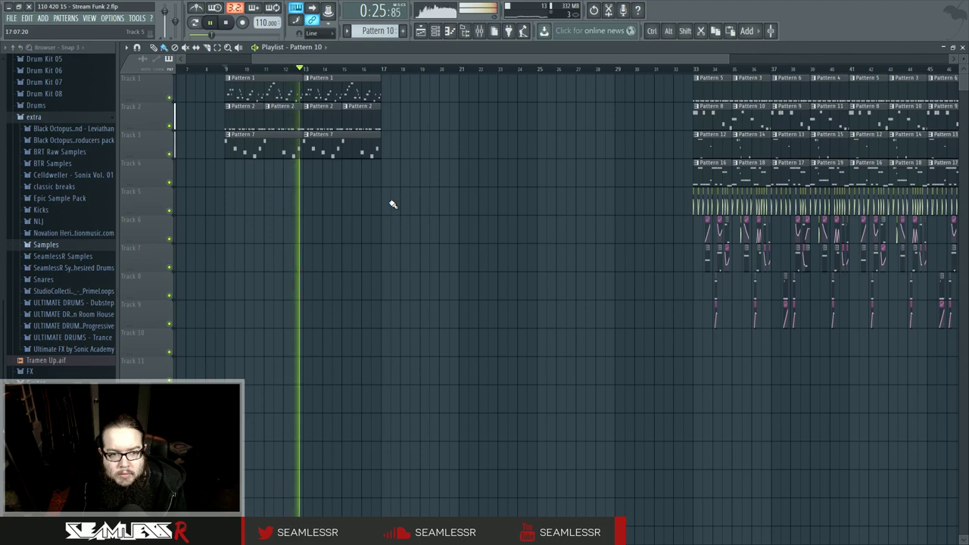
{"action": "scroll", "coordinate": [387, 219], "scroll_direction": "right", "scroll_amount": 5}
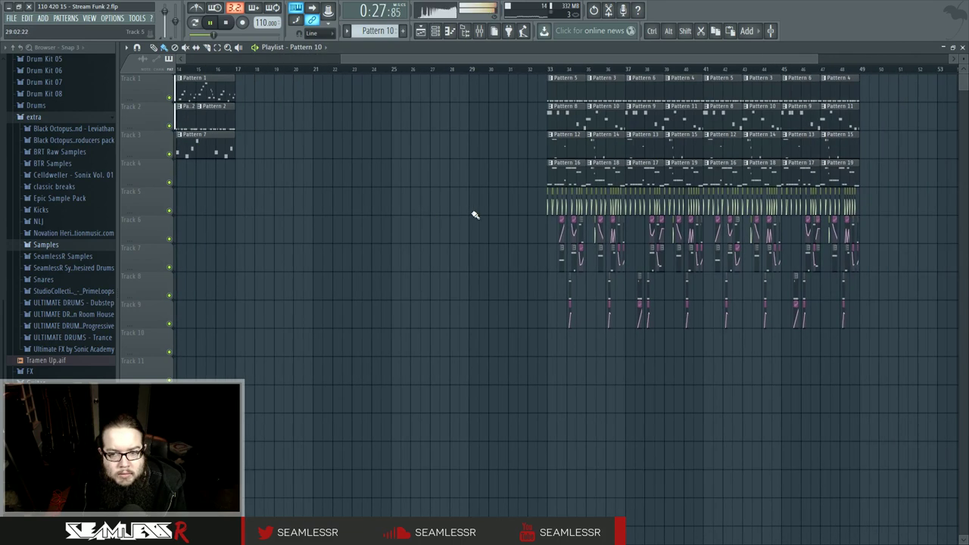
{"action": "scroll", "coordinate": [432, 231], "scroll_direction": "left", "scroll_amount": 5}
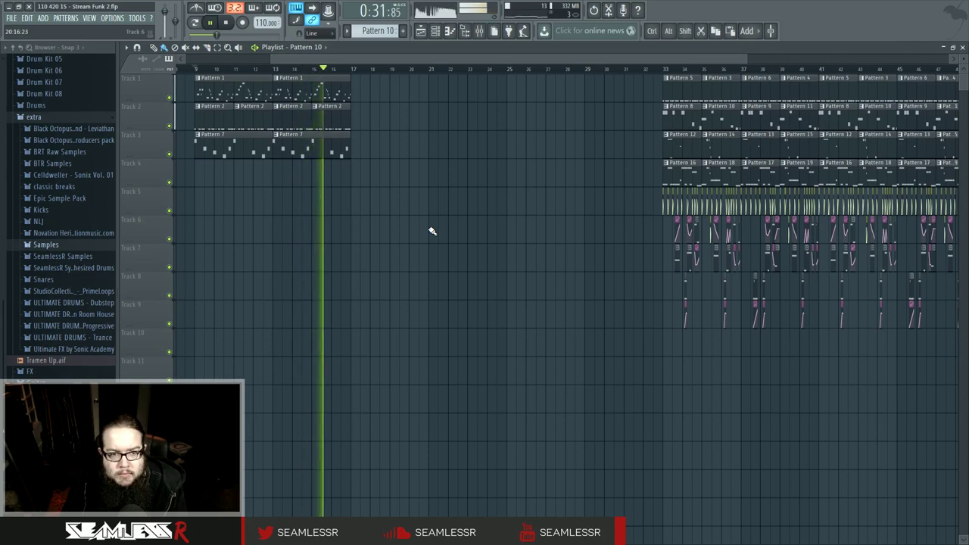
{"action": "scroll", "coordinate": [279, 235], "scroll_direction": "right", "scroll_amount": 8}
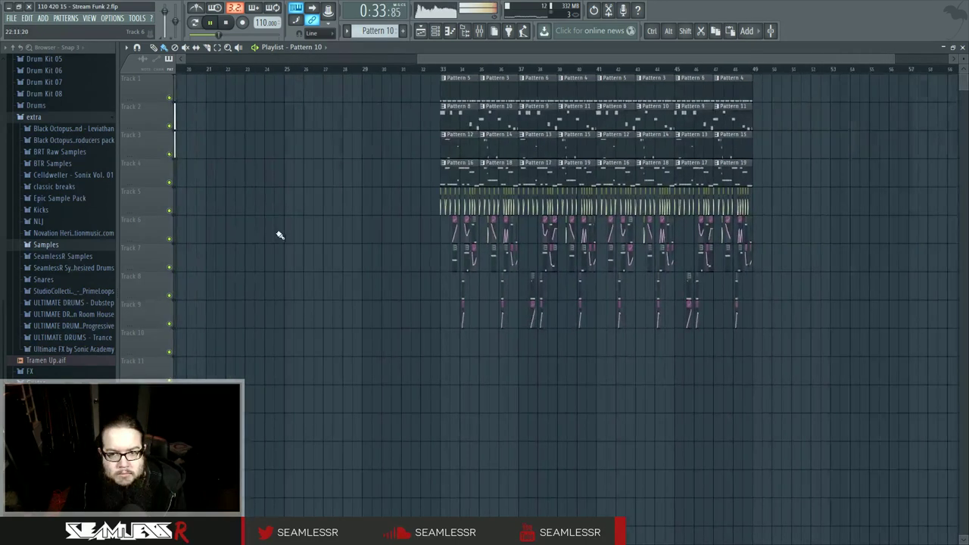
{"action": "scroll", "coordinate": [278, 235], "scroll_direction": "right", "scroll_amount": 4}
Stop playback and play the main arrangement section from bar 33
{"action": "key", "text": "space"}
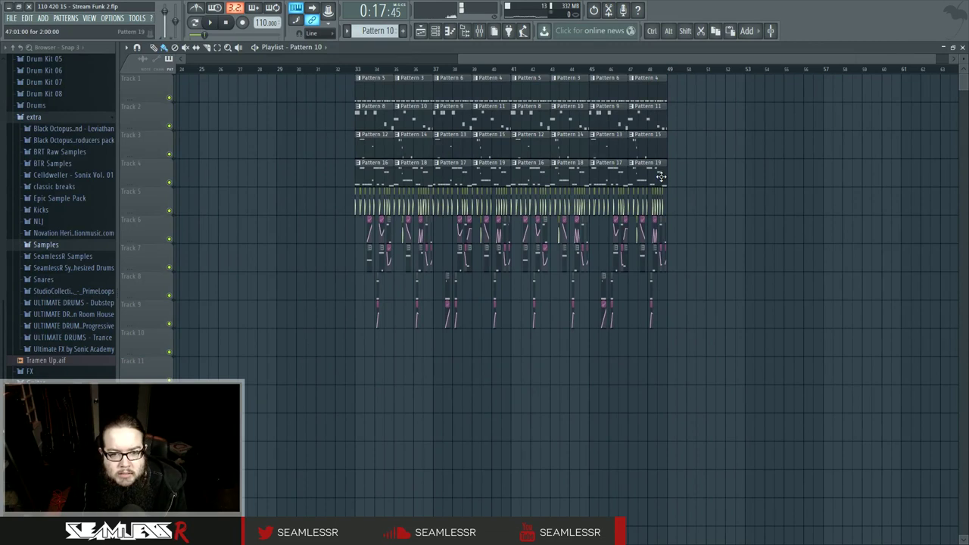
{"action": "scroll", "coordinate": [665, 175], "scroll_direction": "right", "scroll_amount": 6}
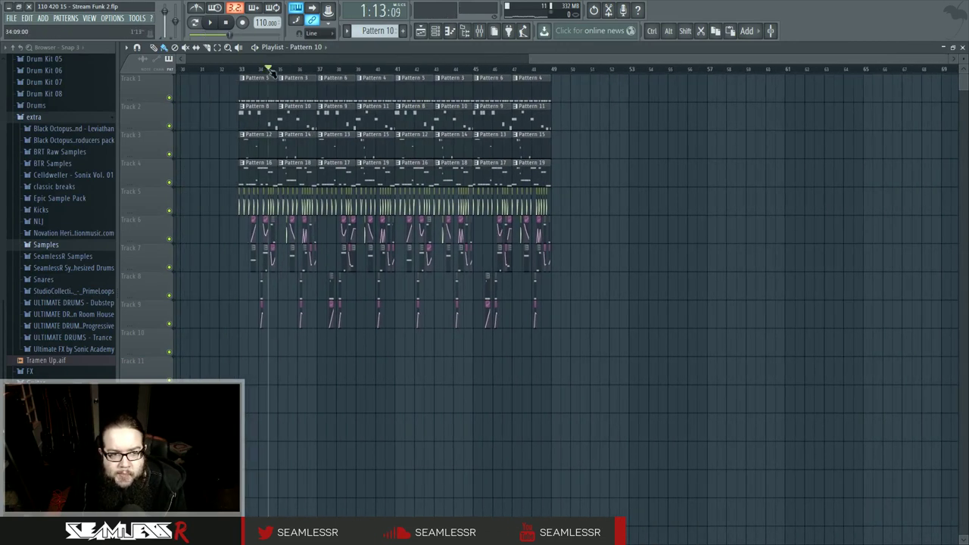
{"action": "left_click_drag", "start_coordinate": [271, 71], "coordinate": [241, 70]}
{"action": "key", "text": "space"}
{"action": "scroll", "coordinate": [319, 215], "scroll_direction": "up", "scroll_amount": 4}
{"action": "left_click_drag", "start_coordinate": [415, 376], "coordinate": [472, 384]}
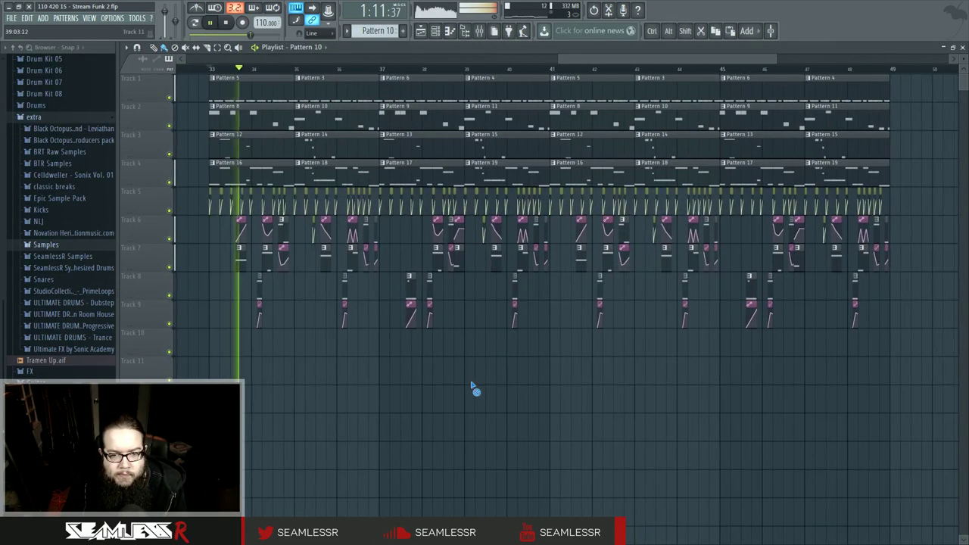
{"action": "left_click_drag", "start_coordinate": [571, 333], "coordinate": [485, 339]}
{"action": "scroll", "coordinate": [484, 339], "scroll_direction": "up", "scroll_amount": 3}
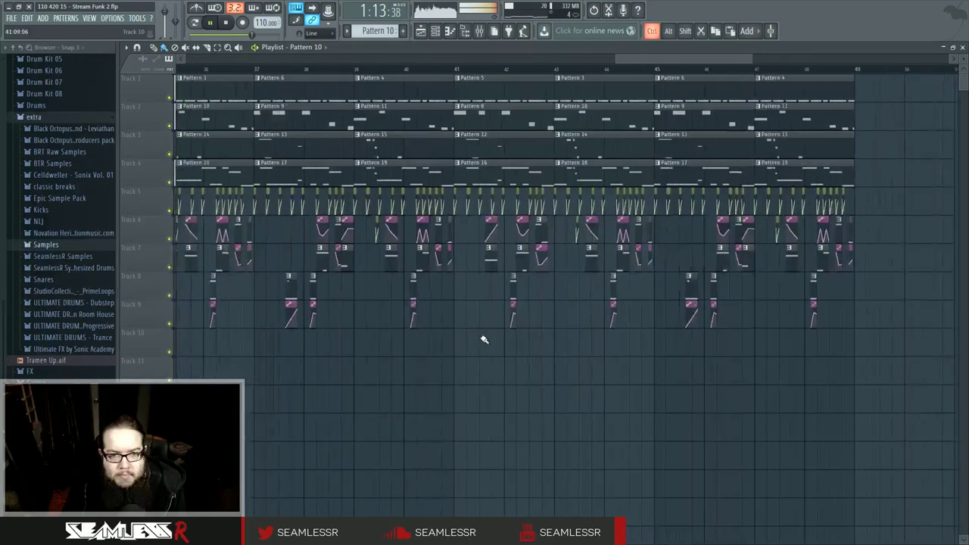
{"action": "scroll", "coordinate": [484, 339], "scroll_direction": "up", "scroll_amount": 2}
Set the side mixer track to -3.6 dB and the Drums track to 0.7 dB, and close the mixer
{"action": "left_click", "coordinate": [491, 31]}
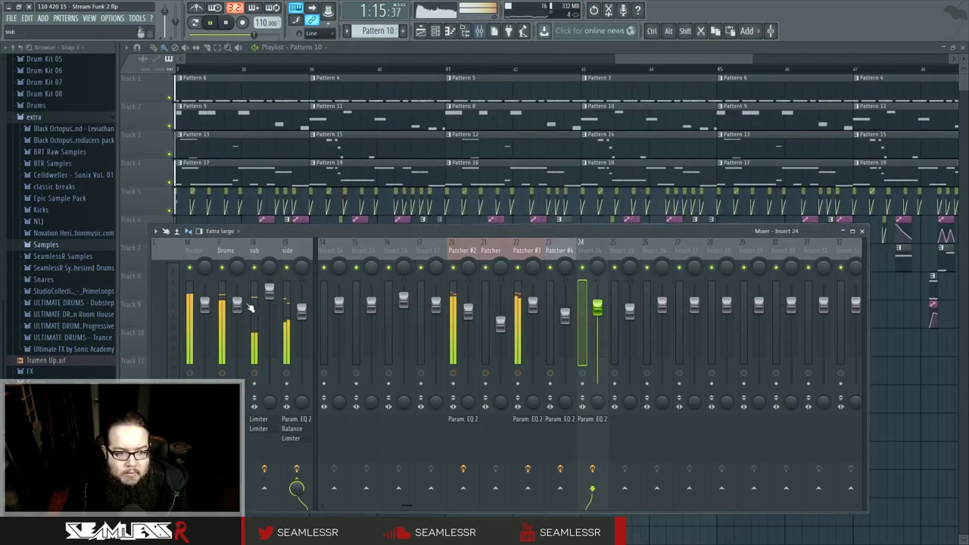
{"action": "left_click", "coordinate": [306, 321]}
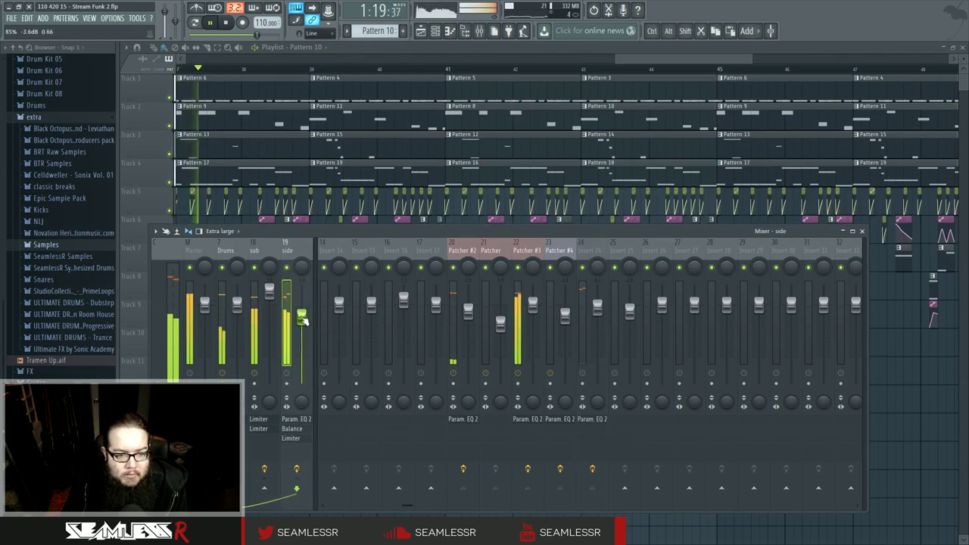
{"action": "left_click", "coordinate": [238, 303]}
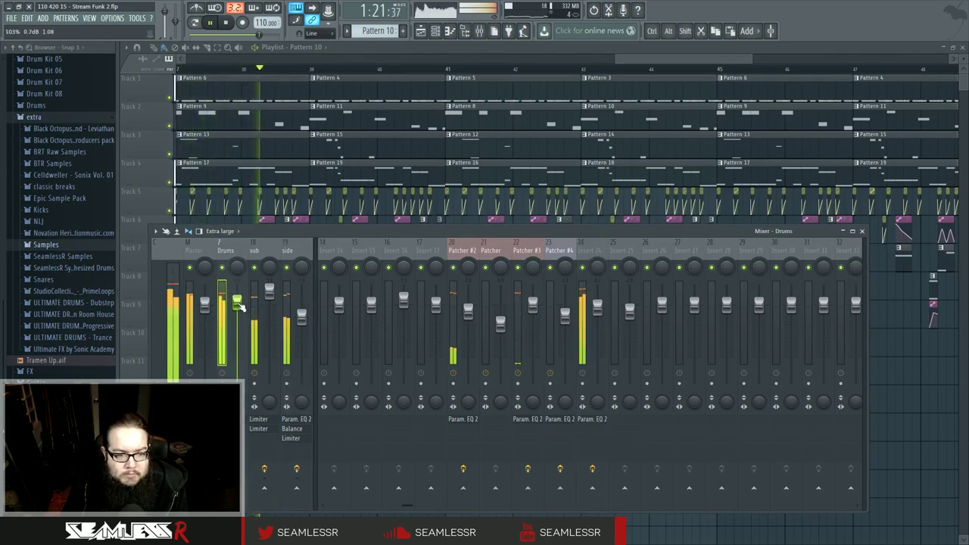
{"action": "key", "text": "F9"}
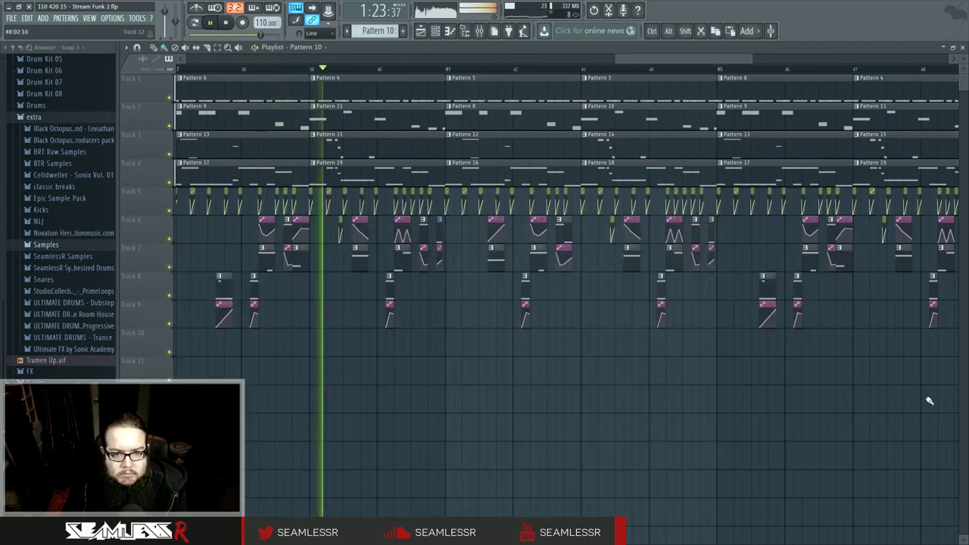
Stop the song, make the Track 2 pattern clip at bar 41 unique, and open it in the piano roll
{"action": "scroll", "coordinate": [512, 373], "scroll_direction": "down", "scroll_amount": 4}
{"action": "scroll", "coordinate": [462, 353], "scroll_direction": "up", "scroll_amount": 3}
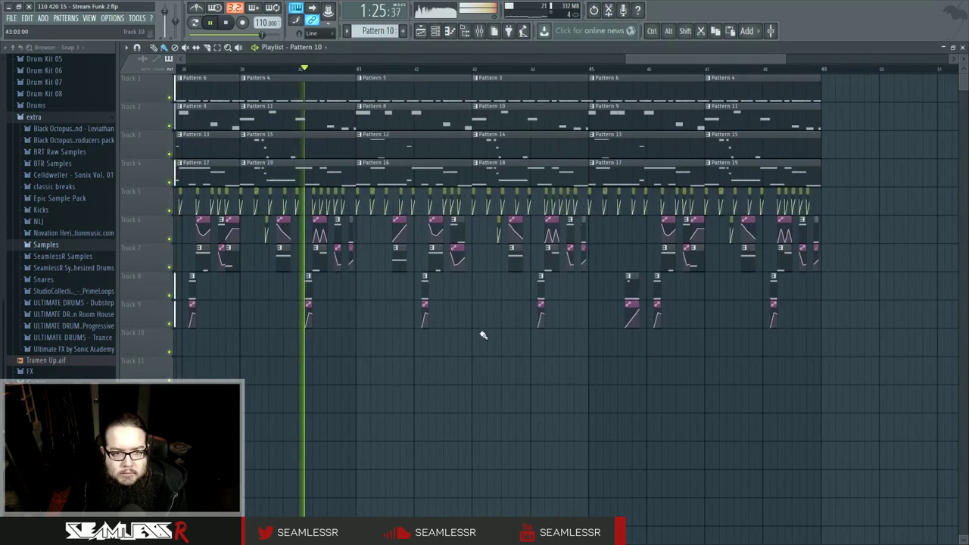
{"action": "scroll", "coordinate": [288, 324], "scroll_direction": "up", "scroll_amount": 3}
{"action": "key", "text": "space"}
{"action": "right_click", "coordinate": [326, 113]}
{"action": "left_click", "coordinate": [353, 163]}
{"action": "double_click", "coordinate": [344, 122]}
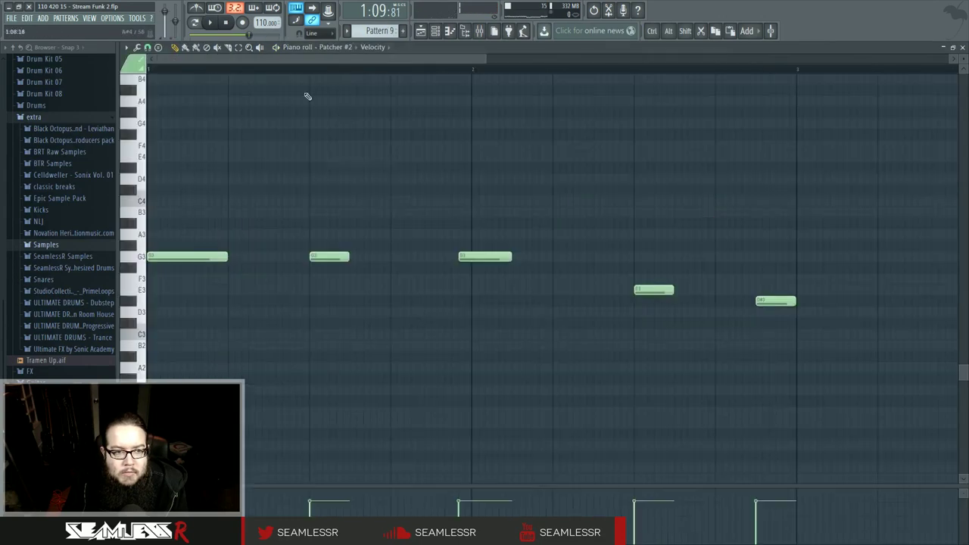
Switch to pattern playback and audition the Patcher #2 notes of Pattern 9
{"action": "left_click", "coordinate": [197, 23]}
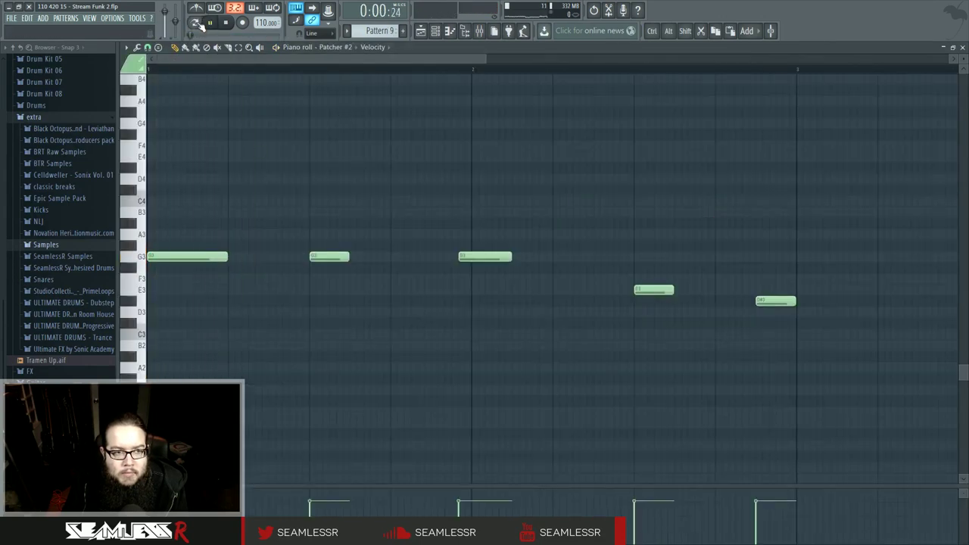
{"action": "left_click", "coordinate": [197, 23]}
{"action": "scroll", "coordinate": [227, 214], "scroll_direction": "down", "scroll_amount": 3}
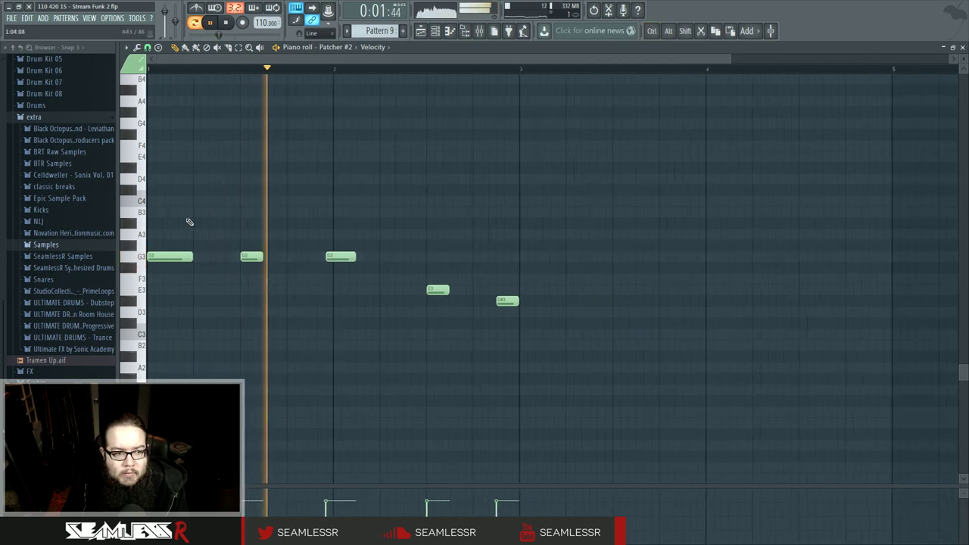
{"action": "key", "text": "space"}
{"action": "key", "text": "space"}
{"action": "key", "text": "space"}
{"action": "key", "text": "space"}
{"action": "key", "text": "space"}
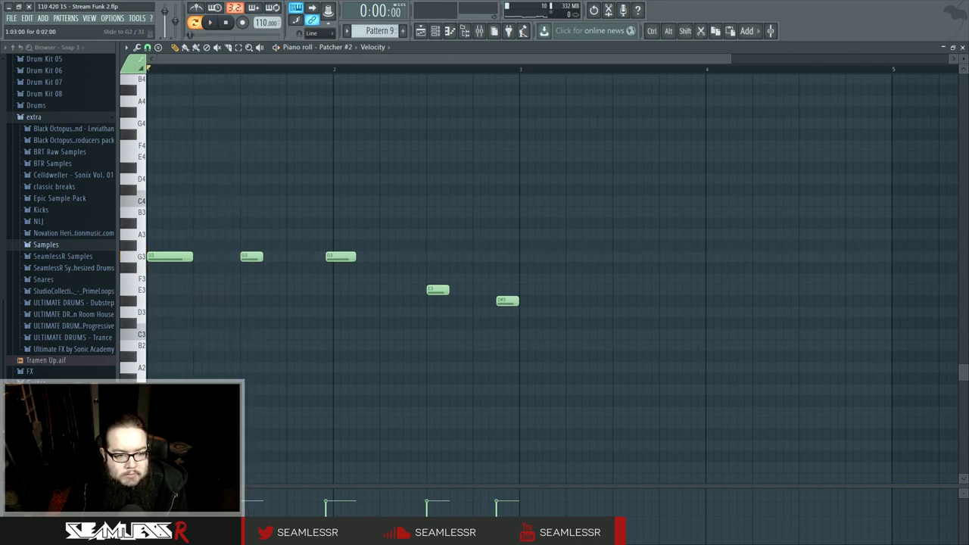
Add short slide notes at D#4 and G3 to the second note, and shift the last two notes two steps earlier
{"action": "left_click", "coordinate": [252, 167]}
{"action": "key", "text": "space"}
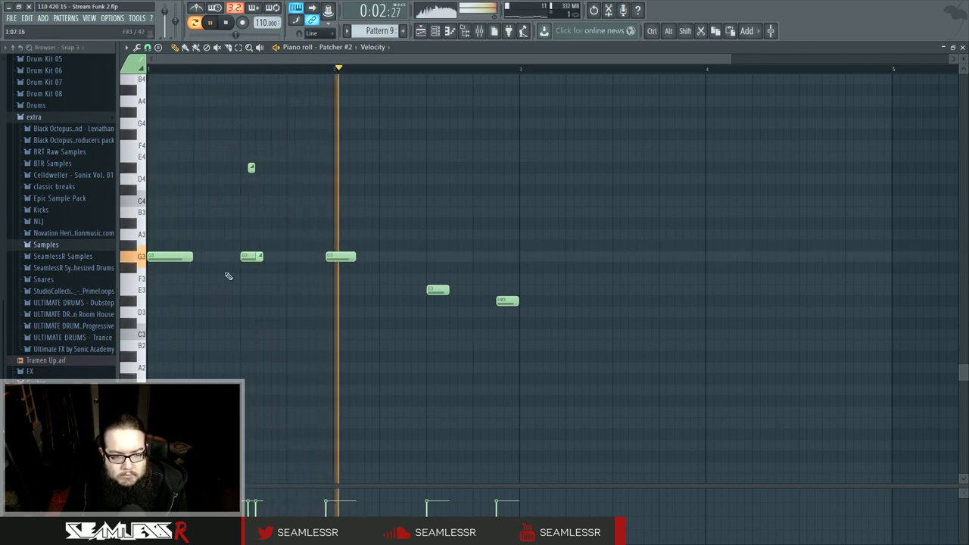
{"action": "left_click_drag", "start_coordinate": [352, 256], "coordinate": [335, 126]}
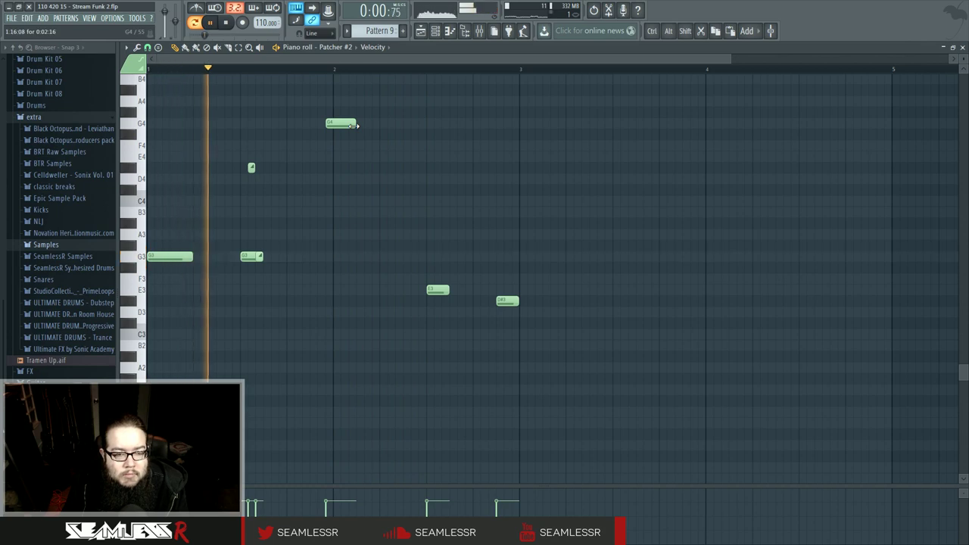
{"action": "left_click_drag", "start_coordinate": [340, 127], "coordinate": [341, 261]}
{"action": "key", "text": "space"}
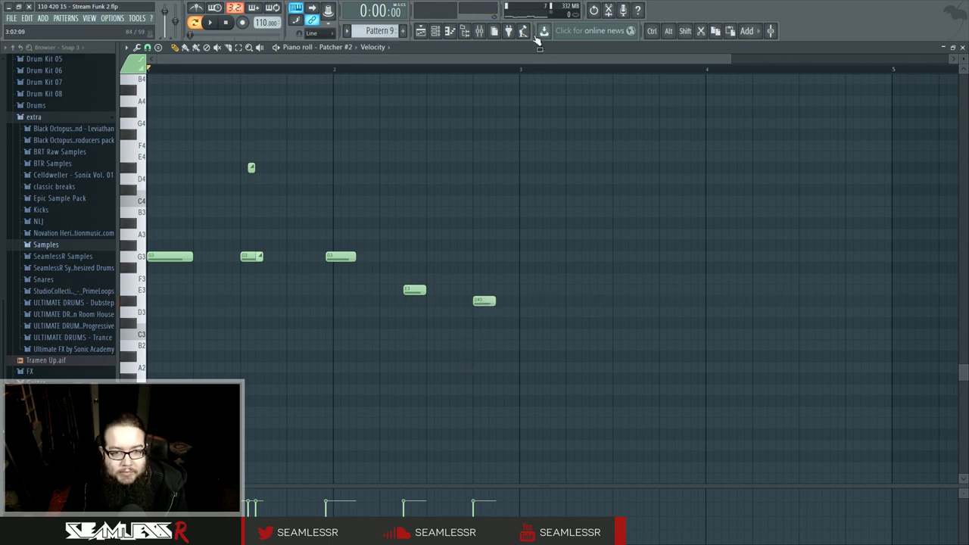
Return to the playlist at bar 41, make the Track 3 Pattern 13 clip unique, and open it for editing
{"action": "left_click", "coordinate": [421, 31]}
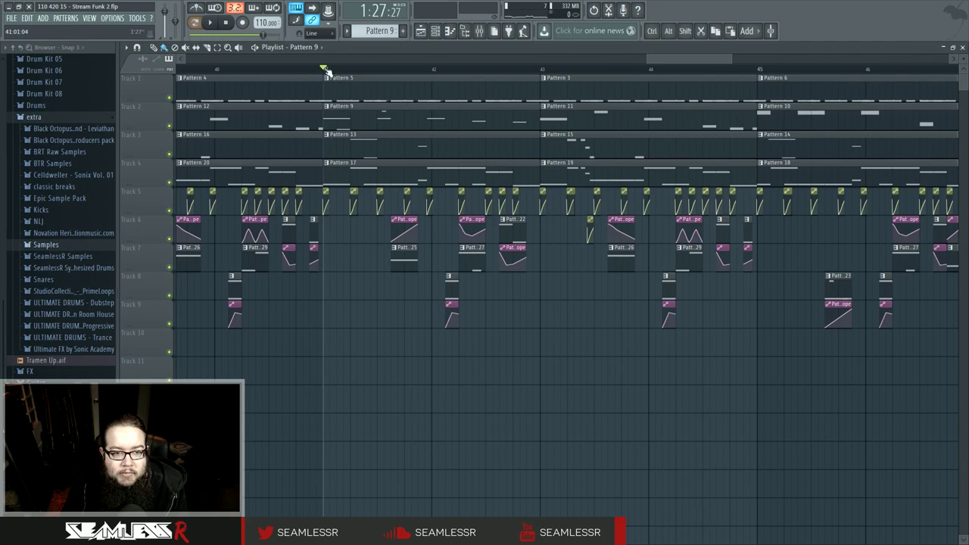
{"action": "key", "text": "space"}
{"action": "scroll", "coordinate": [364, 283], "scroll_direction": "up", "scroll_amount": 3}
{"action": "key", "text": "space"}
{"action": "left_click", "coordinate": [297, 135]}
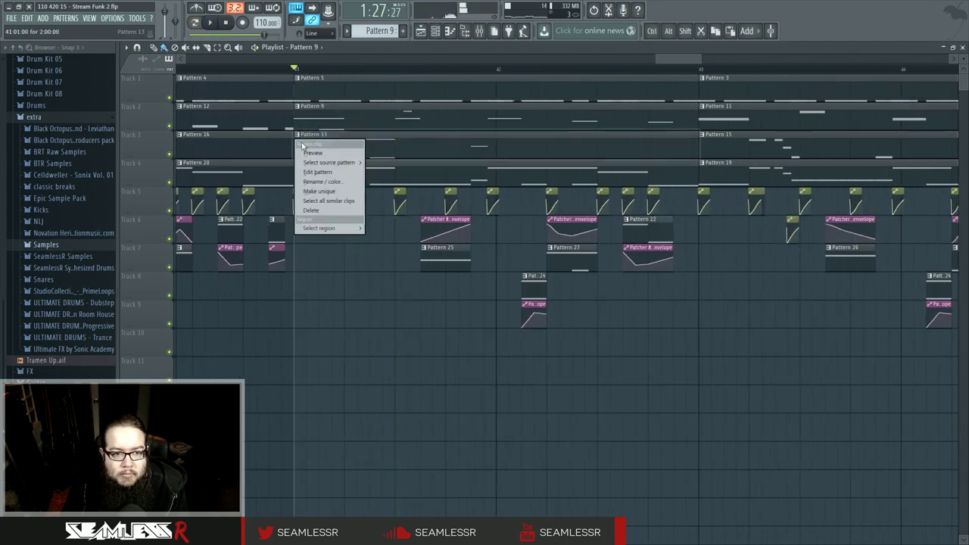
{"action": "left_click", "coordinate": [318, 194]}
{"action": "double_click", "coordinate": [335, 145]}
Lower the long G2 note to G1 and lengthen it, shorten its slide note and raise it to G2, and return to the playlist
{"action": "left_click", "coordinate": [211, 24]}
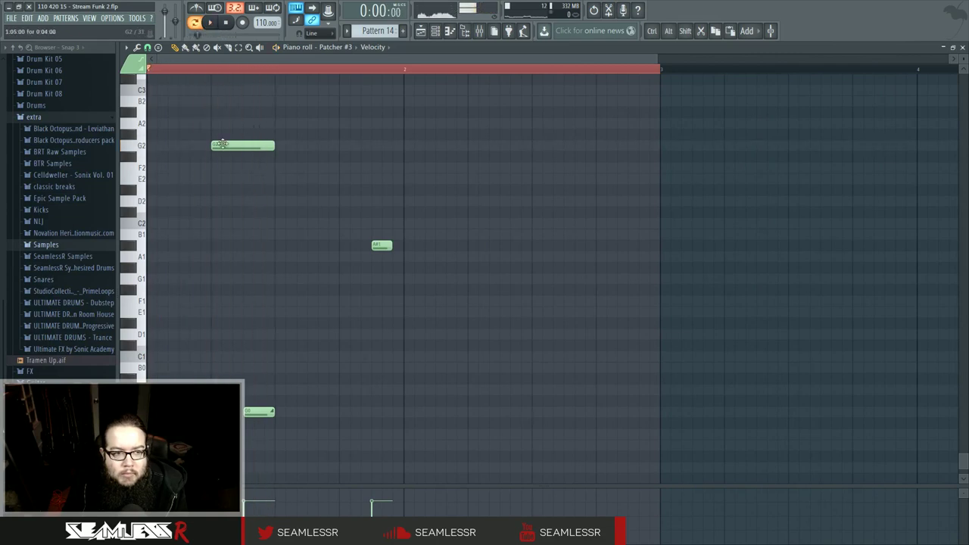
{"action": "left_click", "coordinate": [206, 69]}
{"action": "key", "text": "space"}
{"action": "scroll", "coordinate": [238, 227], "scroll_direction": "up", "scroll_amount": 1}
{"action": "left_click_drag", "start_coordinate": [237, 190], "coordinate": [237, 261]}
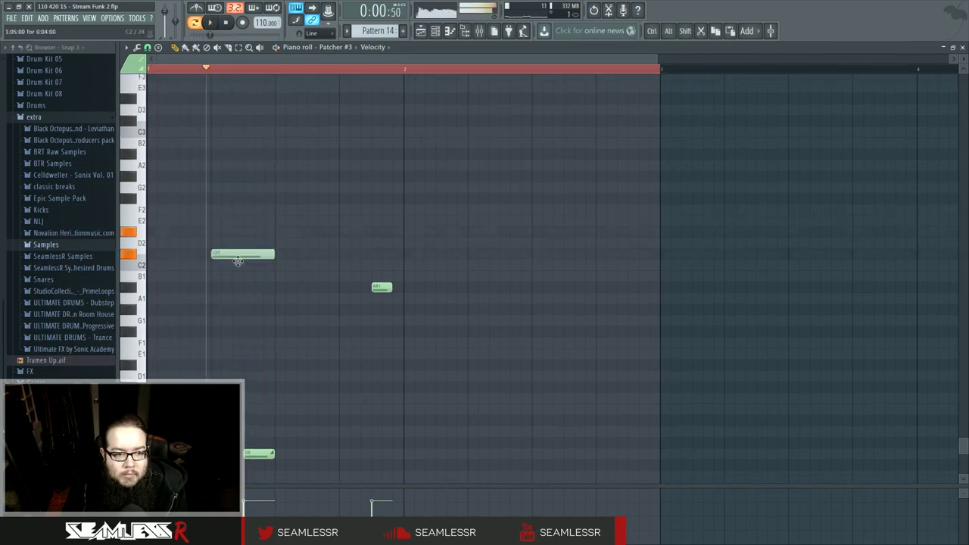
{"action": "key", "text": "space"}
{"action": "left_click_drag", "start_coordinate": [275, 321], "coordinate": [304, 322]}
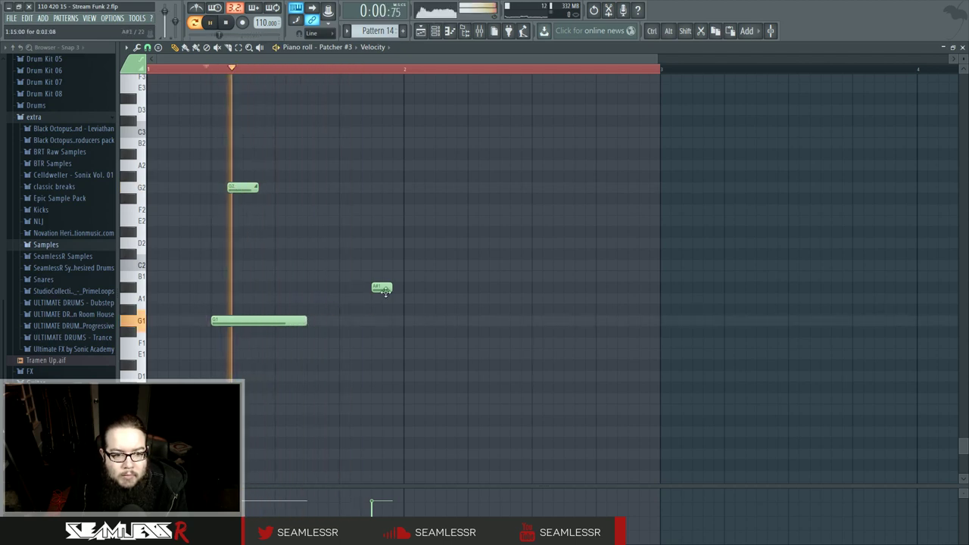
{"action": "key", "text": "F5"}
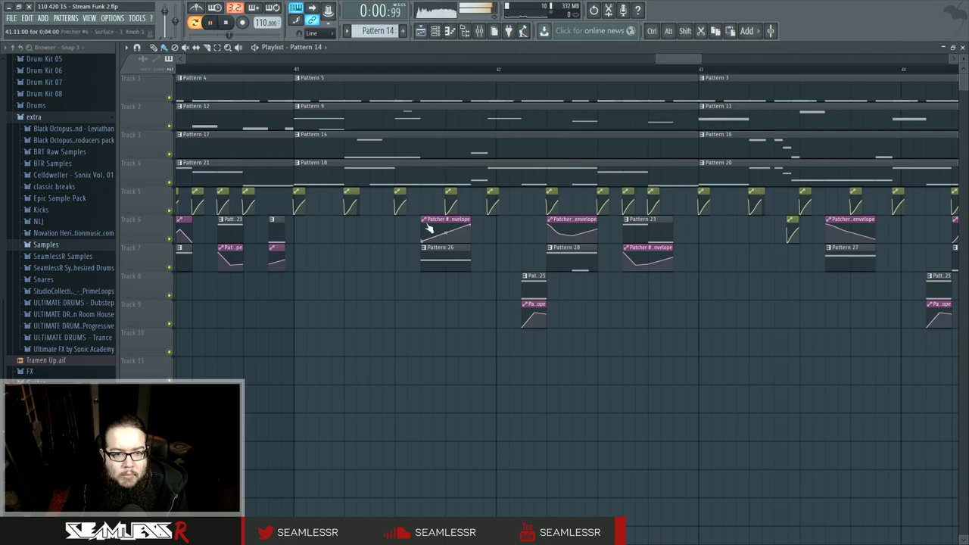
Shift the second note of Pattern 9 and its slide notes two steps later, and delete the A#1 note from Pattern 14
{"action": "double_click", "coordinate": [413, 119]}
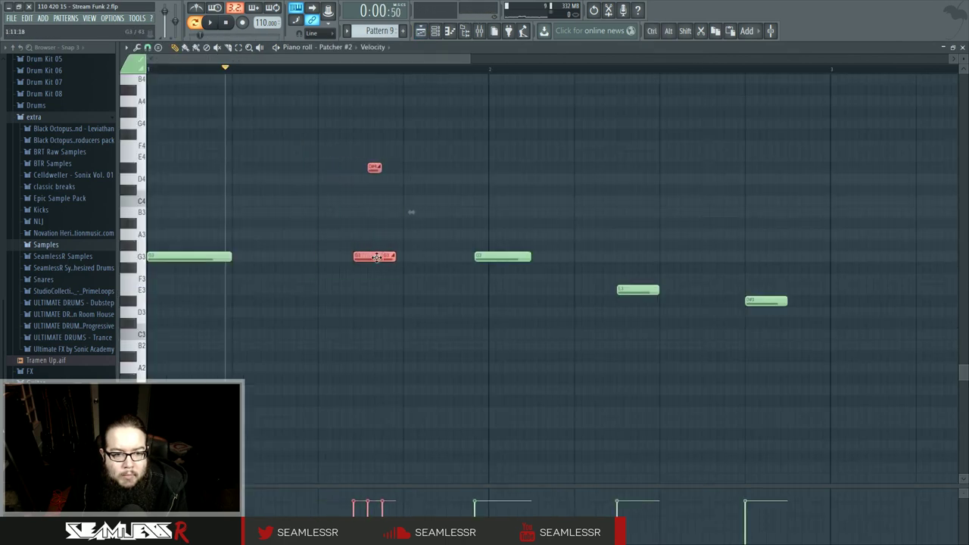
{"action": "key", "text": "F5"}
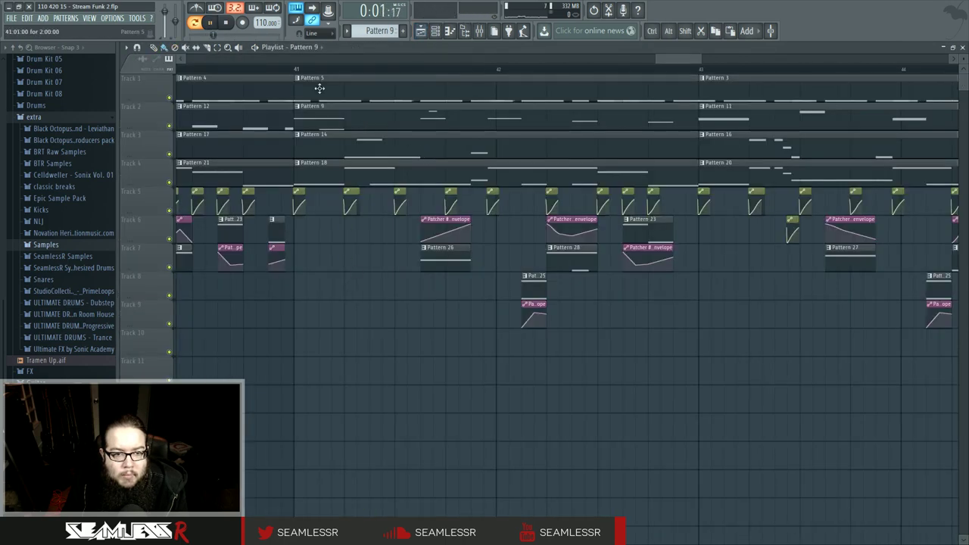
{"action": "left_click", "coordinate": [301, 72]}
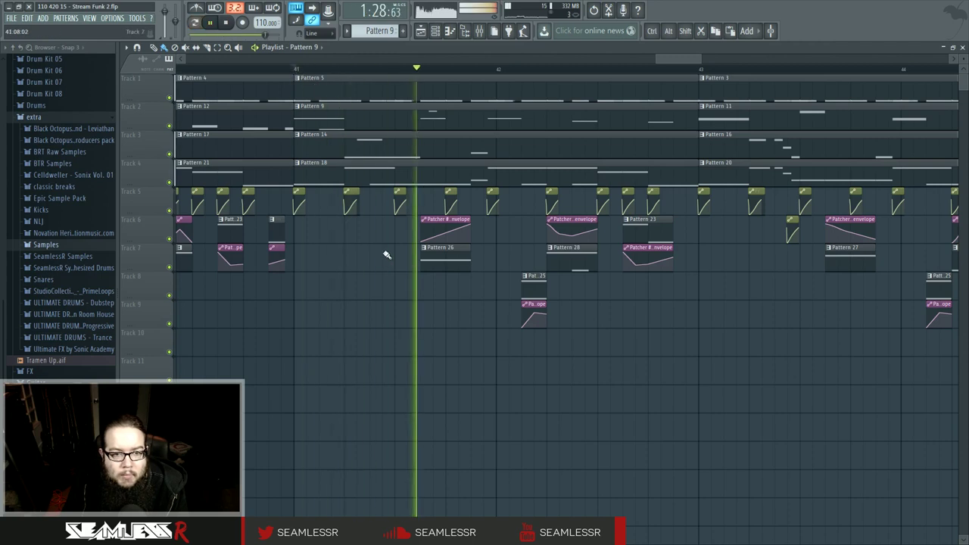
{"action": "key", "text": "space"}
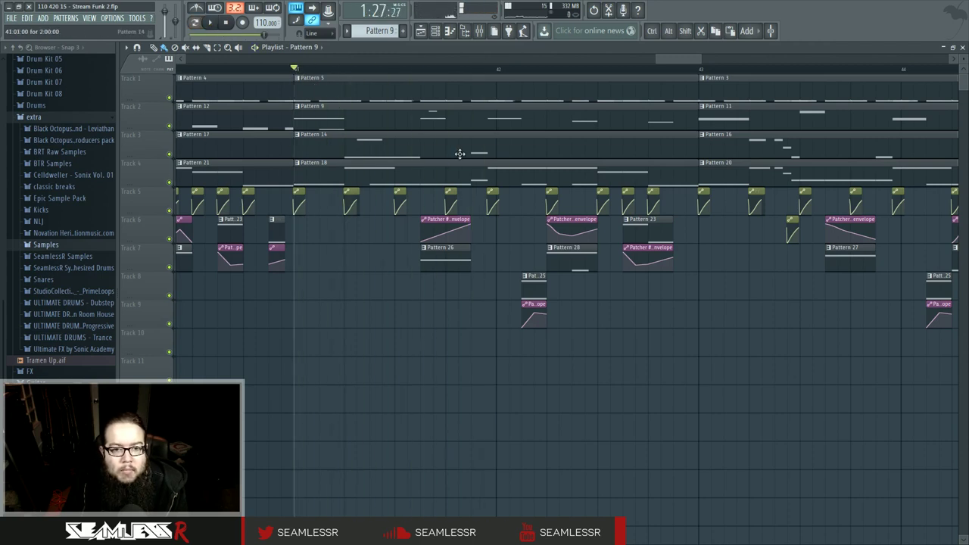
{"action": "double_click", "coordinate": [445, 148]}
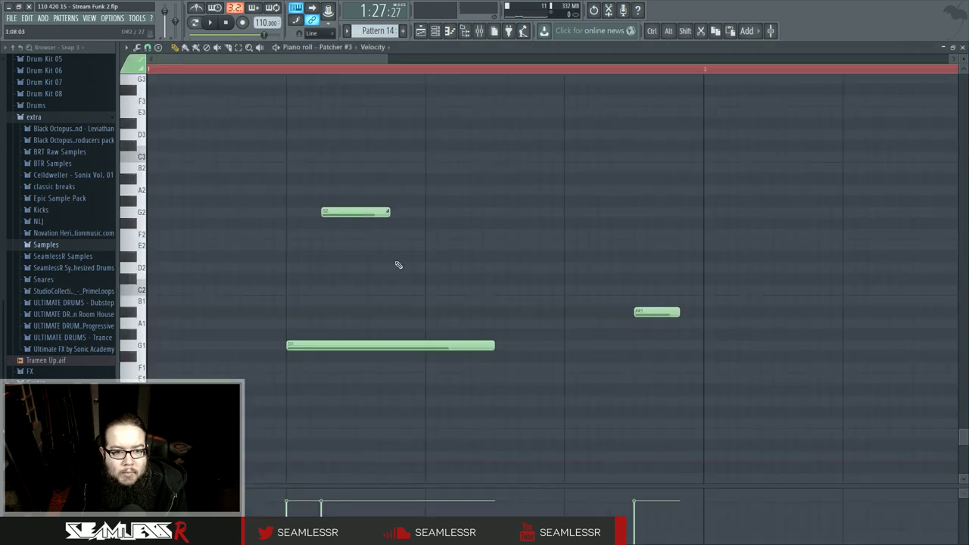
{"action": "left_click", "coordinate": [421, 31]}
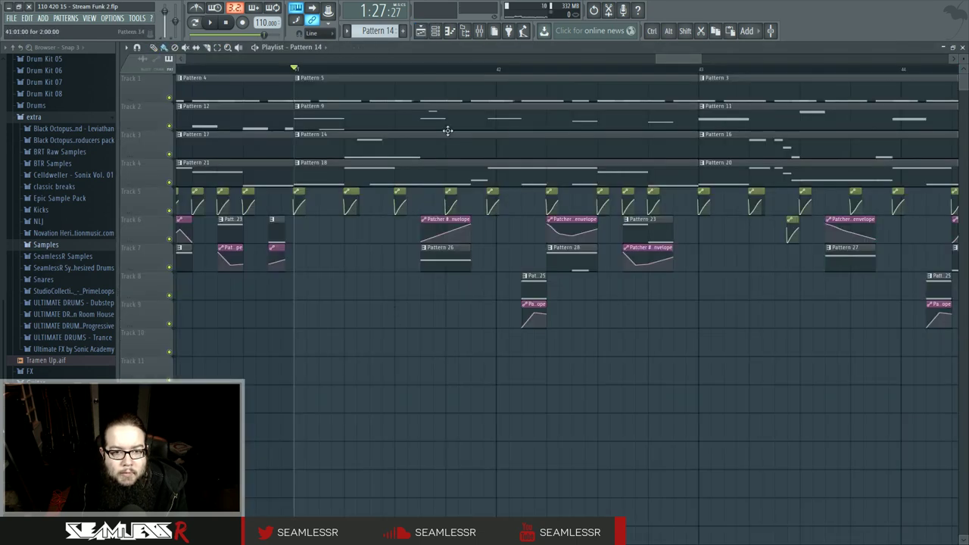
Move the Patcher #6 envelope and Pattern 26 clips two steps later to 41:13, and make the pattern clip unique
{"action": "left_click_drag", "start_coordinate": [437, 226], "coordinate": [451, 254]}
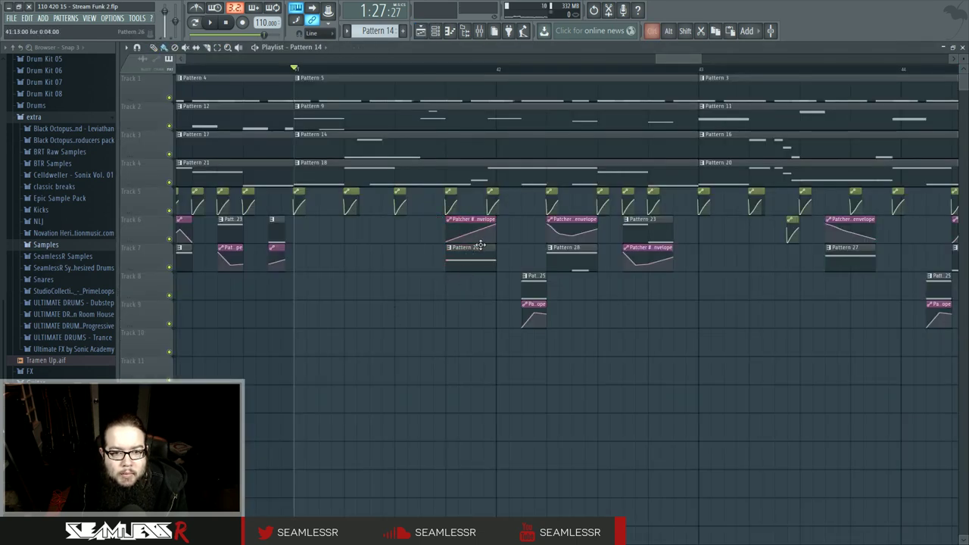
{"action": "scroll", "coordinate": [480, 244], "scroll_direction": "up", "scroll_amount": 3}
{"action": "right_click", "coordinate": [415, 251]}
{"action": "left_click", "coordinate": [451, 306]}
Replace the pattern's G2 note with a G#2 note plus an equally long G2 slide note, and return to the playlist
{"action": "double_click", "coordinate": [445, 265]}
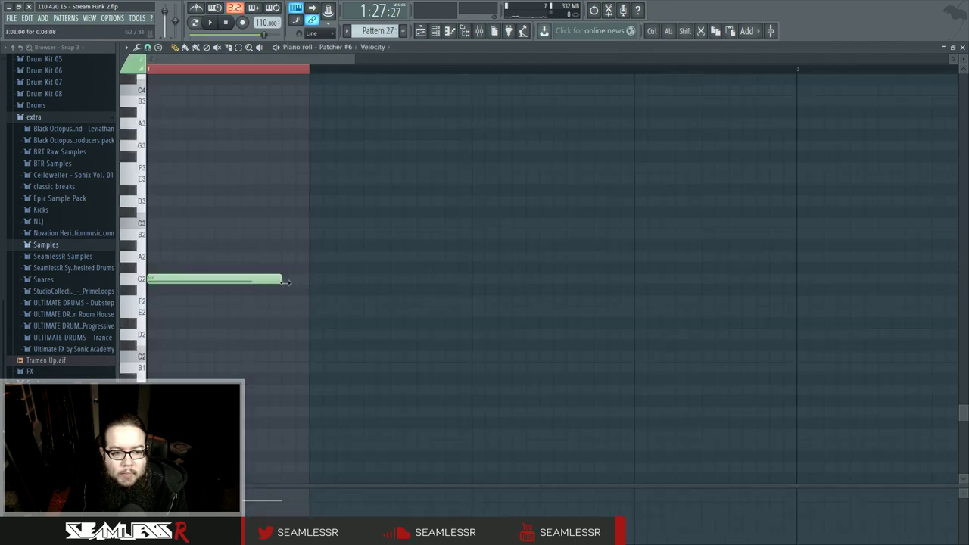
{"action": "left_click_drag", "start_coordinate": [258, 270], "coordinate": [221, 263]}
{"action": "right_click", "coordinate": [261, 266]}
{"action": "left_click", "coordinate": [151, 273]}
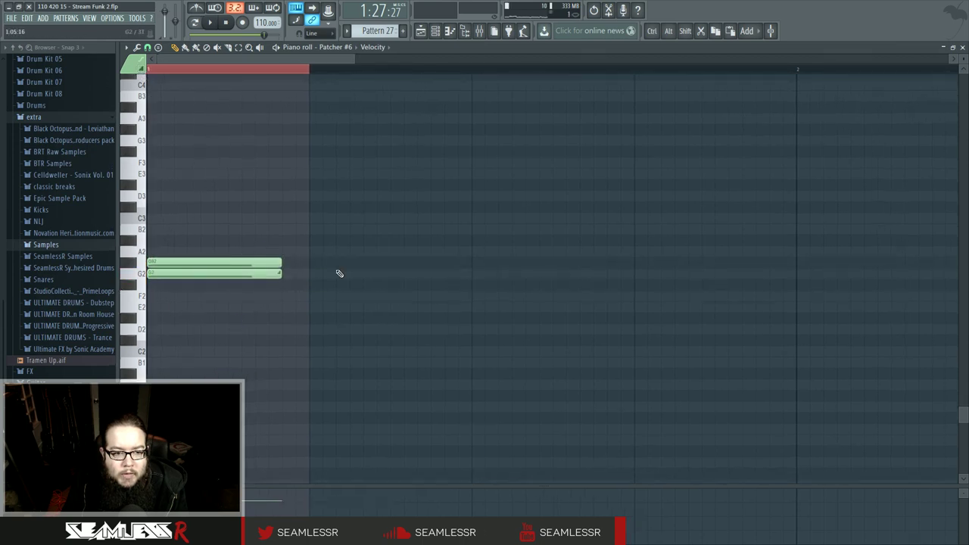
{"action": "left_click", "coordinate": [420, 34]}
Audition the edited Patcher #6 sound, and replay the section from the start of bar 41
{"action": "left_click", "coordinate": [414, 70]}
{"action": "key", "text": "space"}
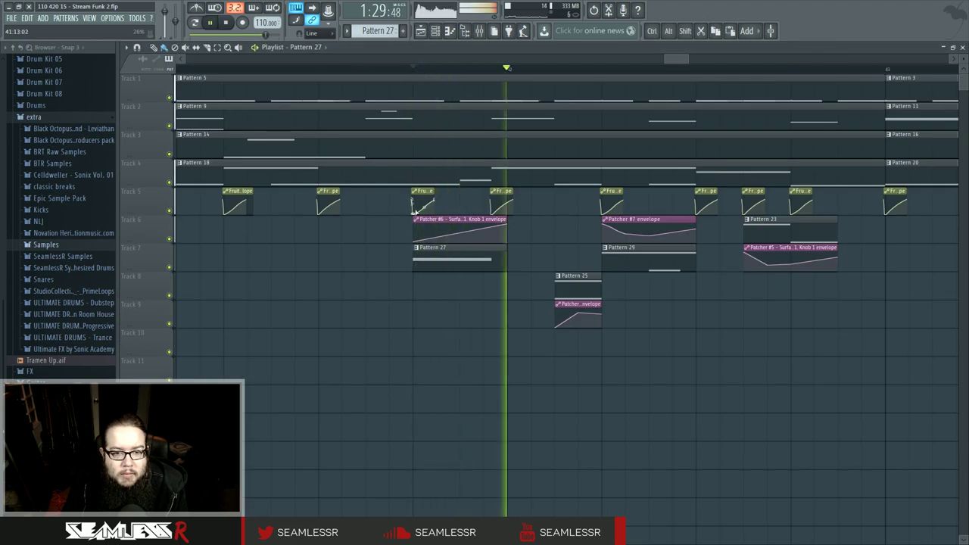
{"action": "key", "text": "space"}
{"action": "left_click_drag", "start_coordinate": [273, 98], "coordinate": [345, 90]}
{"action": "left_click", "coordinate": [201, 69]}
{"action": "key", "text": "space"}
{"action": "left_click_drag", "start_coordinate": [368, 292], "coordinate": [362, 304]}
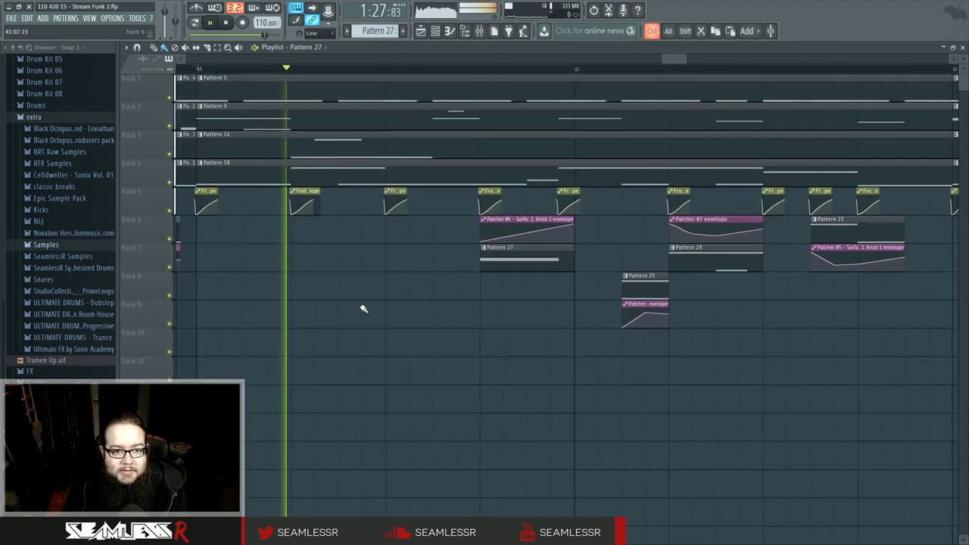
{"action": "scroll", "coordinate": [364, 305], "scroll_direction": "down", "scroll_amount": 2}
{"action": "key", "text": "space"}
{"action": "key", "text": "space"}
{"action": "scroll", "coordinate": [494, 300], "scroll_direction": "up", "scroll_amount": 2}
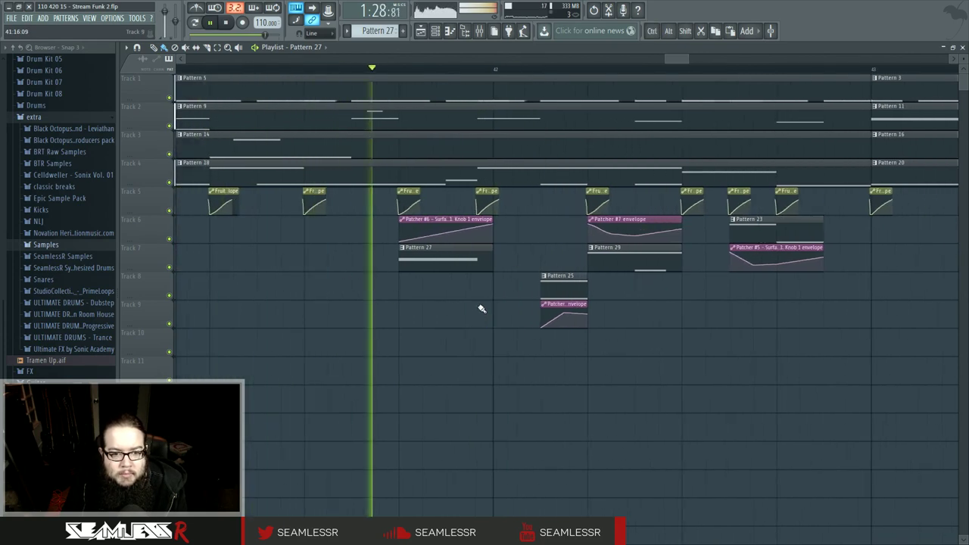
Make the Track 6 Patcher #6 envelope clip unique and add points so it rises to a peak, dips, and rises again
{"action": "right_click", "coordinate": [406, 225]}
{"action": "left_click", "coordinate": [428, 275]}
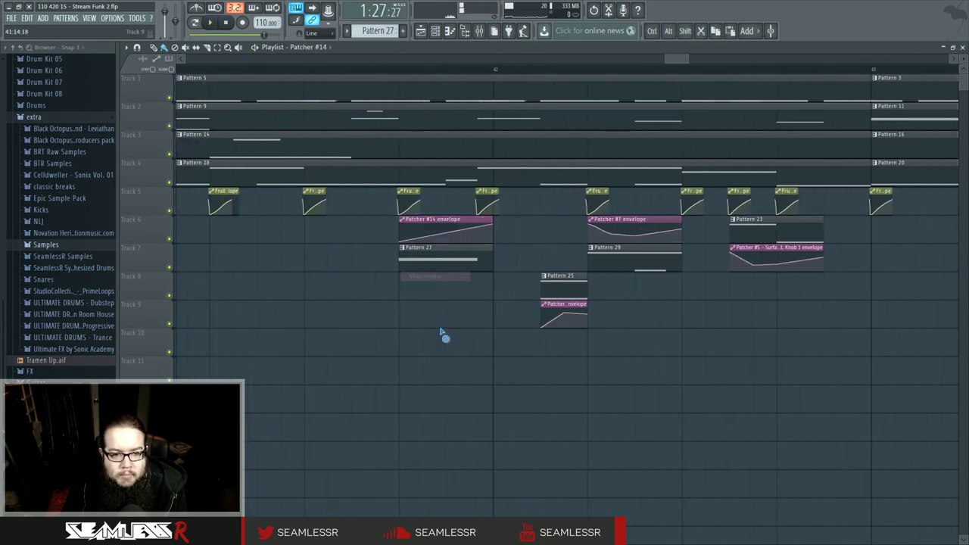
{"action": "mouse_move", "coordinate": [401, 241]}
{"action": "left_mouse_down"}
{"action": "mouse_move", "coordinate": [401, 224]}
{"action": "mouse_move", "coordinate": [403, 240]}
{"action": "left_mouse_up"}
{"action": "right_click", "coordinate": [423, 239]}
{"action": "key", "text": "space"}
{"action": "key", "text": "space"}
{"action": "right_click", "coordinate": [446, 226]}
{"action": "right_click", "coordinate": [467, 237]}
Play from 41:13 repeatedly to check the reshaped envelope and the clips that follow in bar 42
{"action": "left_click", "coordinate": [403, 69]}
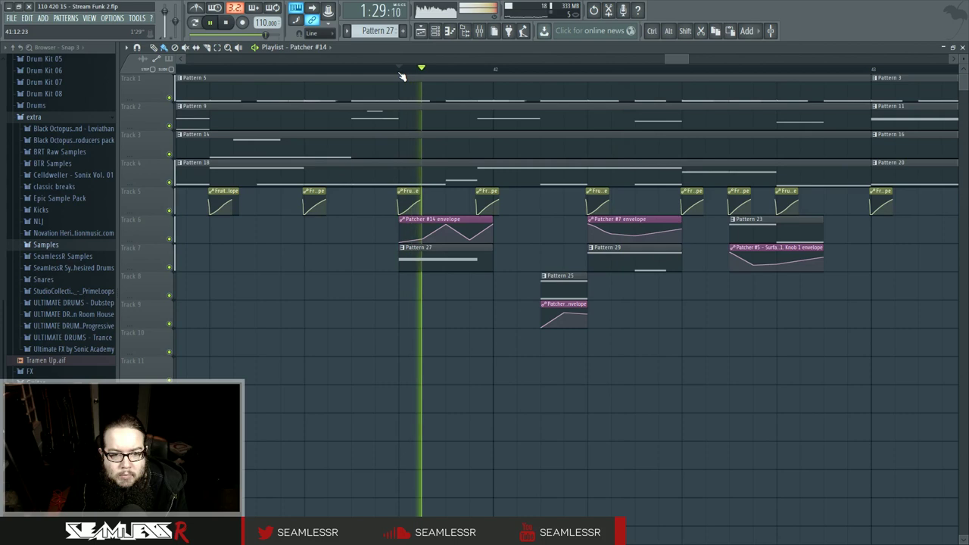
{"action": "key", "text": "space"}
{"action": "key", "text": "space"}
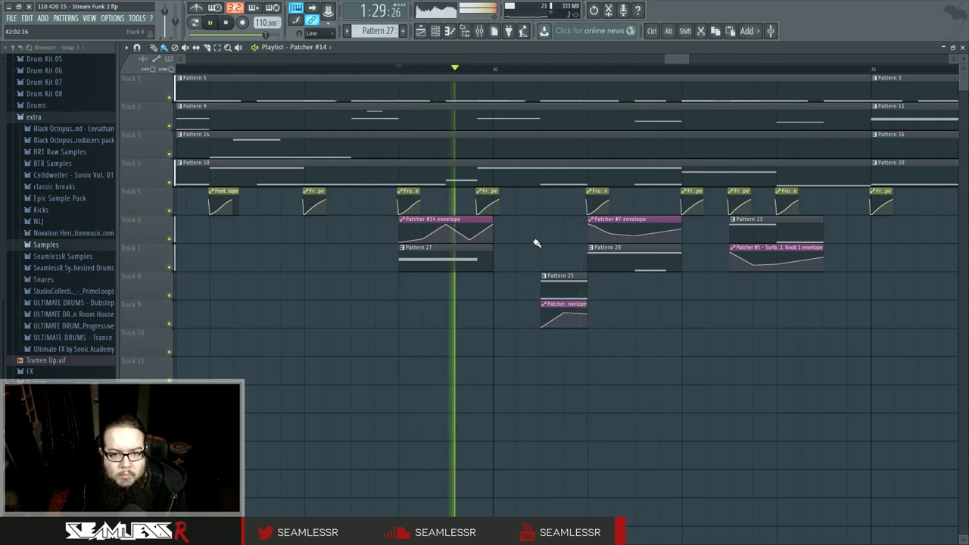
{"action": "key", "text": "space"}
{"action": "scroll", "coordinate": [532, 241], "scroll_direction": "down", "scroll_amount": 3}
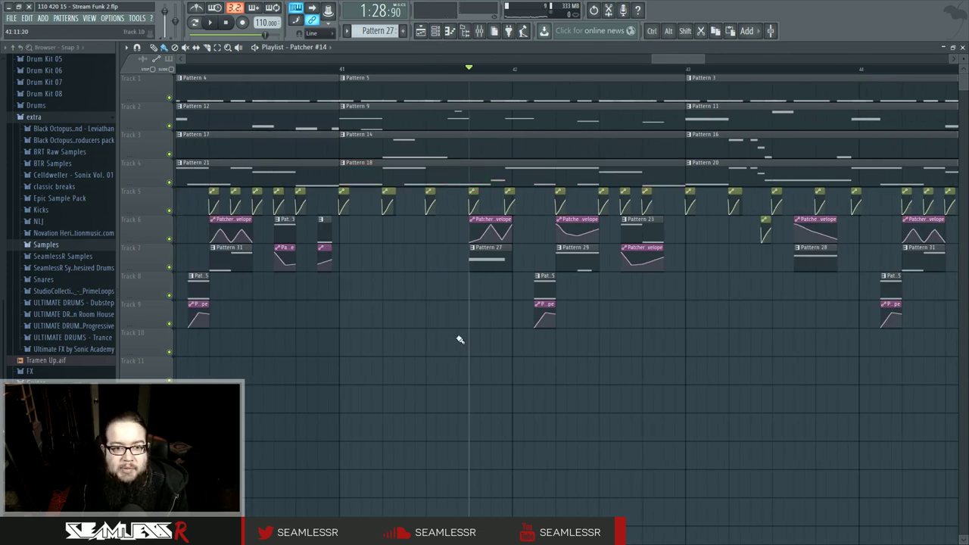
{"action": "scroll", "coordinate": [519, 310], "scroll_direction": "up", "scroll_amount": 4}
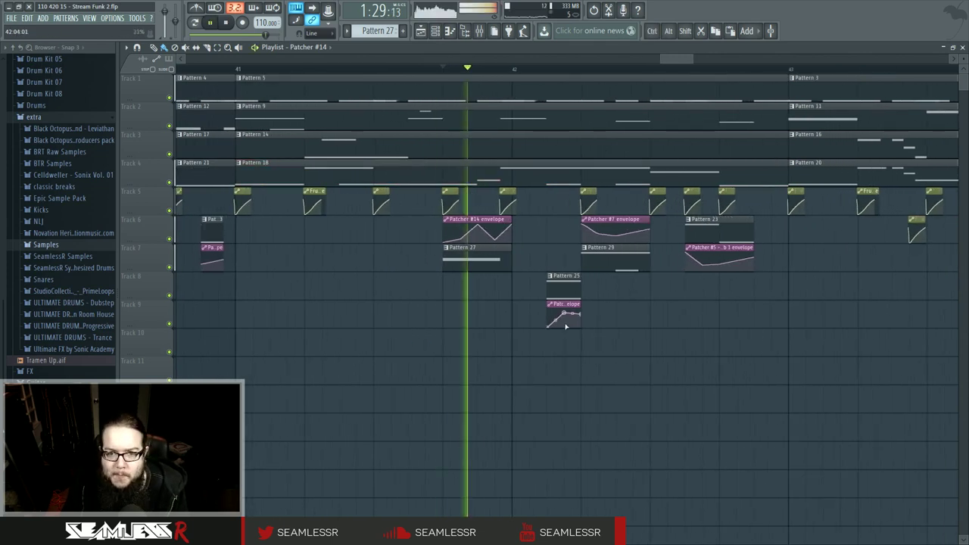
{"action": "mouse_move", "coordinate": [564, 336]}
{"action": "left_mouse_down"}
{"action": "mouse_move", "coordinate": [555, 338]}
{"action": "mouse_move", "coordinate": [577, 361]}
{"action": "mouse_move", "coordinate": [599, 361]}
{"action": "mouse_move", "coordinate": [558, 346]}
{"action": "left_mouse_up"}
{"action": "key", "text": "space"}
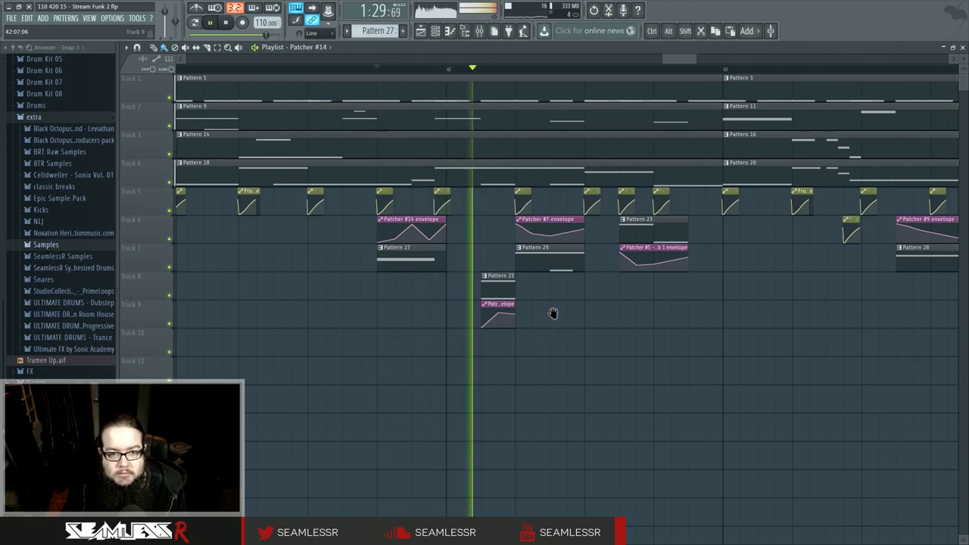
{"action": "left_click_drag", "start_coordinate": [551, 313], "coordinate": [518, 319]}
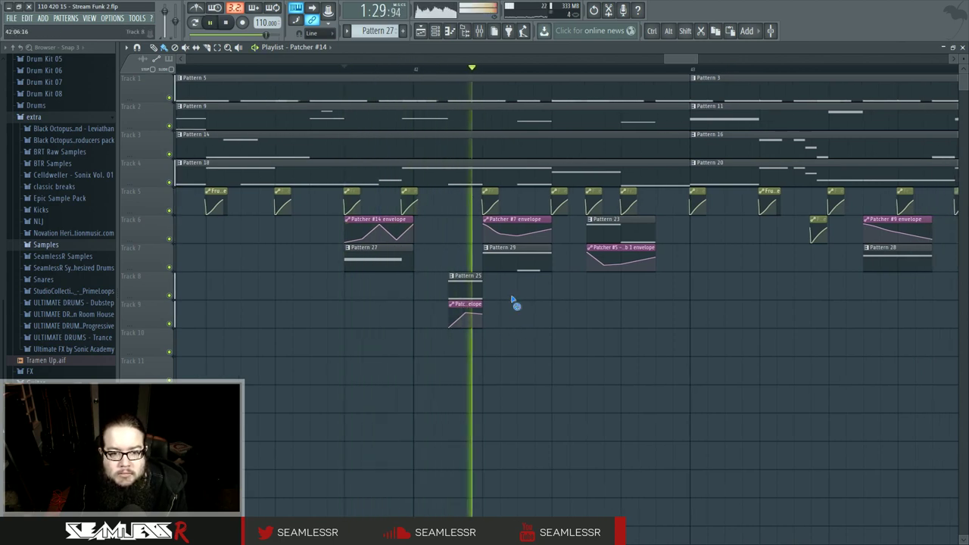
{"action": "key", "text": "space"}
Make the Track 8 Pattern 25 clip in bar 42 unique, reduce it to a single note, and return to the playlist
{"action": "right_click", "coordinate": [454, 284]}
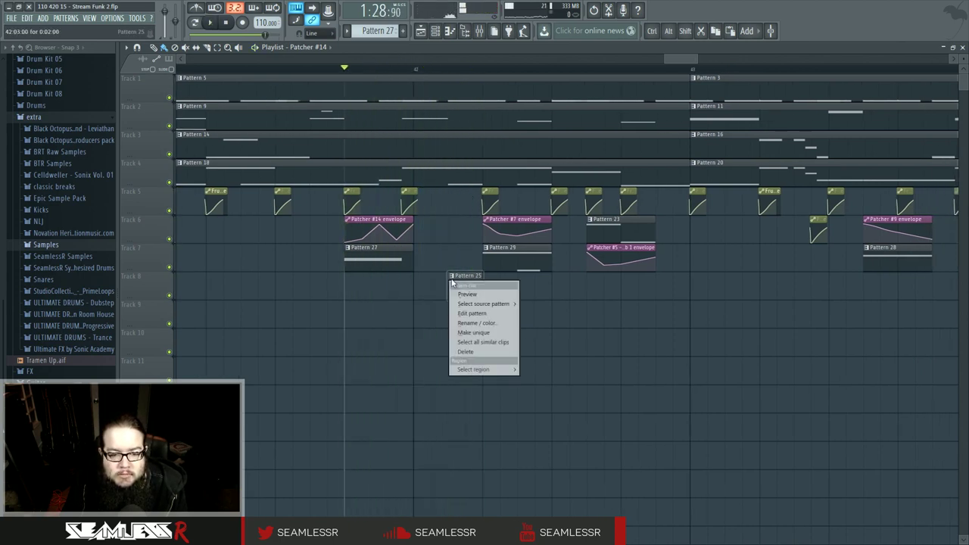
{"action": "left_click", "coordinate": [429, 291]}
{"action": "left_click", "coordinate": [453, 278]}
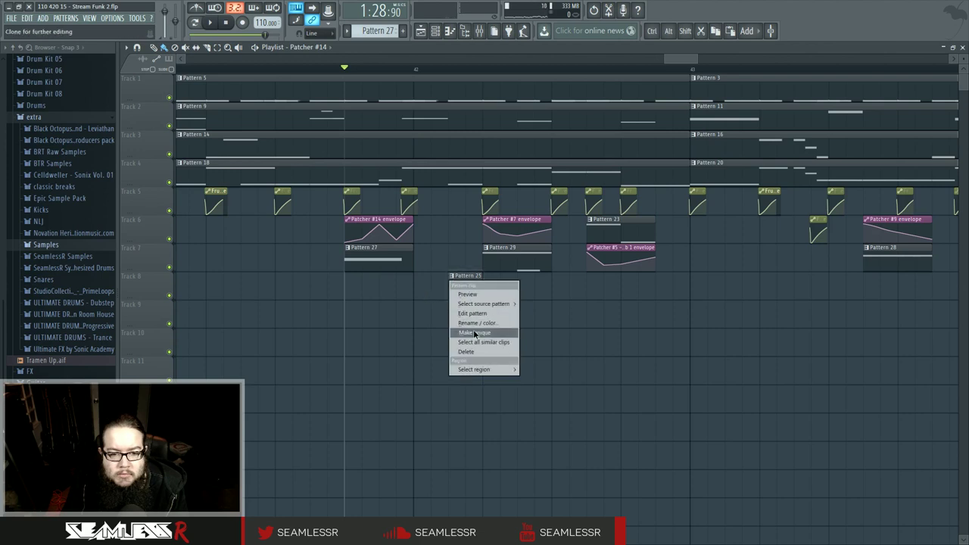
{"action": "left_click", "coordinate": [475, 334]}
{"action": "left_click", "coordinate": [422, 34]}
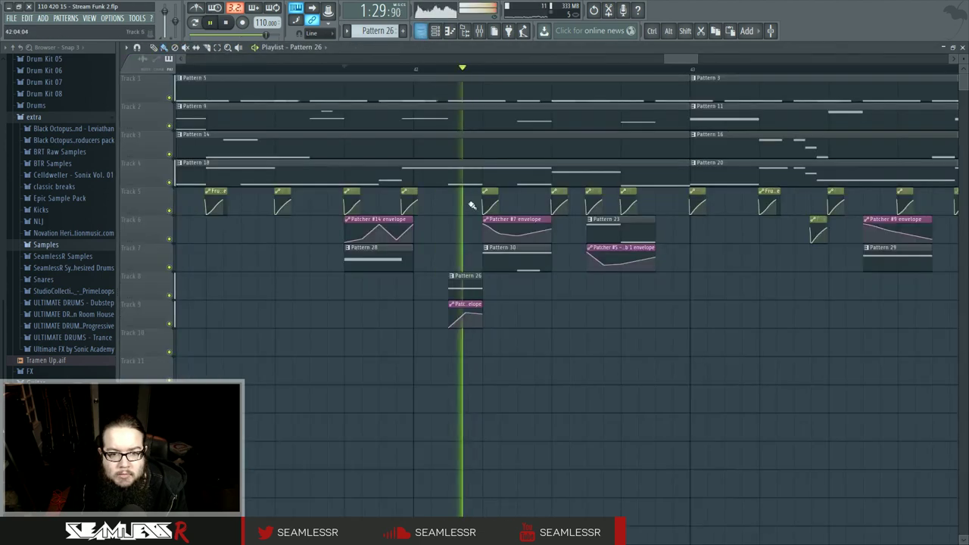
Try shaping the Track 9 envelope in bar 42 as a rise followed by a fall, and audition the passage
{"action": "key", "text": "space"}
{"action": "key", "text": "space"}
{"action": "key", "text": "space"}
{"action": "key", "text": "space"}
{"action": "mouse_move", "coordinate": [483, 315]}
{"action": "left_mouse_down"}
{"action": "mouse_move", "coordinate": [487, 333]}
{"action": "mouse_move", "coordinate": [484, 315]}
{"action": "left_mouse_up"}
{"action": "key", "text": "space"}
{"action": "key", "text": "space"}
{"action": "left_click", "coordinate": [453, 305]}
{"action": "left_click", "coordinate": [476, 369]}
{"action": "key", "text": "space"}
{"action": "key", "text": "space"}
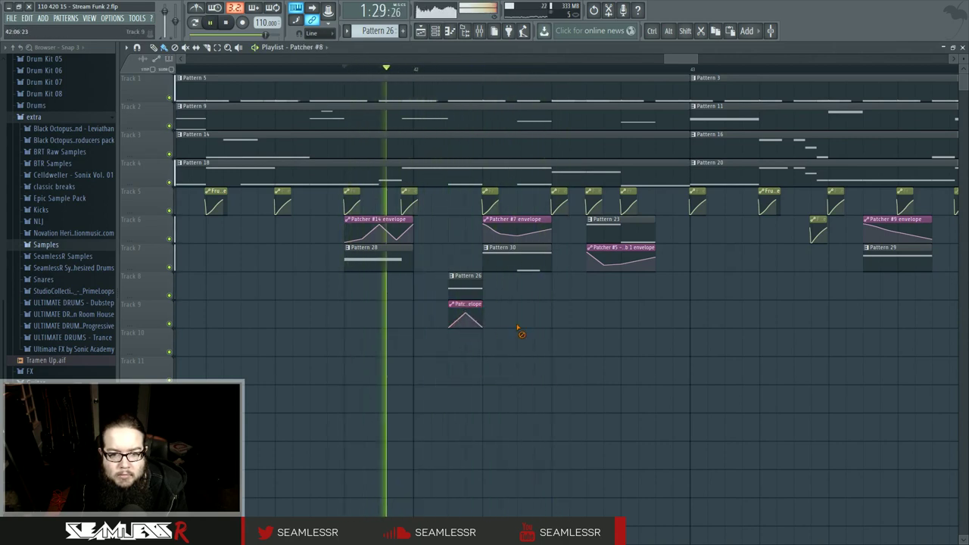
{"action": "key", "text": "space"}
{"action": "key", "text": "space"}
Reshape the Track 9 envelope in bar 42 into a shallow V-shaped dip, and audition the passage repeatedly
{"action": "mouse_move", "coordinate": [481, 315]}
{"action": "left_mouse_down"}
{"action": "mouse_move", "coordinate": [479, 326]}
{"action": "mouse_move", "coordinate": [483, 311]}
{"action": "mouse_move", "coordinate": [454, 310]}
{"action": "mouse_move", "coordinate": [467, 317]}
{"action": "left_mouse_up"}
{"action": "key", "text": "space"}
{"action": "key", "text": "space"}
{"action": "key", "text": "space"}
{"action": "key", "text": "space"}
{"action": "key", "text": "space"}
{"action": "key", "text": "space"}
{"action": "key", "text": "space"}
{"action": "key", "text": "space"}
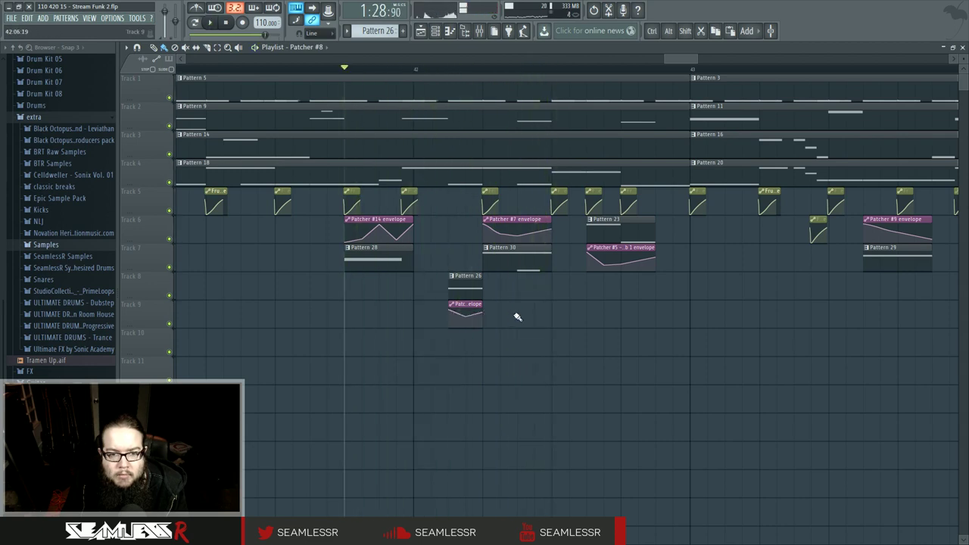
{"action": "key", "text": "space"}
{"action": "key", "text": "space"}
{"action": "key", "text": "space"}
{"action": "key", "text": "space"}
{"action": "key", "text": "space"}
Shorten Pattern 30 and the Patcher #7 envelope to two steps, and move Pattern 23 and the Patcher #5 envelope two steps earlier
{"action": "left_click_drag", "start_coordinate": [548, 312], "coordinate": [552, 236]}
{"action": "key", "text": "space"}
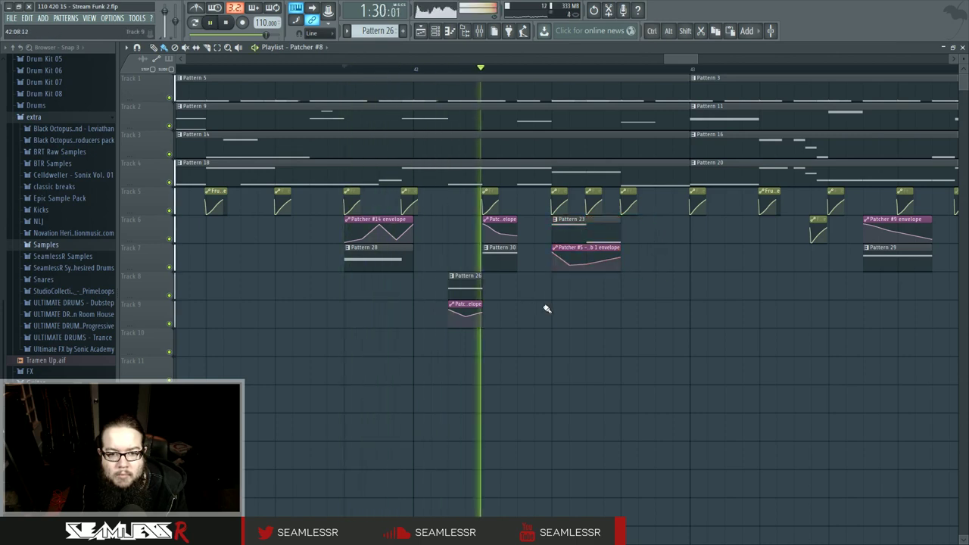
{"action": "key", "text": "space"}
{"action": "key", "text": "space"}
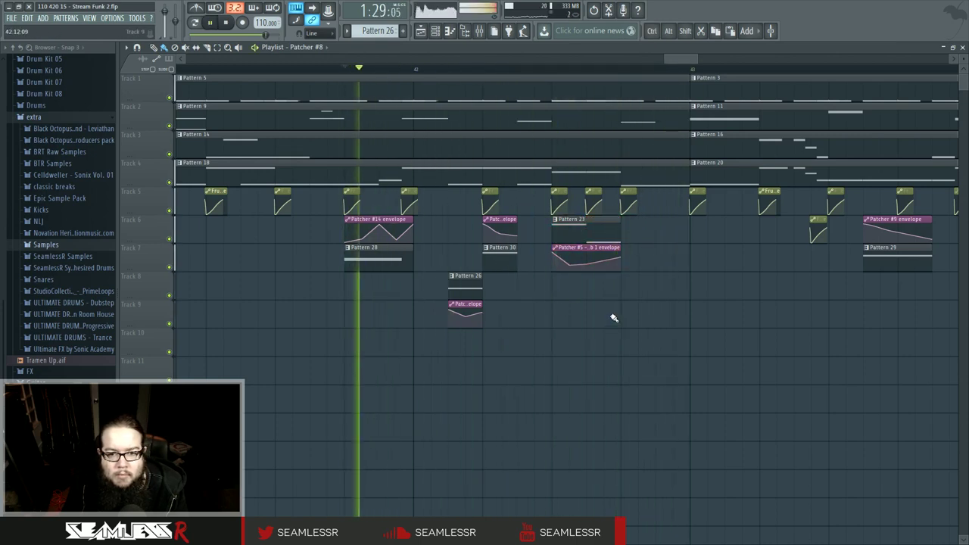
Extend the last D#3 note of Pattern 9 to the bar's end, add a D#2 slide note halfway through, and return to the playlist
{"action": "scroll", "coordinate": [601, 296], "scroll_direction": "down", "scroll_amount": 1}
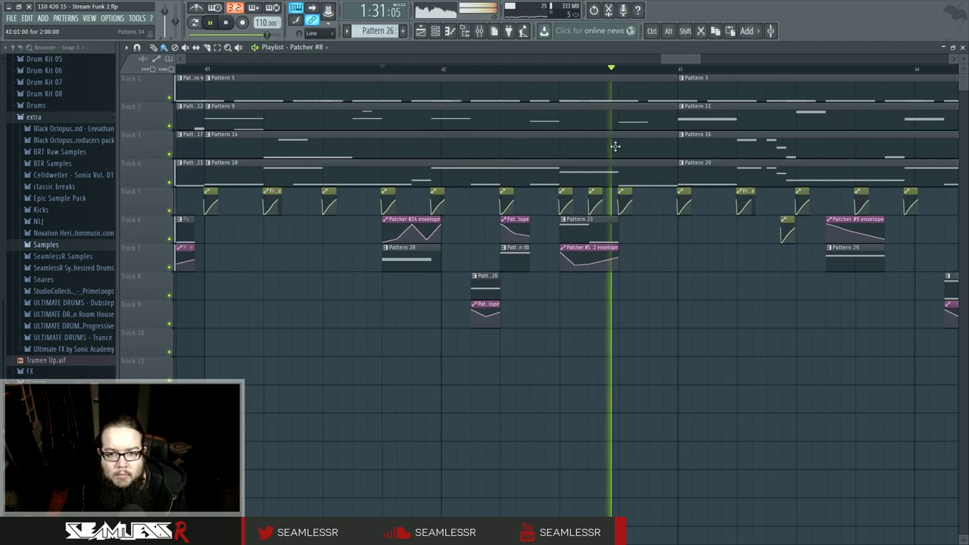
{"action": "double_click", "coordinate": [615, 119]}
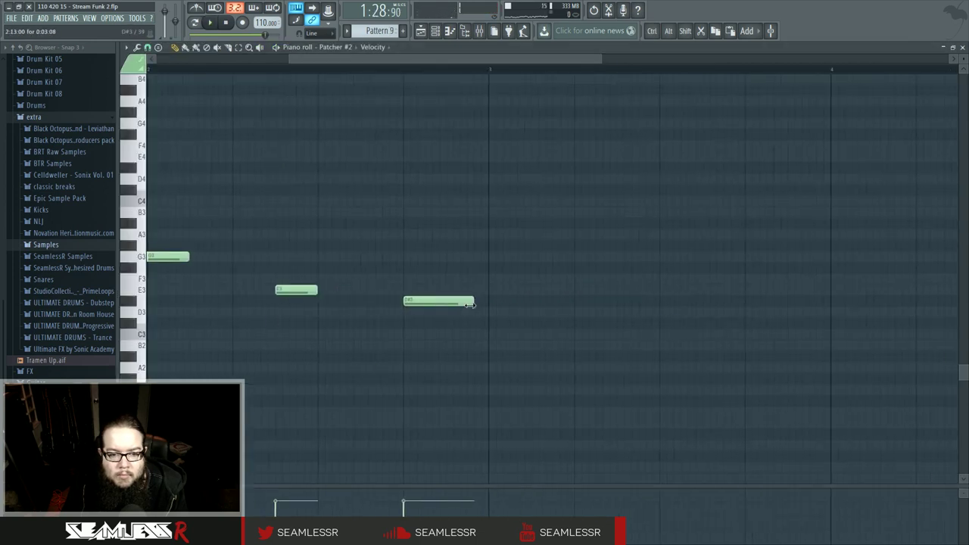
{"action": "scroll", "coordinate": [455, 441], "scroll_direction": "down", "scroll_amount": 4}
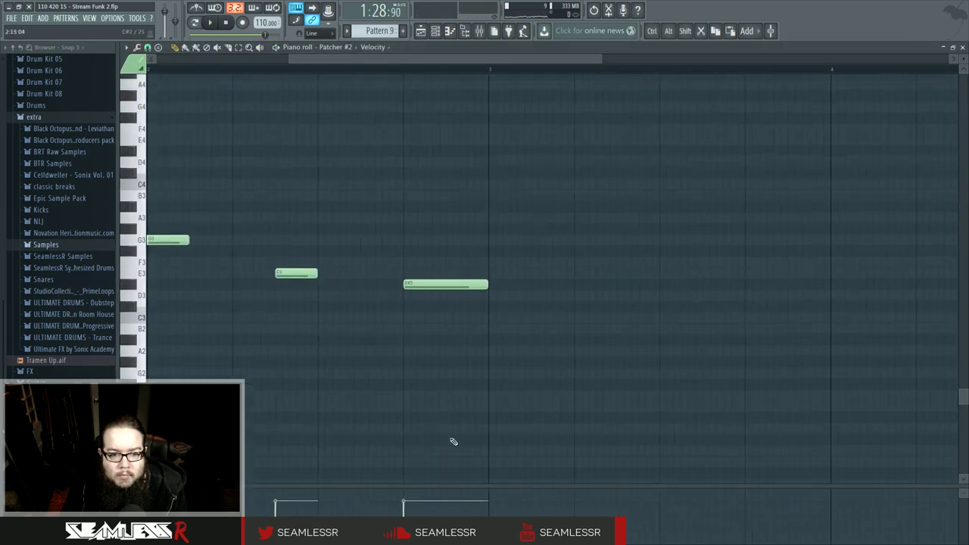
{"action": "left_click", "coordinate": [454, 368]}
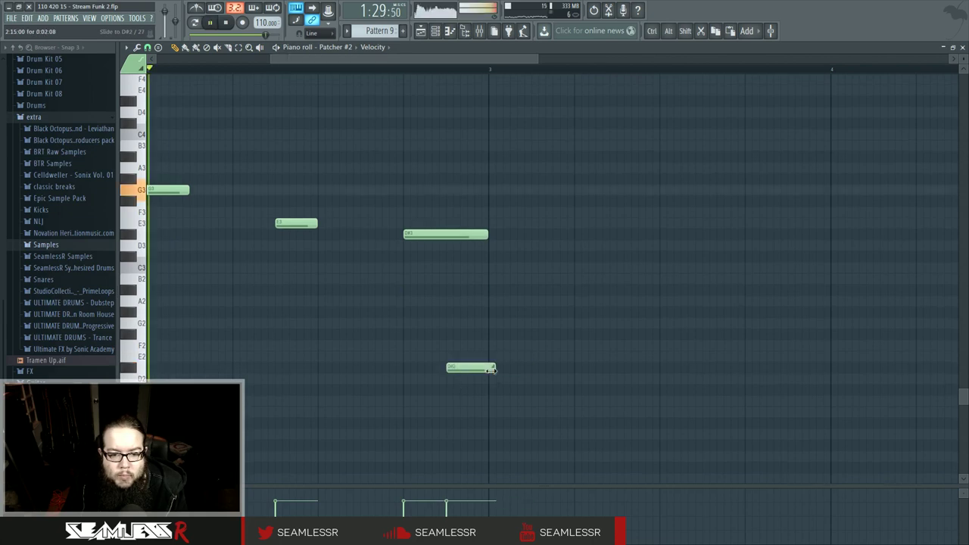
{"action": "left_click_drag", "start_coordinate": [491, 372], "coordinate": [485, 370]}
{"action": "left_click", "coordinate": [422, 31]}
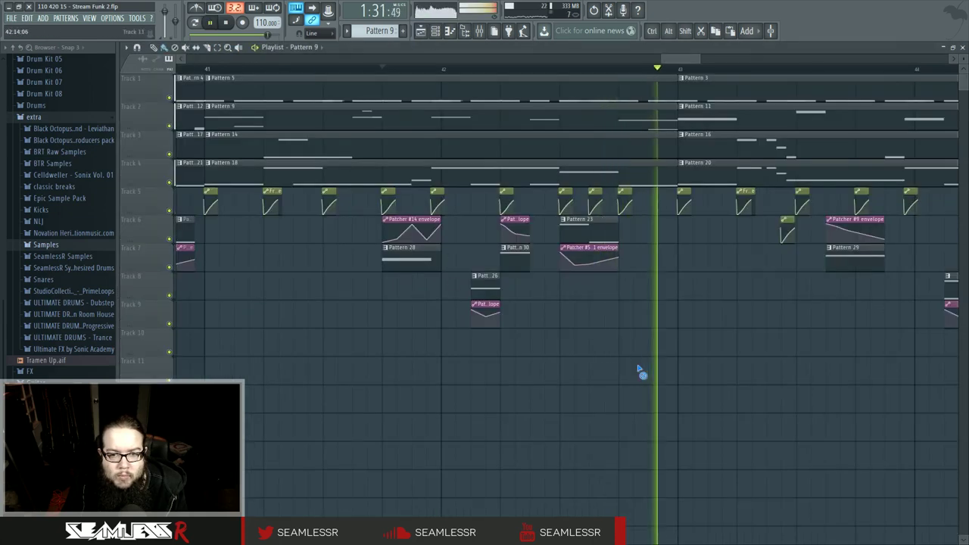
Play back the varied section from bar 41 and review it against the surrounding arrangement
{"action": "scroll", "coordinate": [638, 368], "scroll_direction": "down", "scroll_amount": 4}
{"action": "left_click_drag", "start_coordinate": [519, 68], "coordinate": [437, 66]}
{"action": "left_click_drag", "start_coordinate": [641, 244], "coordinate": [553, 255]}
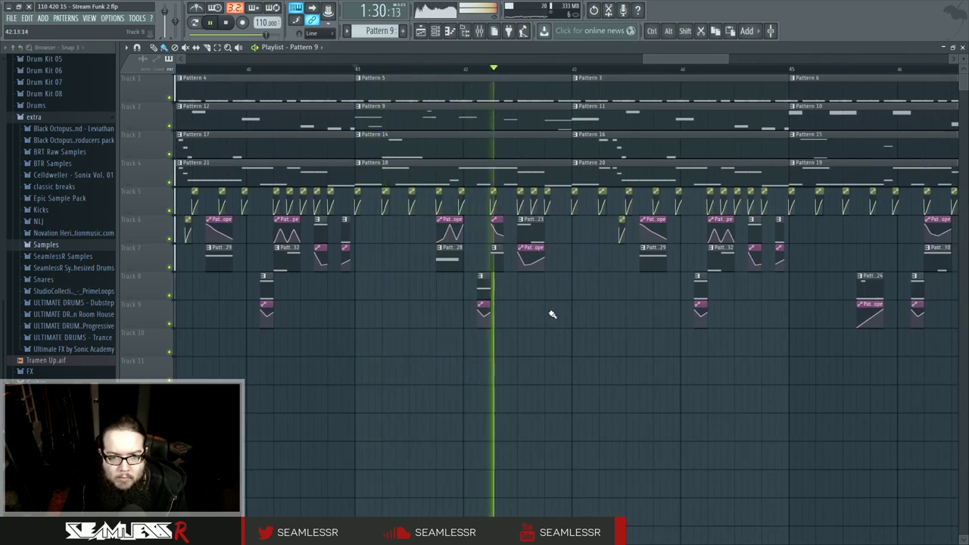
{"action": "key", "text": "space"}
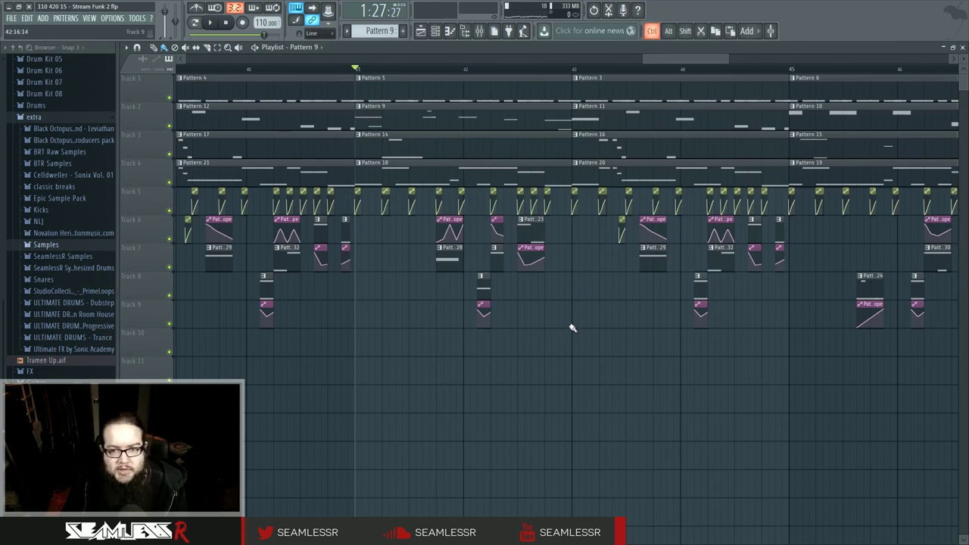
{"action": "scroll", "coordinate": [573, 328], "scroll_direction": "down", "scroll_amount": 2}
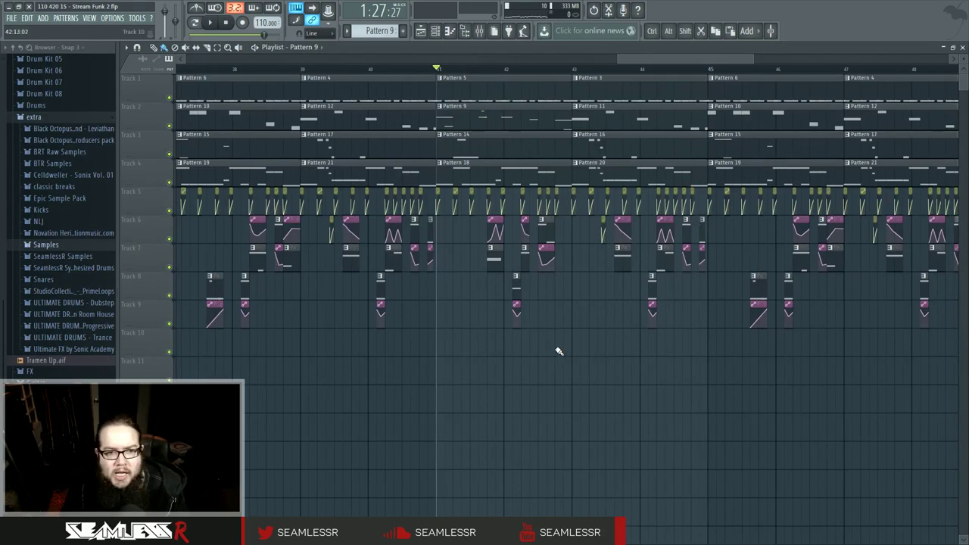
{"action": "scroll", "coordinate": [559, 352], "scroll_direction": "down", "scroll_amount": 4}
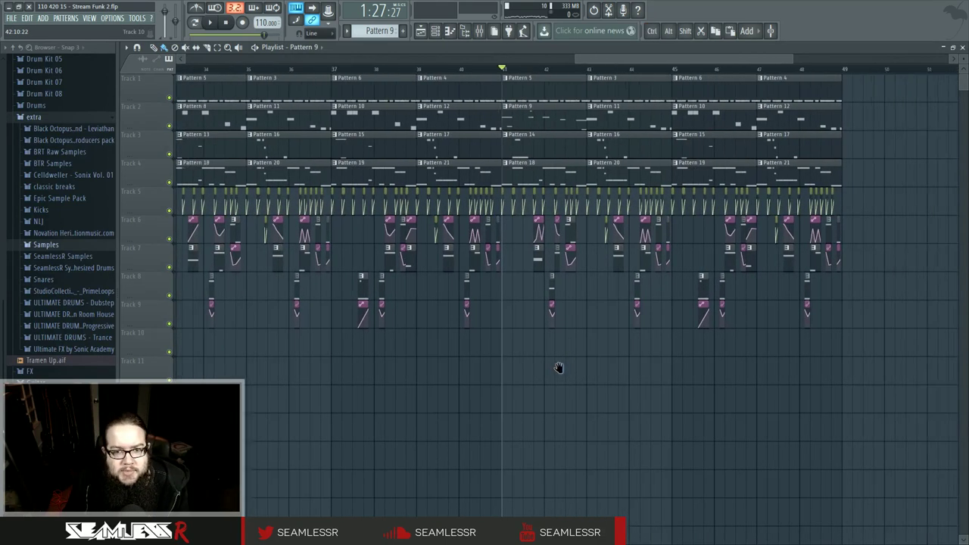
Add a new Patcher instrument channel to the channel rack
{"action": "scroll", "coordinate": [558, 364], "scroll_direction": "up", "scroll_amount": 2}
{"action": "left_click", "coordinate": [436, 32]}
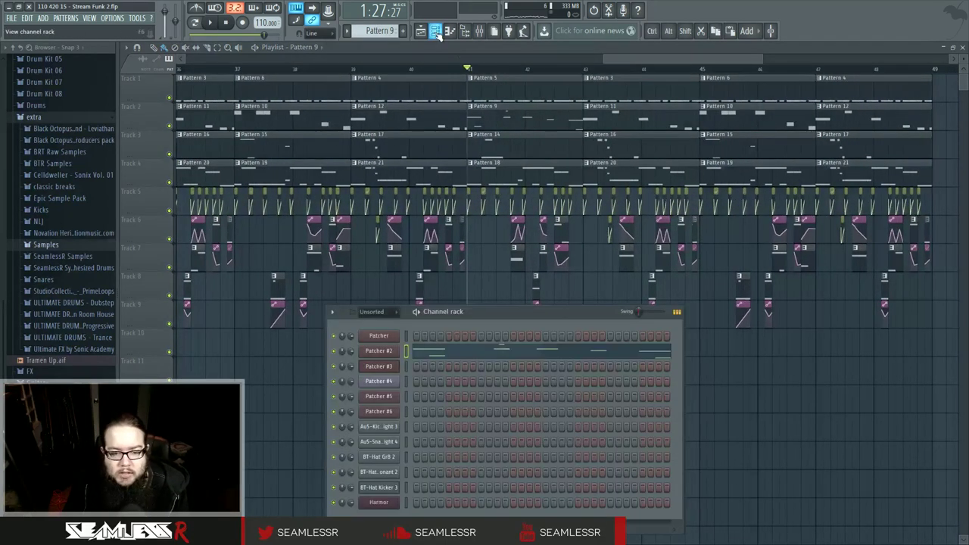
{"action": "left_click", "coordinate": [43, 18]}
{"action": "mouse_move", "coordinate": [75, 30]}
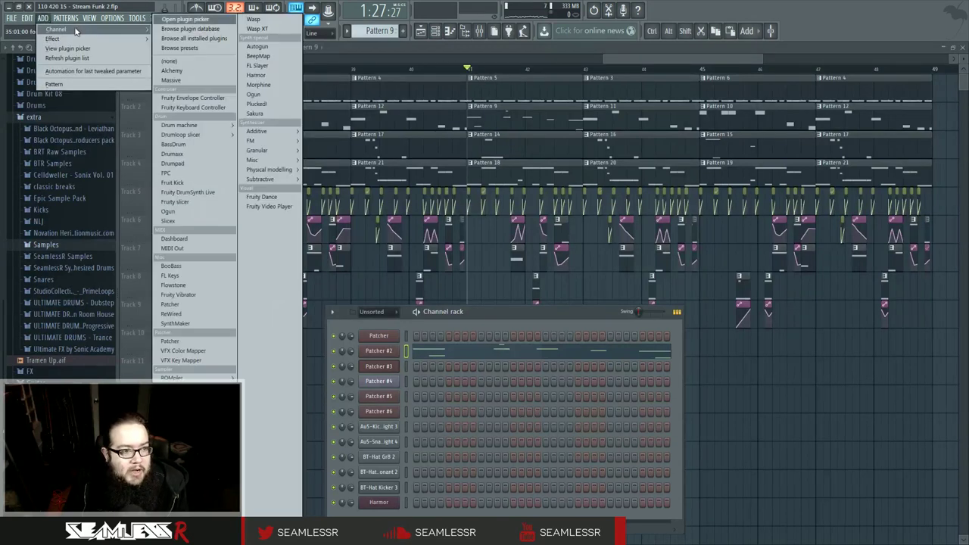
{"action": "left_click", "coordinate": [850, 16]}
{"action": "key", "text": "F8"}
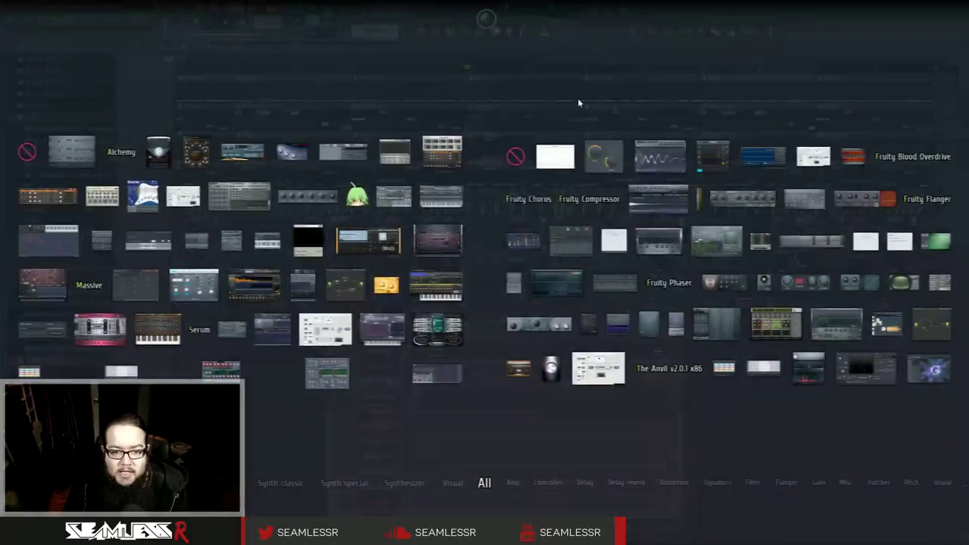
{"action": "left_click", "coordinate": [348, 292]}
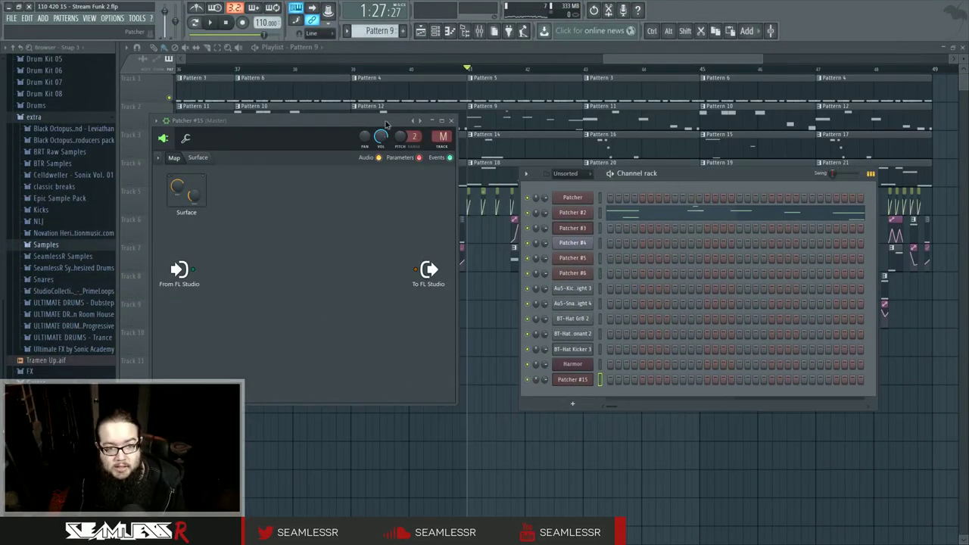
Add Harmor inside the new Patcher and enlarge the Patcher window
{"action": "left_click_drag", "start_coordinate": [386, 123], "coordinate": [412, 122]}
{"action": "right_click", "coordinate": [285, 268]}
{"action": "mouse_move", "coordinate": [325, 282]}
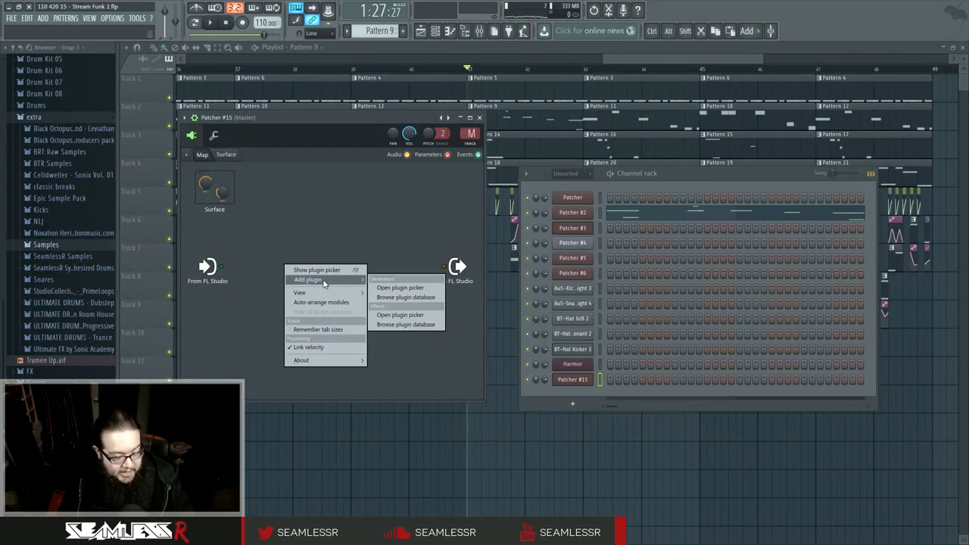
{"action": "left_click", "coordinate": [393, 207]}
{"action": "key", "text": "F8"}
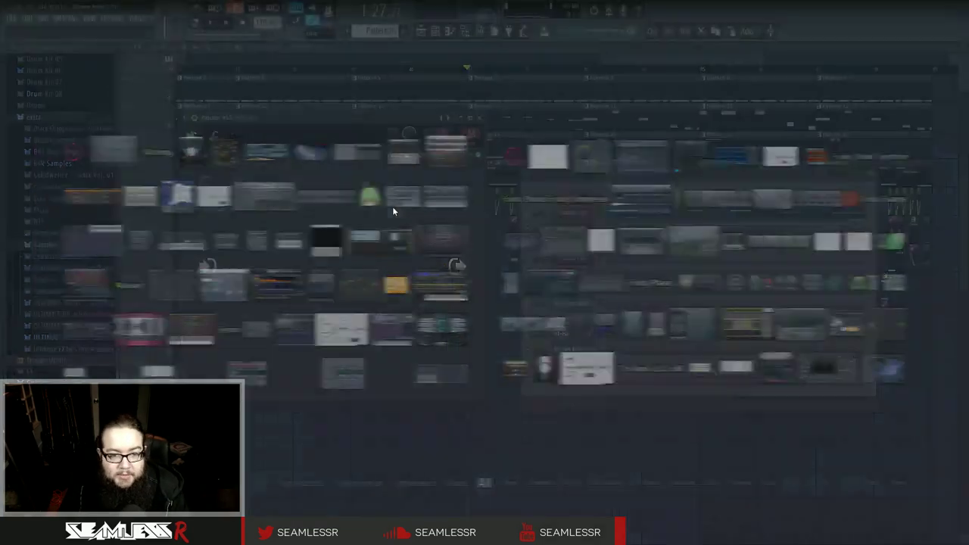
{"action": "left_click", "coordinate": [43, 283]}
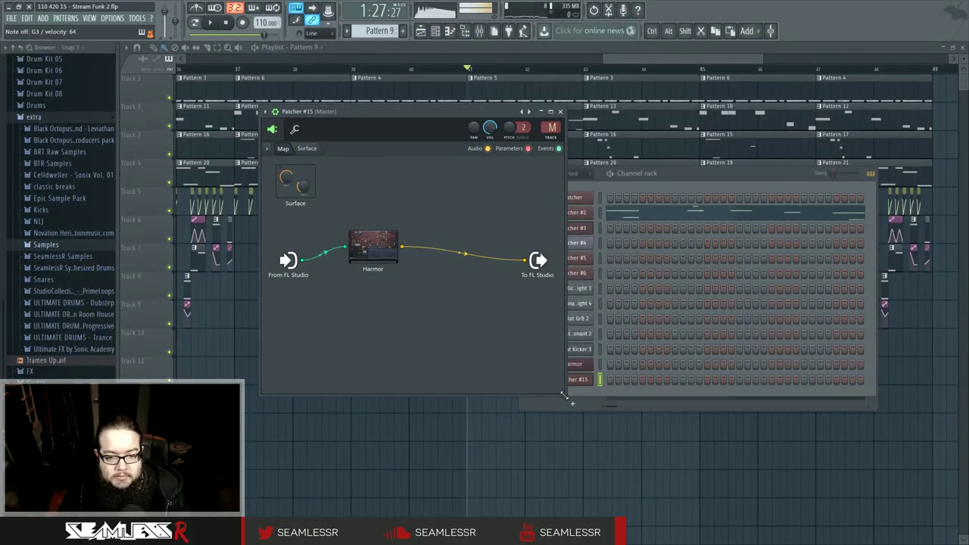
{"action": "left_click_drag", "start_coordinate": [564, 395], "coordinate": [743, 422]}
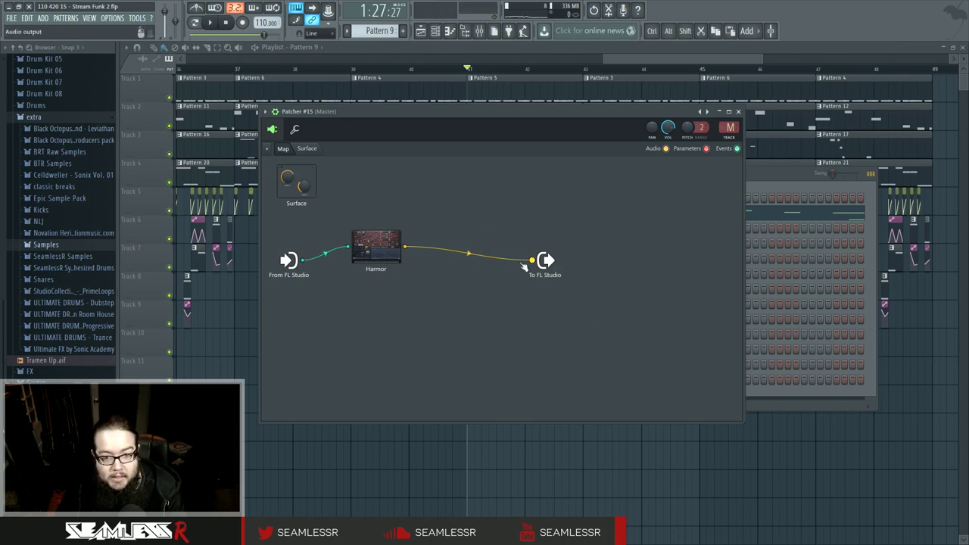
Show Harmor's visual feedback display, close Harmor, and move its module further along the Patcher map
{"action": "left_click", "coordinate": [392, 255]}
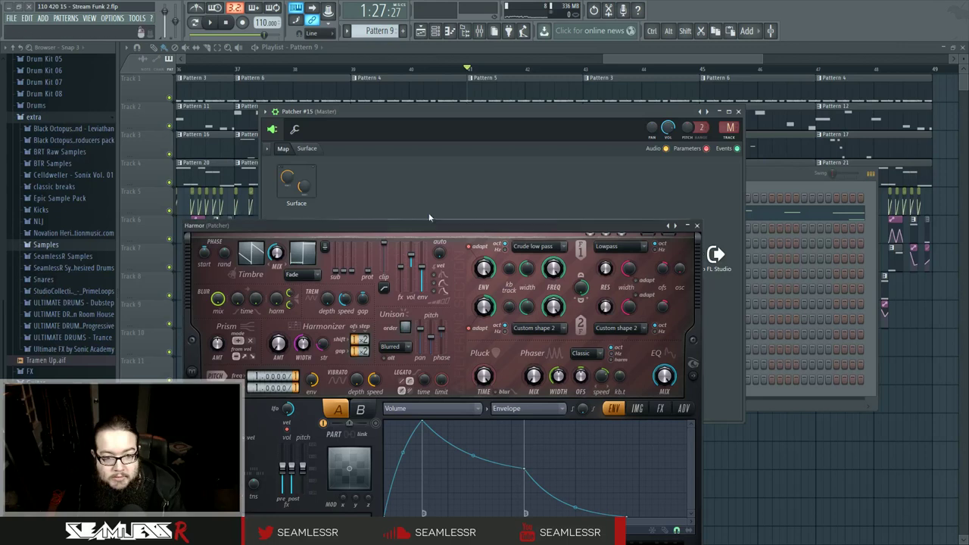
{"action": "left_click", "coordinate": [729, 279]}
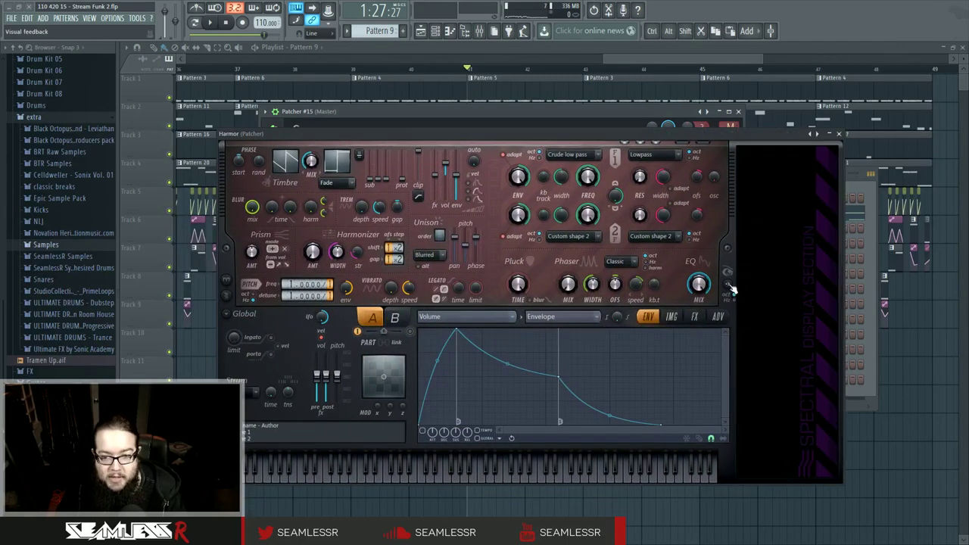
{"action": "left_click_drag", "start_coordinate": [581, 134], "coordinate": [621, 127]}
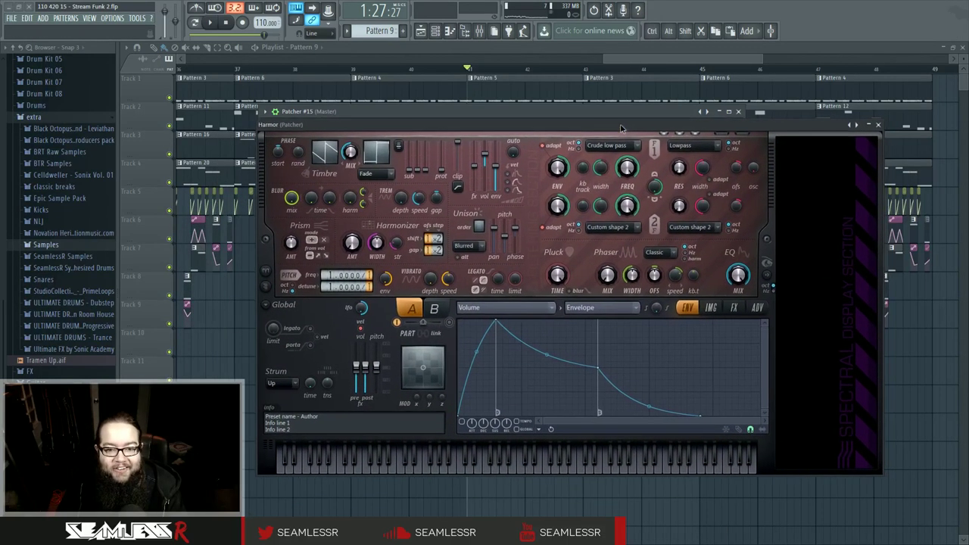
{"action": "left_click", "coordinate": [878, 124]}
{"action": "left_click_drag", "start_coordinate": [456, 249], "coordinate": [481, 251]}
Add two Fruity Envelope Controller modules below Harmor in the Patcher map, one above the other
{"action": "right_click", "coordinate": [369, 306]}
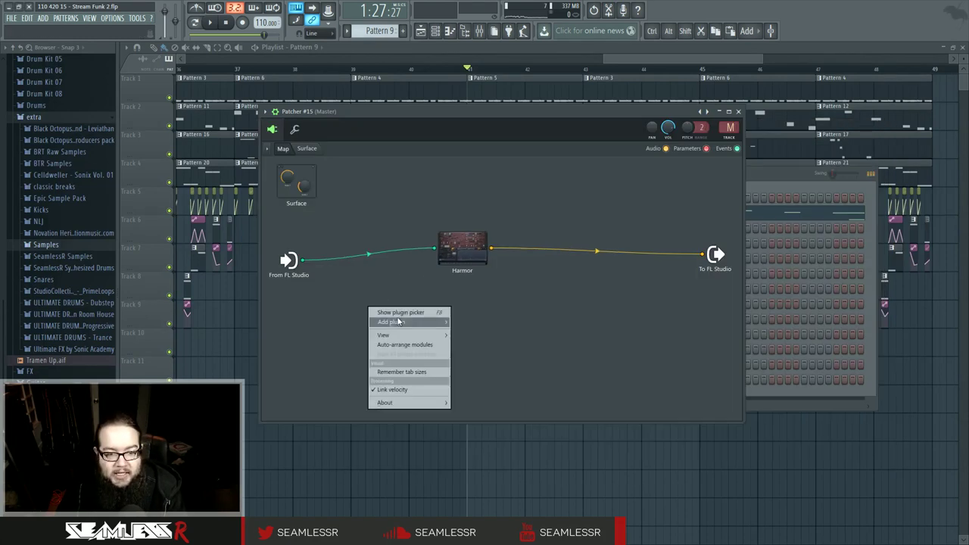
{"action": "left_click", "coordinate": [360, 304]}
{"action": "right_click", "coordinate": [333, 305]}
{"action": "left_click", "coordinate": [368, 277]}
{"action": "key", "text": "F8"}
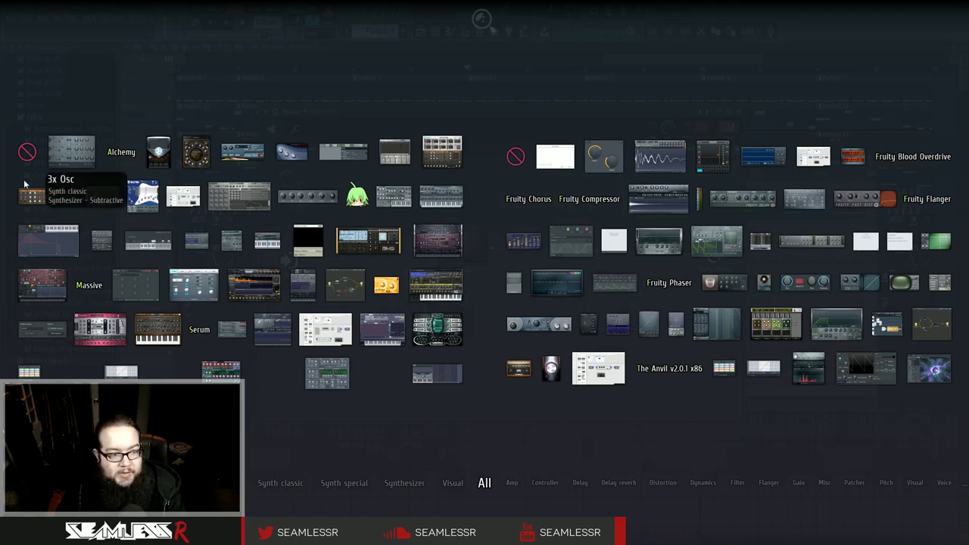
{"action": "mouse_move", "coordinate": [70, 244]}
{"action": "left_mouse_down"}
{"action": "mouse_move", "coordinate": [387, 340]}
{"action": "mouse_move", "coordinate": [469, 350]}
{"action": "mouse_move", "coordinate": [356, 327]}
{"action": "mouse_move", "coordinate": [382, 309]}
{"action": "mouse_move", "coordinate": [379, 293]}
{"action": "left_mouse_up"}
{"action": "right_click", "coordinate": [377, 305]}
{"action": "left_click", "coordinate": [394, 321]}
Reopen Harmor and raise its phaser mix and phaser offset motion speed
{"action": "left_click_drag", "start_coordinate": [463, 247], "coordinate": [507, 251]}
{"action": "double_click", "coordinate": [512, 252]}
{"action": "left_click_drag", "start_coordinate": [607, 275], "coordinate": [607, 235]}
{"action": "left_click_drag", "start_coordinate": [674, 275], "coordinate": [675, 241]}
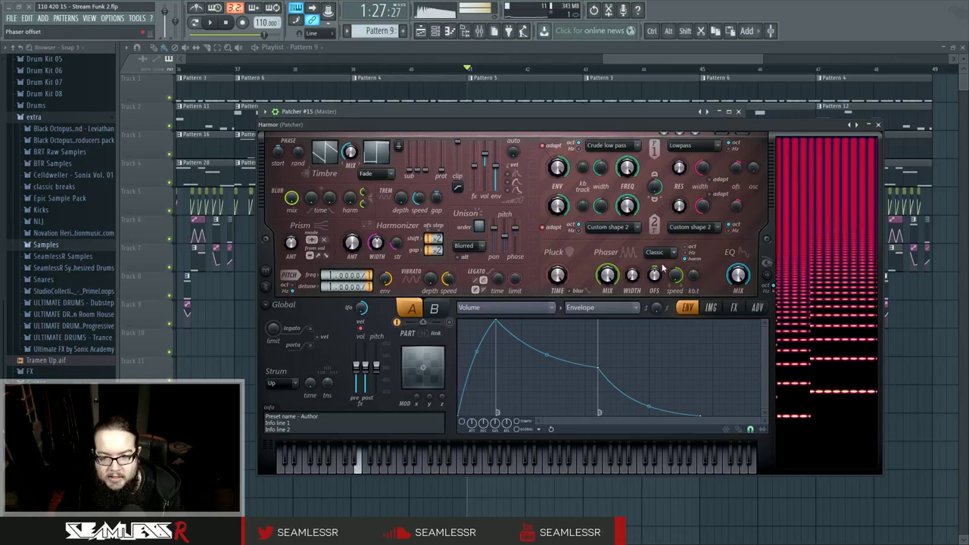
Set the phaser type to Custom and draw a phaser shape with two equal triangular peaks
{"action": "left_click", "coordinate": [665, 254]}
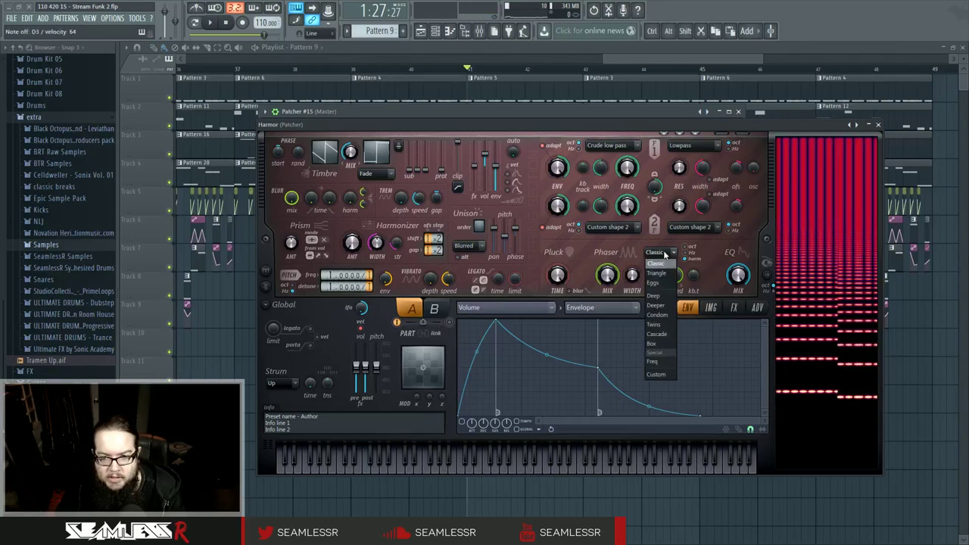
{"action": "left_click", "coordinate": [656, 374]}
{"action": "left_click_drag", "start_coordinate": [610, 321], "coordinate": [530, 310]}
{"action": "right_click", "coordinate": [629, 414]}
{"action": "right_click", "coordinate": [685, 321]}
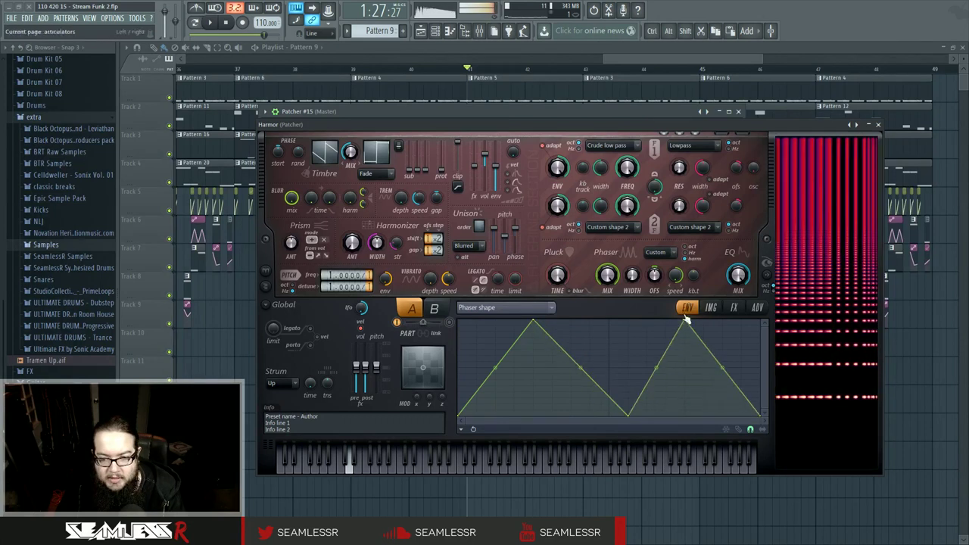
{"action": "left_click_drag", "start_coordinate": [630, 414], "coordinate": [610, 416]}
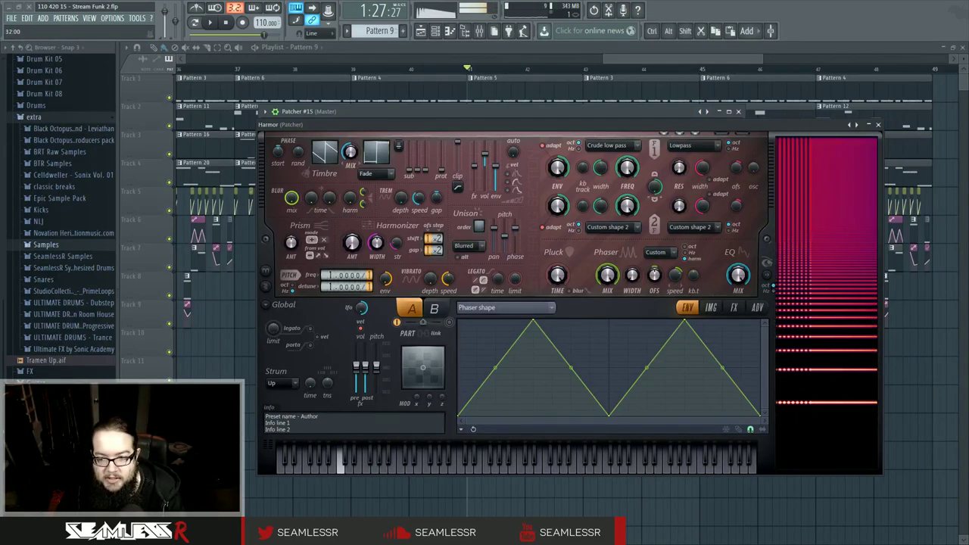
Adjust Harmor's phaser offset motion speed and activate it as a controllable parameter in Patcher
{"action": "left_click_drag", "start_coordinate": [676, 281], "coordinate": [676, 269]}
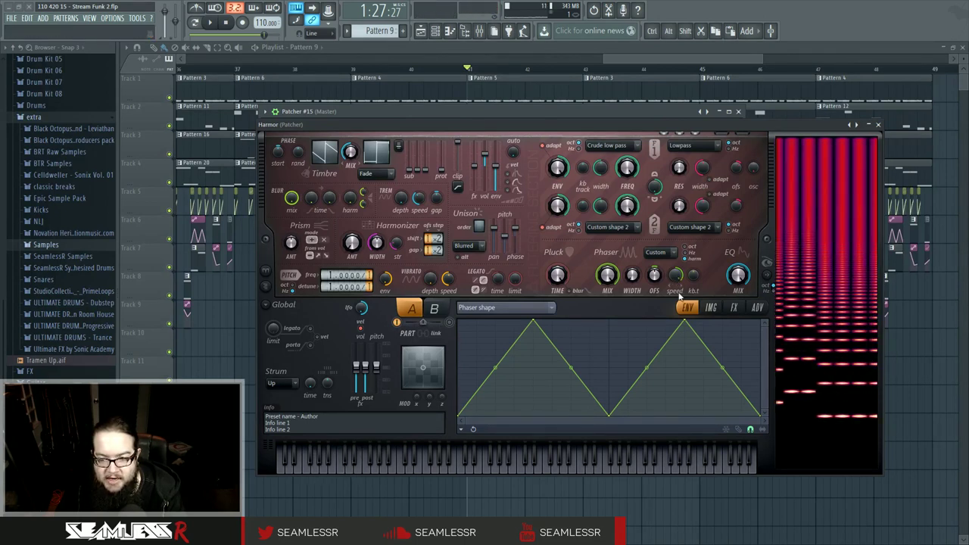
{"action": "right_click", "coordinate": [673, 282]}
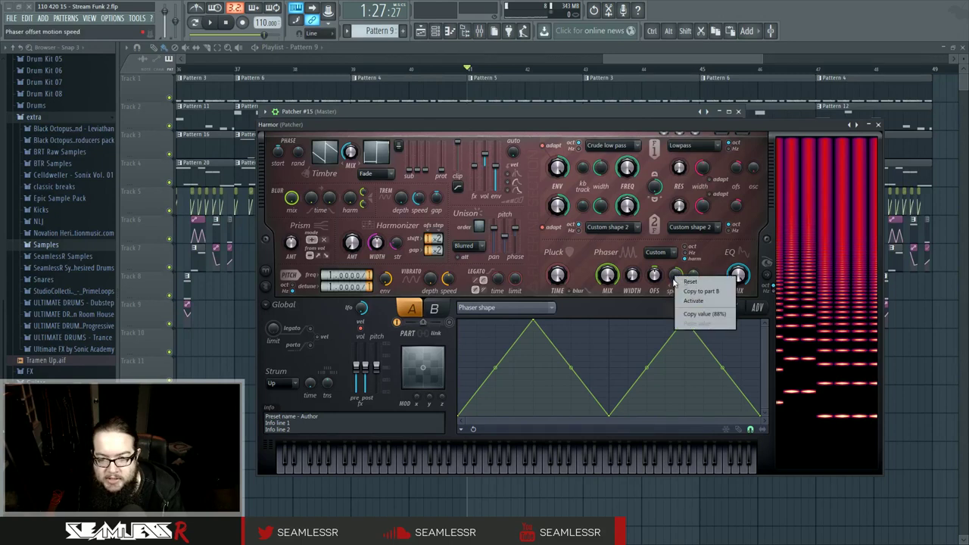
{"action": "left_click", "coordinate": [675, 281]}
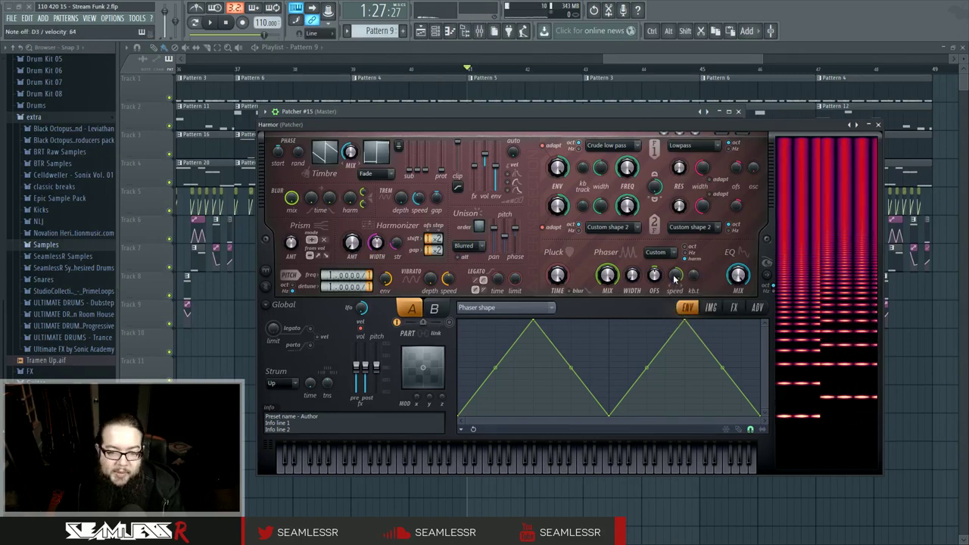
{"action": "right_click", "coordinate": [679, 277]}
{"action": "left_click", "coordinate": [693, 302]}
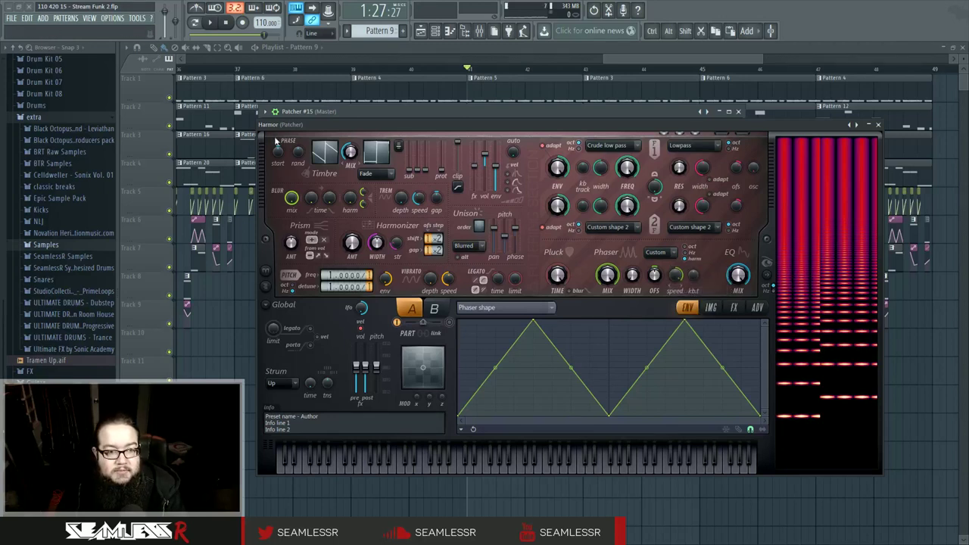
Switch the lower Env Ctrl to its LFO and reshape it into a triangle wave with a simplified two-point envelope
{"action": "left_click", "coordinate": [876, 127]}
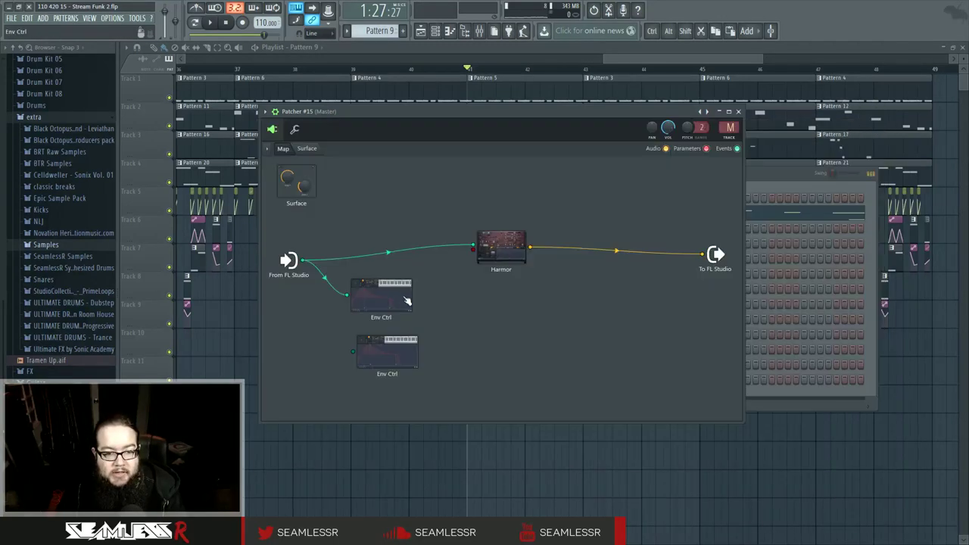
{"action": "double_click", "coordinate": [387, 353]}
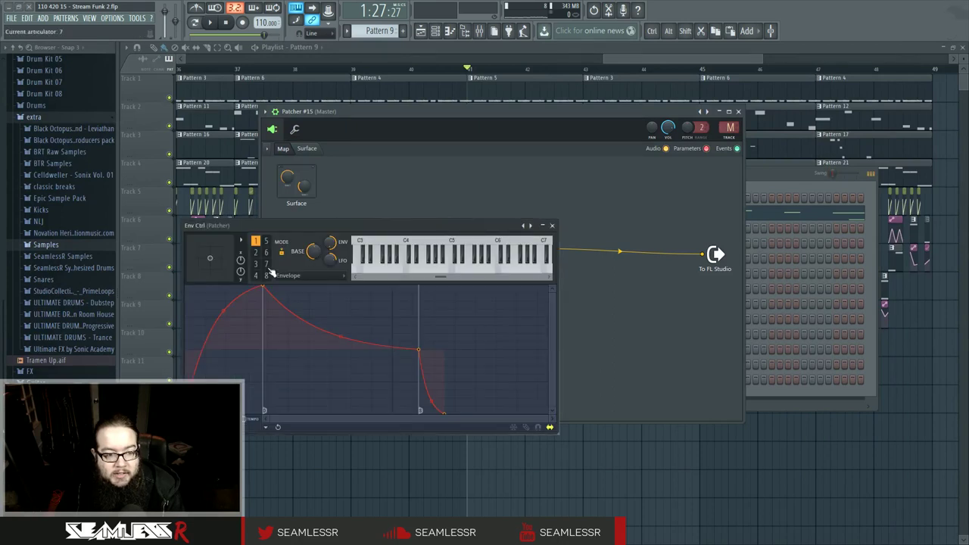
{"action": "left_click", "coordinate": [312, 277]}
{"action": "left_click", "coordinate": [310, 297]}
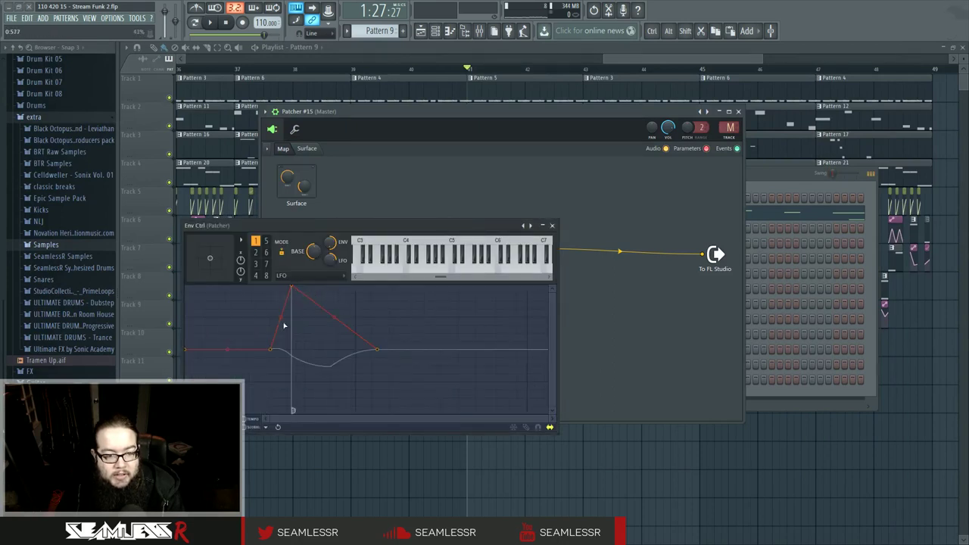
{"action": "left_click", "coordinate": [526, 427]}
{"action": "left_click_drag", "start_coordinate": [468, 381], "coordinate": [55, 265]}
{"action": "left_click", "coordinate": [527, 428]}
{"action": "right_click", "coordinate": [281, 298]}
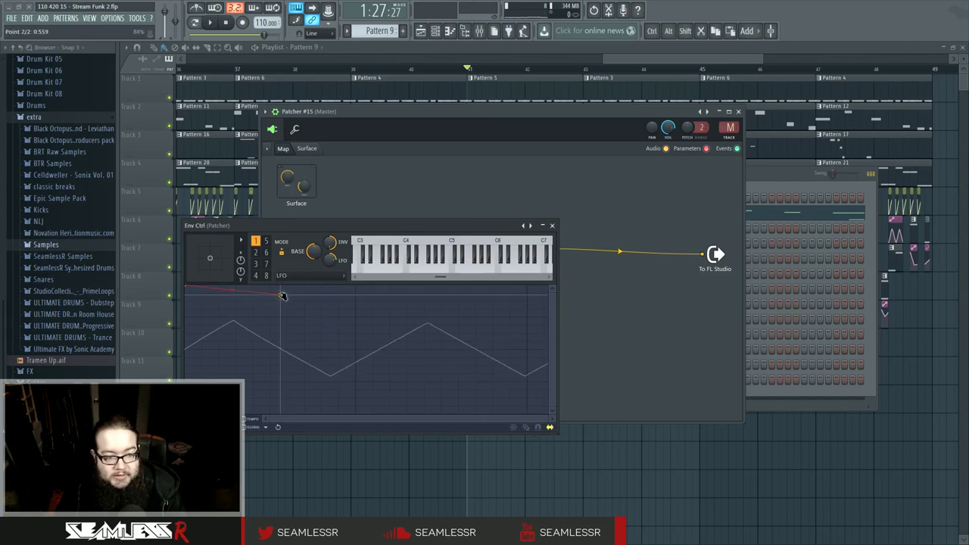
Flatten the LFO envelope at maximum and loop it from the first point to a sustain / loop end on the last
{"action": "right_click", "coordinate": [296, 287]}
{"action": "left_click", "coordinate": [324, 459]}
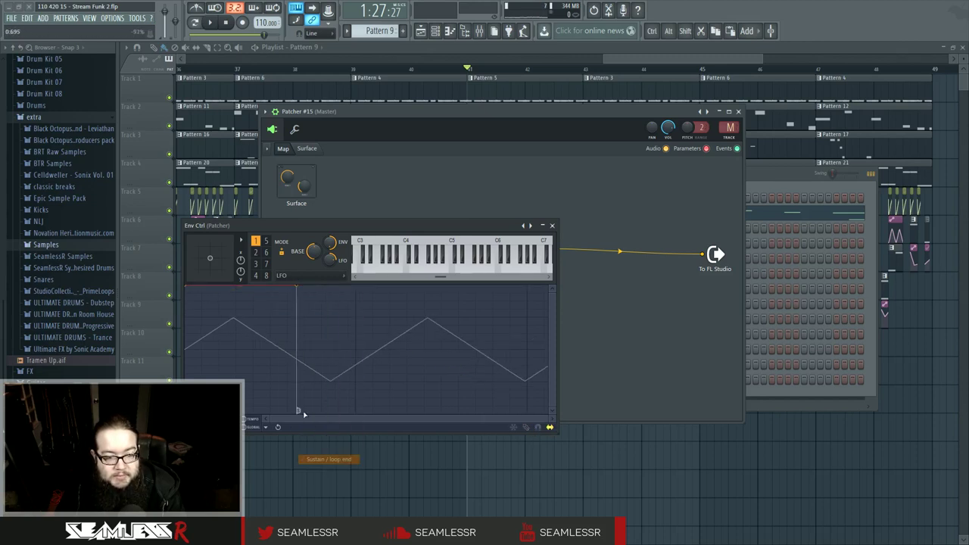
{"action": "right_click", "coordinate": [187, 293]}
{"action": "left_click", "coordinate": [215, 449]}
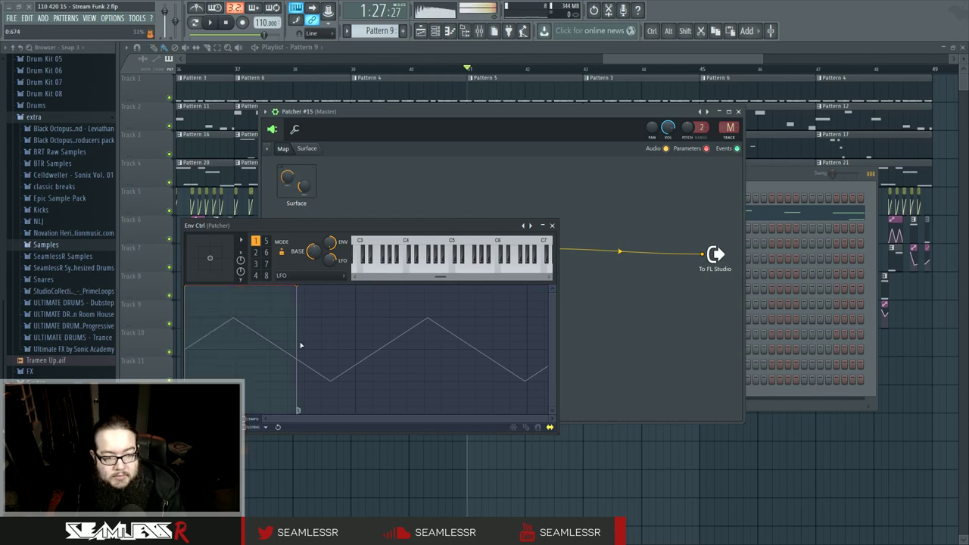
Enable a controller output on the lower Env Ctrl and connect it to Harmor's activated phaser speed parameter
{"action": "left_click", "coordinate": [555, 227]}
{"action": "right_click", "coordinate": [387, 348]}
{"action": "mouse_move", "coordinate": [424, 409]}
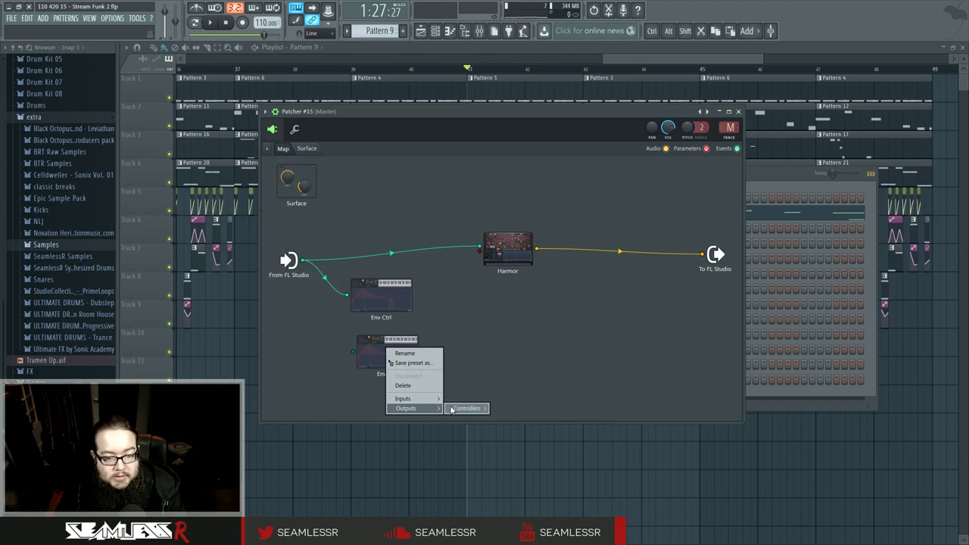
{"action": "left_click", "coordinate": [523, 444]}
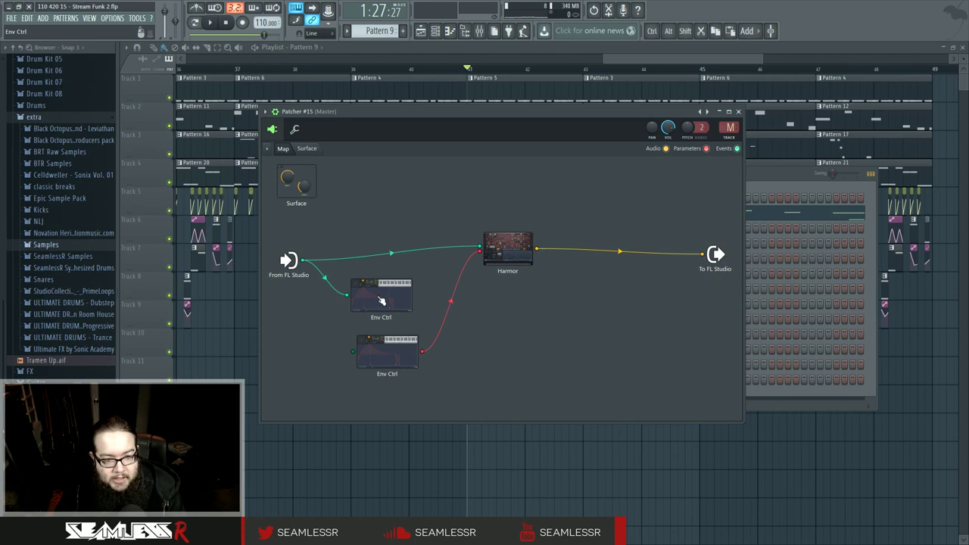
Enable a controller output on the upper Env Ctrl and connect it to the lower one's Articulator 1 LFO speed
{"action": "double_click", "coordinate": [385, 358]}
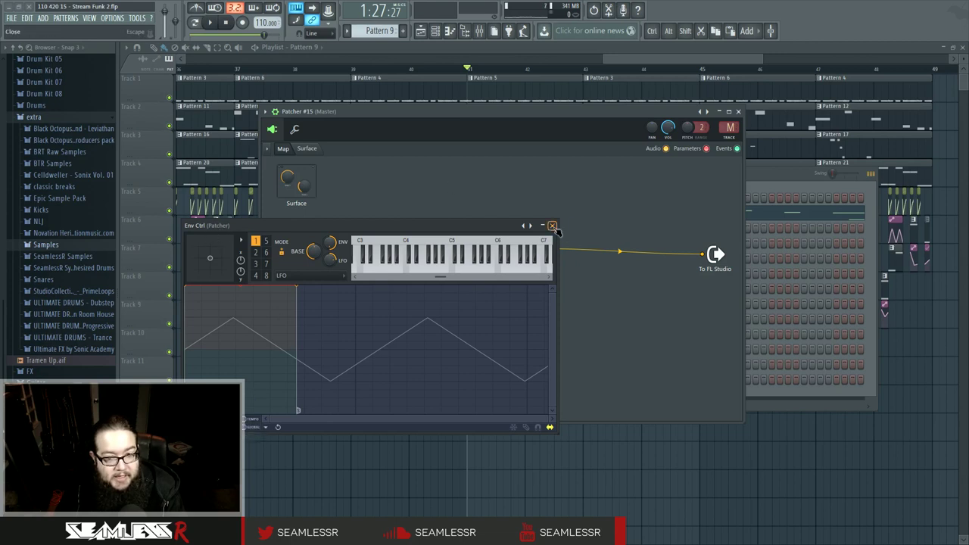
{"action": "left_click", "coordinate": [552, 226]}
{"action": "right_click", "coordinate": [377, 299]}
{"action": "mouse_move", "coordinate": [395, 355]}
{"action": "mouse_move", "coordinate": [456, 354]}
{"action": "left_click", "coordinate": [512, 387]}
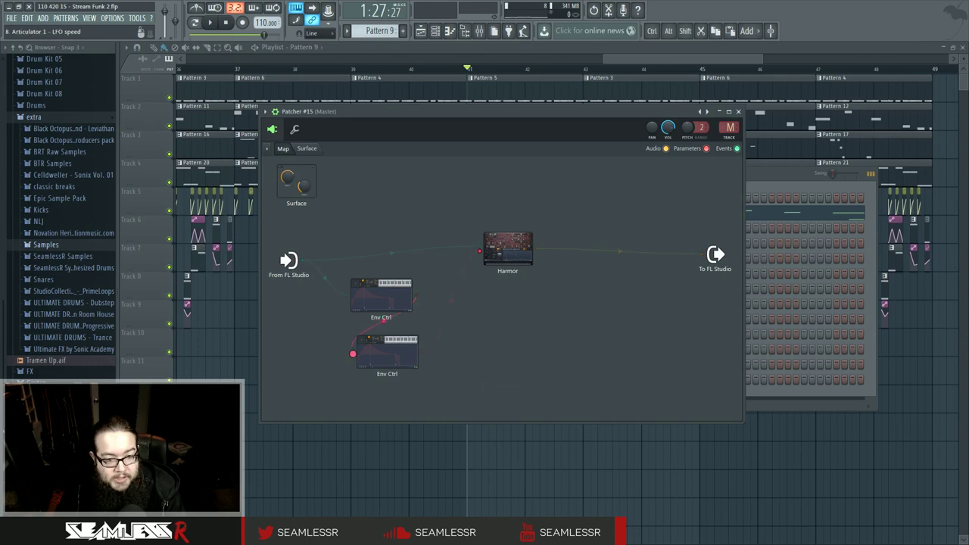
Open the upper Env Ctrl and display its keyboard mapping while playing a note
{"action": "left_click", "coordinate": [384, 310]}
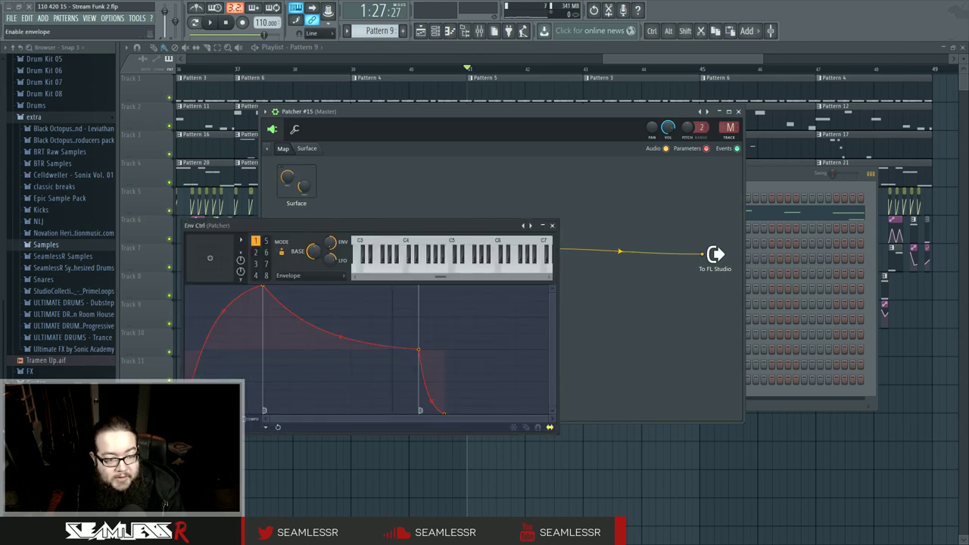
{"action": "left_click", "coordinate": [307, 276]}
{"action": "left_click", "coordinate": [310, 310]}
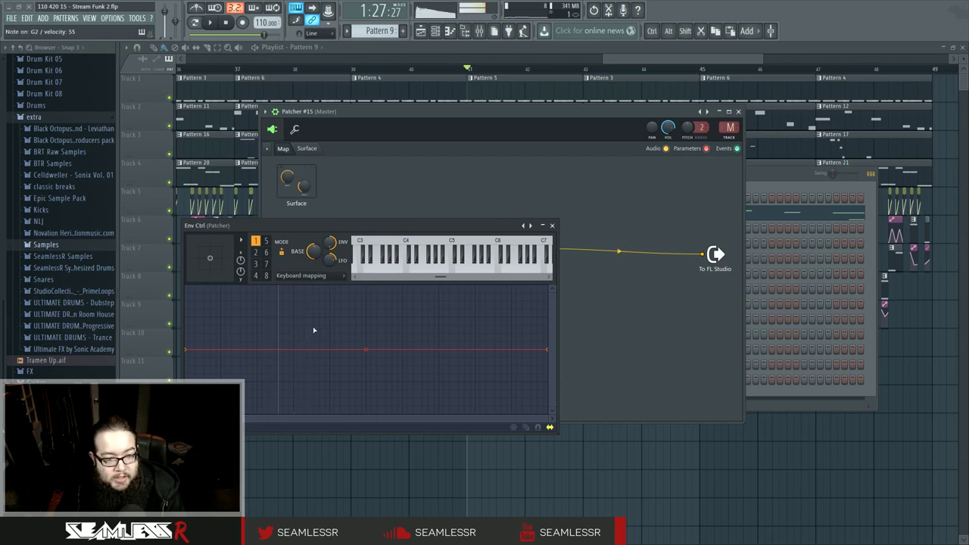
{"action": "left_click", "coordinate": [552, 227]}
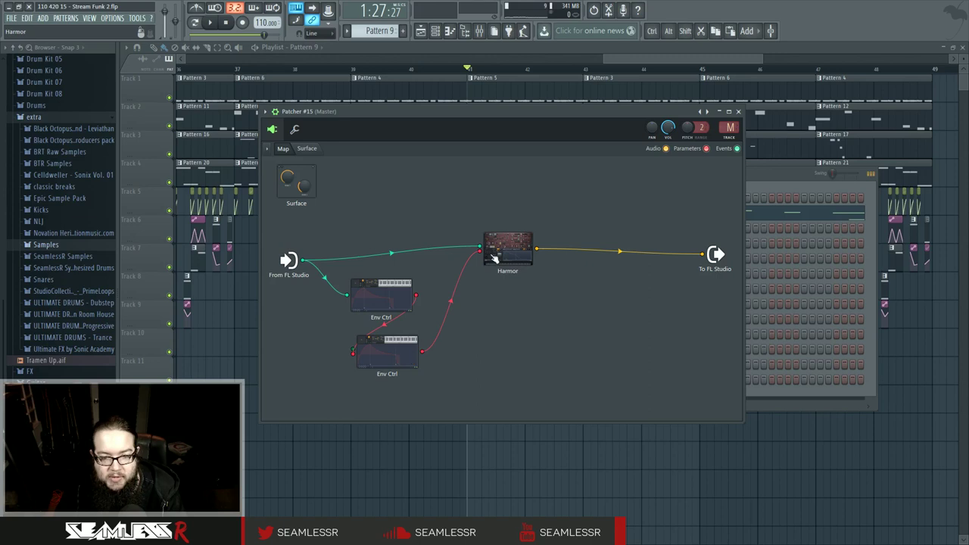
Space out the Patcher modules and link Harmor's phaser offset motion speed to the upper Env Ctrl instead of the lower one
{"action": "left_click_drag", "start_coordinate": [504, 250], "coordinate": [507, 254]}
{"action": "left_click_drag", "start_coordinate": [402, 355], "coordinate": [418, 361]}
{"action": "double_click", "coordinate": [418, 361]}
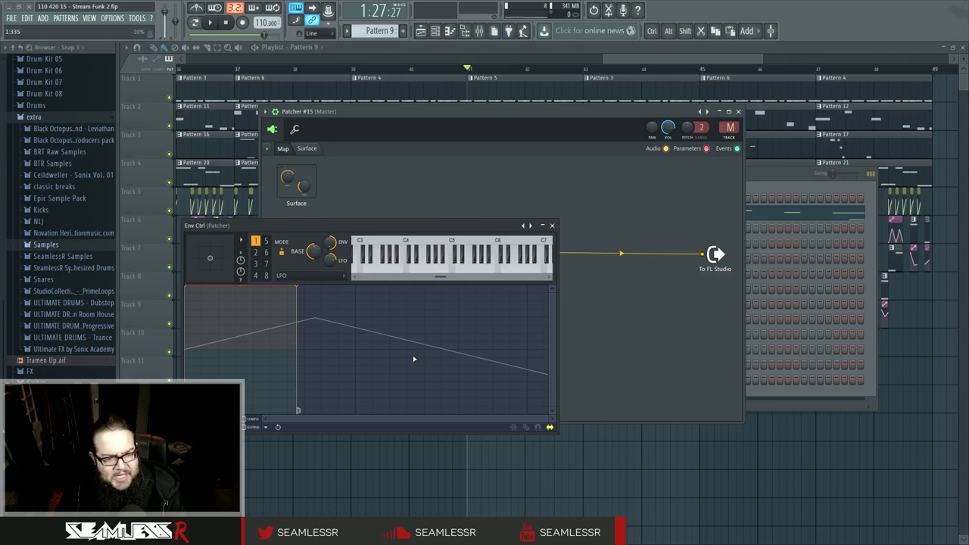
{"action": "left_click", "coordinate": [553, 225]}
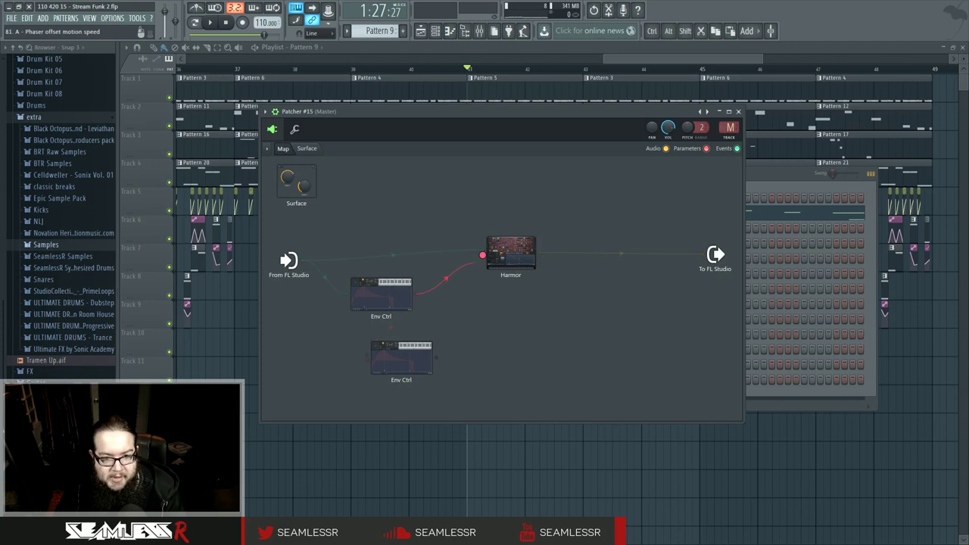
In the upper Env Ctrl's keyboard mapping, lower the last point to minimum and bend the curve so it falls off early
{"action": "double_click", "coordinate": [402, 291]}
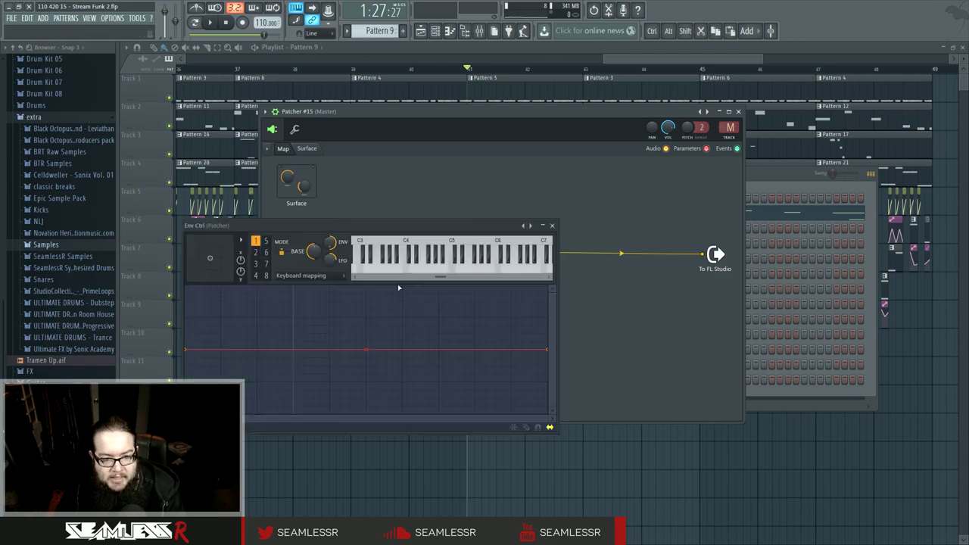
{"action": "mouse_move", "coordinate": [187, 352]}
{"action": "left_mouse_down"}
{"action": "mouse_move", "coordinate": [188, 331]}
{"action": "mouse_move", "coordinate": [188, 362]}
{"action": "mouse_move", "coordinate": [188, 351]}
{"action": "left_mouse_up"}
{"action": "left_click_drag", "start_coordinate": [547, 349], "coordinate": [553, 415]}
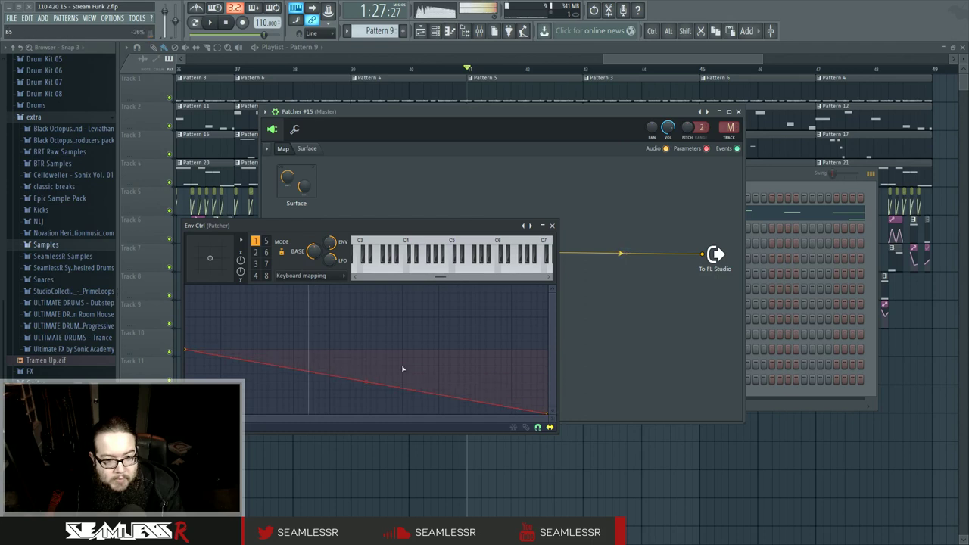
{"action": "left_click_drag", "start_coordinate": [367, 382], "coordinate": [367, 408]}
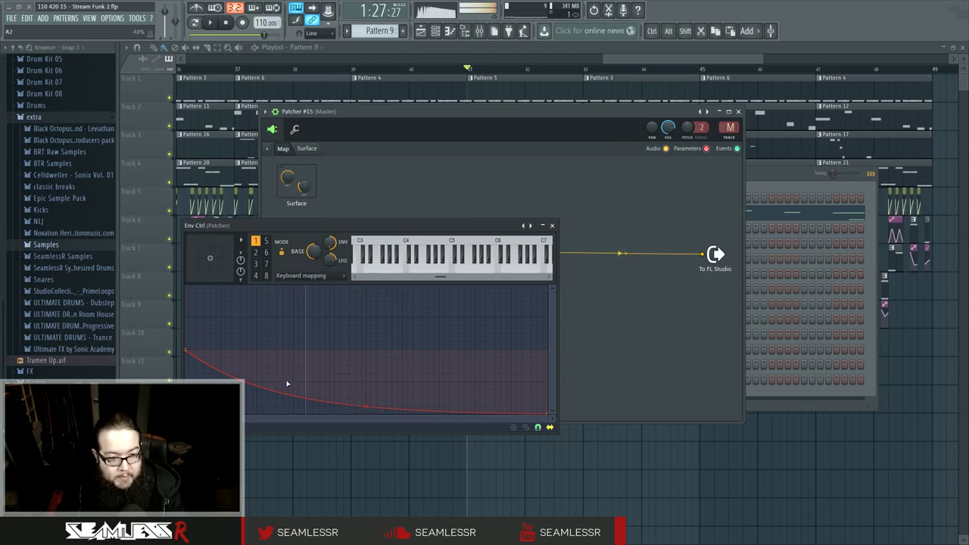
Add an intermediate point to the early part of the keyboard mapping curve and adjust the tension of the segment after it
{"action": "right_click", "coordinate": [258, 374]}
{"action": "left_click_drag", "start_coordinate": [400, 409], "coordinate": [403, 413]}
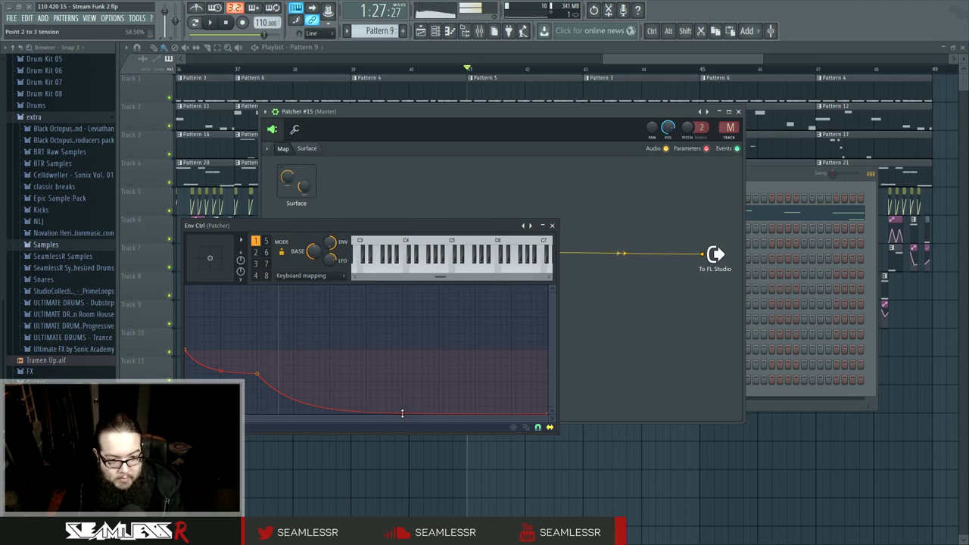
{"action": "left_click_drag", "start_coordinate": [402, 413], "coordinate": [402, 413]}
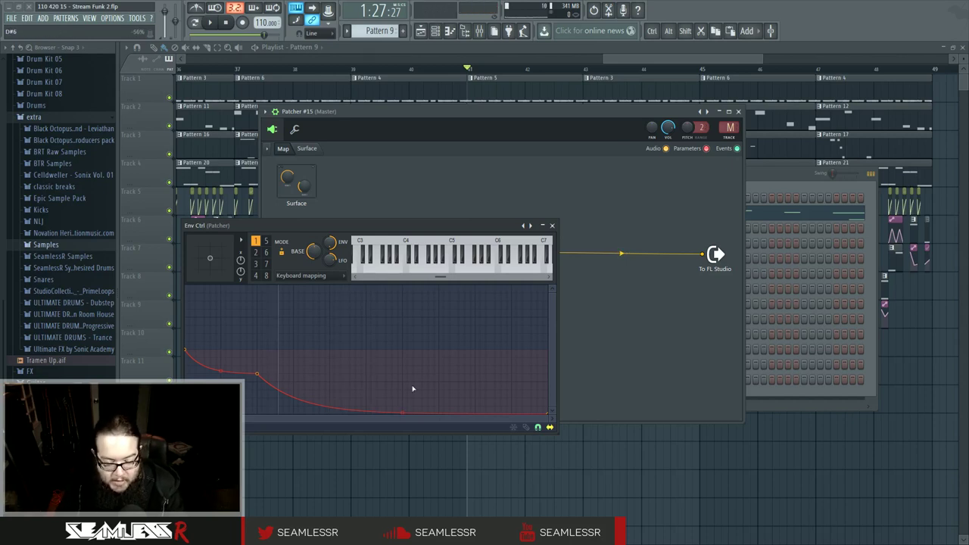
{"action": "left_click_drag", "start_coordinate": [324, 225], "coordinate": [346, 227]}
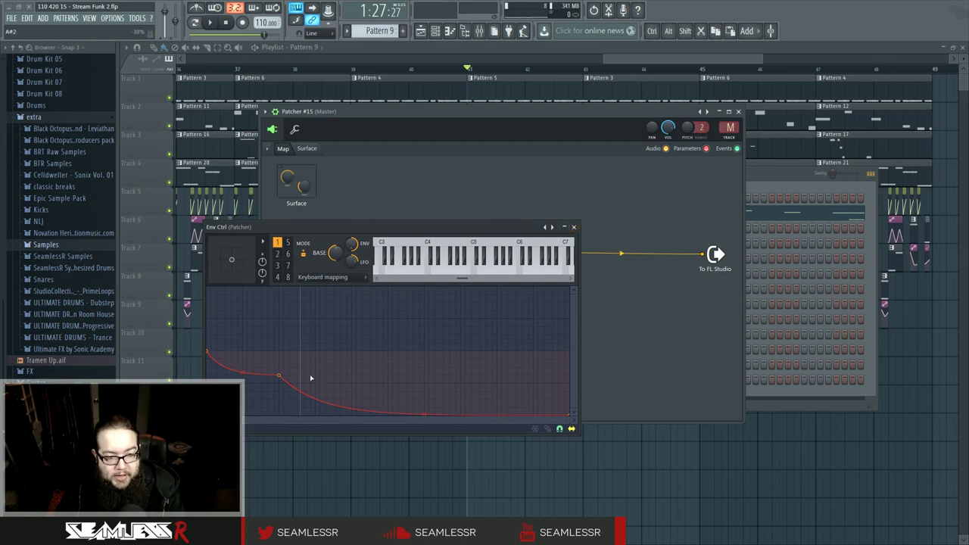
{"action": "left_click", "coordinate": [573, 226]}
Activate Harmor's phaser offset as a parameter input and connect the lower Env Ctrl to Harmor in place of the upper one
{"action": "left_click", "coordinate": [506, 248]}
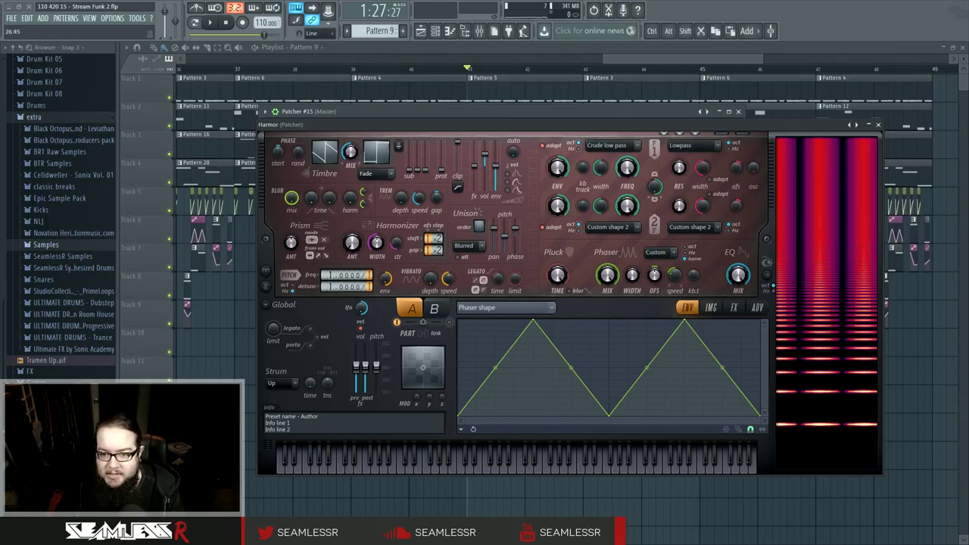
{"action": "right_click", "coordinate": [659, 279]}
{"action": "left_click", "coordinate": [692, 326]}
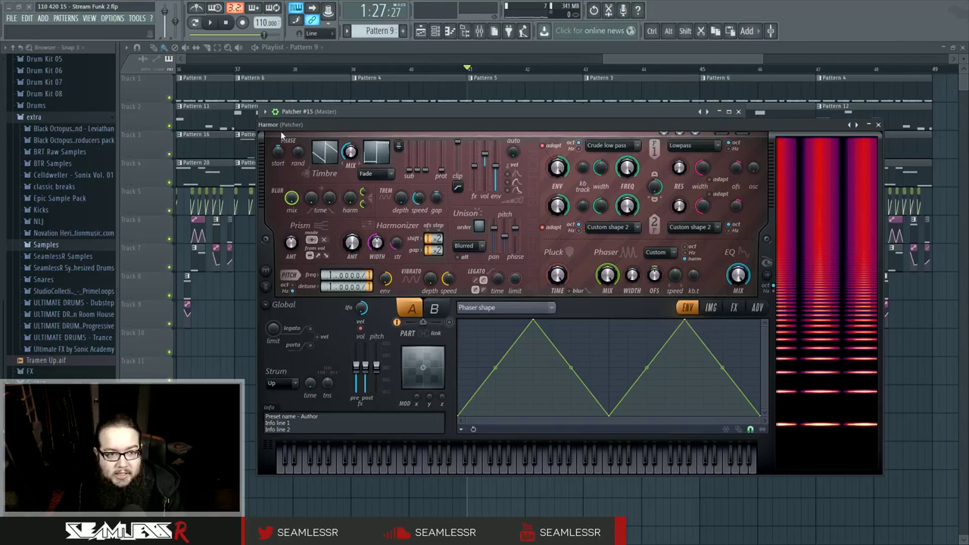
{"action": "left_click", "coordinate": [878, 124]}
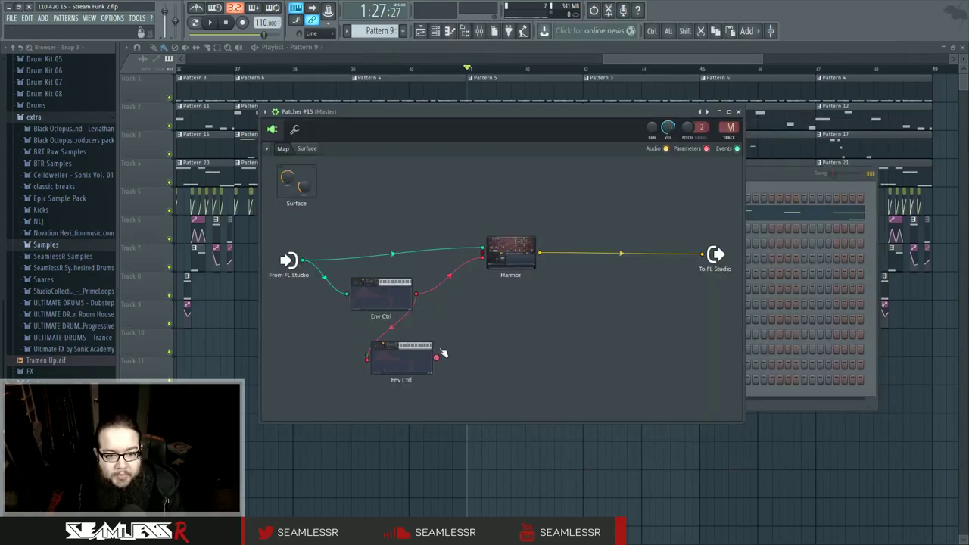
{"action": "left_click_drag", "start_coordinate": [437, 358], "coordinate": [482, 256]}
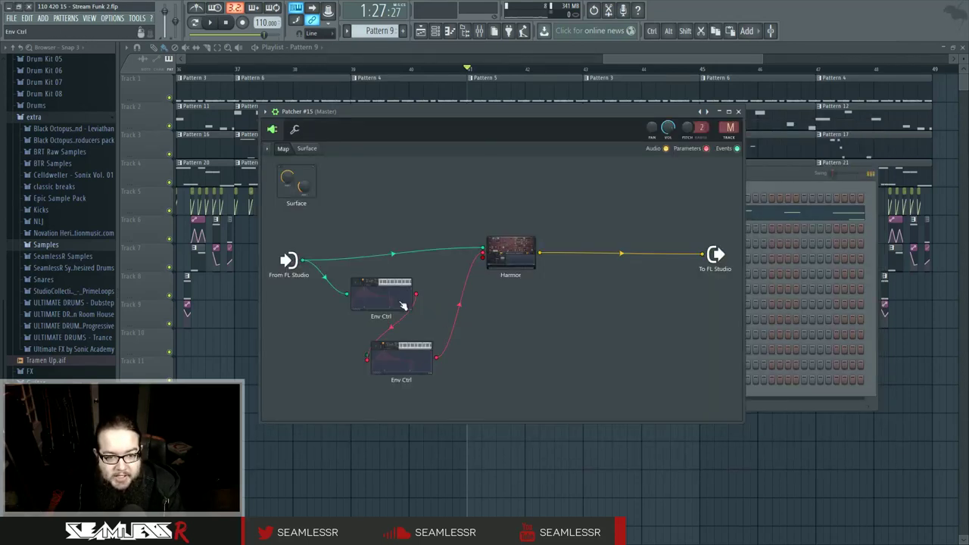
Raise the base level of the lower Env Ctrl
{"action": "double_click", "coordinate": [402, 352]}
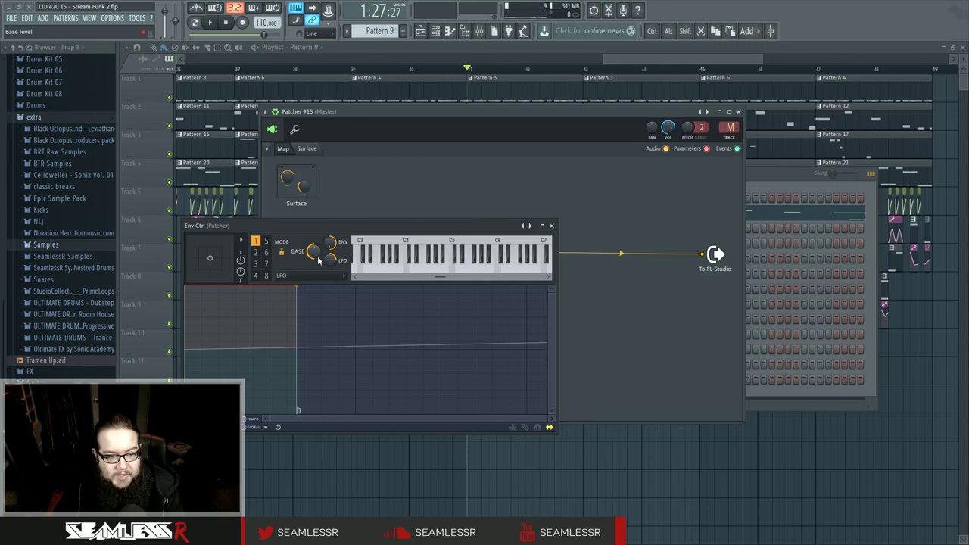
{"action": "left_click_drag", "start_coordinate": [323, 262], "coordinate": [323, 253]}
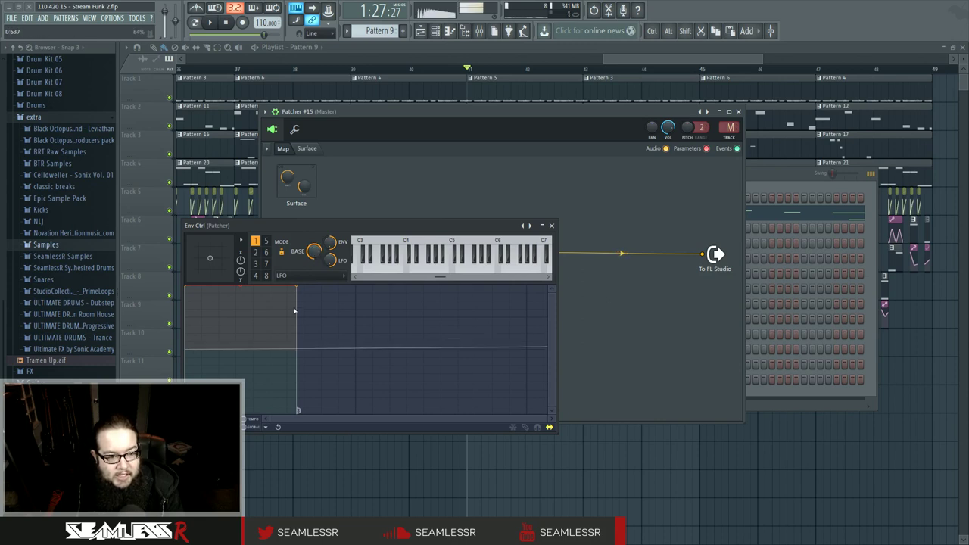
{"action": "left_click", "coordinate": [551, 226]}
In the upper Env Ctrl's keyboard mapping, raise the last point to 100% and lift the middle point above centre
{"action": "left_click", "coordinate": [384, 293]}
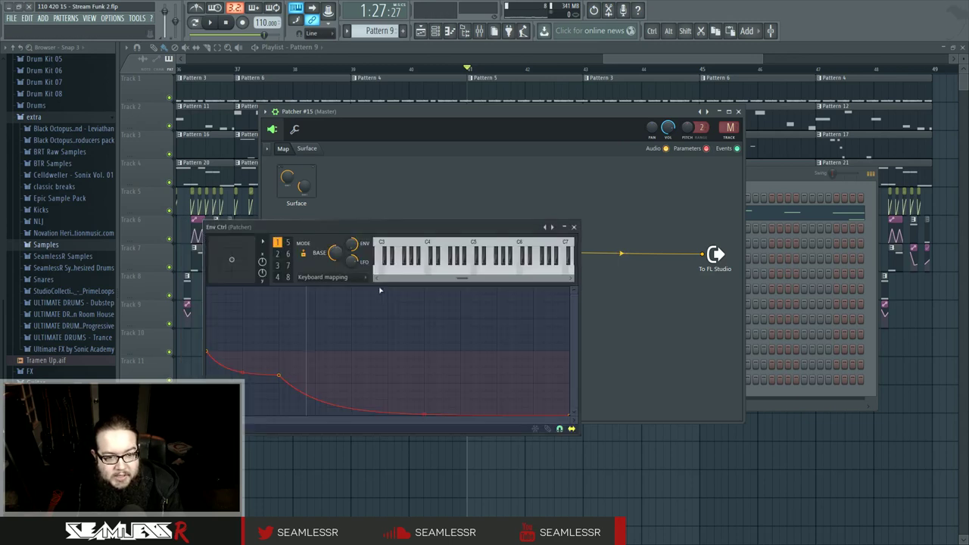
{"action": "left_click_drag", "start_coordinate": [571, 417], "coordinate": [572, 288]}
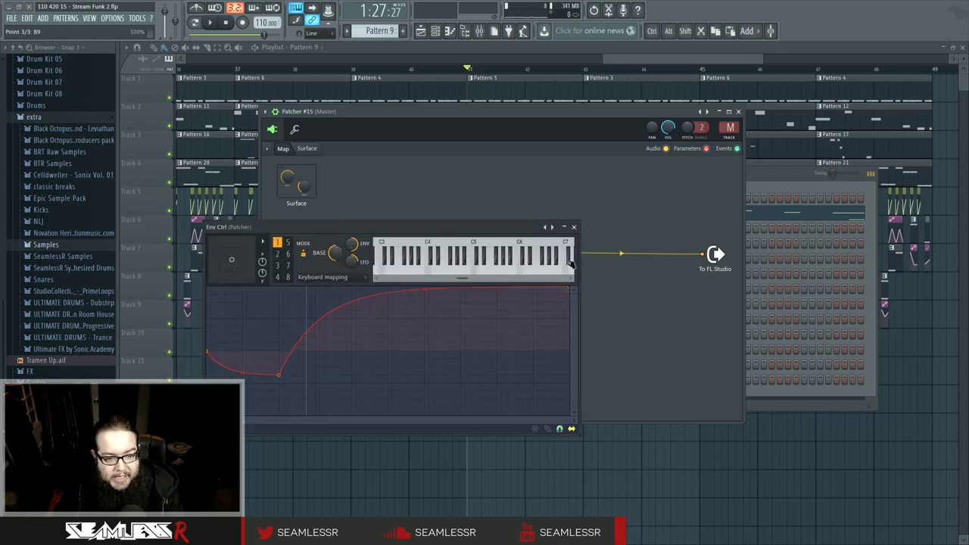
{"action": "left_click_drag", "start_coordinate": [279, 375], "coordinate": [281, 329]}
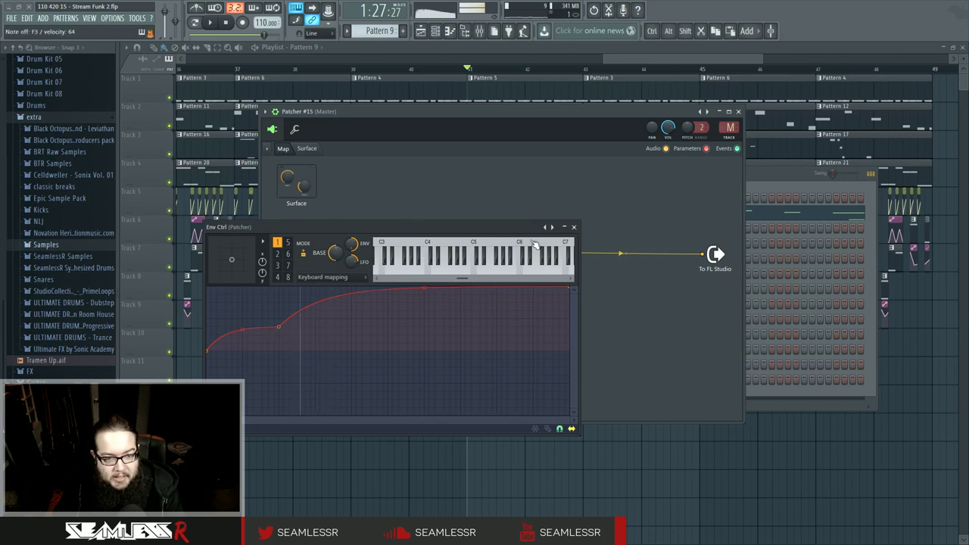
{"action": "left_click", "coordinate": [573, 227]}
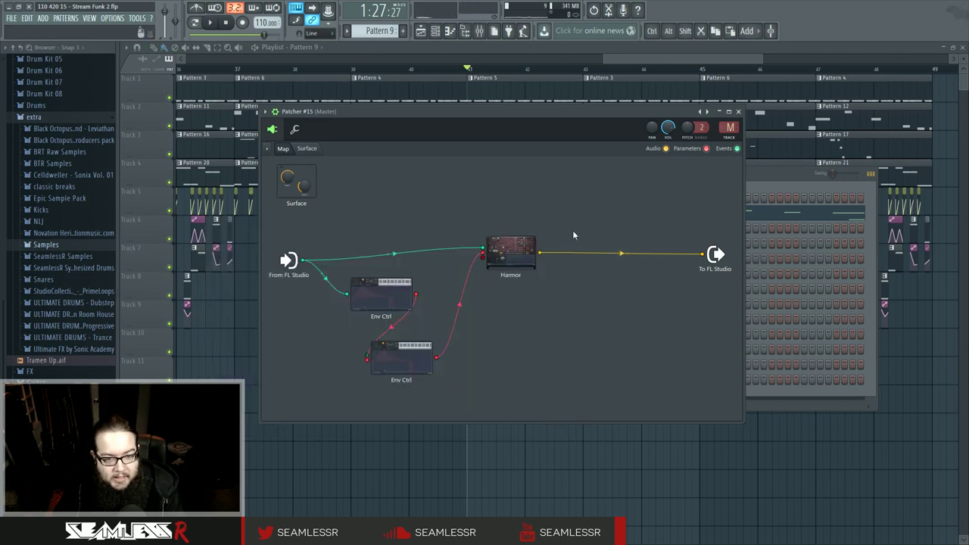
Return the lower Env Ctrl's base level to centre and adjust its LFO level
{"action": "left_click", "coordinate": [404, 357]}
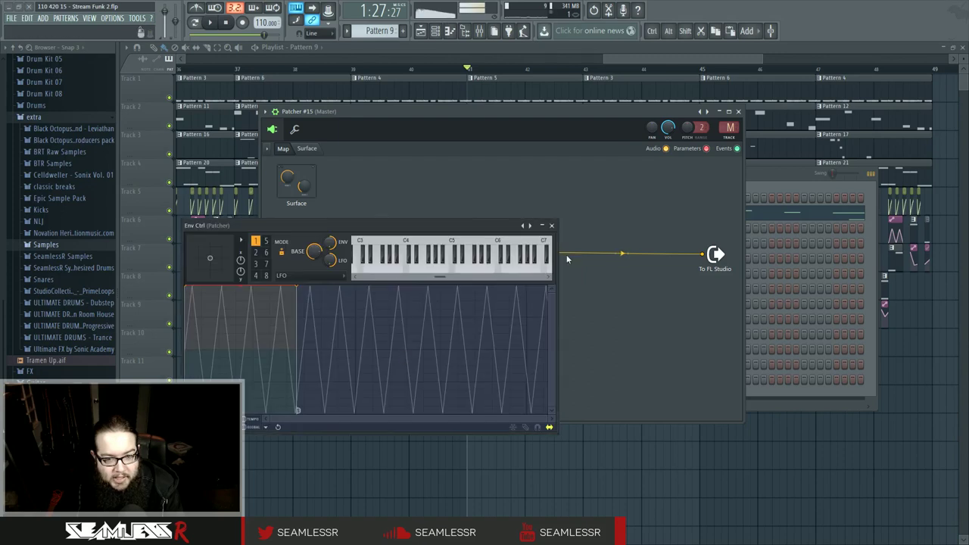
{"action": "left_click_drag", "start_coordinate": [508, 231], "coordinate": [514, 244]}
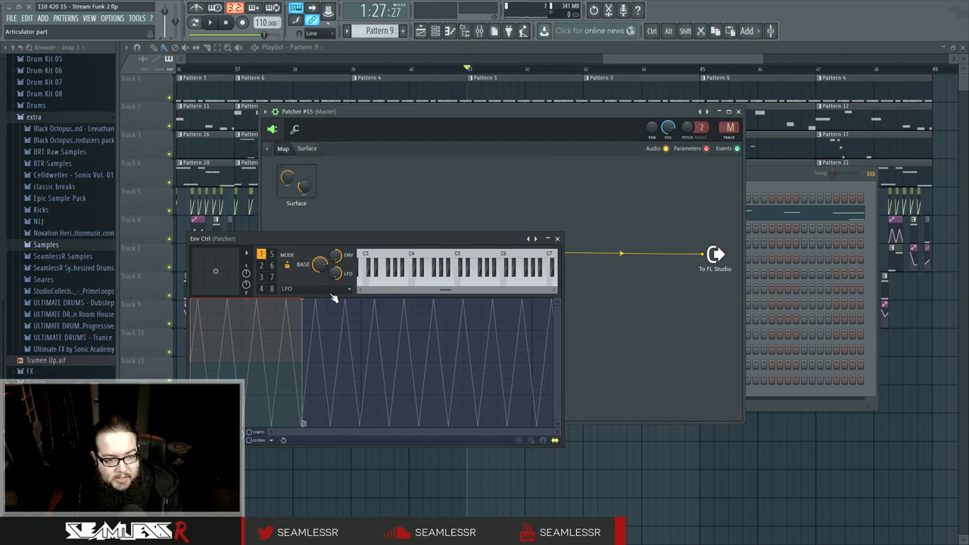
{"action": "left_click", "coordinate": [247, 254]}
{"action": "left_click", "coordinate": [256, 265]}
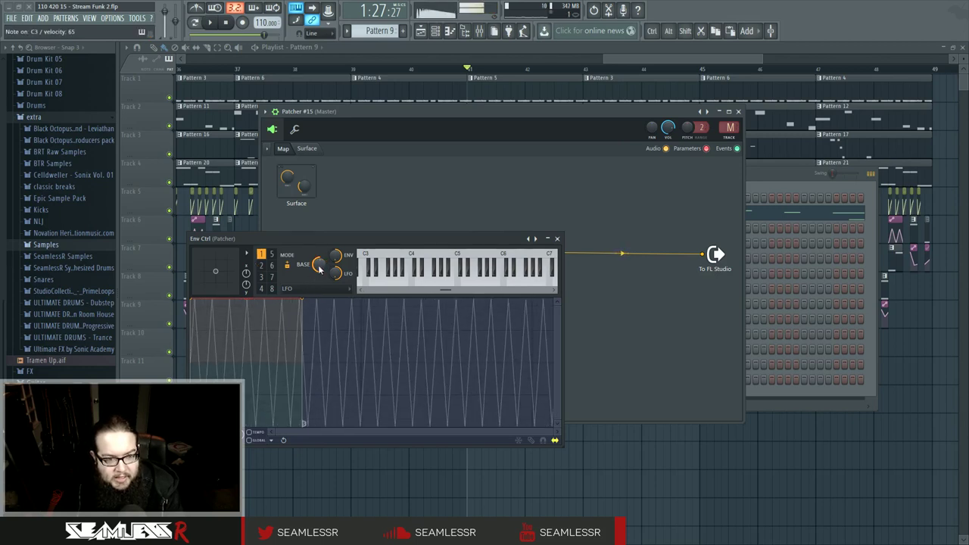
{"action": "left_click_drag", "start_coordinate": [320, 270], "coordinate": [319, 254]}
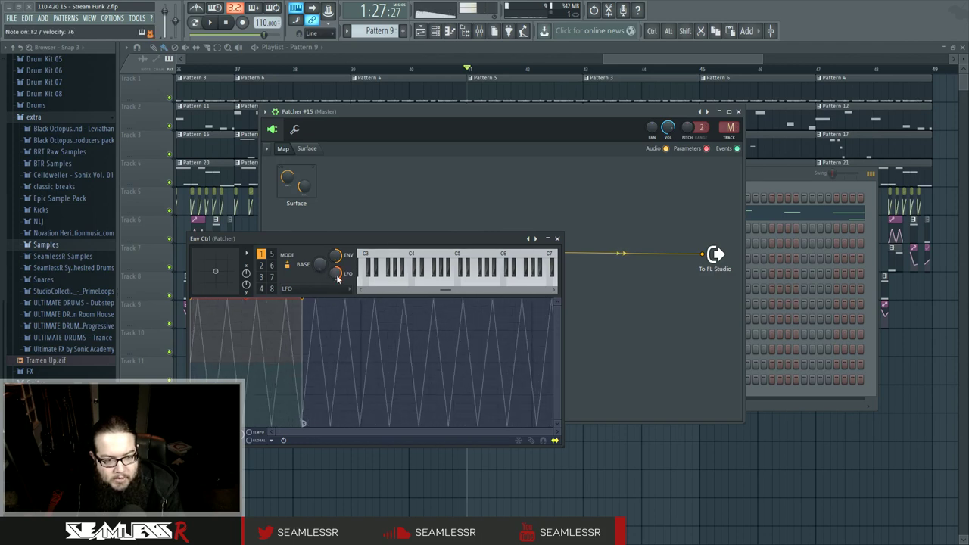
{"action": "left_click_drag", "start_coordinate": [337, 279], "coordinate": [337, 261]}
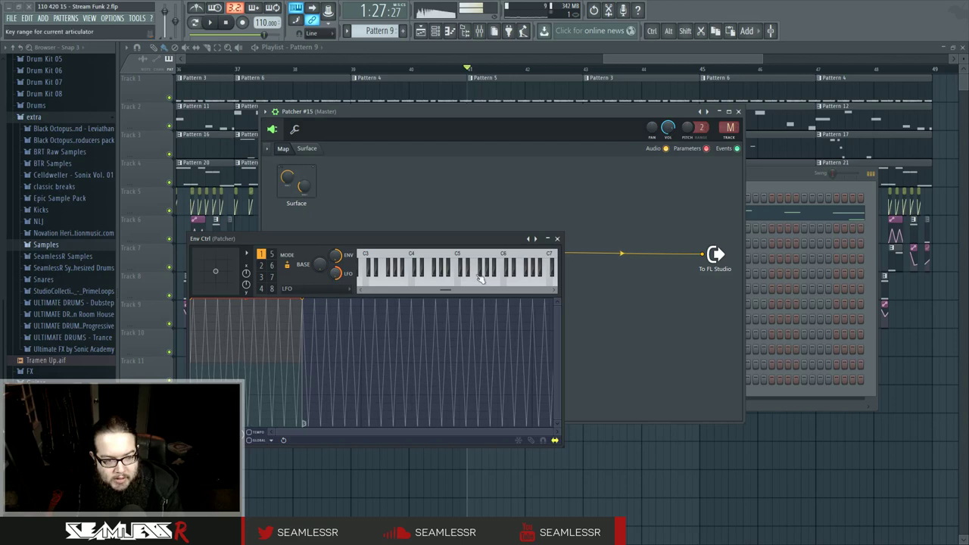
{"action": "left_click", "coordinate": [557, 238]}
Check the phaser modulation in Harmor while playing notes, with the transport stopped at the song start
{"action": "double_click", "coordinate": [512, 257]}
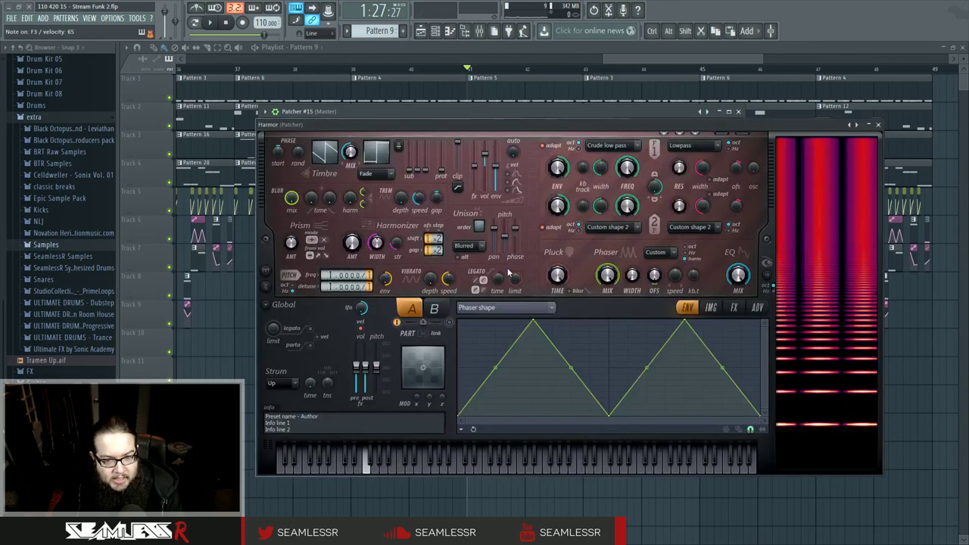
{"action": "left_click", "coordinate": [212, 23]}
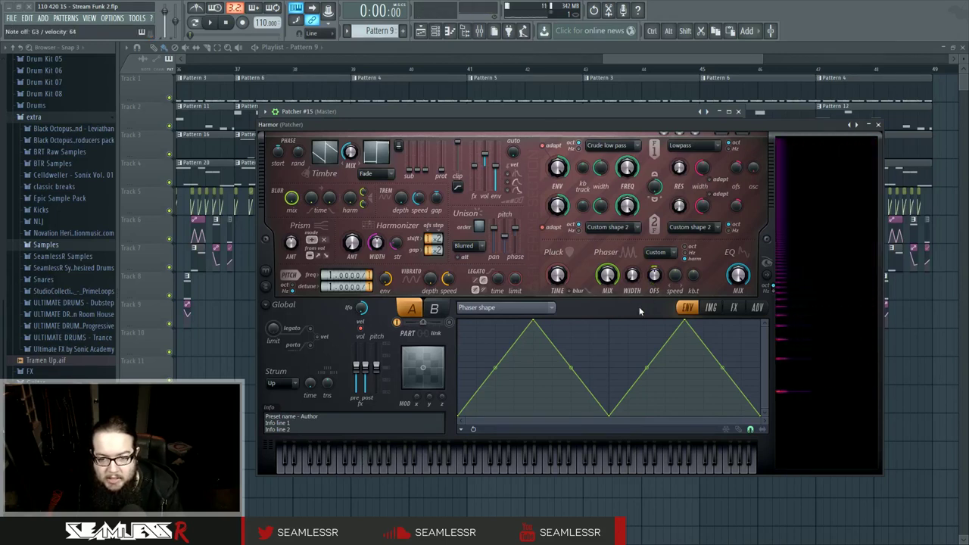
{"action": "left_click", "coordinate": [221, 25]}
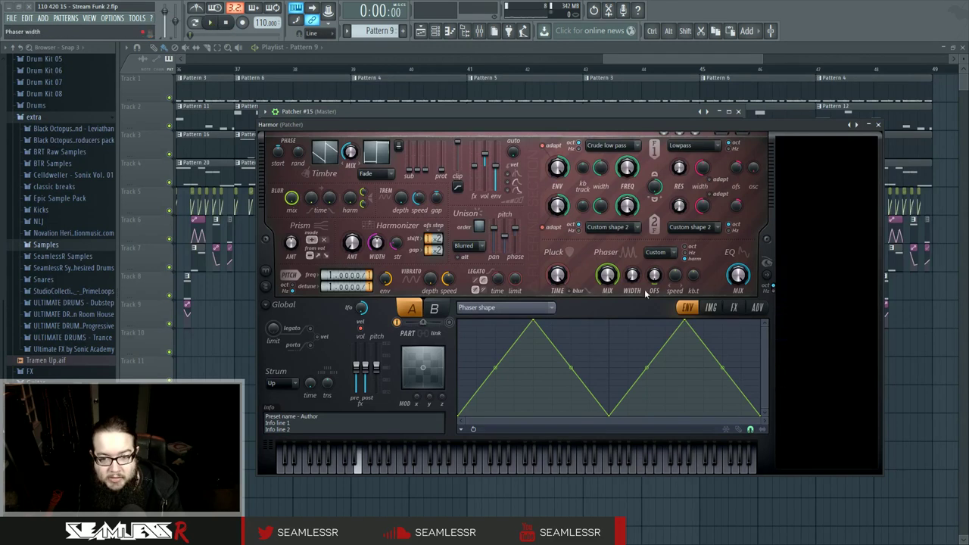
{"action": "left_click", "coordinate": [272, 114]}
{"action": "left_click", "coordinate": [283, 124]}
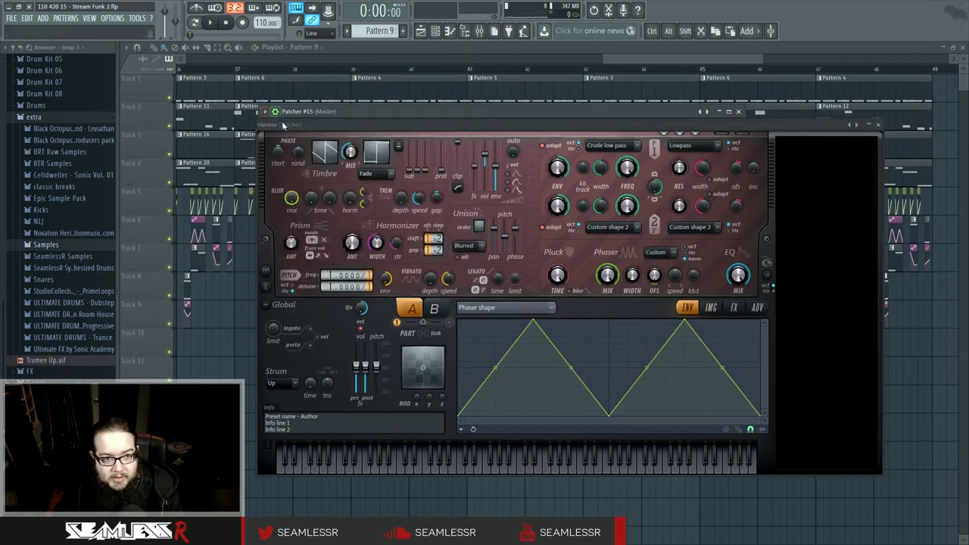
{"action": "left_click", "coordinate": [877, 125]}
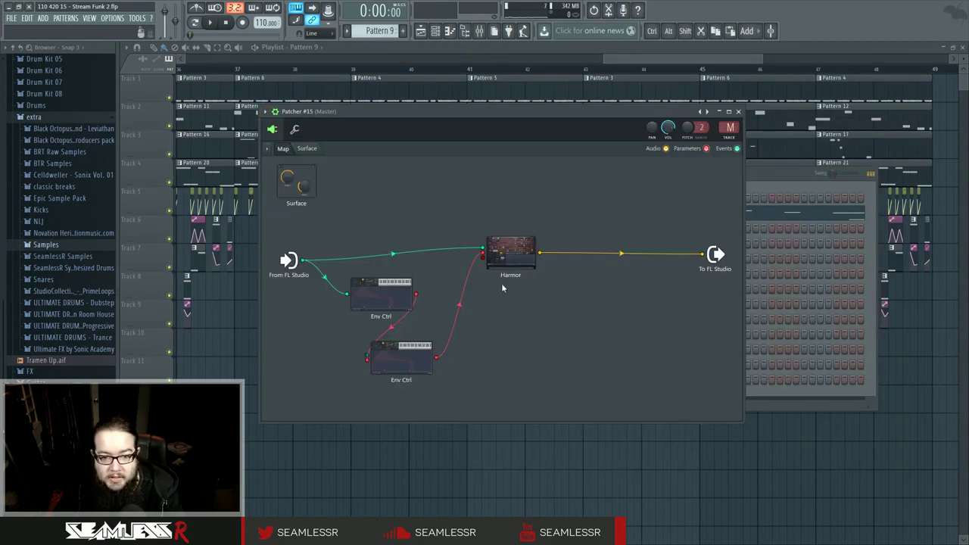
Nudge the Harmor module aside and deactivate its unconnected phaser offset motion speed input
{"action": "left_click_drag", "start_coordinate": [494, 259], "coordinate": [502, 264]}
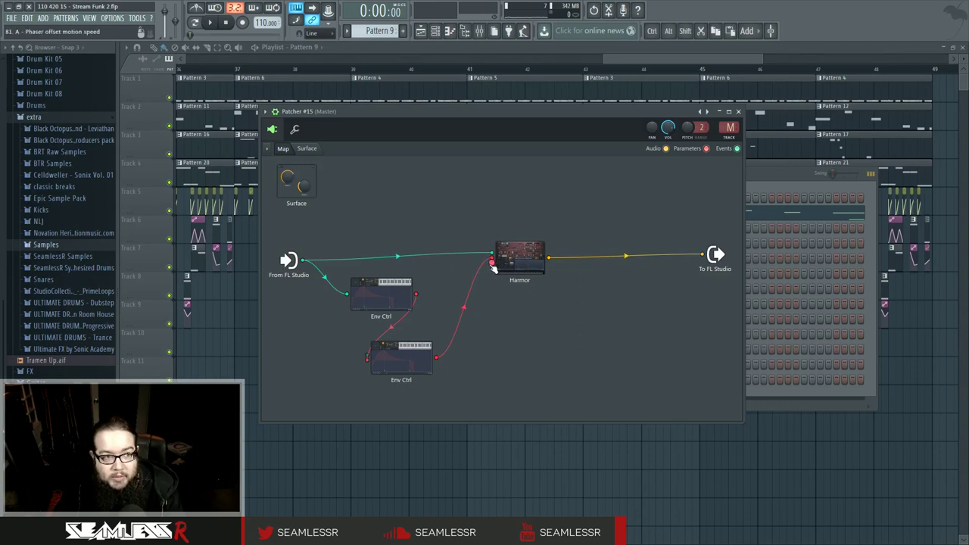
{"action": "right_click", "coordinate": [491, 261]}
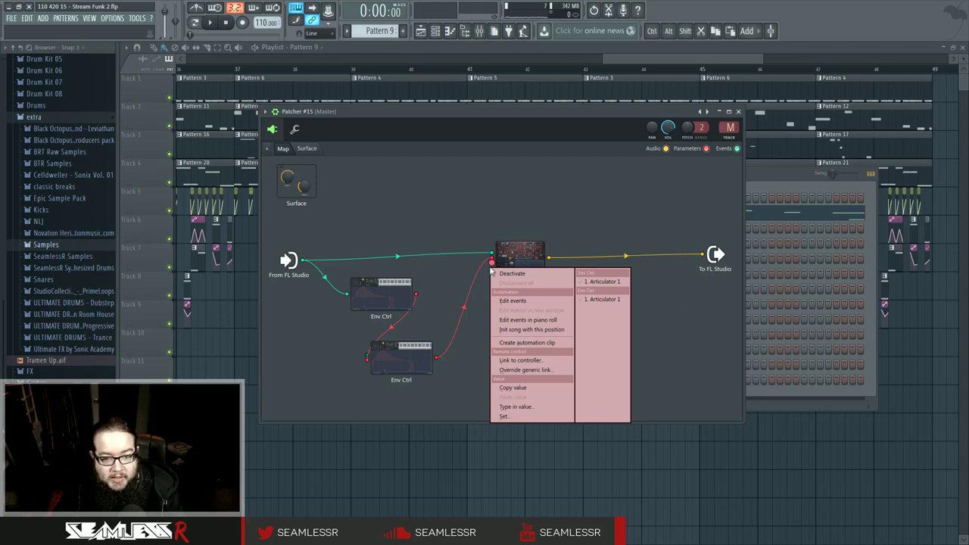
{"action": "left_click", "coordinate": [527, 282]}
Extend the lower Env Ctrl's LFO envelope by moving its last point outward, and toggle the product / sum combining mode
{"action": "double_click", "coordinate": [411, 354]}
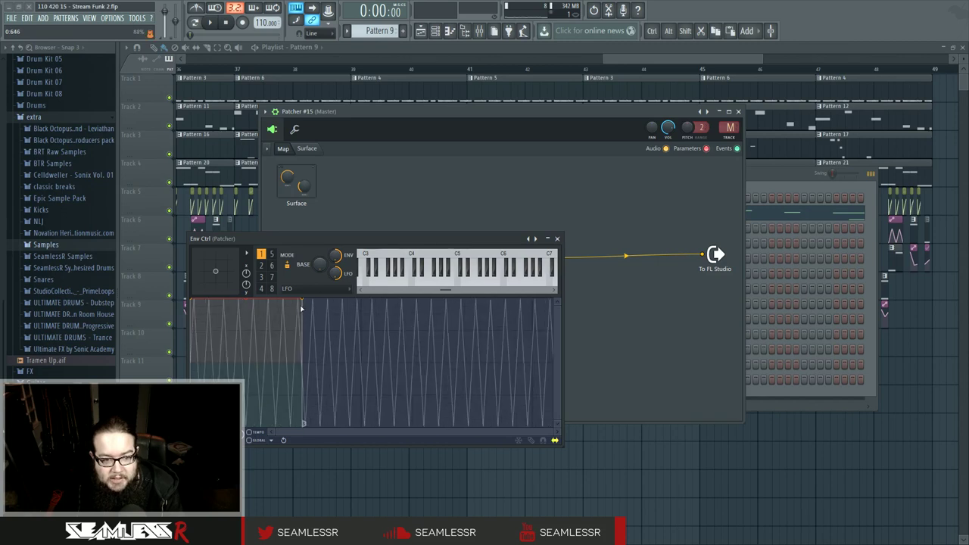
{"action": "mouse_move", "coordinate": [304, 303]}
{"action": "left_mouse_down"}
{"action": "mouse_move", "coordinate": [474, 299]}
{"action": "mouse_move", "coordinate": [301, 301]}
{"action": "left_mouse_up"}
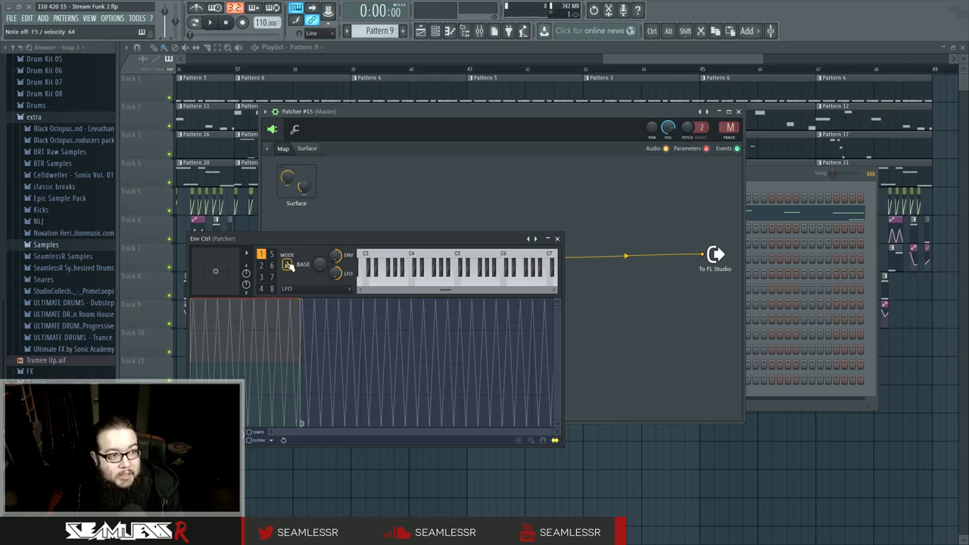
{"action": "left_click", "coordinate": [290, 266]}
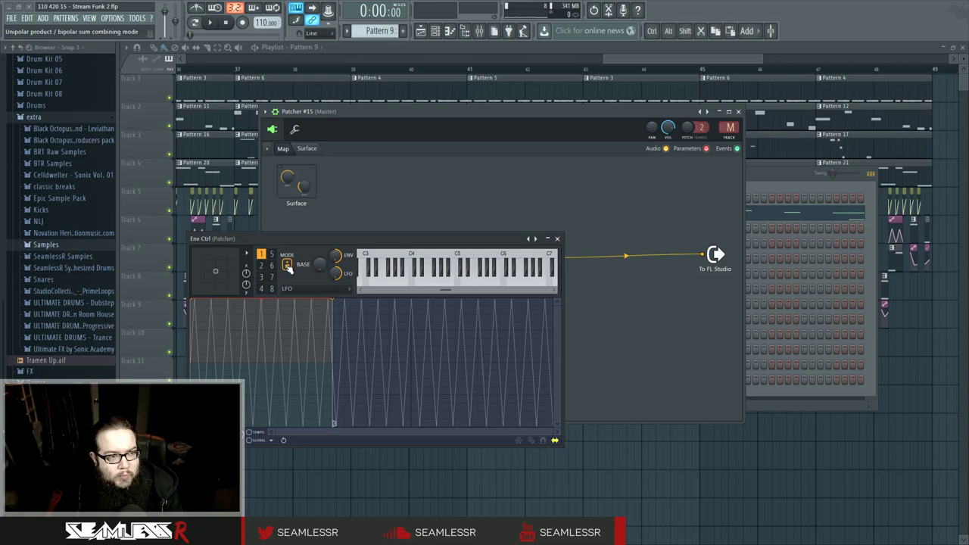
{"action": "left_click", "coordinate": [288, 266]}
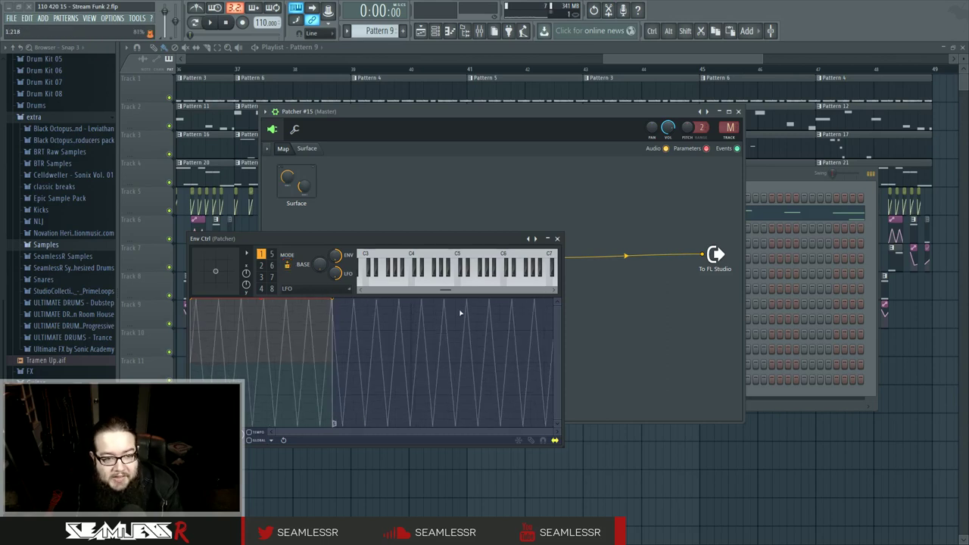
Raise the lower Env Ctrl's base level above centre
{"action": "left_click_drag", "start_coordinate": [320, 265], "coordinate": [320, 232]}
{"action": "left_click_drag", "start_coordinate": [322, 269], "coordinate": [322, 234]}
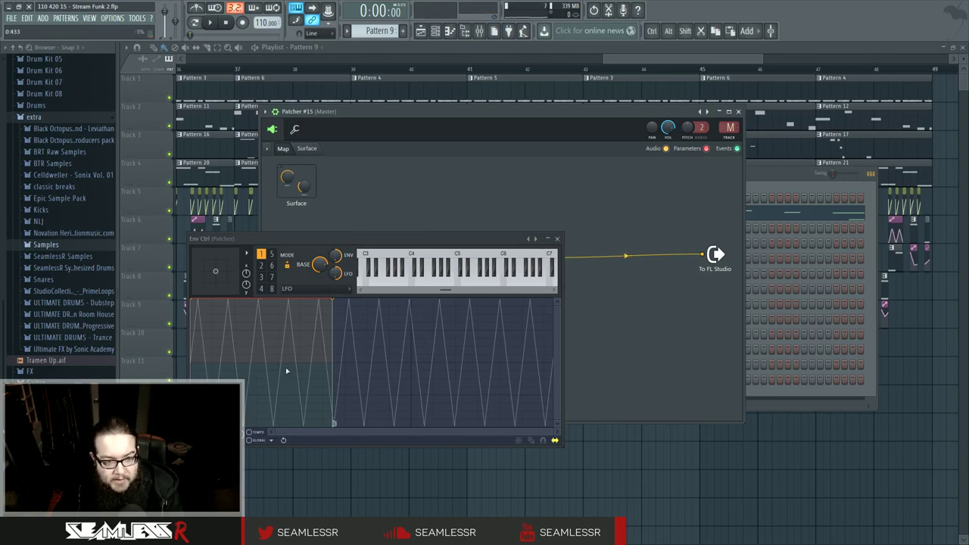
Check which controller outputs are available on the lower Env Ctrl, and open Harmor
{"action": "left_click", "coordinate": [557, 238]}
{"action": "right_click", "coordinate": [418, 350]}
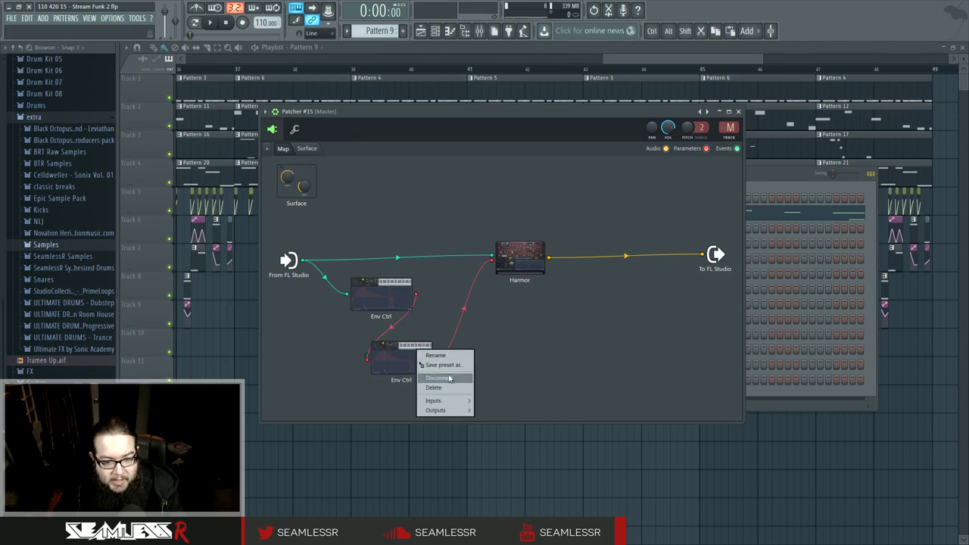
{"action": "mouse_move", "coordinate": [458, 410]}
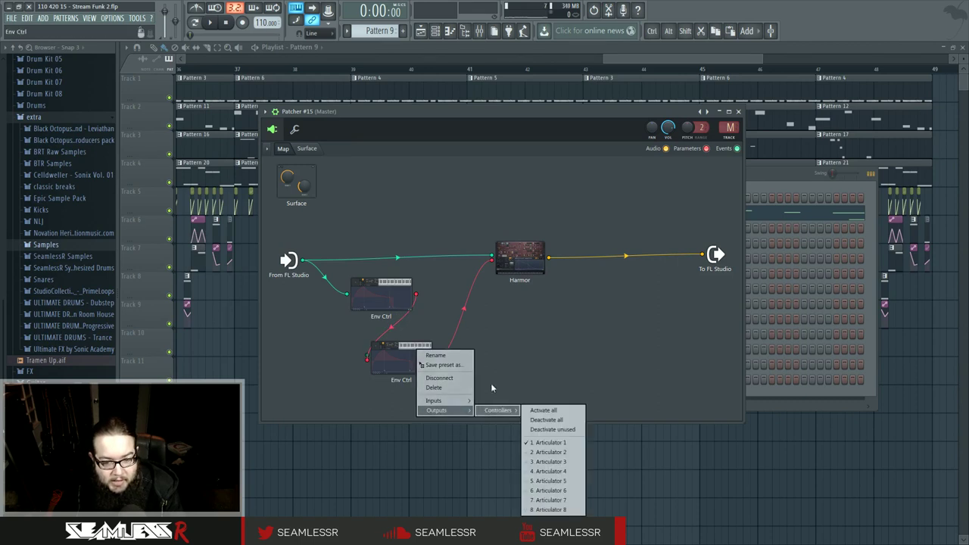
{"action": "left_click", "coordinate": [492, 388]}
{"action": "double_click", "coordinate": [511, 265]}
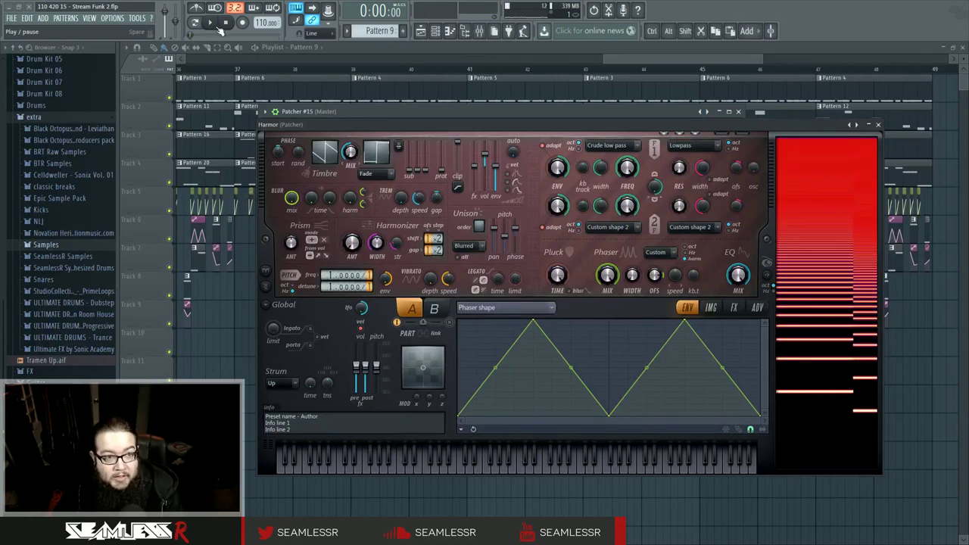
Switch playback to pattern mode and start a new empty pattern with its default name
{"action": "left_click", "coordinate": [194, 23]}
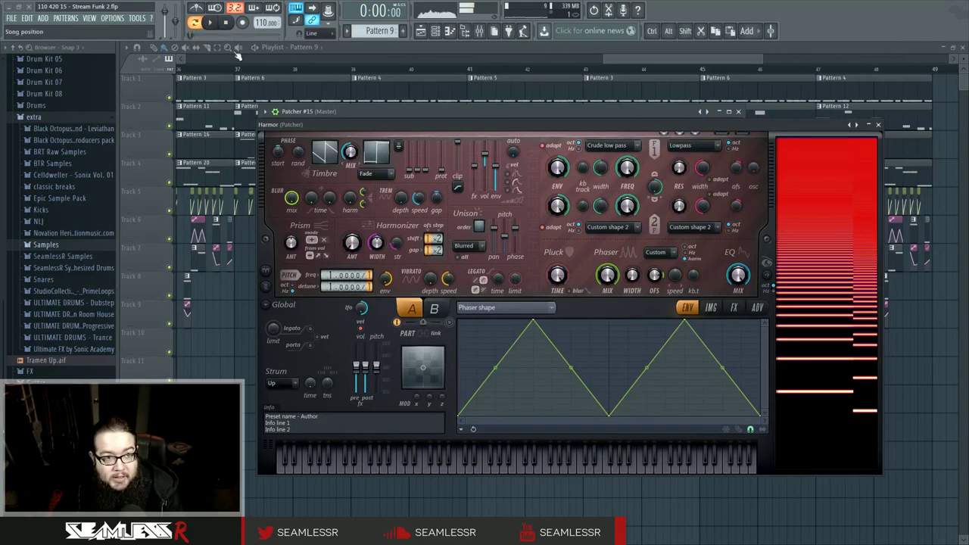
{"action": "right_click", "coordinate": [369, 29]}
{"action": "left_click", "coordinate": [430, 39]}
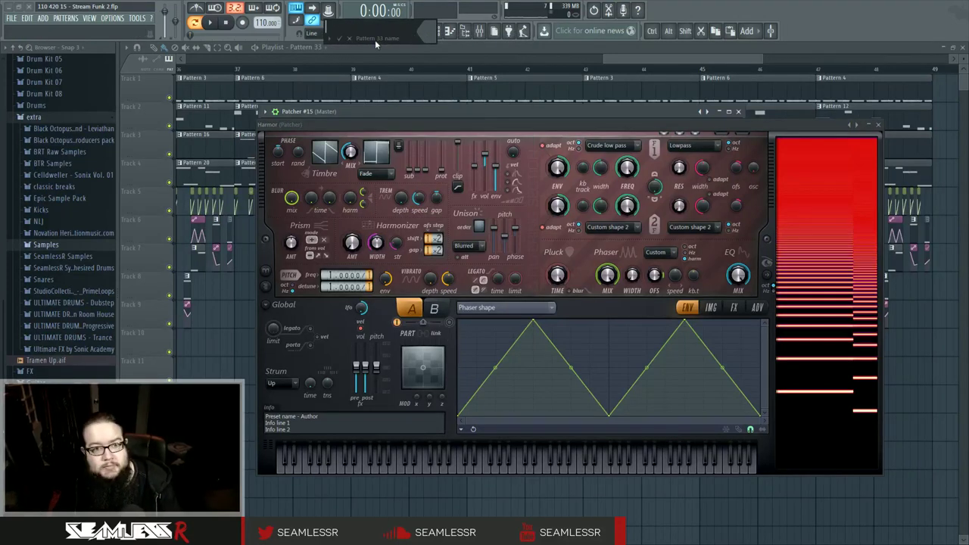
{"action": "left_click", "coordinate": [350, 40]}
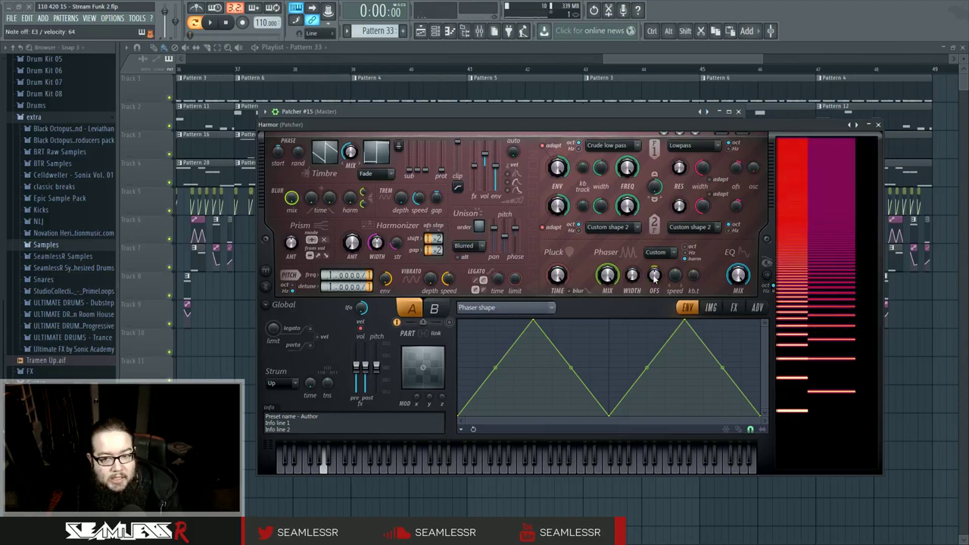
{"action": "key", "text": "space"}
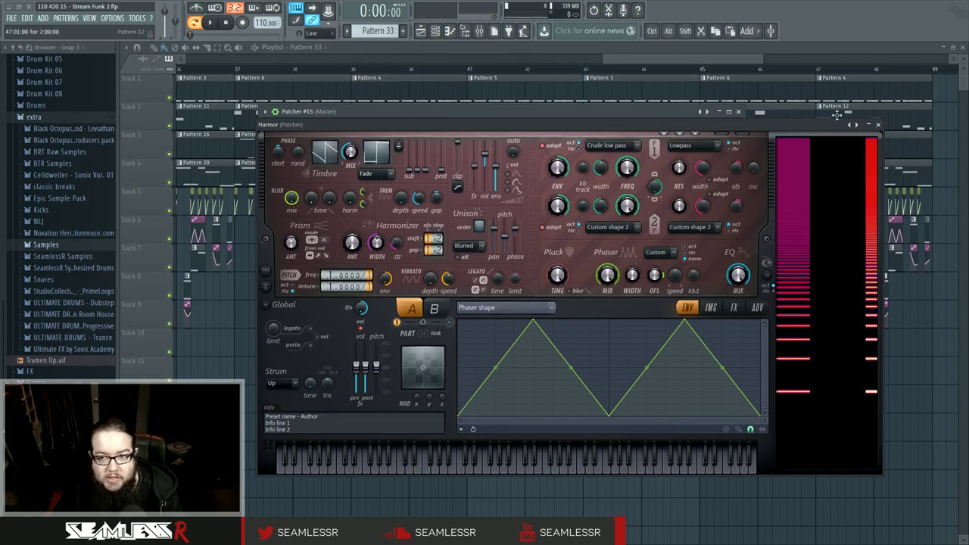
Connect the From FL Studio events to the lower Env Ctrl and check that controller's continuous output option
{"action": "left_click", "coordinate": [878, 125]}
{"action": "left_click", "coordinate": [409, 355]}
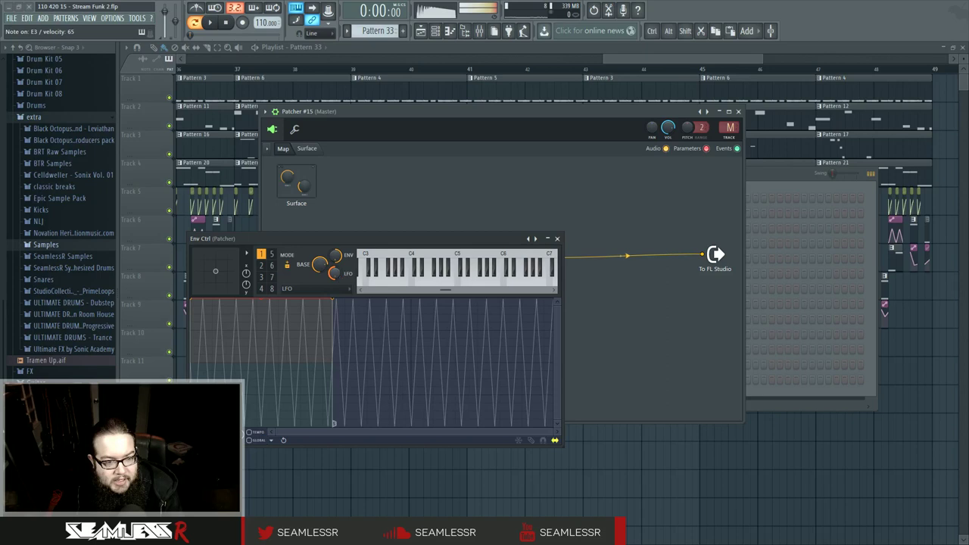
{"action": "left_click", "coordinate": [246, 253]}
{"action": "left_click", "coordinate": [246, 253]}
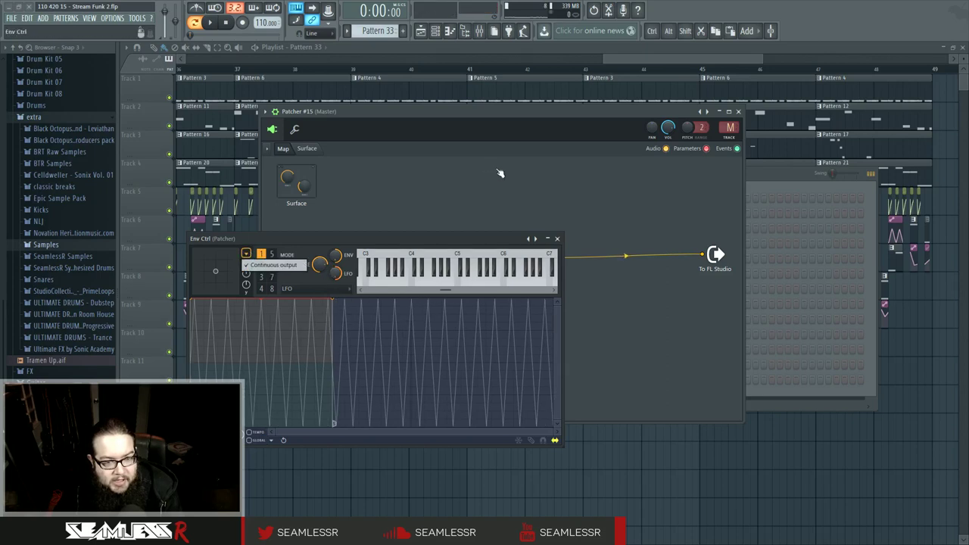
{"action": "mouse_move", "coordinate": [503, 242]}
{"action": "left_mouse_down"}
{"action": "mouse_move", "coordinate": [867, 314]}
{"action": "mouse_move", "coordinate": [777, 210]}
{"action": "left_mouse_up"}
{"action": "left_click_drag", "start_coordinate": [303, 260], "coordinate": [367, 358]}
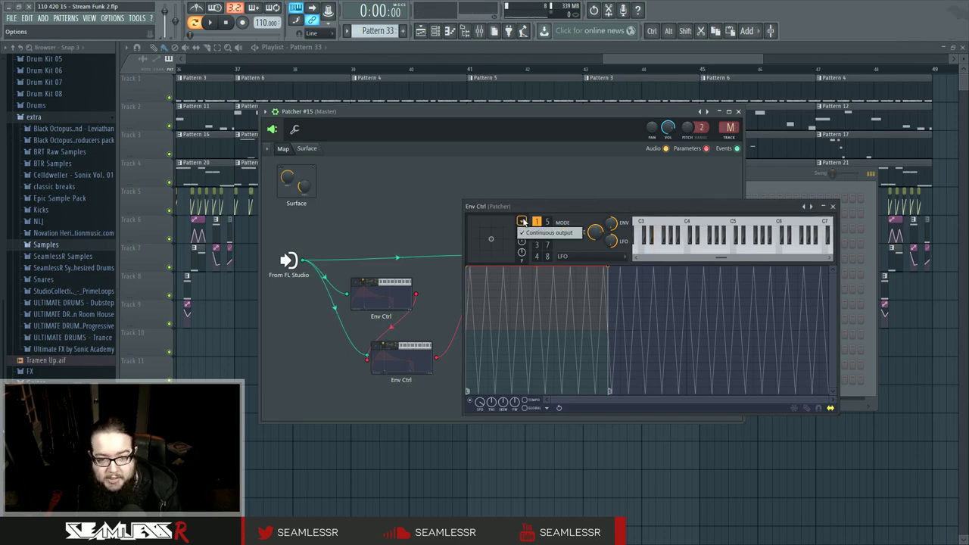
{"action": "left_click", "coordinate": [524, 222]}
{"action": "left_click", "coordinate": [574, 204]}
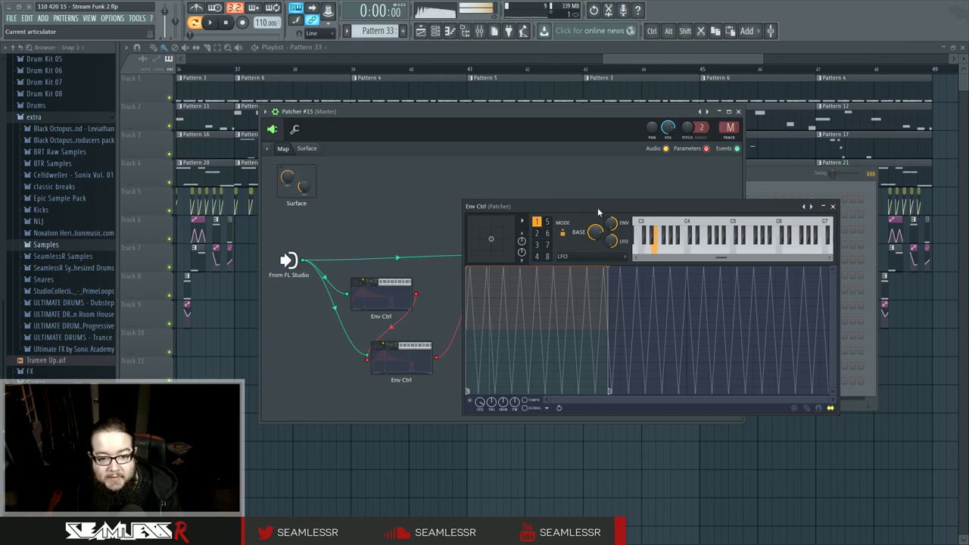
Reshape Harmor's phaser shape into one triangle by removing the centre valley and first peak and moving the remaining peak to the centre
{"action": "left_click", "coordinate": [834, 206]}
{"action": "left_click", "coordinate": [528, 255]}
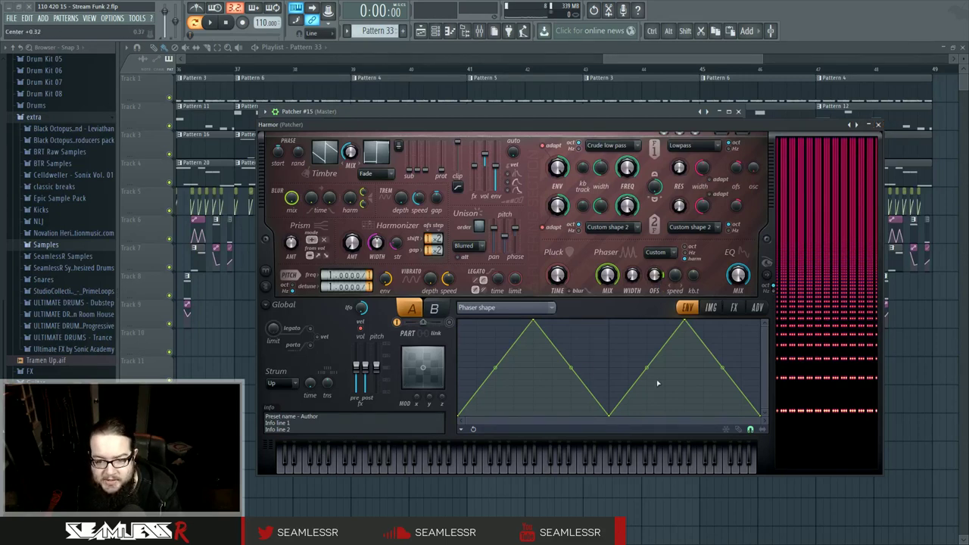
{"action": "right_click", "coordinate": [612, 415]}
{"action": "left_click", "coordinate": [636, 377]}
{"action": "right_click", "coordinate": [534, 323]}
{"action": "left_click", "coordinate": [561, 334]}
{"action": "left_click_drag", "start_coordinate": [688, 322], "coordinate": [607, 319]}
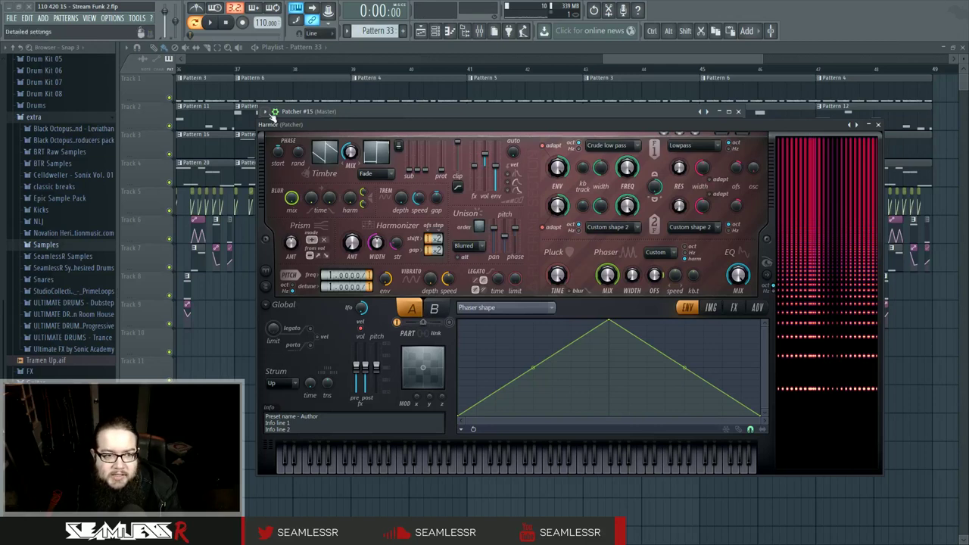
Return the lower Env Ctrl's base level to centre and round its LFO wave with the tension control
{"action": "left_click", "coordinate": [879, 125]}
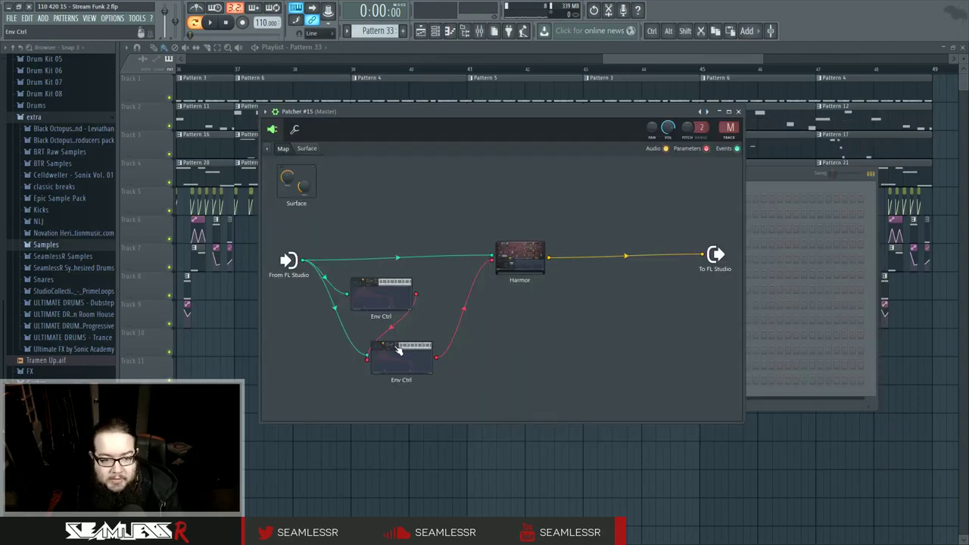
{"action": "left_click", "coordinate": [399, 349]}
{"action": "left_click", "coordinate": [584, 259]}
{"action": "left_click", "coordinate": [580, 271]}
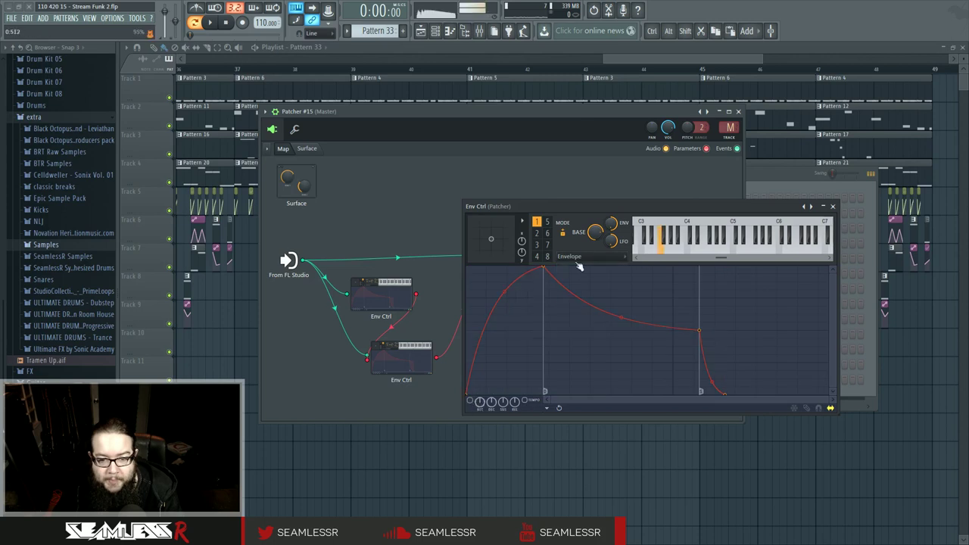
{"action": "left_click", "coordinate": [580, 257]}
{"action": "left_click", "coordinate": [584, 279]}
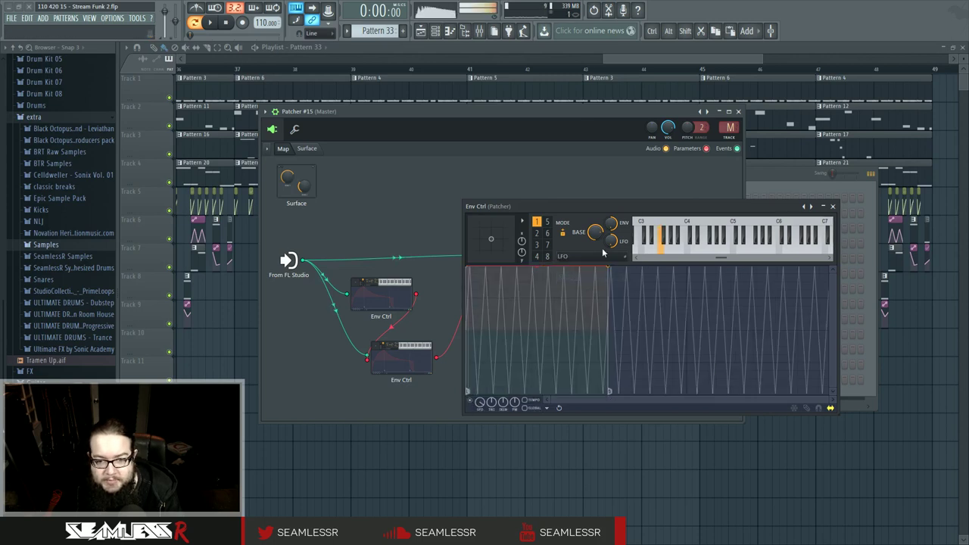
{"action": "left_click_drag", "start_coordinate": [611, 241], "coordinate": [611, 261]}
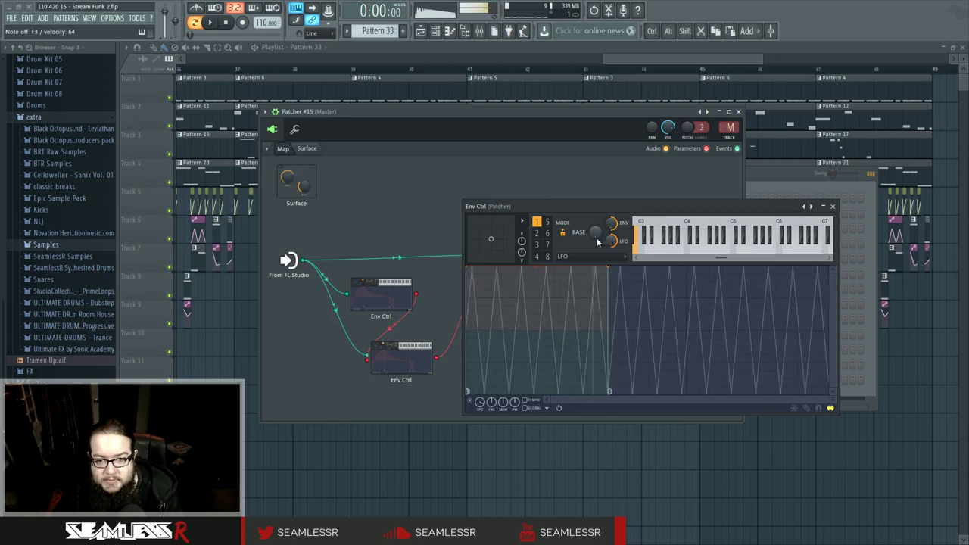
{"action": "mouse_move", "coordinate": [485, 406]}
{"action": "left_mouse_down"}
{"action": "mouse_move", "coordinate": [485, 392]}
{"action": "mouse_move", "coordinate": [484, 408]}
{"action": "left_mouse_up"}
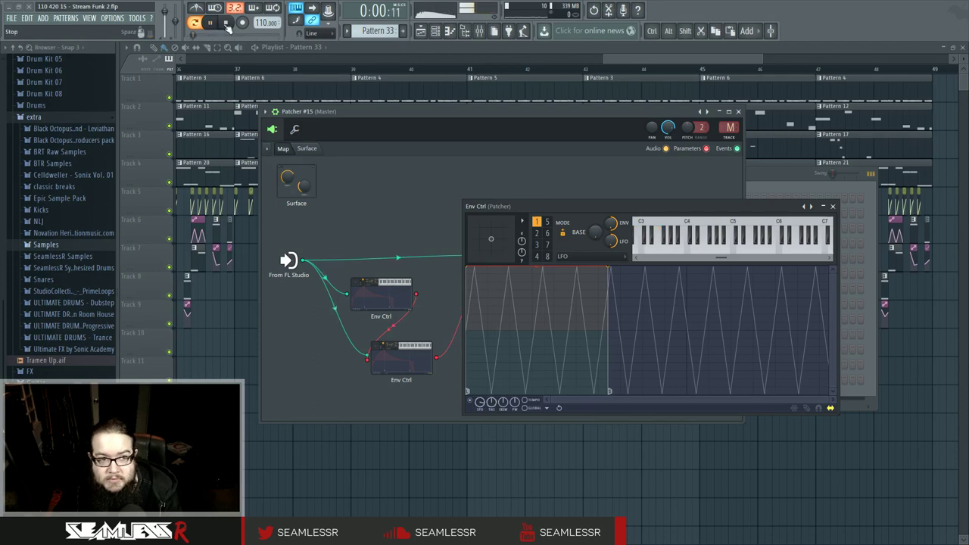
{"action": "left_click_drag", "start_coordinate": [503, 403], "coordinate": [493, 386]}
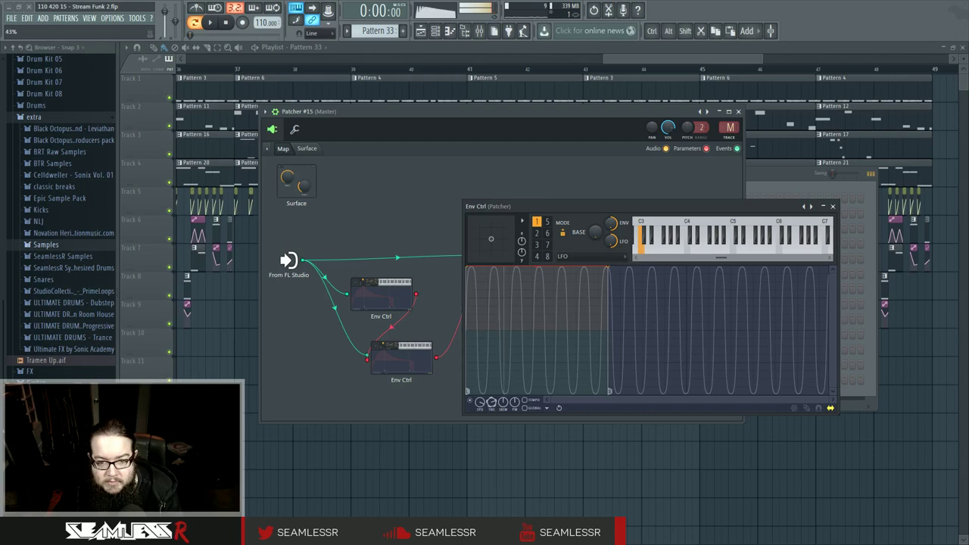
Lower the middle point of the upper Env Ctrl's keyboard mapping curve, and check the phaser modulation in Harmor
{"action": "double_click", "coordinate": [390, 291]}
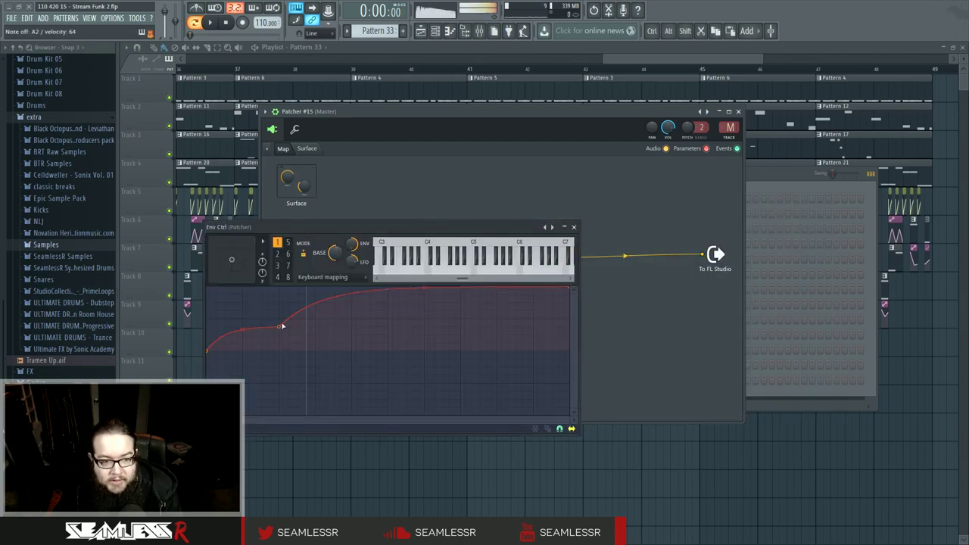
{"action": "left_click_drag", "start_coordinate": [281, 328], "coordinate": [279, 336]}
{"action": "left_click_drag", "start_coordinate": [424, 290], "coordinate": [424, 292]}
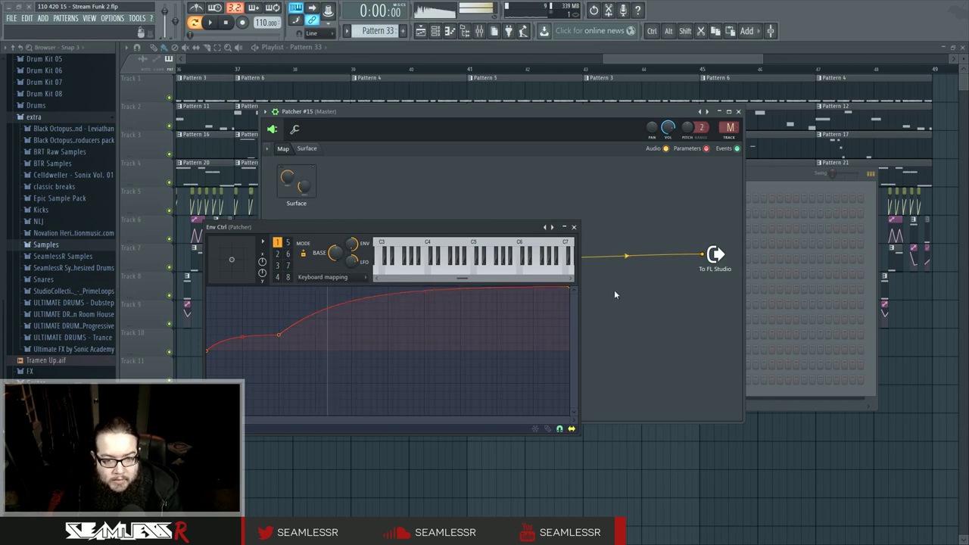
{"action": "left_click", "coordinate": [576, 229]}
{"action": "left_click", "coordinate": [528, 265]}
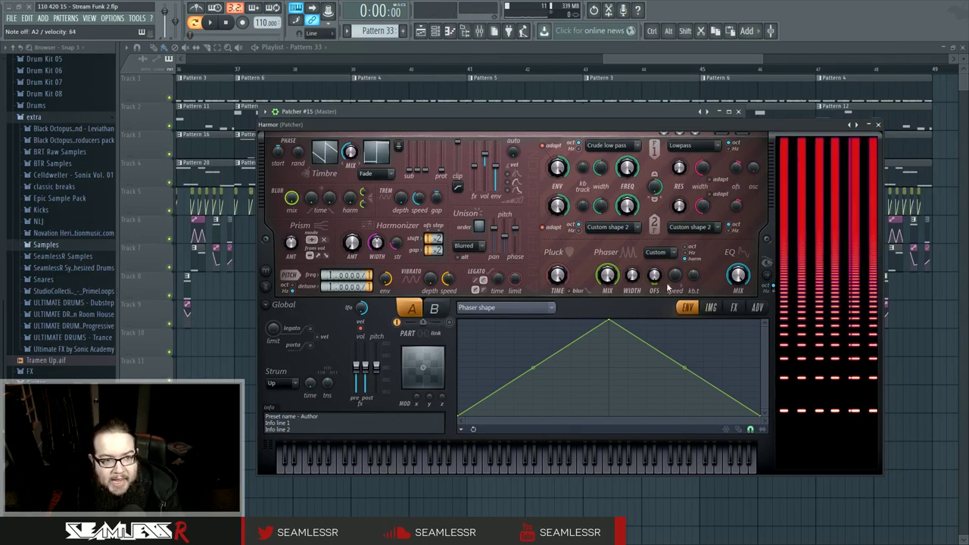
{"action": "left_click", "coordinate": [879, 124]}
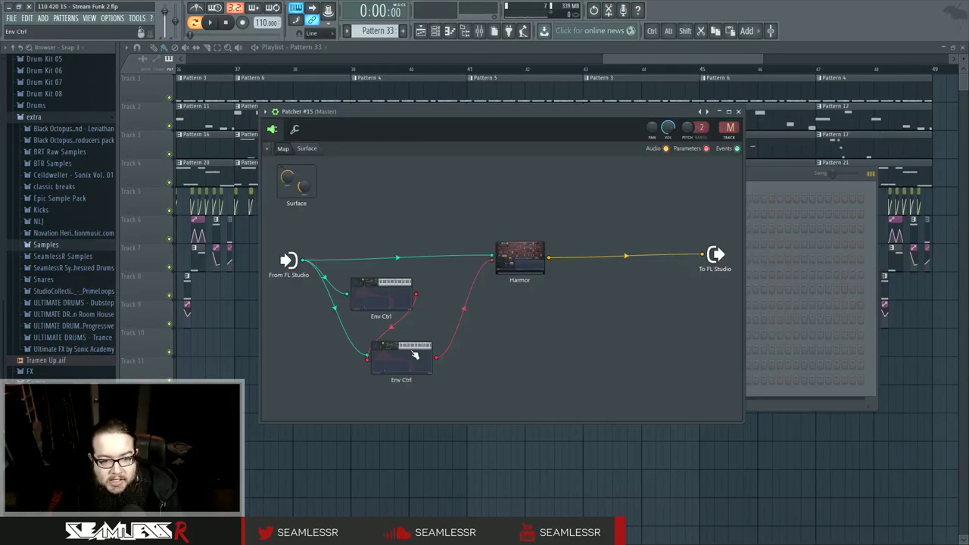
Reduce the lower Env Ctrl's envelope amount to centre so that only its LFO contributes
{"action": "left_click", "coordinate": [415, 355]}
{"action": "left_click", "coordinate": [596, 236]}
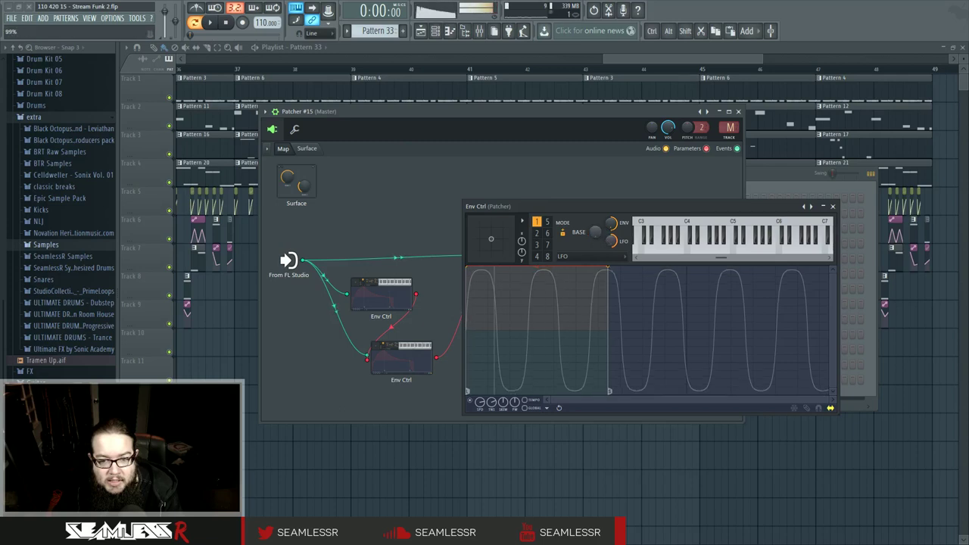
{"action": "left_click", "coordinate": [614, 232]}
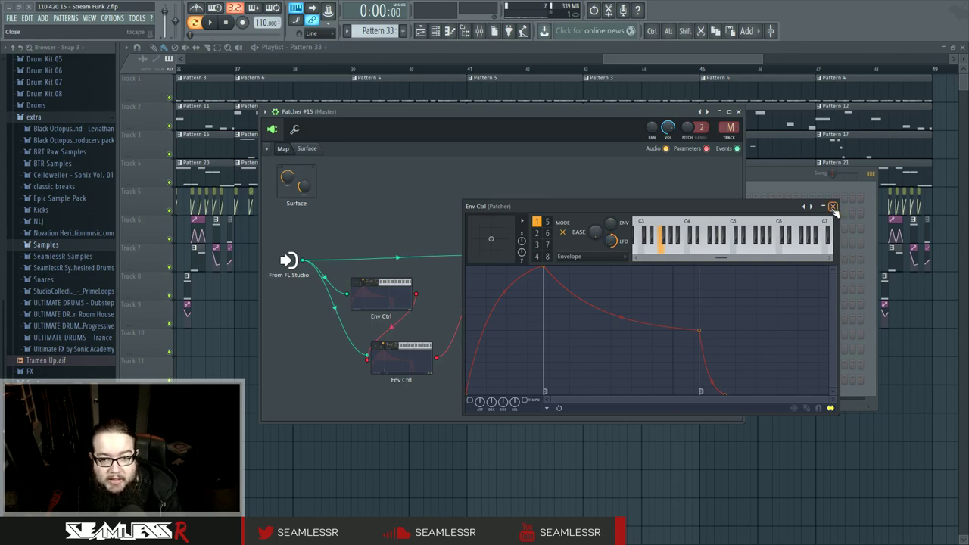
{"action": "left_click", "coordinate": [587, 258]}
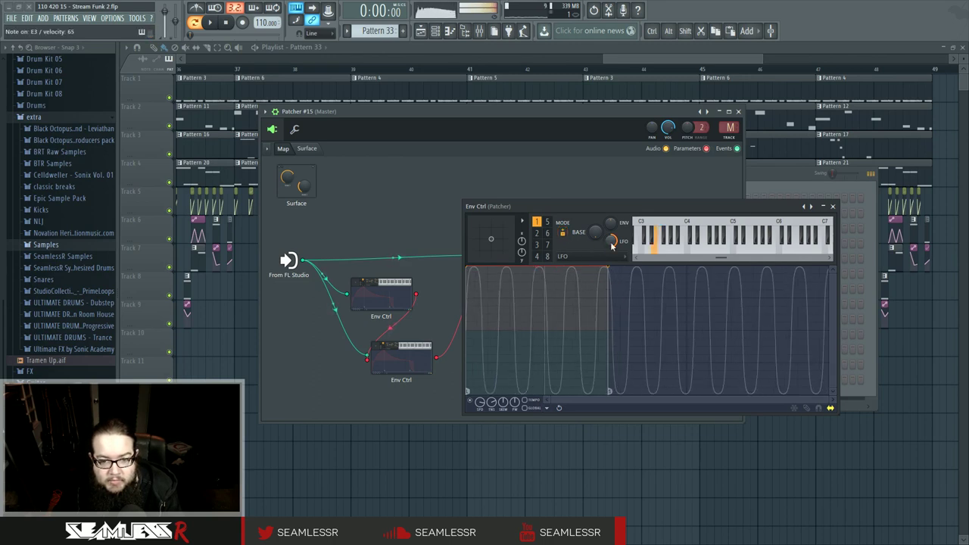
{"action": "left_click", "coordinate": [833, 206]}
Add unison voices in Harmor and adjust the unison pitch spread while playing notes
{"action": "double_click", "coordinate": [537, 256]}
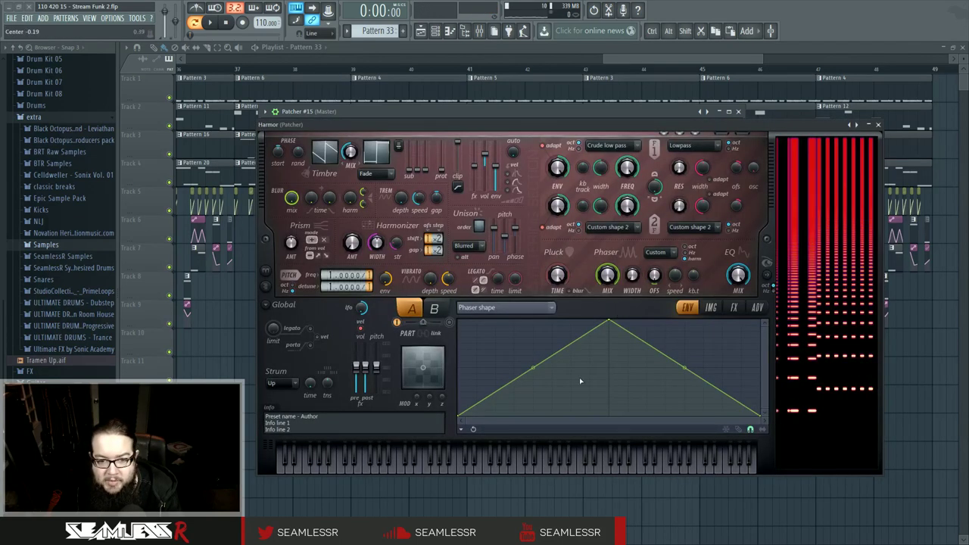
{"action": "left_click", "coordinate": [695, 260]}
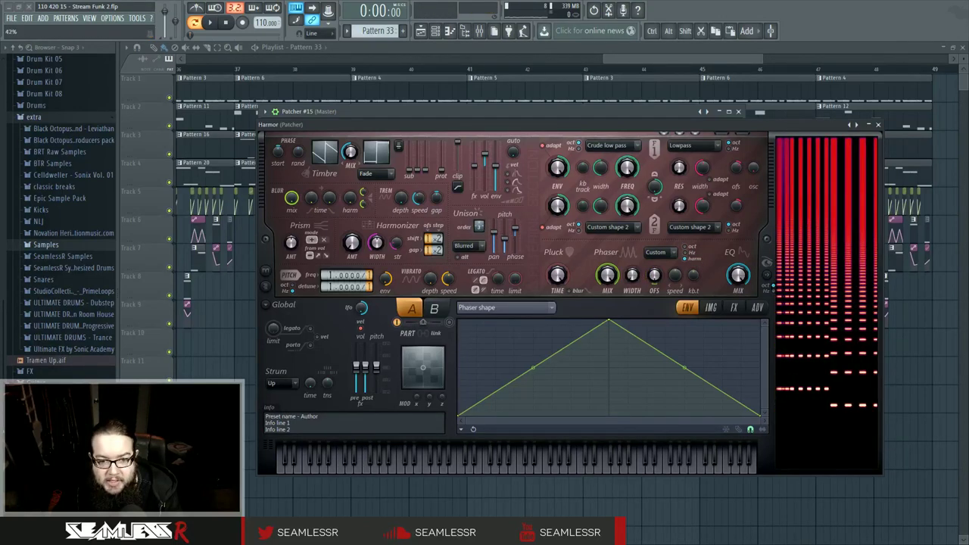
{"action": "left_click_drag", "start_coordinate": [506, 242], "coordinate": [506, 238]}
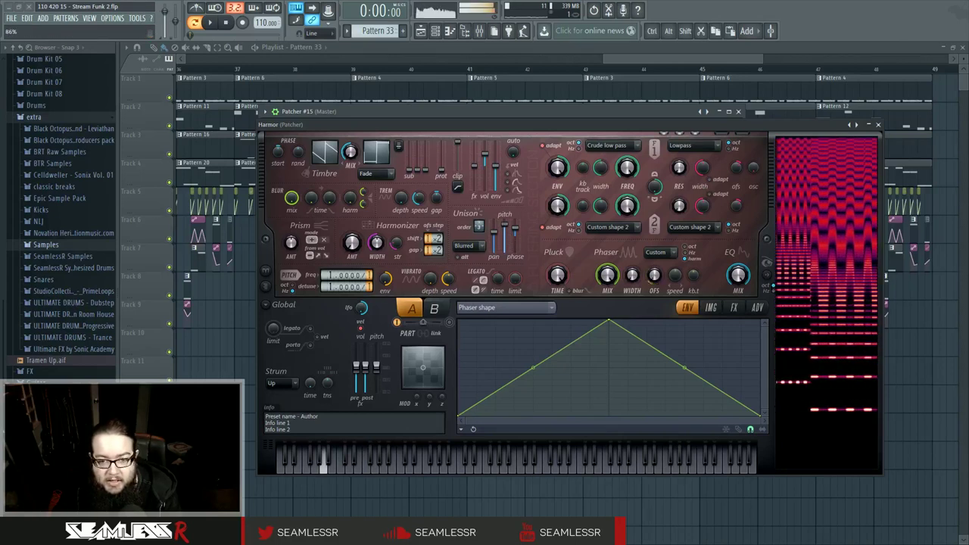
{"action": "left_click_drag", "start_coordinate": [507, 239], "coordinate": [507, 235]}
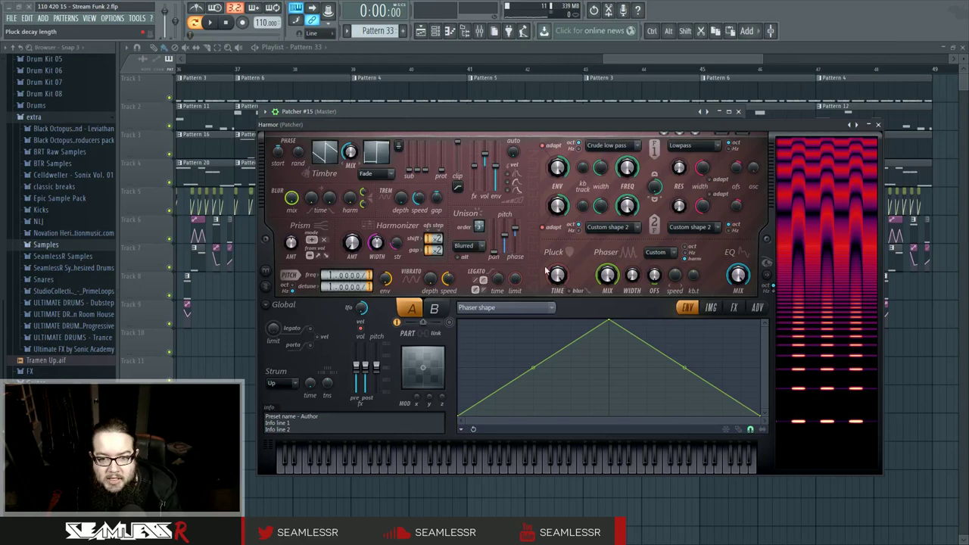
Reset the lower Env Ctrl's LFO tension to give a straight triangle wave
{"action": "left_click", "coordinate": [879, 125]}
{"action": "left_click", "coordinate": [402, 346]}
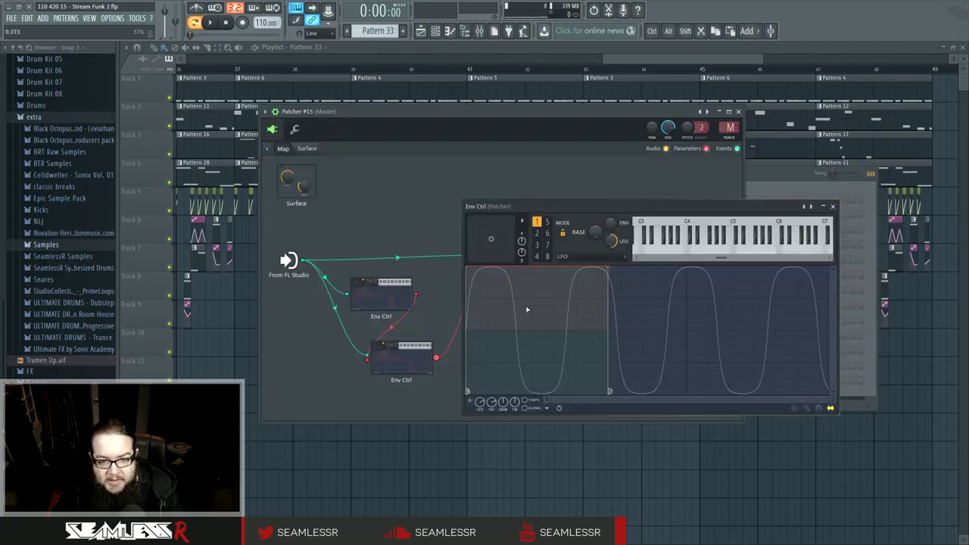
{"action": "mouse_move", "coordinate": [504, 406]}
{"action": "left_mouse_down"}
{"action": "mouse_move", "coordinate": [496, 416]}
{"action": "mouse_move", "coordinate": [494, 404]}
{"action": "left_mouse_up"}
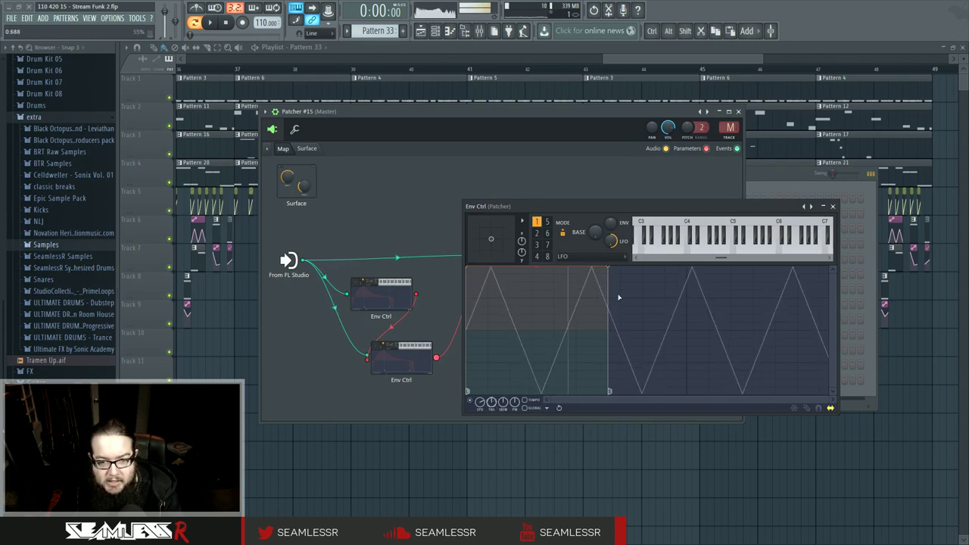
{"action": "left_click", "coordinate": [833, 206]}
Quick-map Harmor's phaser offset to Modulation X
{"action": "left_click", "coordinate": [521, 252]}
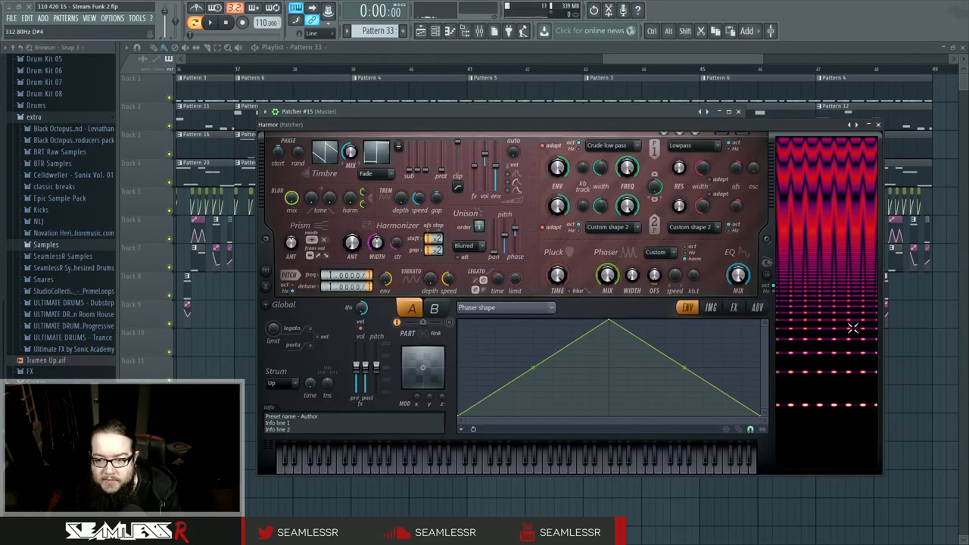
{"action": "right_click", "coordinate": [657, 279]}
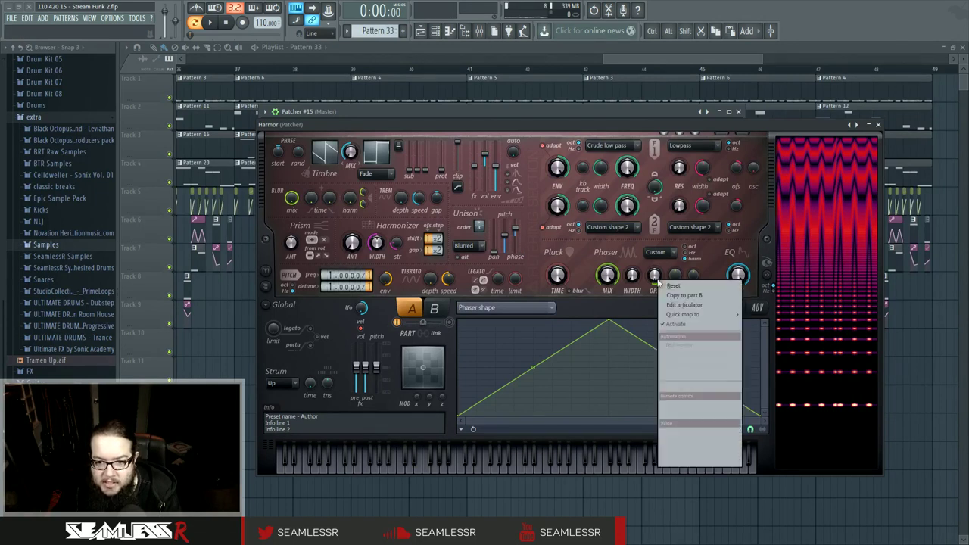
{"action": "mouse_move", "coordinate": [704, 315]}
{"action": "left_click", "coordinate": [769, 325]}
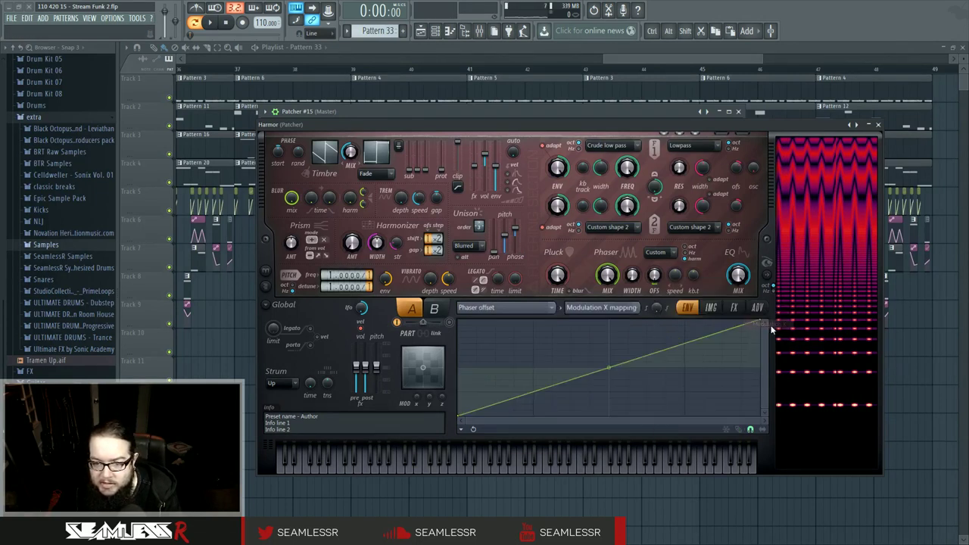
Expose Harmor's Modulation X as a Patcher parameter and drive it from the lower Env Ctrl
{"action": "right_click", "coordinate": [653, 278]}
{"action": "left_click", "coordinate": [694, 325]}
{"action": "left_click", "coordinate": [507, 305]}
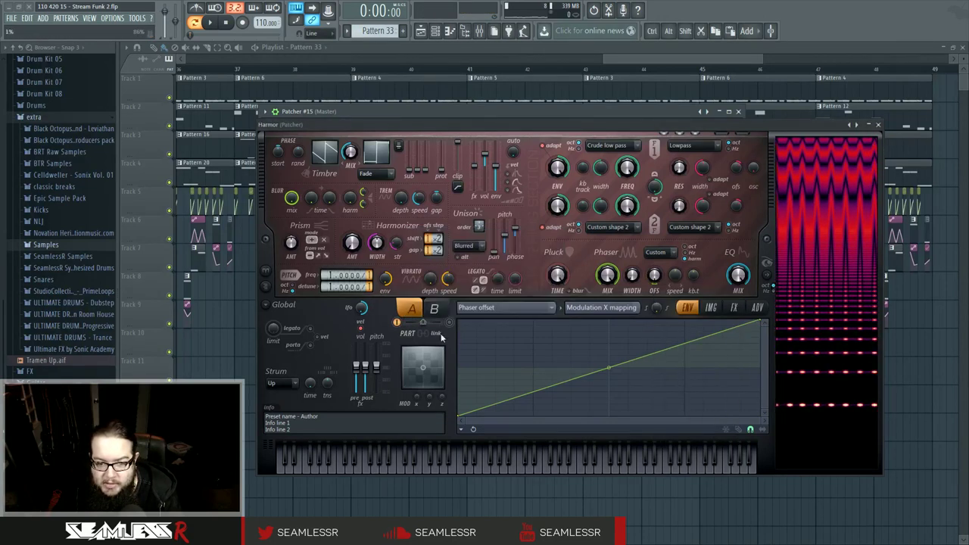
{"action": "left_click", "coordinate": [416, 399]}
{"action": "left_click", "coordinate": [436, 415]}
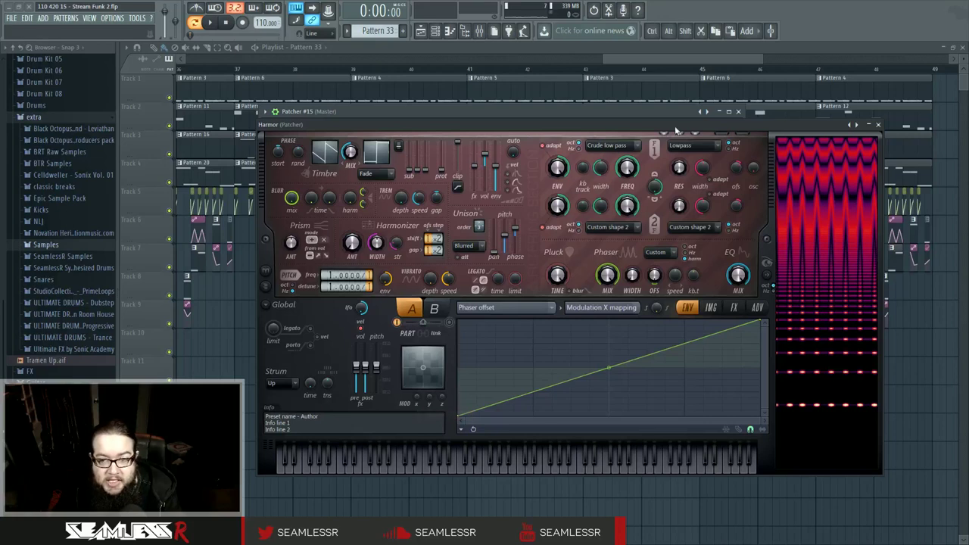
{"action": "left_click", "coordinate": [876, 124]}
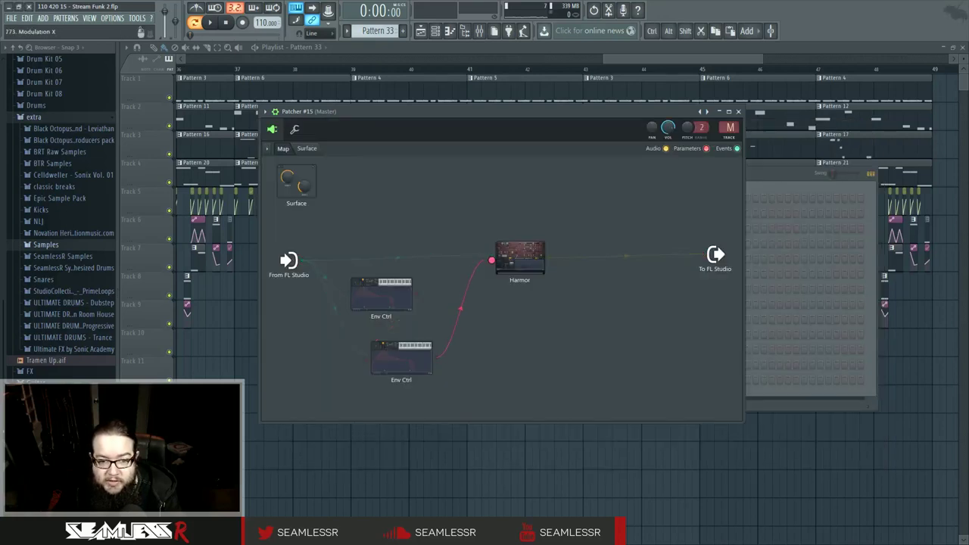
{"action": "left_click", "coordinate": [523, 258]}
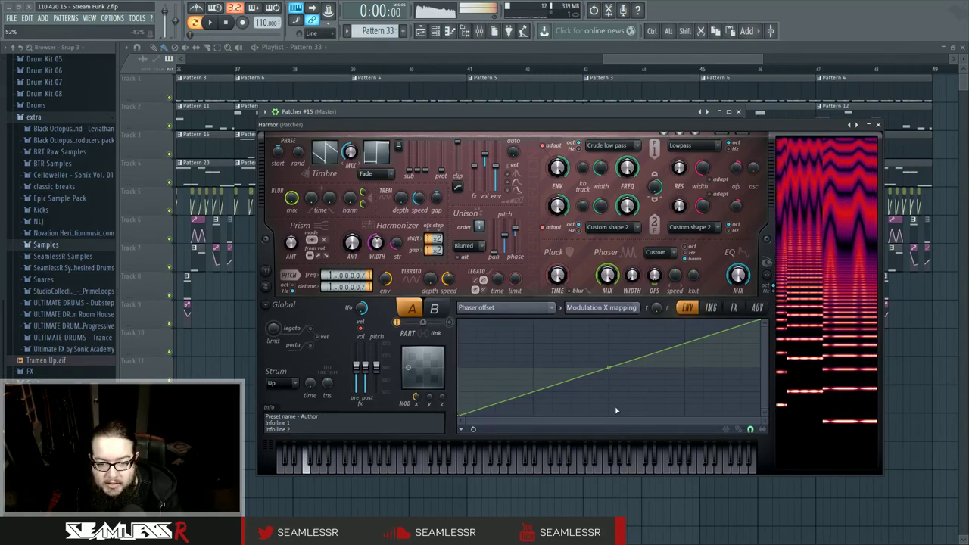
Shape the phaser offset's Modulation X mapping so it climbs to maximum at the midpoint and holds there
{"action": "left_click_drag", "start_coordinate": [759, 323], "coordinate": [738, 311]}
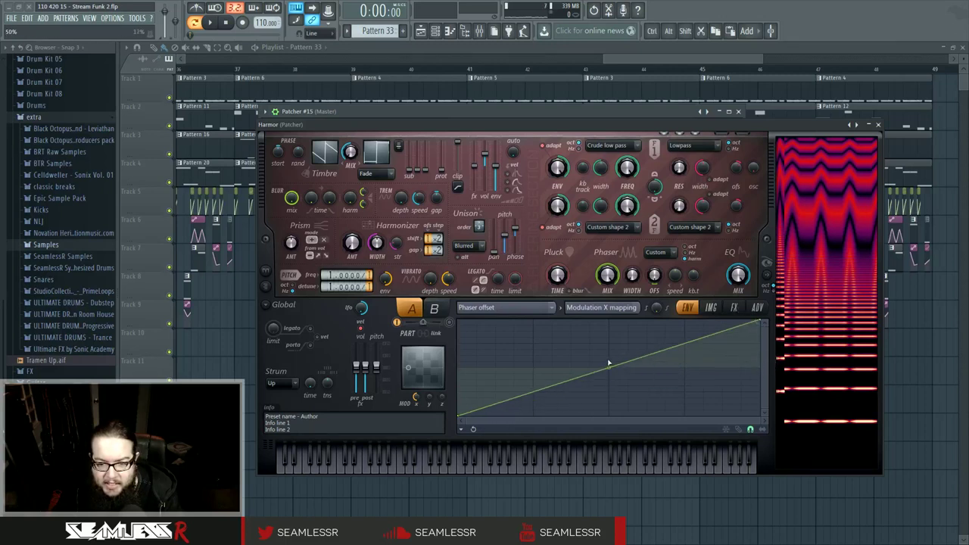
{"action": "left_click_drag", "start_coordinate": [611, 360], "coordinate": [627, 310]}
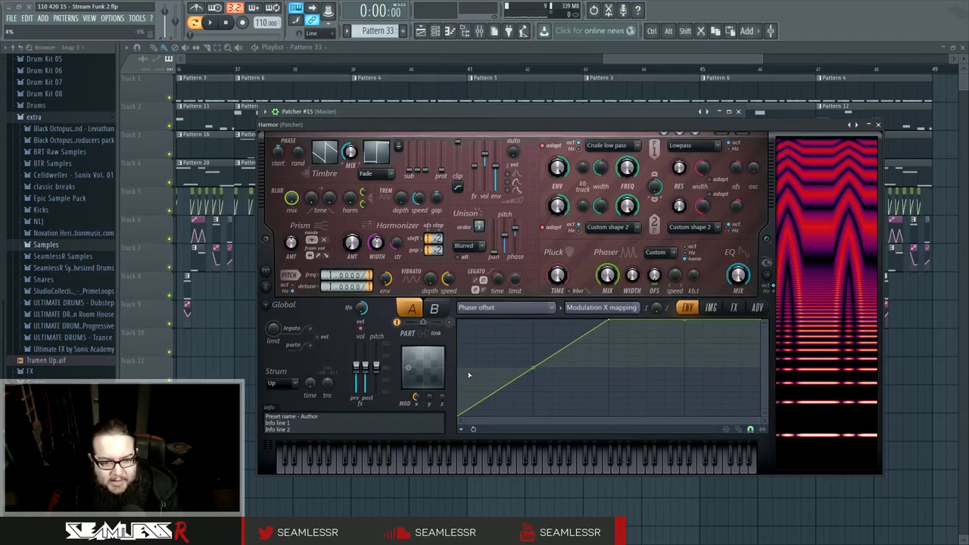
{"action": "left_click", "coordinate": [877, 125]}
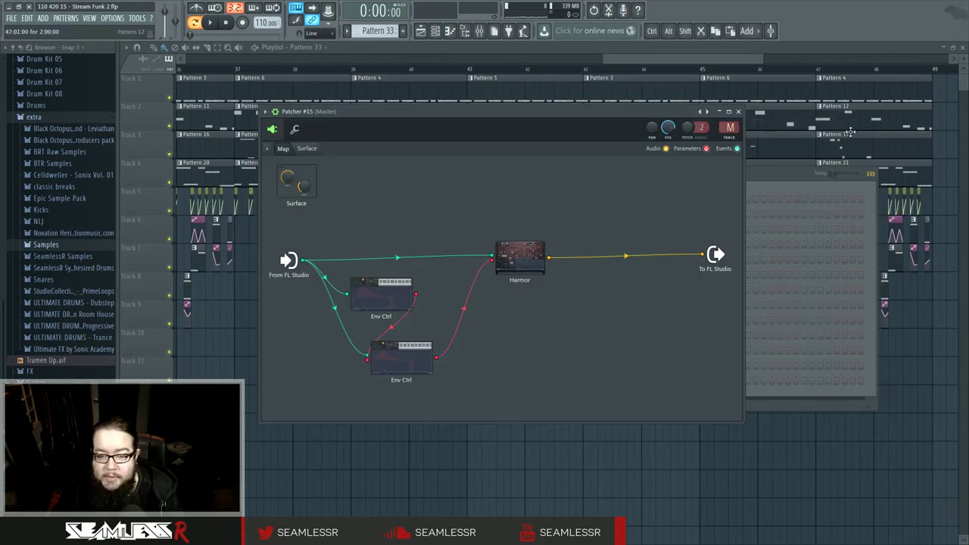
Adjust the lower Env Ctrl's LFO amount, keeping it positive, and raise its base level while playing notes
{"action": "left_click", "coordinate": [407, 352]}
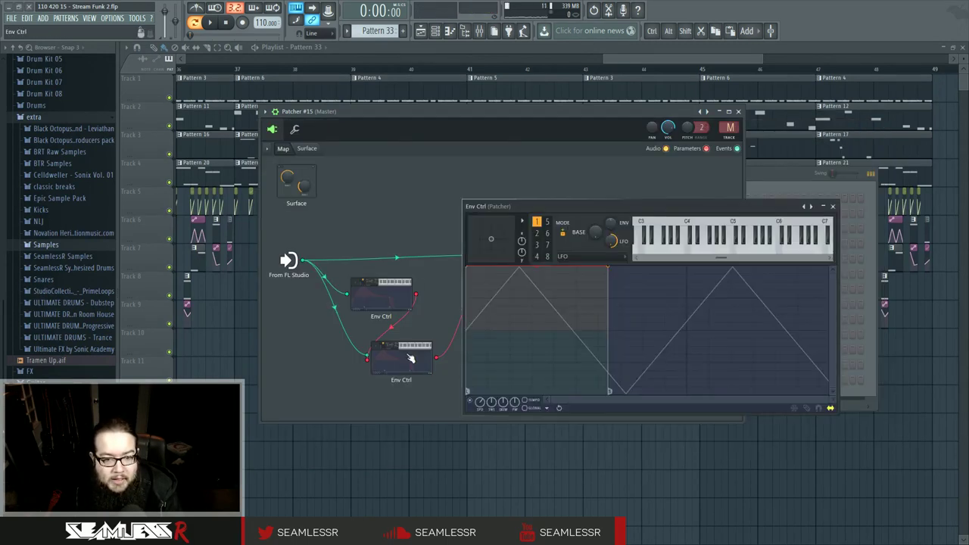
{"action": "left_click", "coordinate": [563, 233]}
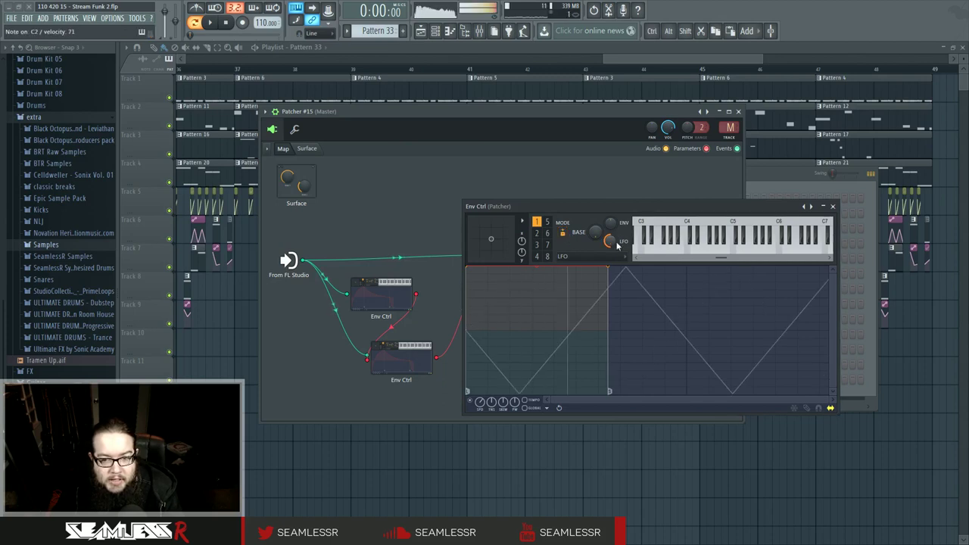
{"action": "left_click_drag", "start_coordinate": [616, 244], "coordinate": [596, 197]}
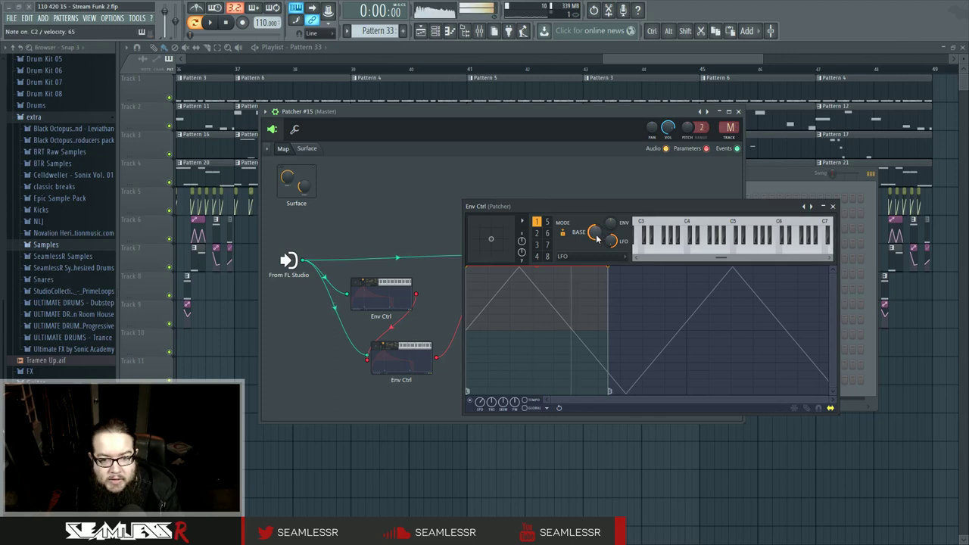
{"action": "left_click_drag", "start_coordinate": [597, 238], "coordinate": [596, 216]}
{"action": "left_click", "coordinate": [834, 207]}
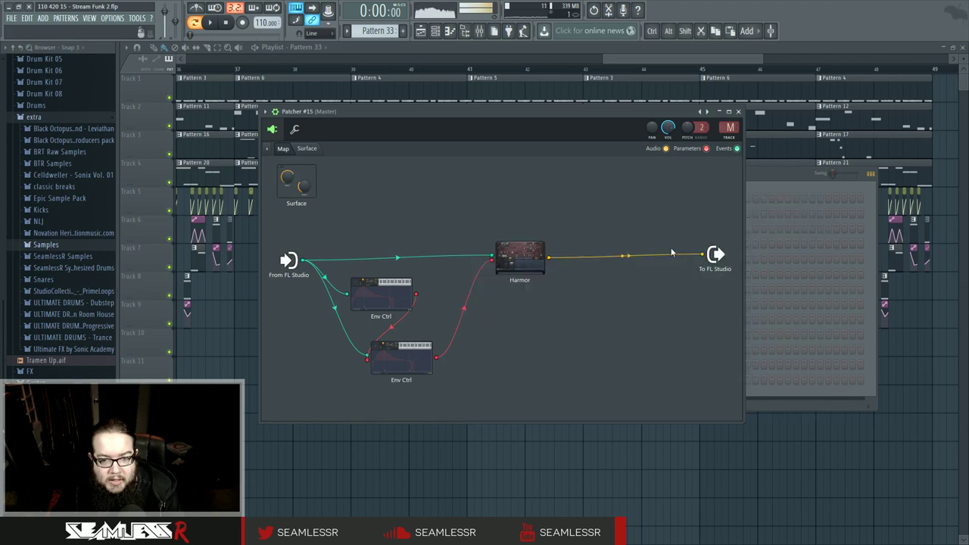
Delete the midpoint from the phaser offset's Modulation X mapping to restore a straight diagonal line
{"action": "double_click", "coordinate": [521, 253]}
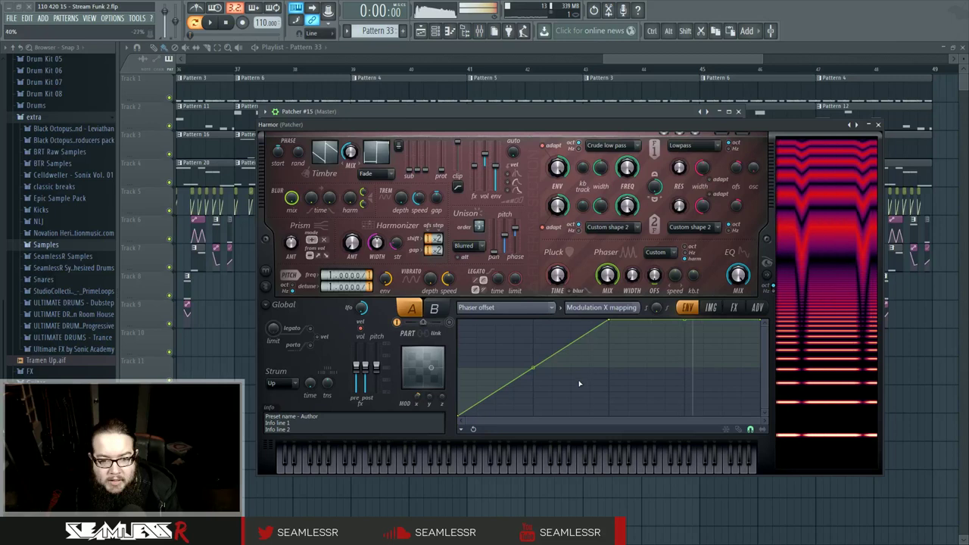
{"action": "right_click", "coordinate": [609, 326]}
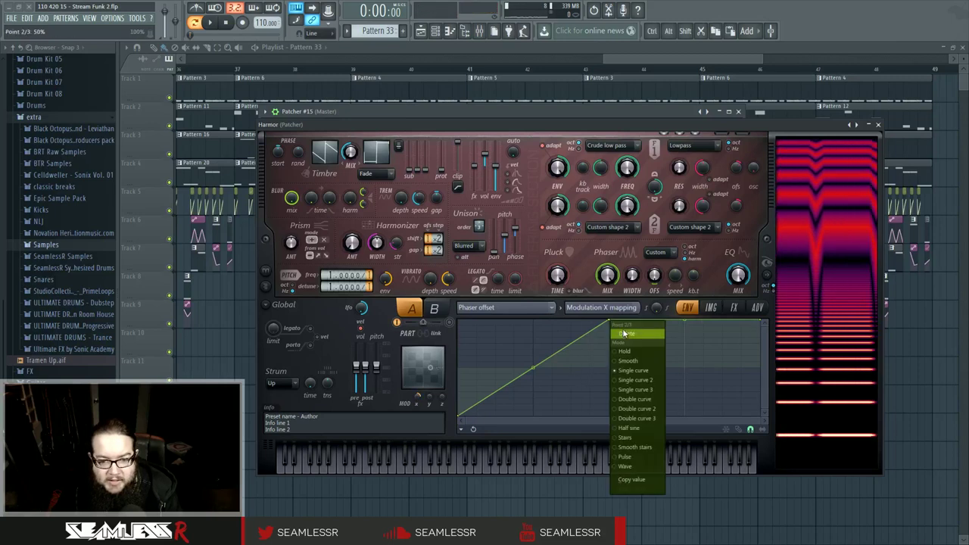
{"action": "left_click", "coordinate": [623, 334]}
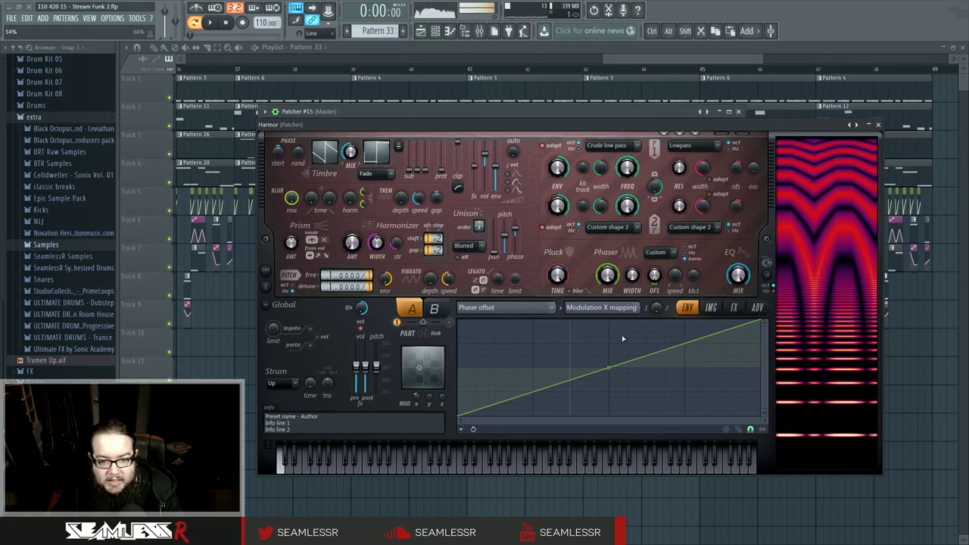
{"action": "left_click", "coordinate": [879, 125]}
Set the lower Env Ctrl's base level to 47% and check the phaser sweep in Harmor while playing notes
{"action": "left_click", "coordinate": [401, 356]}
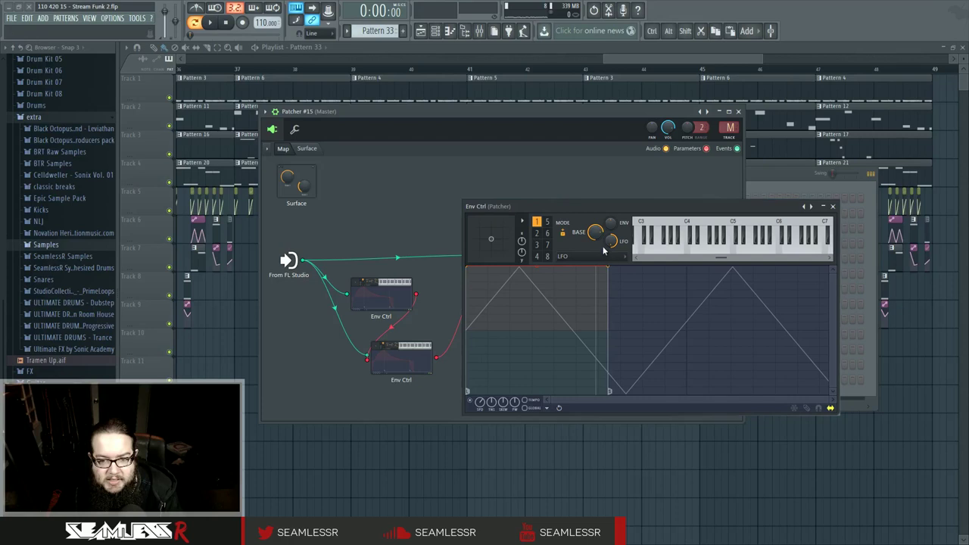
{"action": "left_click", "coordinate": [834, 209]}
{"action": "left_click", "coordinate": [520, 265]}
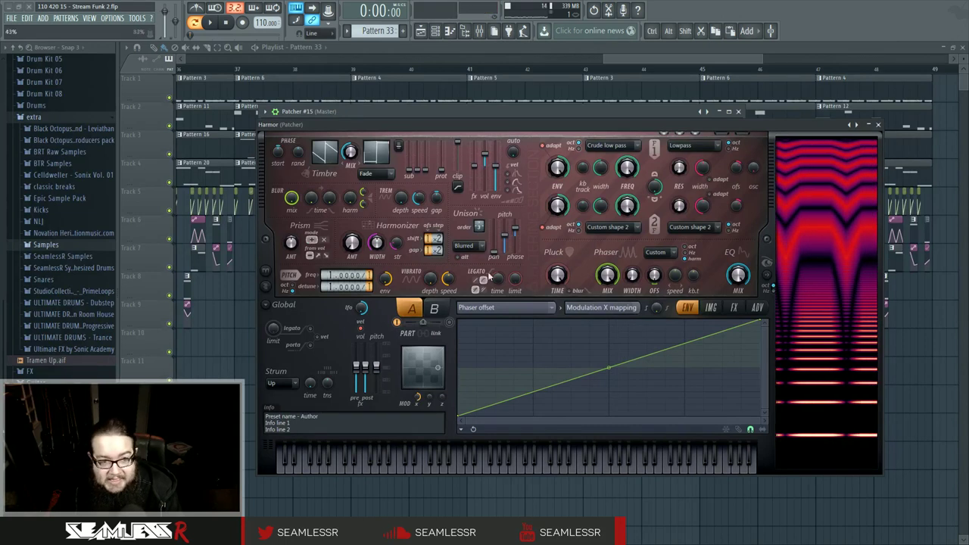
{"action": "left_click", "coordinate": [878, 125]}
{"action": "left_click", "coordinate": [383, 291]}
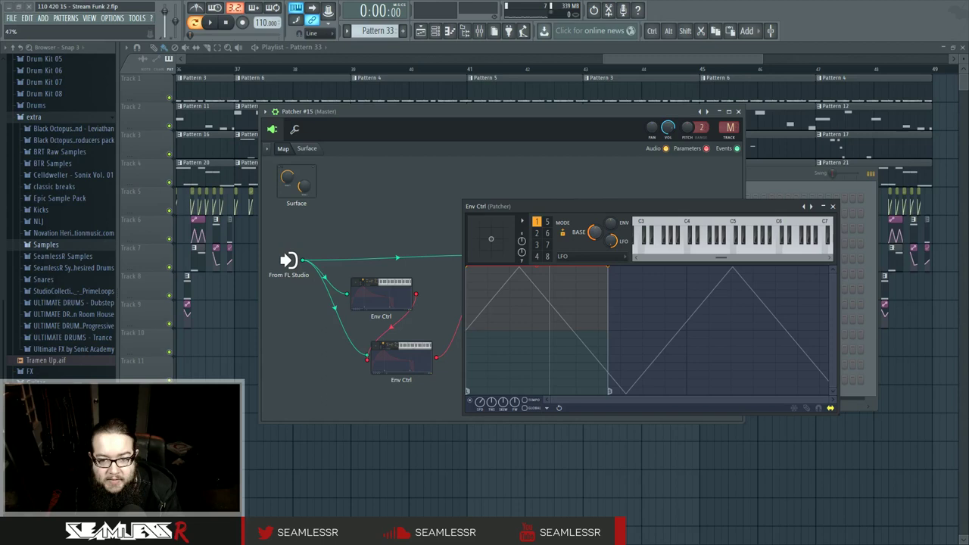
{"action": "left_click", "coordinate": [834, 207]}
{"action": "left_click", "coordinate": [517, 257]}
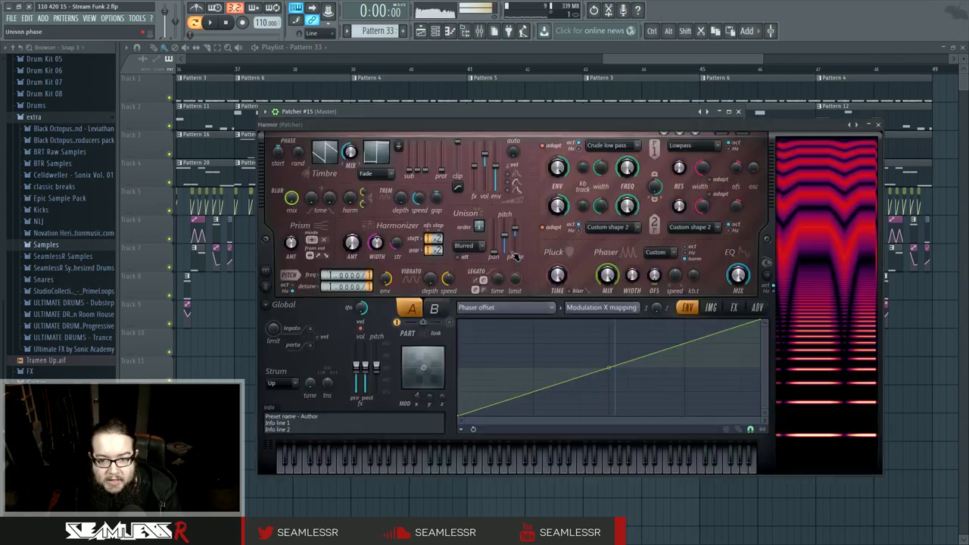
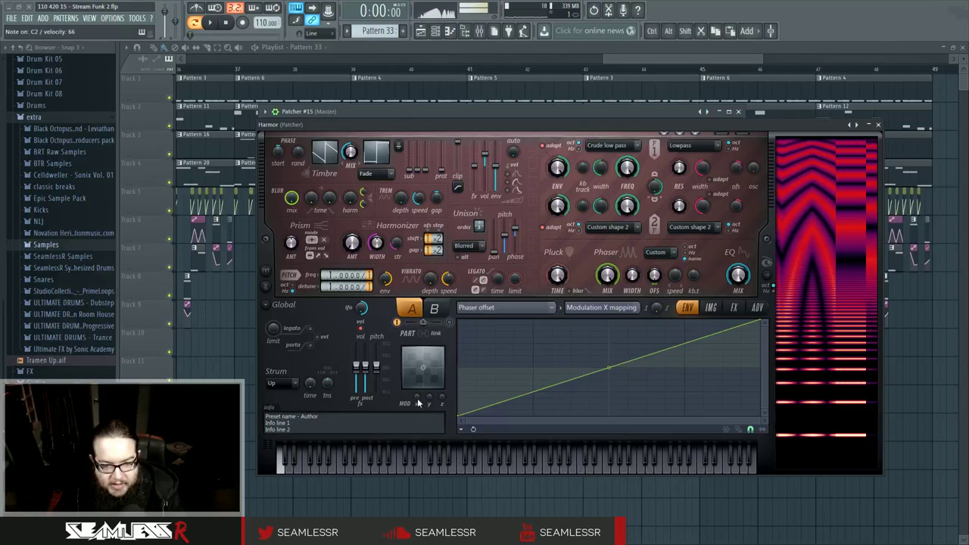
{"action": "left_click", "coordinate": [212, 24]}
{"action": "key", "text": "space"}
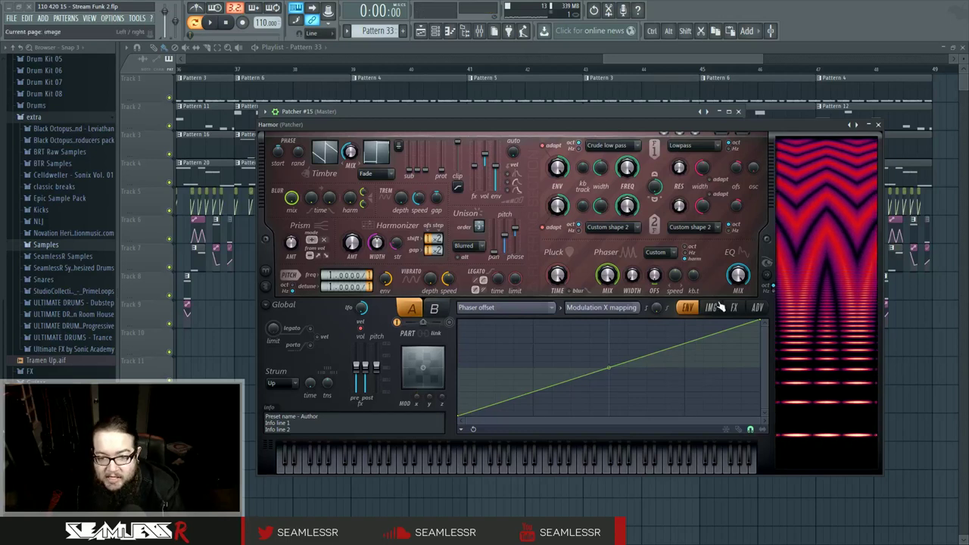
Add six points in a zigzag to Harmor's Harmonic unison pitch curve
{"action": "left_click", "coordinate": [542, 309]}
{"action": "left_click", "coordinate": [639, 291]}
{"action": "right_click", "coordinate": [503, 392]}
{"action": "right_click", "coordinate": [537, 337]}
{"action": "right_click", "coordinate": [604, 404]}
{"action": "right_click", "coordinate": [659, 349]}
{"action": "right_click", "coordinate": [704, 373]}
{"action": "right_click", "coordinate": [740, 326]}
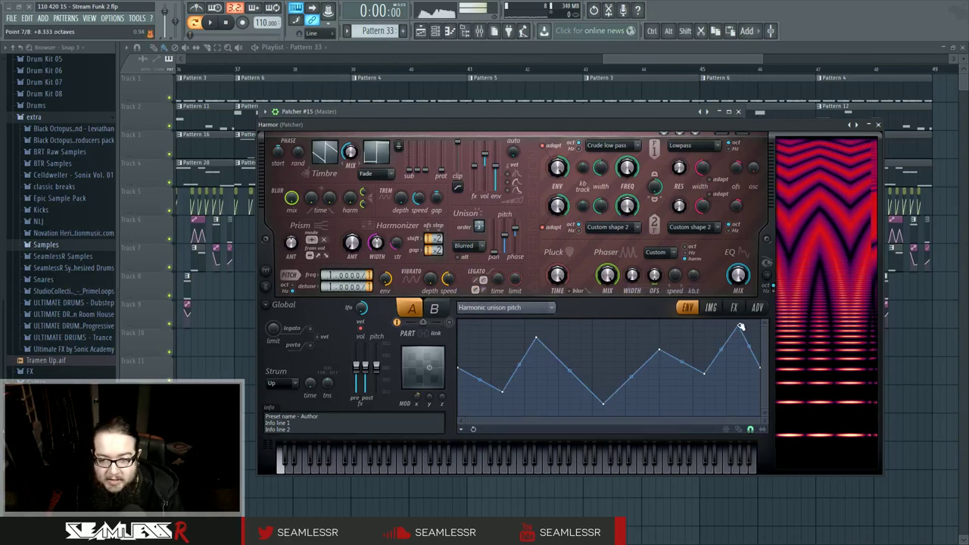
Reshape the Harmonic unison pitch curve into a low, nearly flat start that rises to peaks in the upper range
{"action": "left_click_drag", "start_coordinate": [660, 353], "coordinate": [636, 340]}
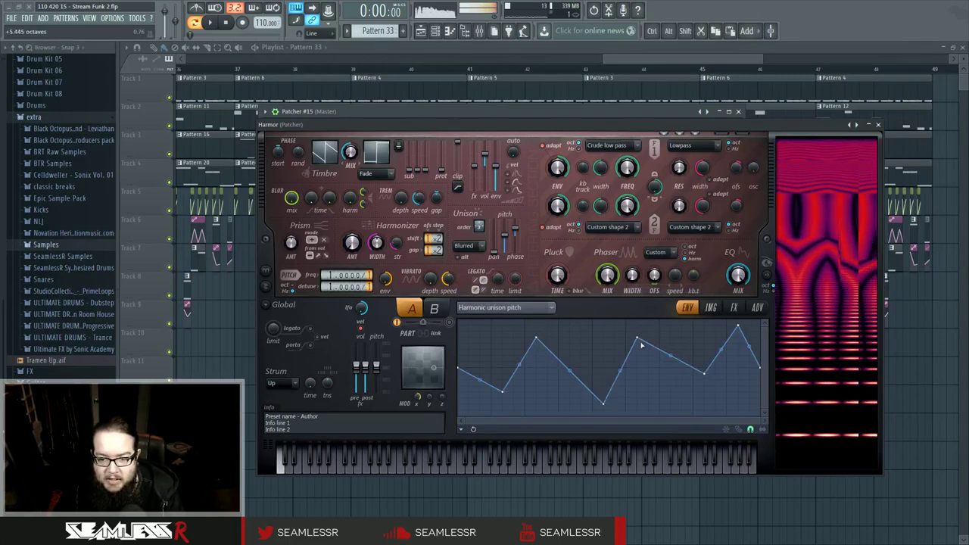
{"action": "mouse_move", "coordinate": [704, 373]}
{"action": "left_mouse_down"}
{"action": "mouse_move", "coordinate": [695, 398]}
{"action": "mouse_move", "coordinate": [693, 362]}
{"action": "left_mouse_up"}
{"action": "mouse_move", "coordinate": [535, 338]}
{"action": "left_mouse_down"}
{"action": "mouse_move", "coordinate": [584, 336]}
{"action": "mouse_move", "coordinate": [528, 332]}
{"action": "left_mouse_up"}
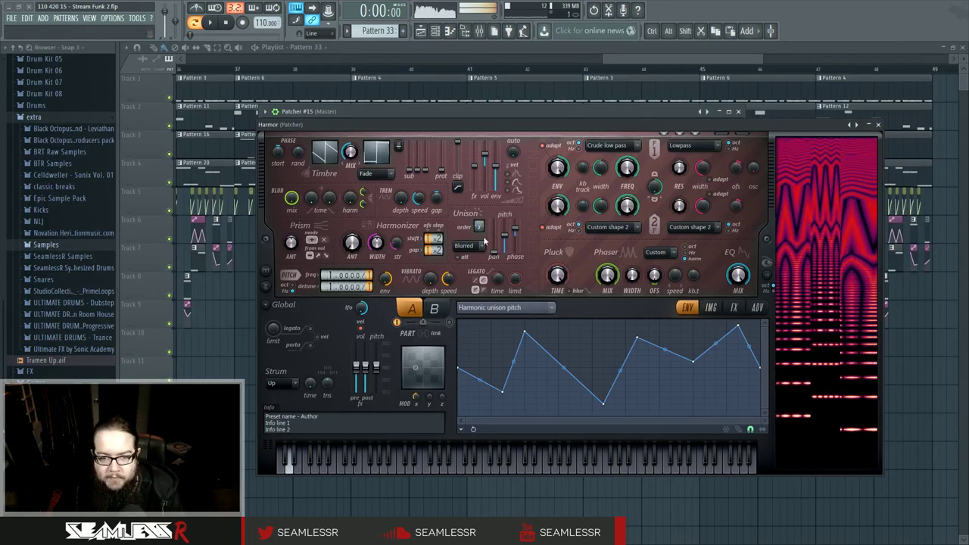
{"action": "left_click_drag", "start_coordinate": [603, 401], "coordinate": [550, 343]}
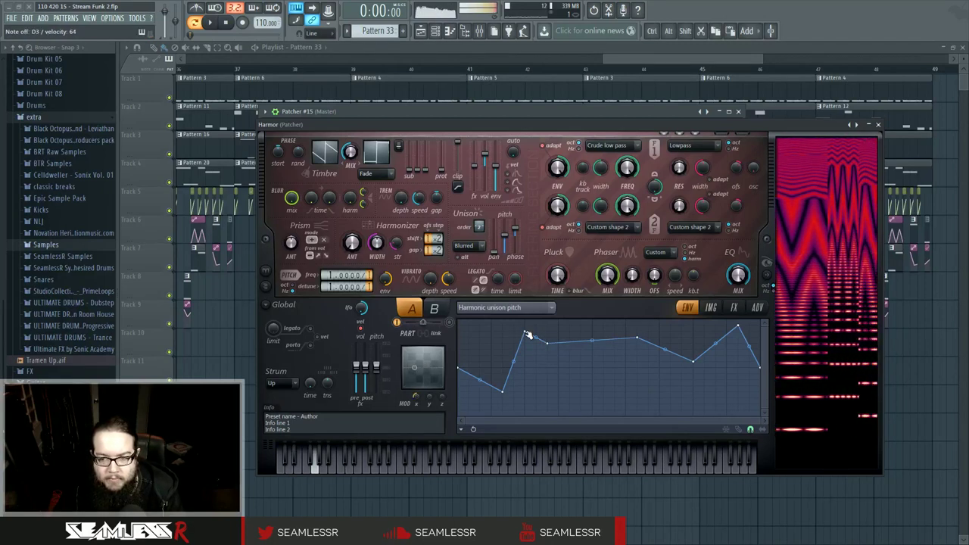
{"action": "left_click_drag", "start_coordinate": [462, 368], "coordinate": [459, 397]}
{"action": "left_click_drag", "start_coordinate": [524, 331], "coordinate": [530, 384]}
{"action": "left_click_drag", "start_coordinate": [545, 351], "coordinate": [558, 391]}
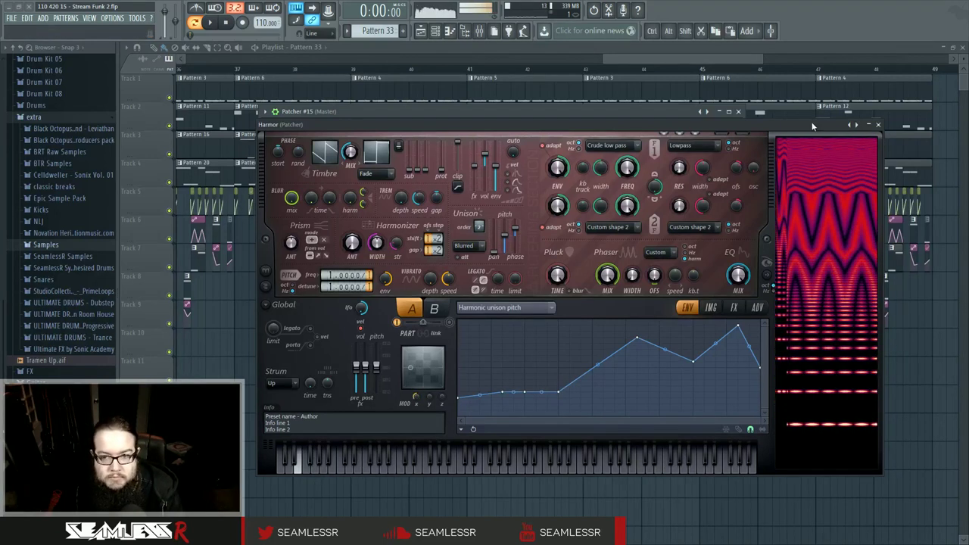
Check the upper Env Ctrl's keyboard mapping curve while playing notes, and return to Harmor
{"action": "left_click", "coordinate": [878, 125]}
{"action": "left_click", "coordinate": [402, 299]}
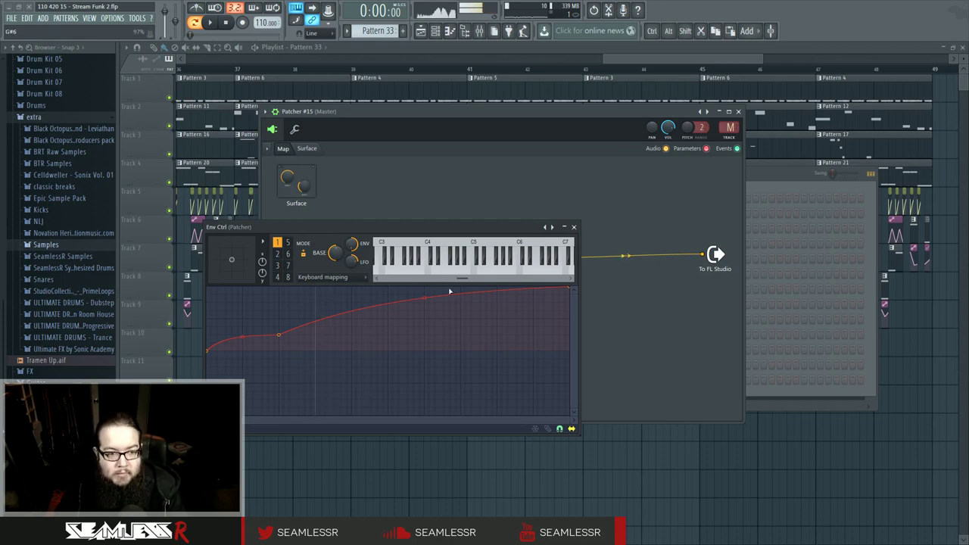
{"action": "left_click", "coordinate": [574, 227]}
{"action": "double_click", "coordinate": [507, 265]}
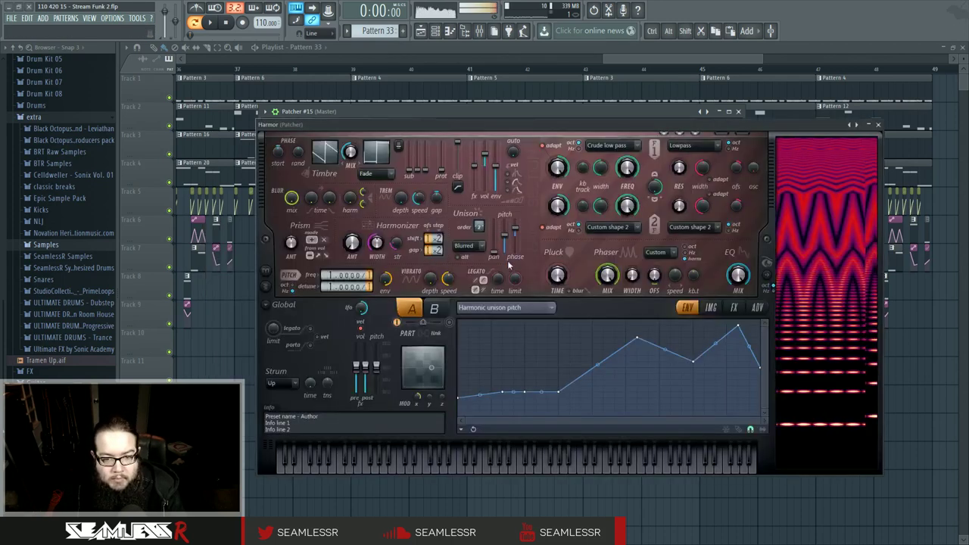
Enable Softsat distortion in Harmor and raise its amount to near maximum
{"action": "left_click", "coordinate": [734, 308]}
{"action": "left_click", "coordinate": [536, 334]}
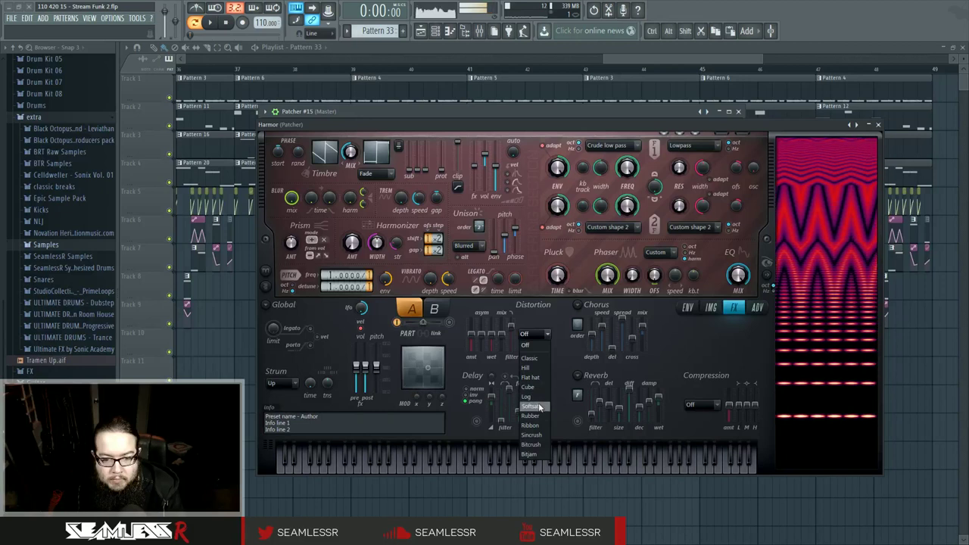
{"action": "left_click", "coordinate": [530, 407]}
{"action": "left_click_drag", "start_coordinate": [471, 334], "coordinate": [471, 318]}
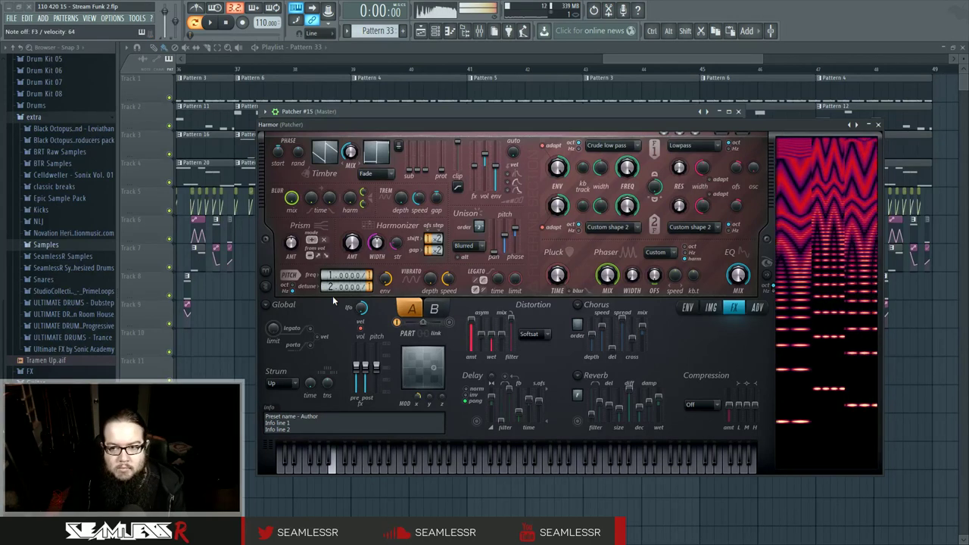
Move the Harmonic unison pitch curve's rise and first peak toward the lower harmonics for an earlier, steeper climb
{"action": "left_click", "coordinate": [688, 307]}
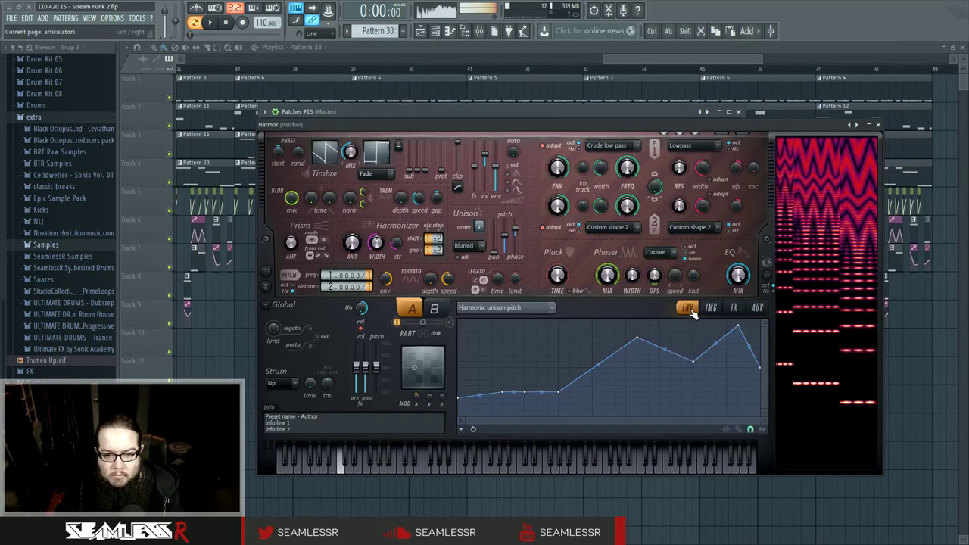
{"action": "left_click_drag", "start_coordinate": [562, 391], "coordinate": [537, 374]}
{"action": "left_click_drag", "start_coordinate": [634, 340], "coordinate": [570, 338]}
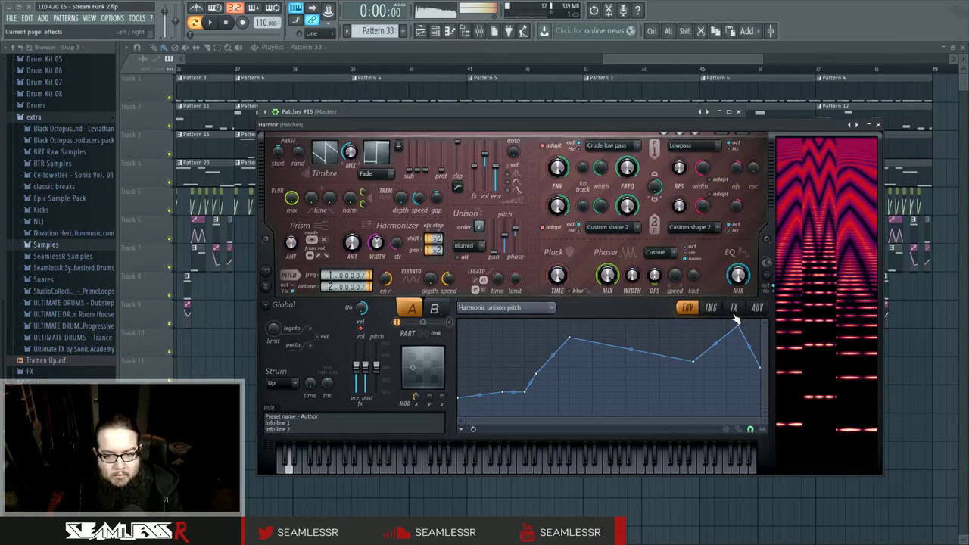
Draw a falling envelope from maximum to zero for Harmor's Unison pitch thickness and bend it into a convex curve
{"action": "right_click", "coordinate": [507, 241]}
{"action": "left_click", "coordinate": [531, 251]}
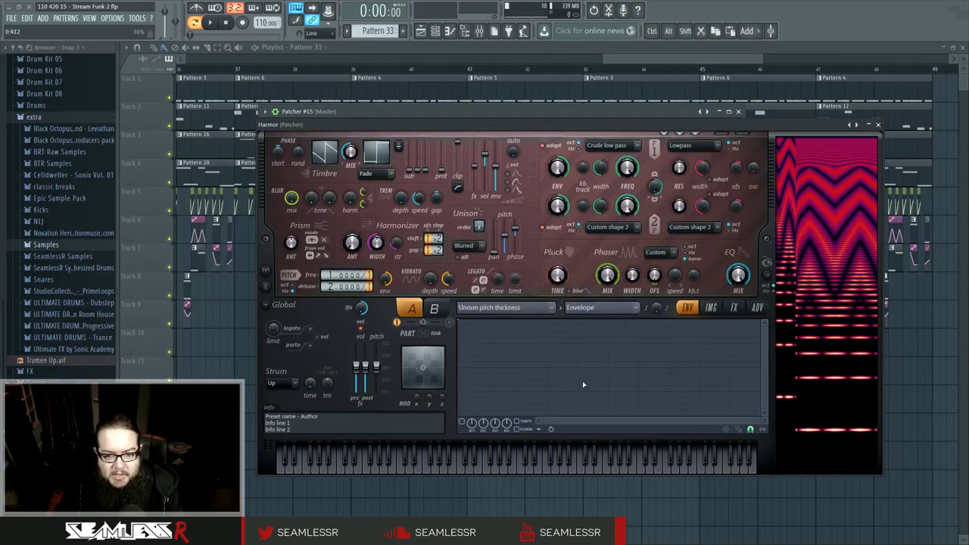
{"action": "mouse_move", "coordinate": [578, 378]}
{"action": "left_mouse_down"}
{"action": "mouse_move", "coordinate": [581, 420]}
{"action": "mouse_move", "coordinate": [693, 415]}
{"action": "left_mouse_up"}
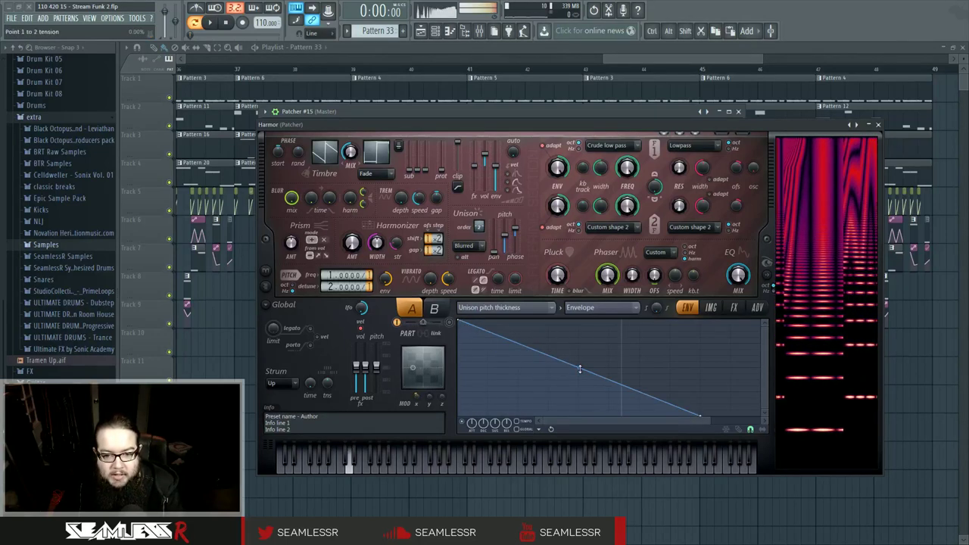
{"action": "left_click_drag", "start_coordinate": [578, 368], "coordinate": [578, 325]}
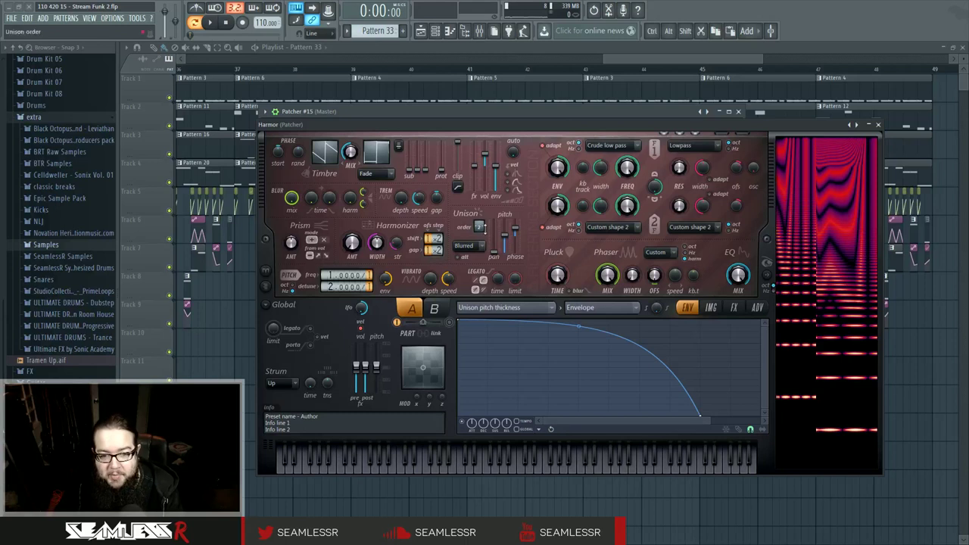
Bring up the Harmonic unison pitch curve and try to activate the Unison pitch thickness parameter
{"action": "left_click", "coordinate": [540, 308]}
{"action": "left_click", "coordinate": [665, 289]}
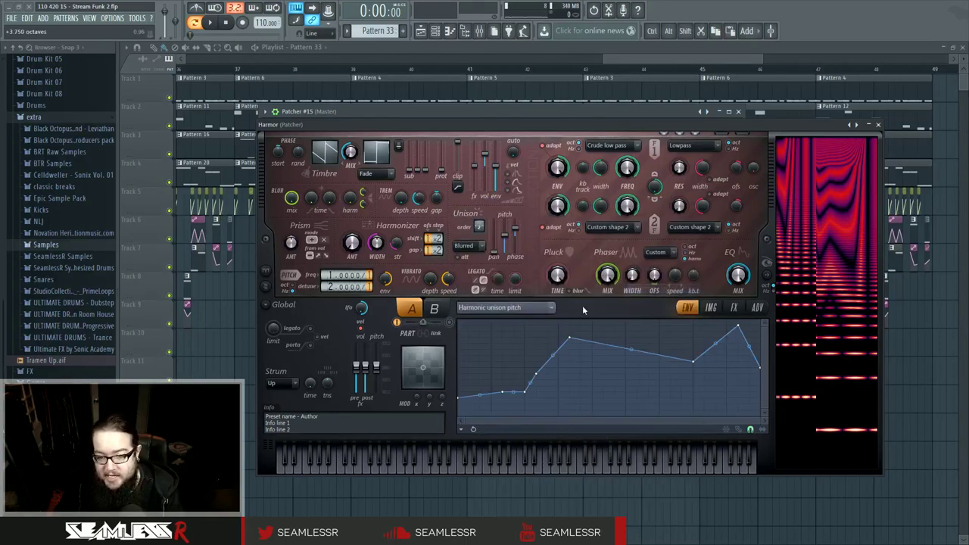
{"action": "right_click", "coordinate": [506, 258]}
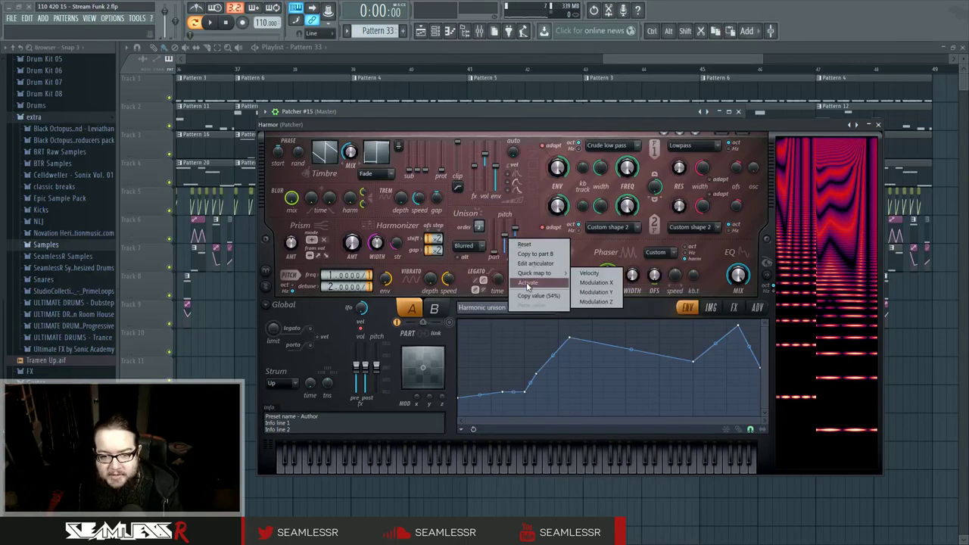
{"action": "left_click", "coordinate": [528, 286]}
{"action": "right_click", "coordinate": [504, 238]}
{"action": "left_click", "coordinate": [524, 283]}
{"action": "left_click", "coordinate": [506, 303]}
Flatten the Unison pitch thickness envelope at its maximum and switch that envelope off
{"action": "right_click", "coordinate": [506, 238]}
{"action": "left_click", "coordinate": [530, 259]}
{"action": "left_click_drag", "start_coordinate": [645, 415], "coordinate": [645, 320]}
{"action": "left_click", "coordinate": [463, 422]}
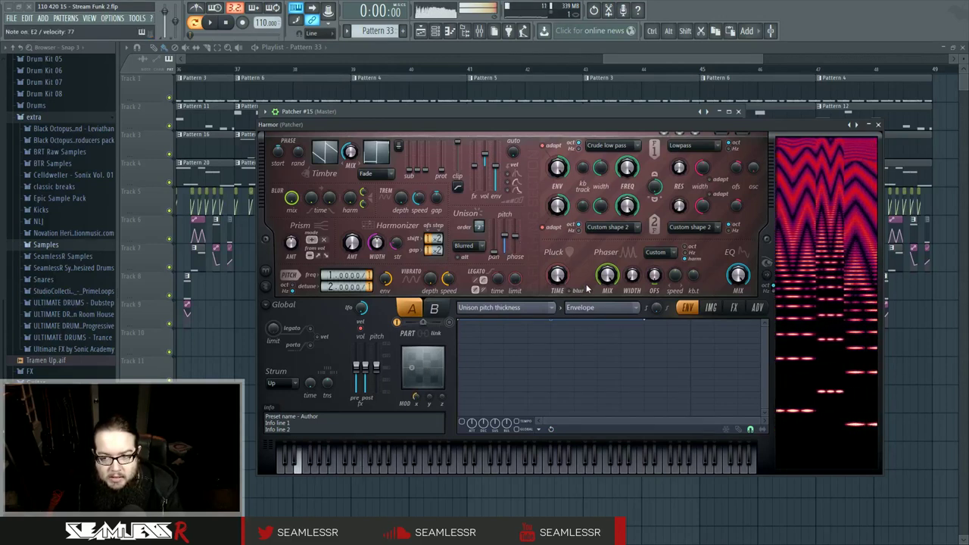
Reshape the Harmonic unison pitch curve by removing the second peak and dropping the upper-harmonic points to the minimum
{"action": "left_click", "coordinate": [551, 309]}
{"action": "left_click", "coordinate": [662, 288]}
{"action": "left_click_drag", "start_coordinate": [739, 333], "coordinate": [695, 369]}
{"action": "right_click", "coordinate": [628, 371]}
{"action": "right_click", "coordinate": [599, 341]}
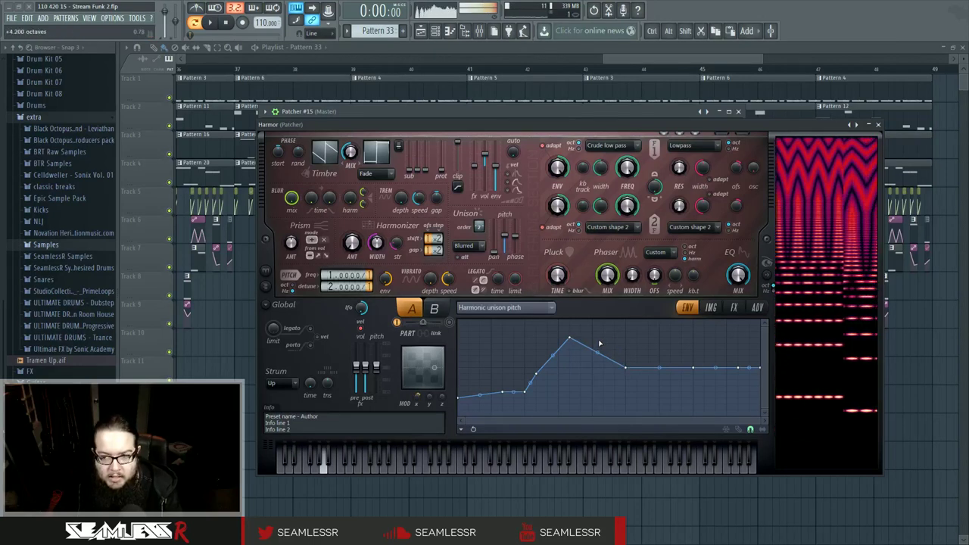
{"action": "left_click_drag", "start_coordinate": [740, 368], "coordinate": [742, 417]}
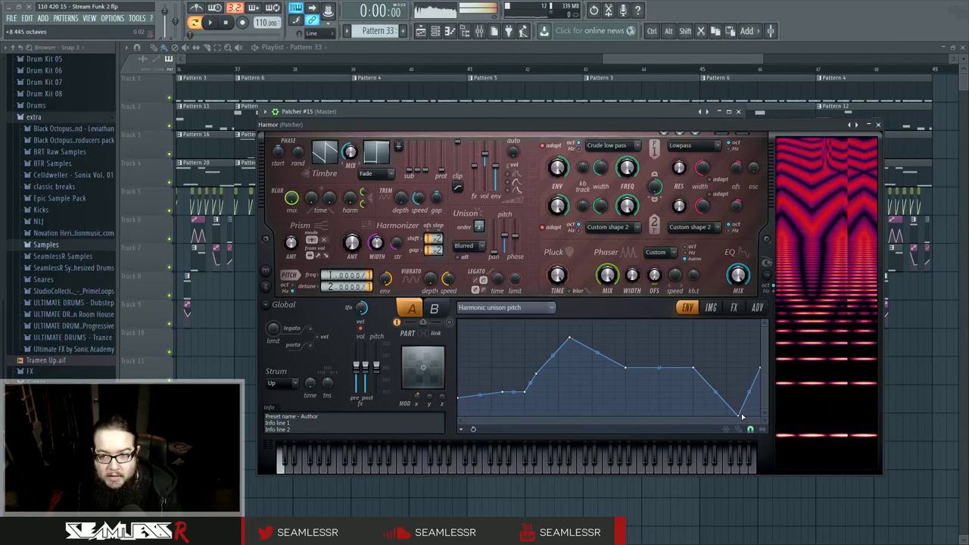
{"action": "left_click_drag", "start_coordinate": [758, 371], "coordinate": [759, 415]}
{"action": "left_click_drag", "start_coordinate": [693, 368], "coordinate": [667, 416]}
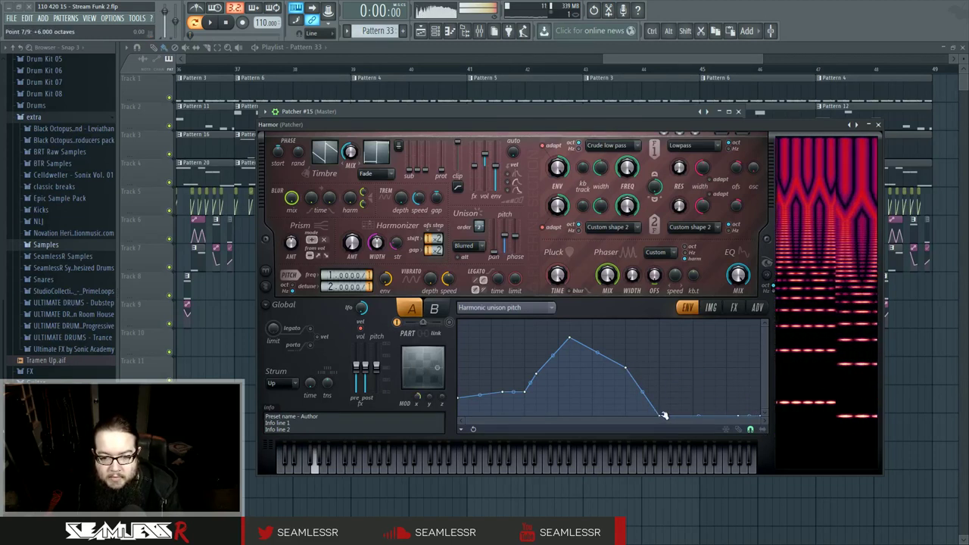
Set Harmor's Compression type to Burning
{"action": "left_click", "coordinate": [734, 307]}
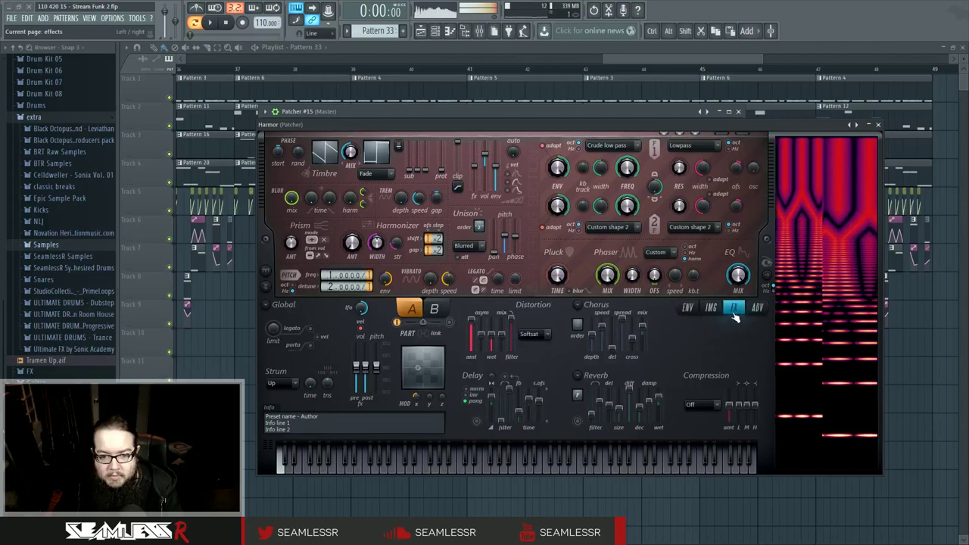
{"action": "left_click", "coordinate": [702, 406]}
{"action": "left_click", "coordinate": [696, 458]}
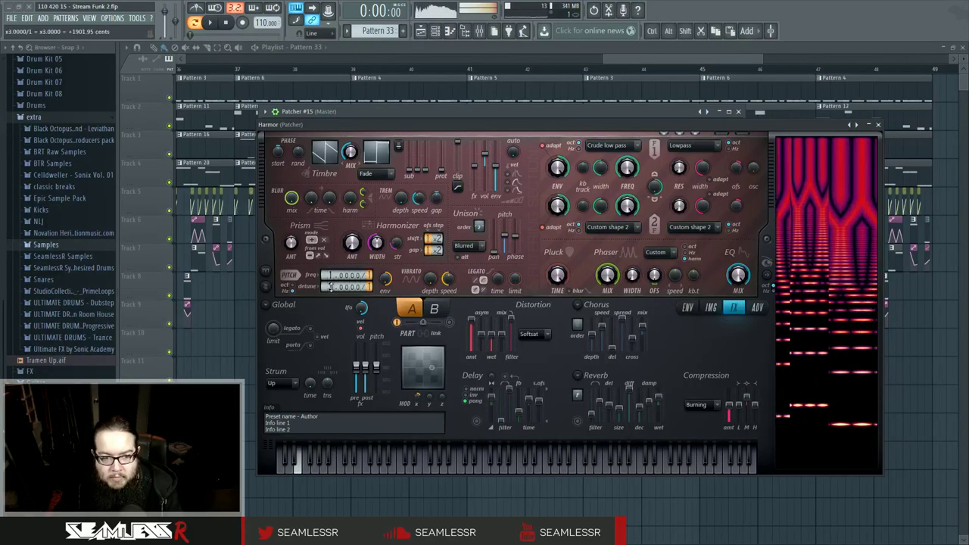
Shift the Harmonic unison pitch curve's peak and rise toward higher harmonics and level its starting section
{"action": "left_click", "coordinate": [687, 308]}
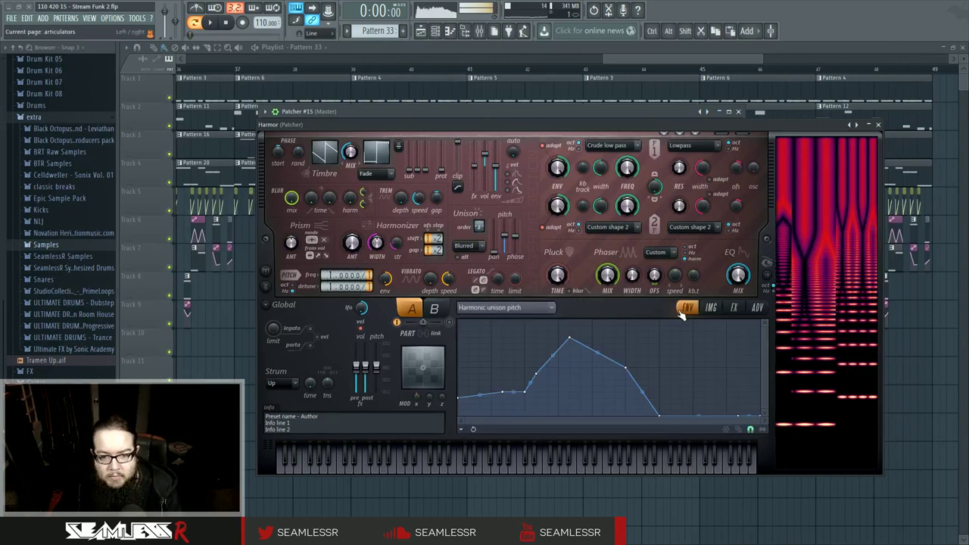
{"action": "left_click_drag", "start_coordinate": [572, 339], "coordinate": [604, 337]}
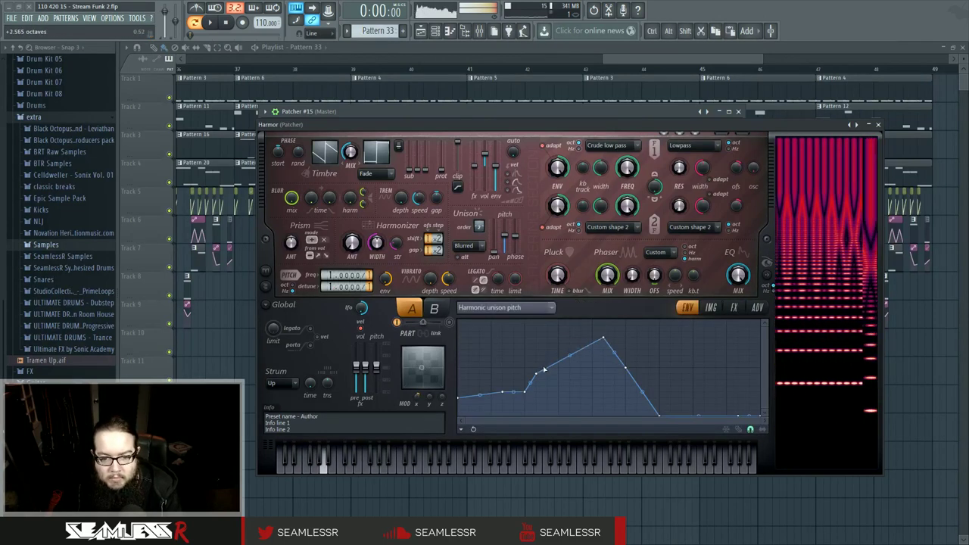
{"action": "left_click_drag", "start_coordinate": [537, 374], "coordinate": [562, 374]}
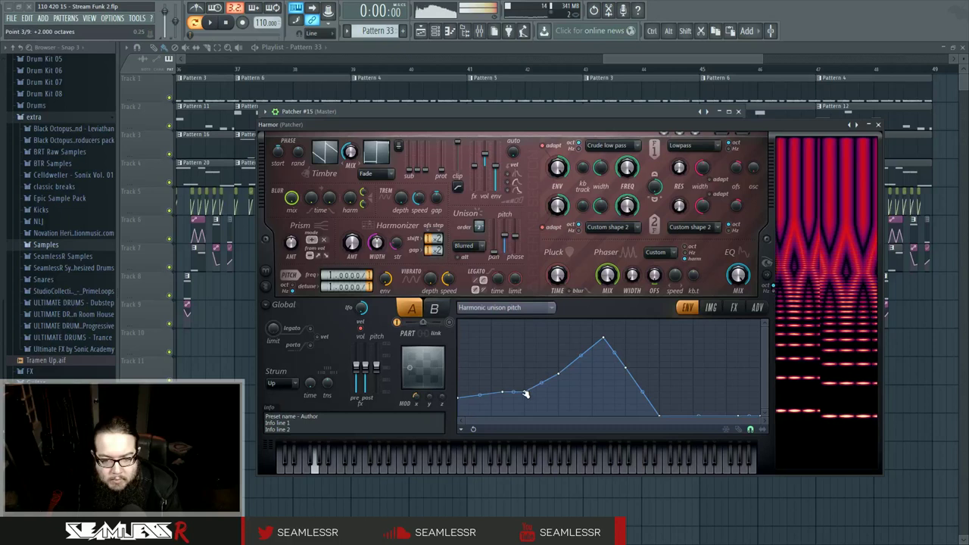
{"action": "mouse_move", "coordinate": [460, 396]}
{"action": "left_mouse_down"}
{"action": "mouse_move", "coordinate": [462, 339]}
{"action": "mouse_move", "coordinate": [459, 390]}
{"action": "left_mouse_up"}
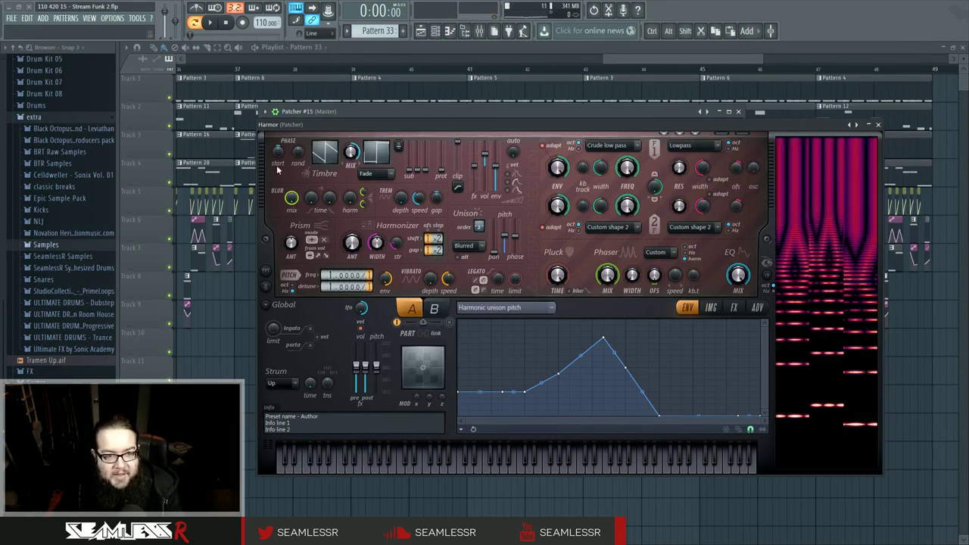
Try extreme LFO skew and pulse-width settings in the lower Env Ctrl and reset both to their defaults
{"action": "left_click", "coordinate": [878, 125]}
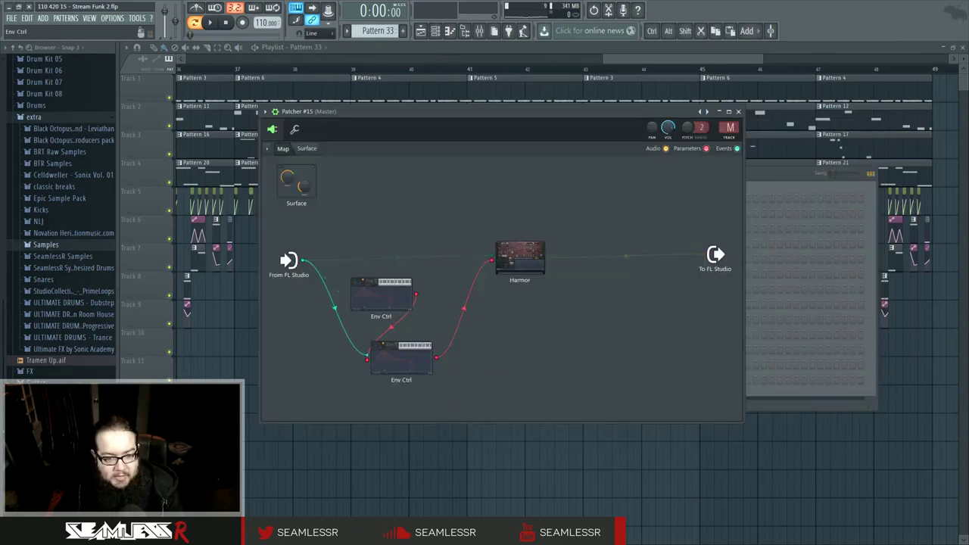
{"action": "left_click", "coordinate": [409, 357]}
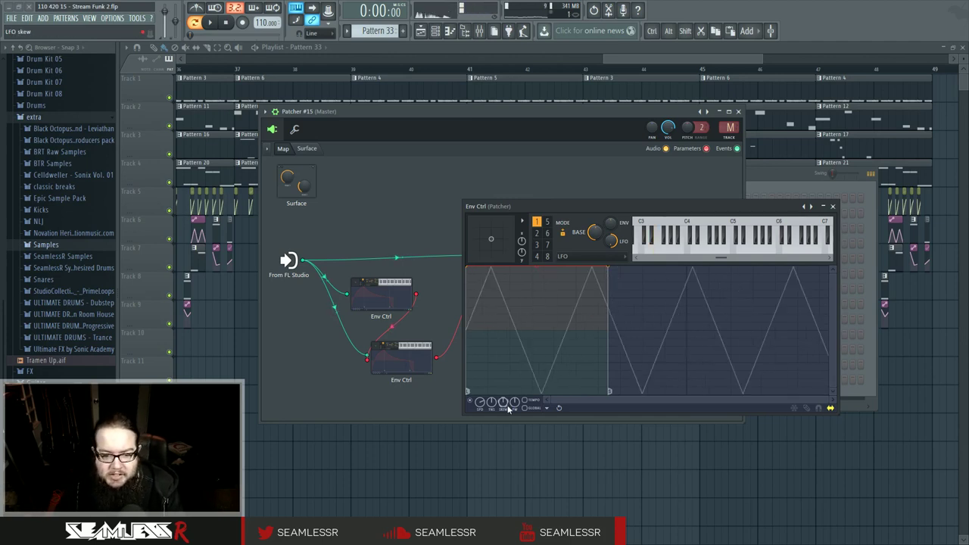
{"action": "left_click_drag", "start_coordinate": [504, 403], "coordinate": [504, 350]}
{"action": "left_click_drag", "start_coordinate": [503, 403], "coordinate": [504, 485]}
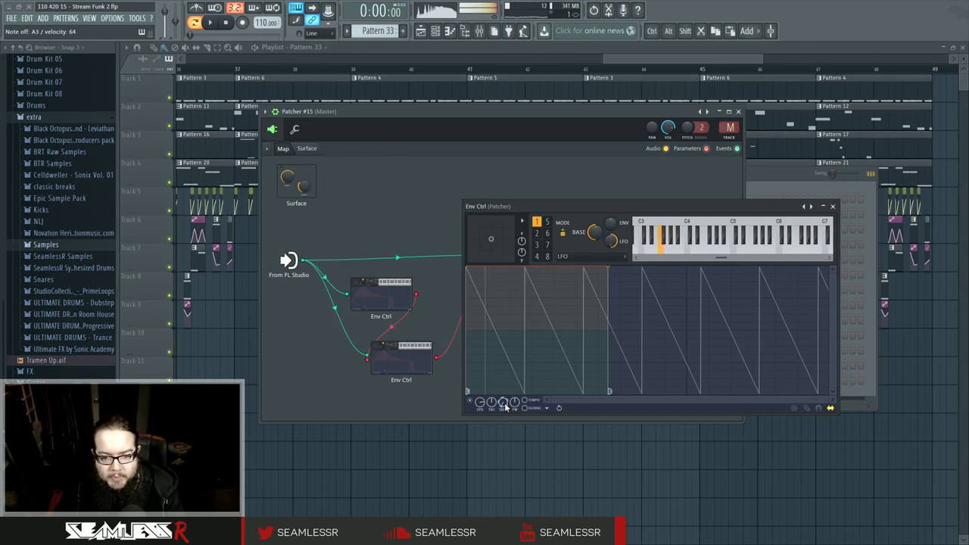
{"action": "left_click_drag", "start_coordinate": [515, 403], "coordinate": [515, 358]}
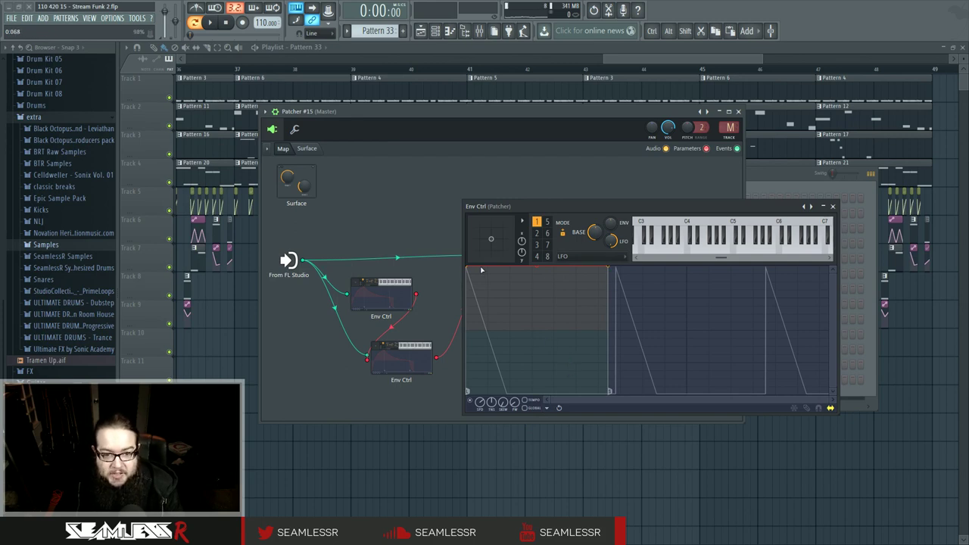
{"action": "middle_click", "coordinate": [517, 406]}
{"action": "middle_click", "coordinate": [508, 406]}
Try small changes to the LFO's tension and skew in the lower Env Ctrl and close its window
{"action": "left_click_drag", "start_coordinate": [491, 402], "coordinate": [491, 383]}
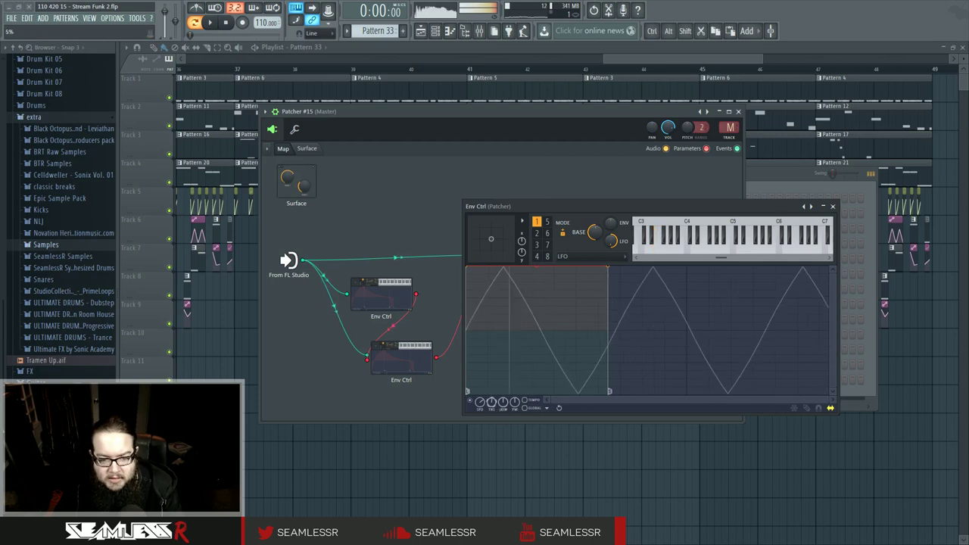
{"action": "mouse_move", "coordinate": [491, 402]}
{"action": "left_mouse_down"}
{"action": "mouse_move", "coordinate": [491, 423]}
{"action": "mouse_move", "coordinate": [492, 412]}
{"action": "left_mouse_up"}
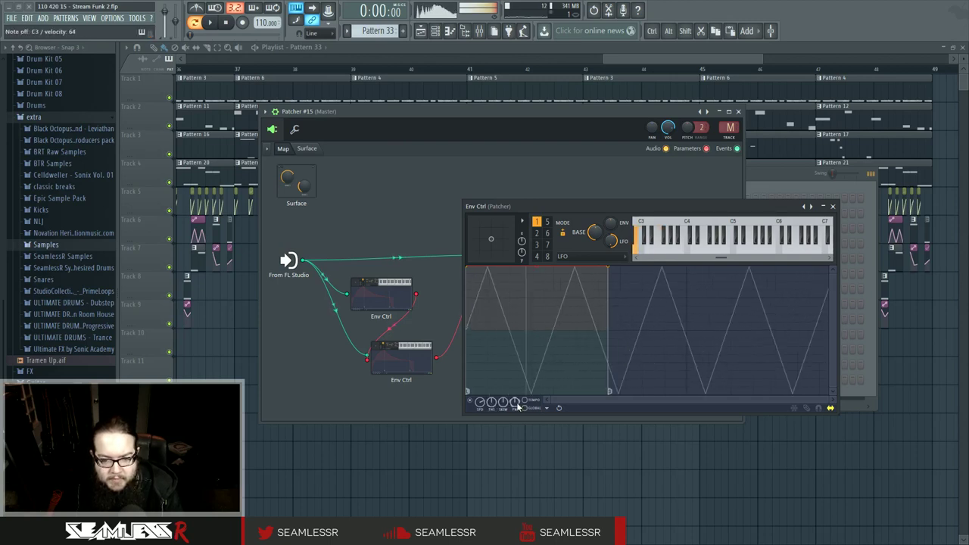
{"action": "mouse_move", "coordinate": [503, 402]}
{"action": "left_mouse_down"}
{"action": "mouse_move", "coordinate": [503, 394]}
{"action": "mouse_move", "coordinate": [504, 404]}
{"action": "left_mouse_up"}
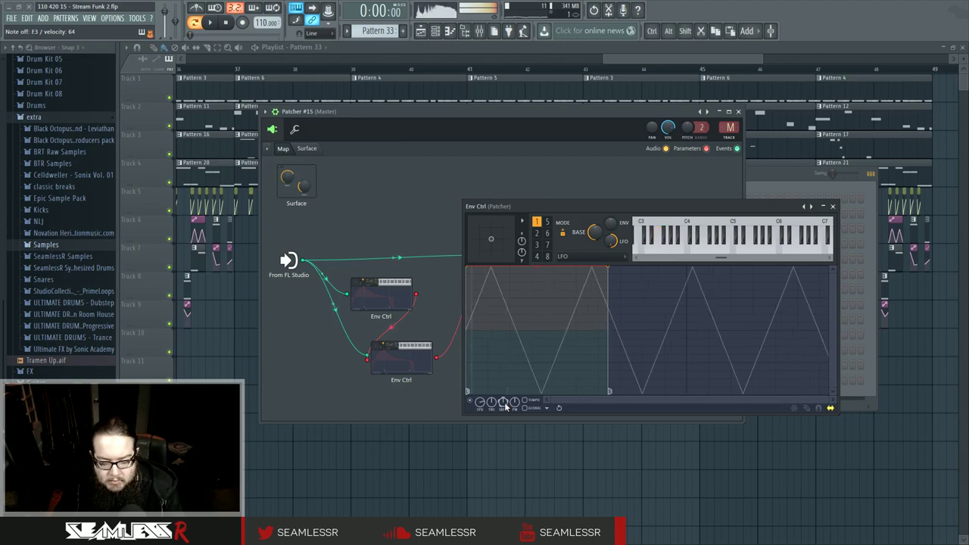
{"action": "left_click", "coordinate": [833, 206]}
Raise the point below the Harmonic unison pitch curve's peak for a gentler fall, and adjust Harmor's unison panning
{"action": "left_click", "coordinate": [520, 255]}
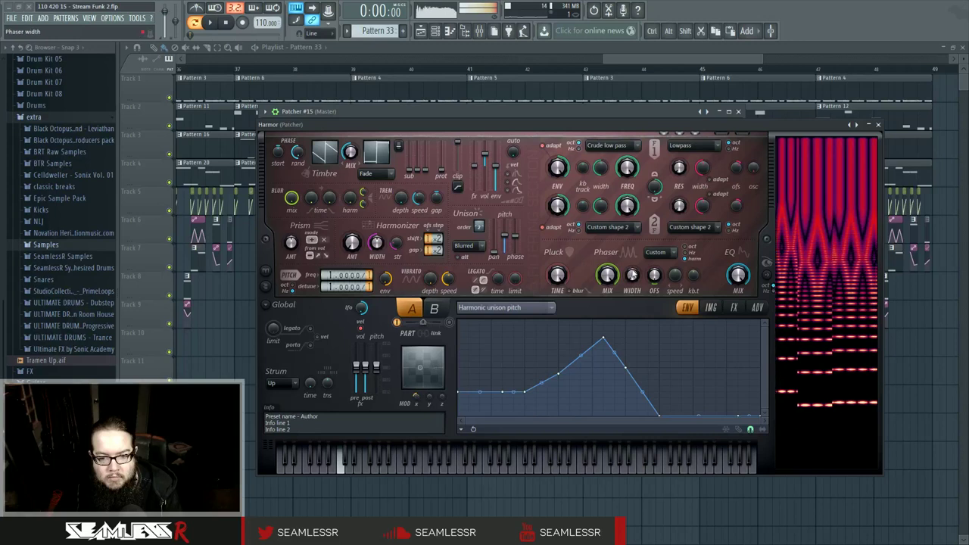
{"action": "left_click_drag", "start_coordinate": [662, 415], "coordinate": [660, 390]}
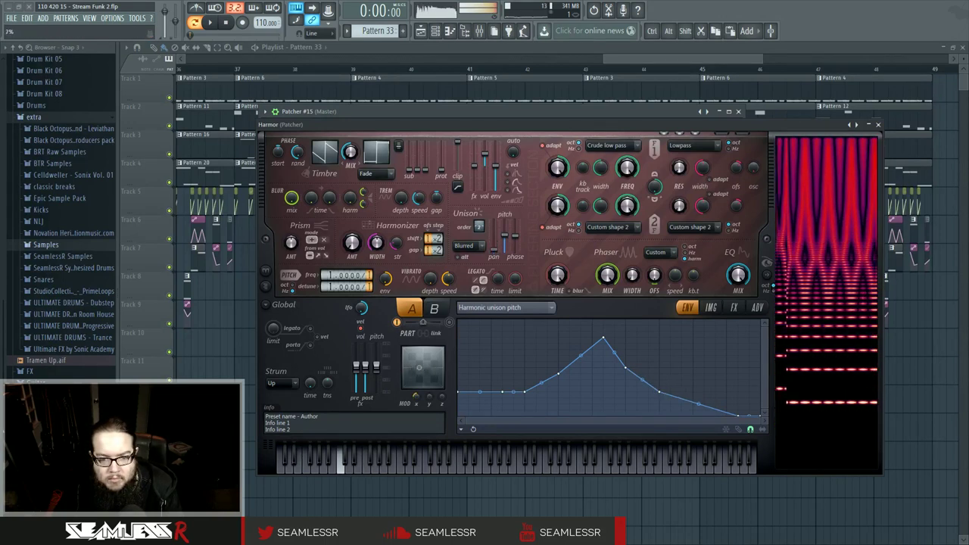
{"action": "left_click_drag", "start_coordinate": [496, 227], "coordinate": [497, 236]}
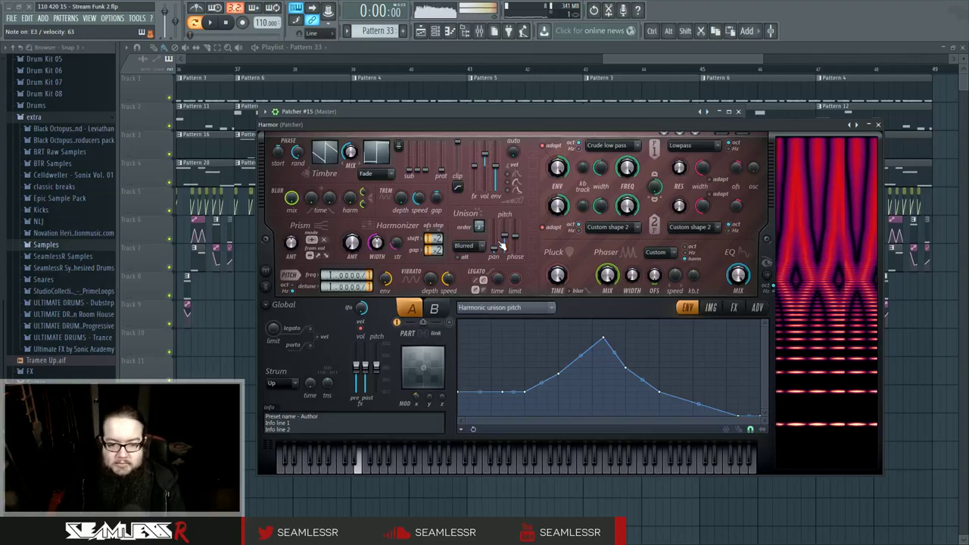
Raise Harmor's Harmonizer amount and try to activate that parameter for linking in Patcher
{"action": "left_click_drag", "start_coordinate": [342, 253], "coordinate": [342, 223]}
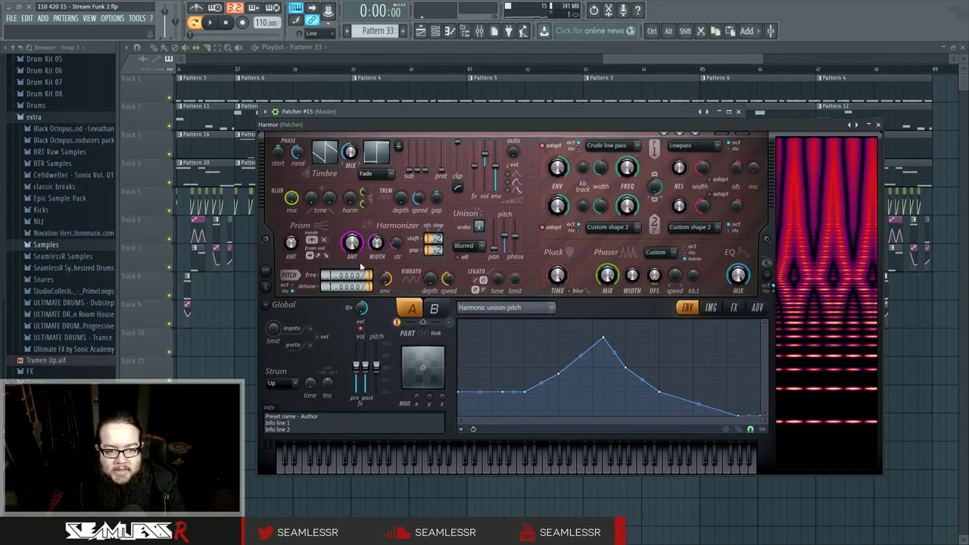
{"action": "right_click", "coordinate": [359, 249]}
{"action": "left_click", "coordinate": [386, 271]}
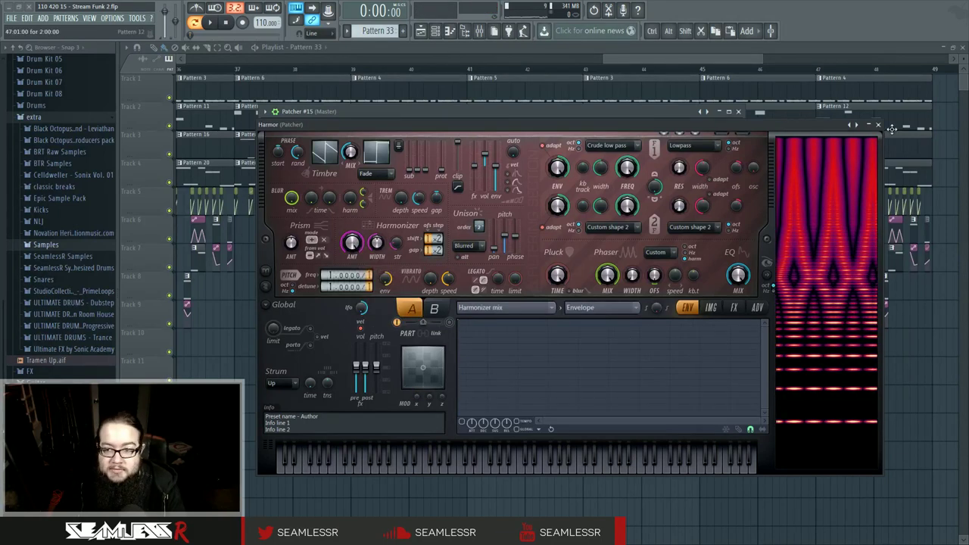
{"action": "double_click", "coordinate": [513, 260]}
{"action": "right_click", "coordinate": [347, 241]}
{"action": "left_click", "coordinate": [384, 288]}
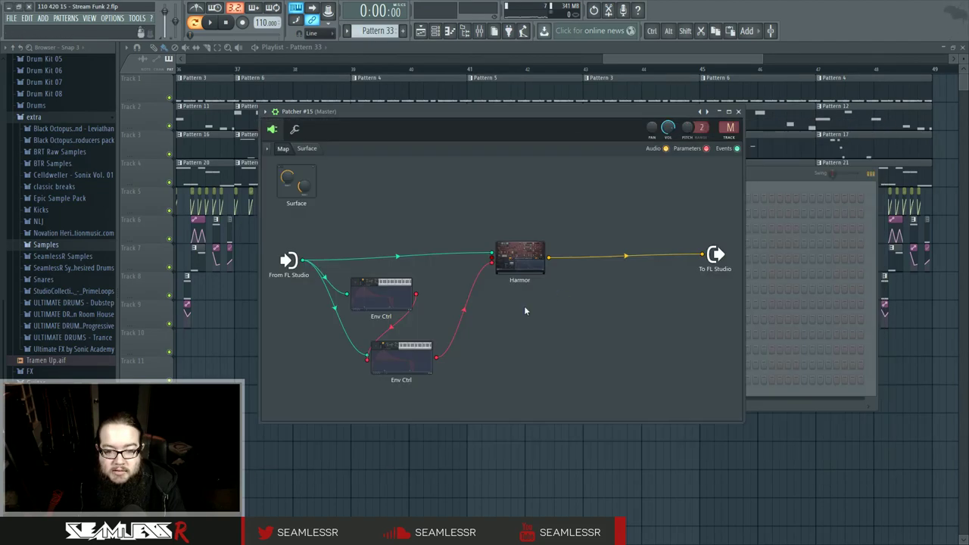
Switch Harmor's unison type to Hz with higher pitch thickness and phase, and fine-tune the Softsat distortion
{"action": "double_click", "coordinate": [521, 257]}
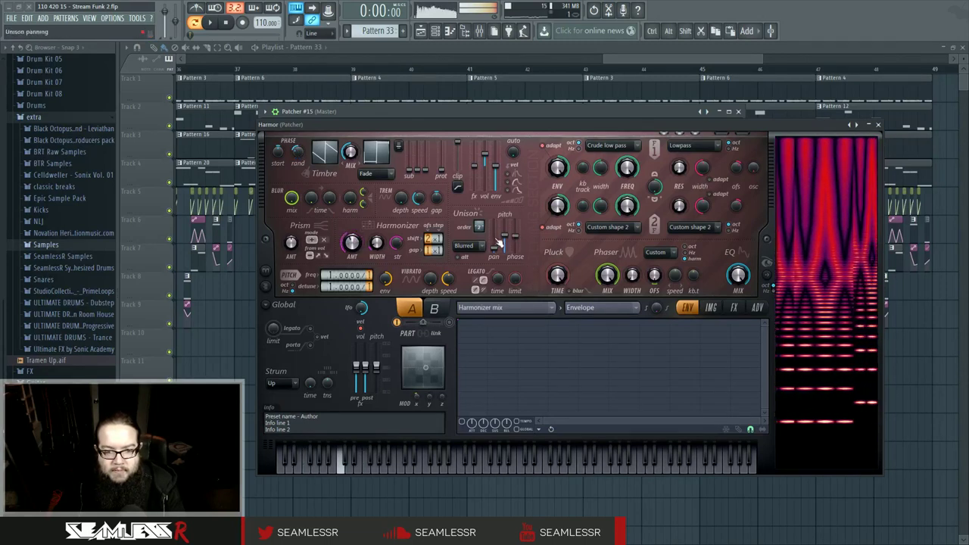
{"action": "left_click", "coordinate": [479, 247]}
{"action": "left_click", "coordinate": [480, 301]}
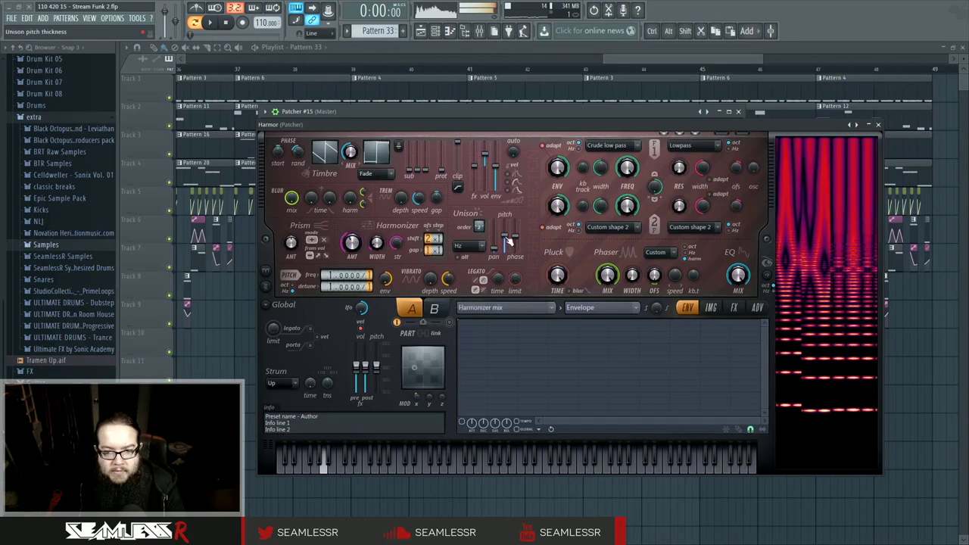
{"action": "mouse_move", "coordinate": [510, 250]}
{"action": "left_mouse_down"}
{"action": "mouse_move", "coordinate": [510, 235]}
{"action": "mouse_move", "coordinate": [518, 237]}
{"action": "left_mouse_up"}
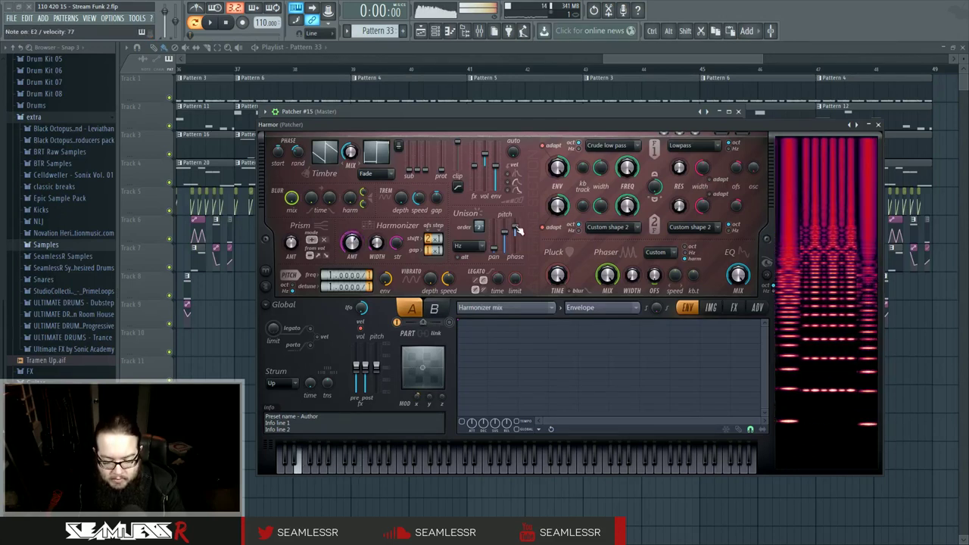
{"action": "left_click", "coordinate": [735, 309]}
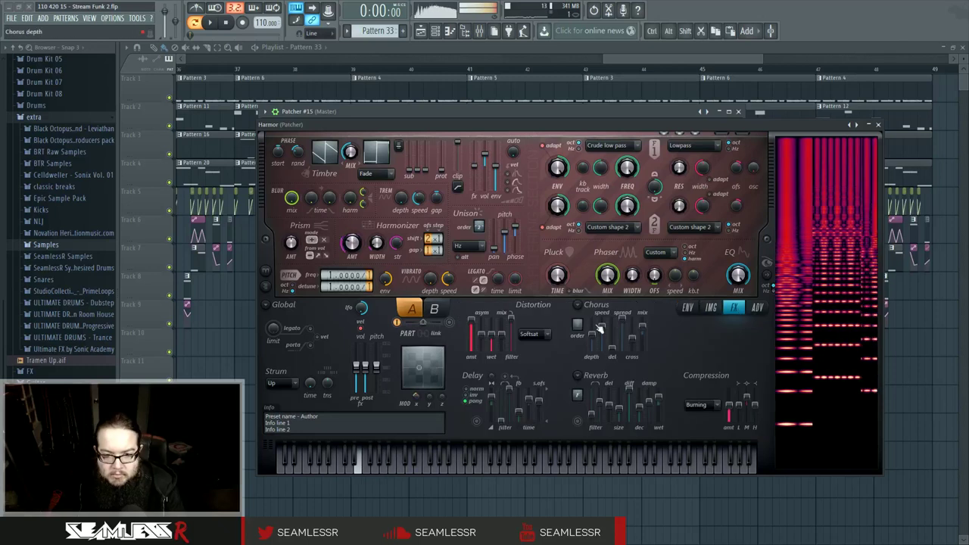
{"action": "mouse_move", "coordinate": [485, 341]}
{"action": "left_mouse_down"}
{"action": "mouse_move", "coordinate": [484, 327]}
{"action": "mouse_move", "coordinate": [485, 342]}
{"action": "left_mouse_up"}
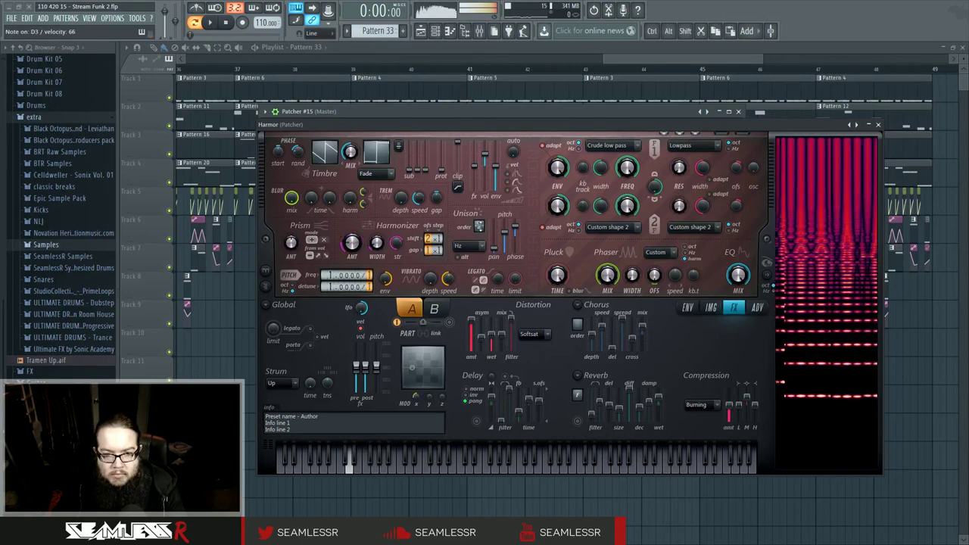
Add a maximum-height spike to the Harmonic unison pitch curve ahead of its peak, and start the climb slightly earlier
{"action": "left_click", "coordinate": [691, 308]}
{"action": "left_click", "coordinate": [562, 311]}
{"action": "left_click", "coordinate": [655, 301]}
{"action": "right_click", "coordinate": [549, 321]}
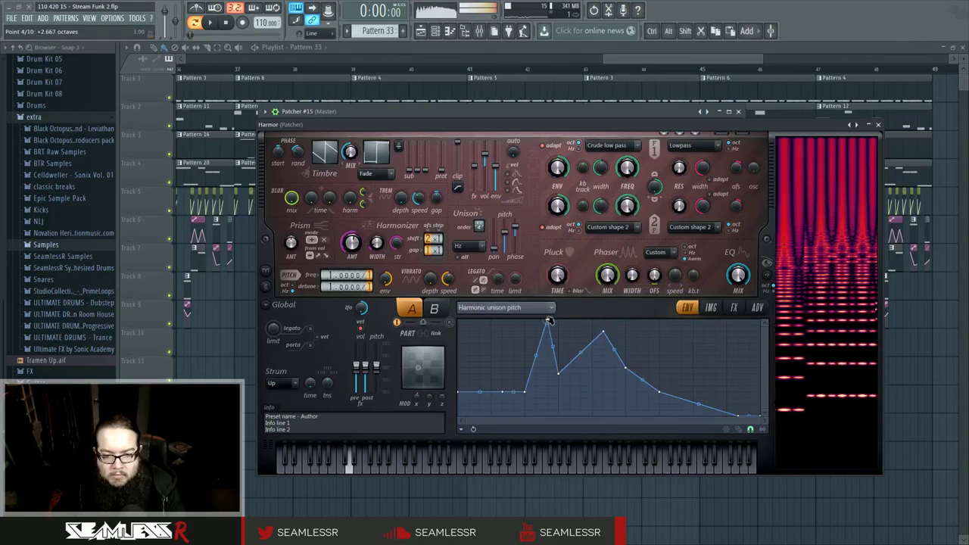
{"action": "left_click_drag", "start_coordinate": [546, 321], "coordinate": [527, 321]}
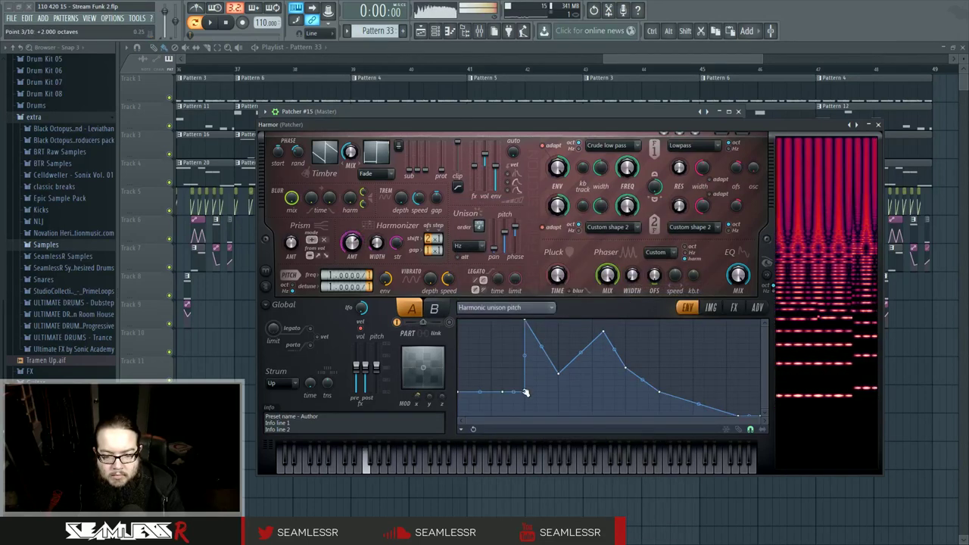
{"action": "left_click_drag", "start_coordinate": [526, 392], "coordinate": [514, 379]}
{"action": "left_click_drag", "start_coordinate": [528, 321], "coordinate": [545, 322]}
{"action": "left_click_drag", "start_coordinate": [513, 380], "coordinate": [513, 391]}
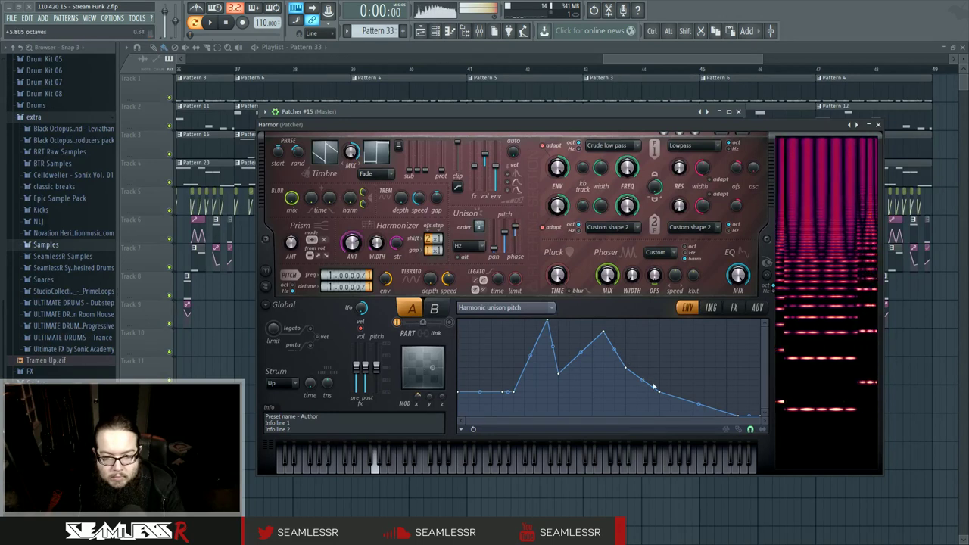
Exaggerate the Harmonic unison pitch curve with a minimum-level valley, a maximum second peak and a raised plateau in the upper harmonics
{"action": "mouse_move", "coordinate": [604, 331]}
{"action": "left_mouse_down"}
{"action": "mouse_move", "coordinate": [578, 321]}
{"action": "mouse_move", "coordinate": [614, 322]}
{"action": "left_mouse_up"}
{"action": "left_click_drag", "start_coordinate": [561, 375], "coordinate": [558, 416]}
{"action": "left_click_drag", "start_coordinate": [658, 392], "coordinate": [718, 355]}
{"action": "right_click", "coordinate": [683, 387]}
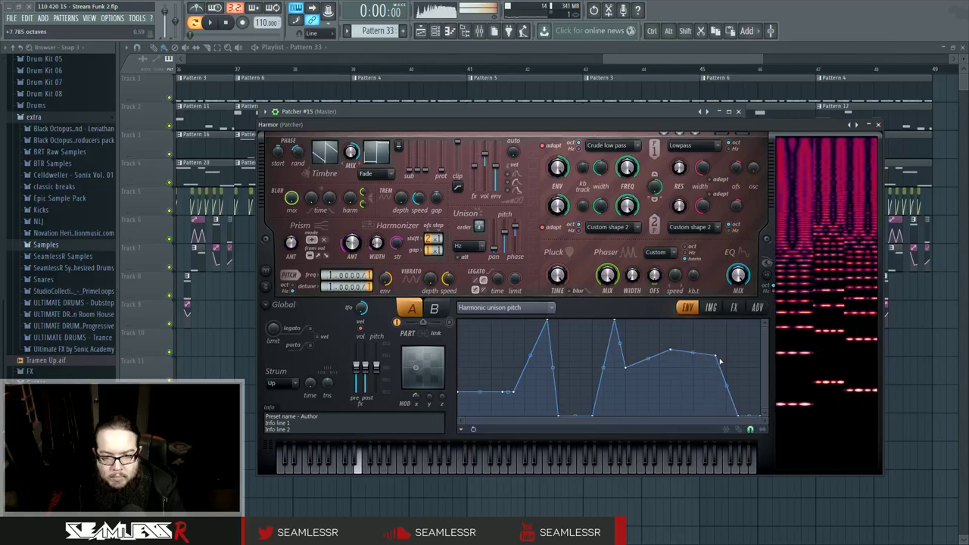
Try a larger Phaser width in Harmor and return it to 0%
{"action": "left_click", "coordinate": [735, 307]}
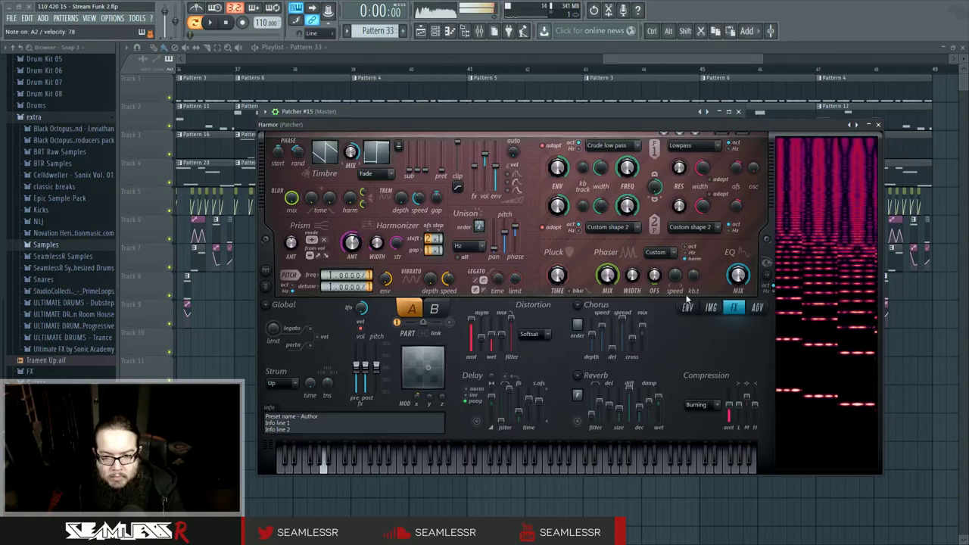
{"action": "left_click_drag", "start_coordinate": [640, 283], "coordinate": [640, 274]}
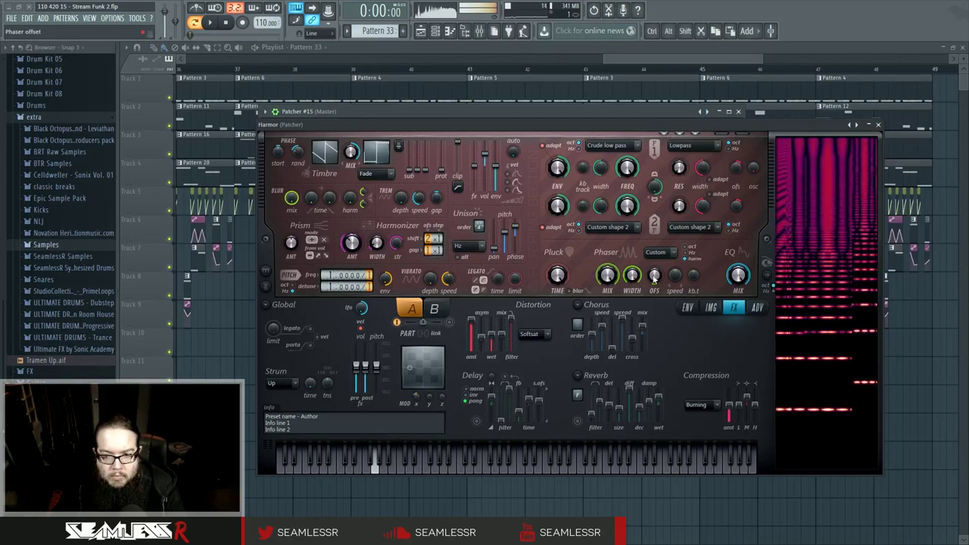
{"action": "left_click_drag", "start_coordinate": [642, 278], "coordinate": [642, 311]}
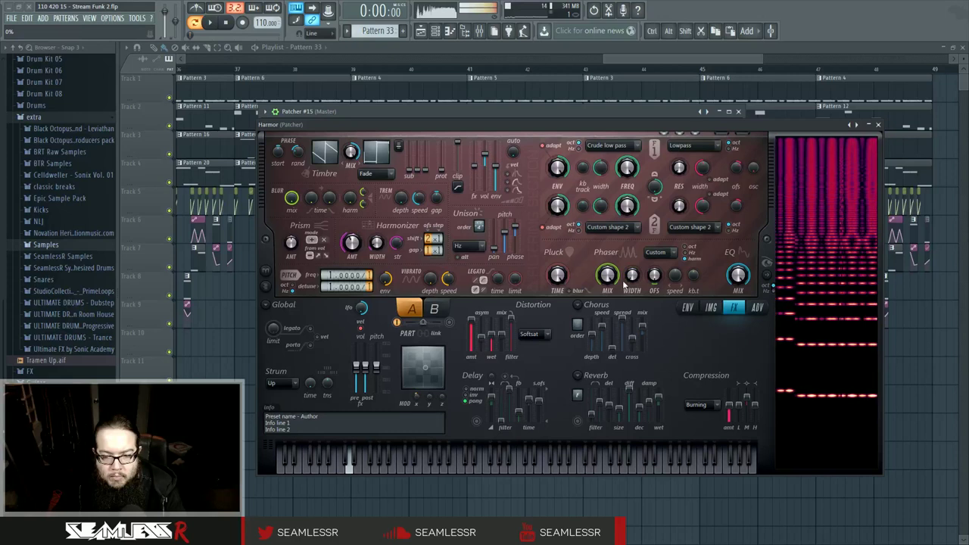